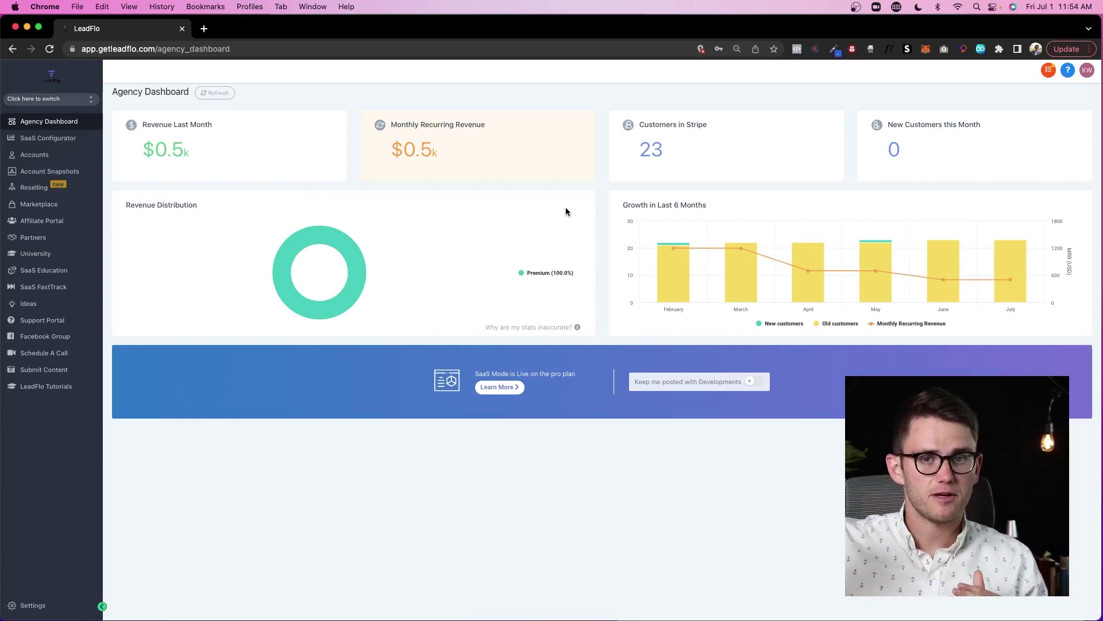
- Open the SaaS Configurator and examine the Standard, Professional and Premium plans along with the telephony and email resell settings
left_click(38, 140)
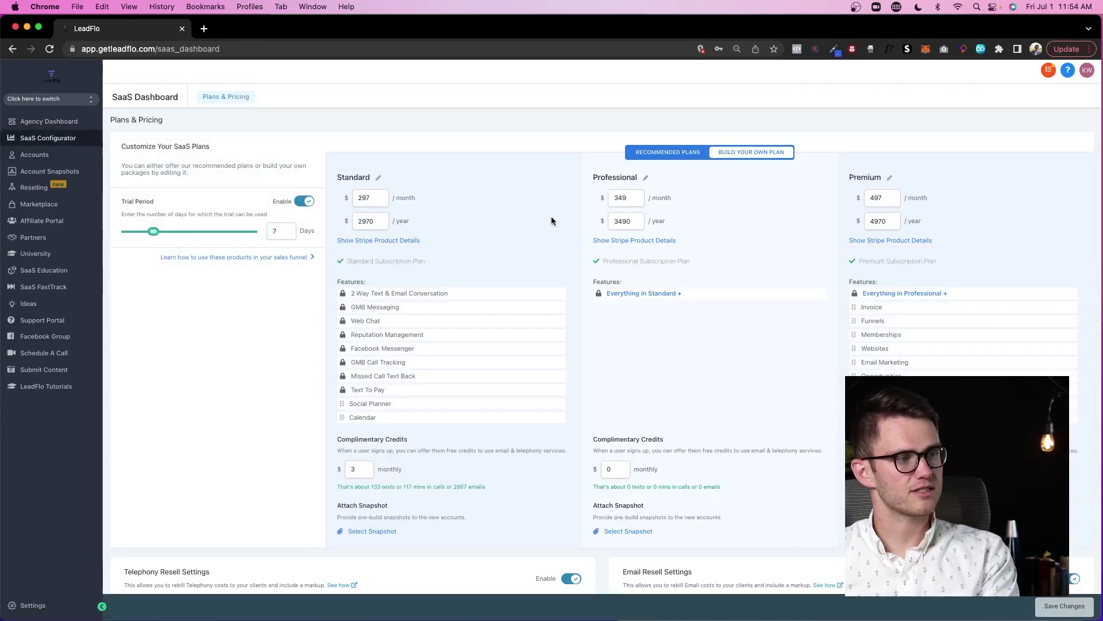
scroll(551, 216, "down", 5)
scroll(565, 180, "up", 5)
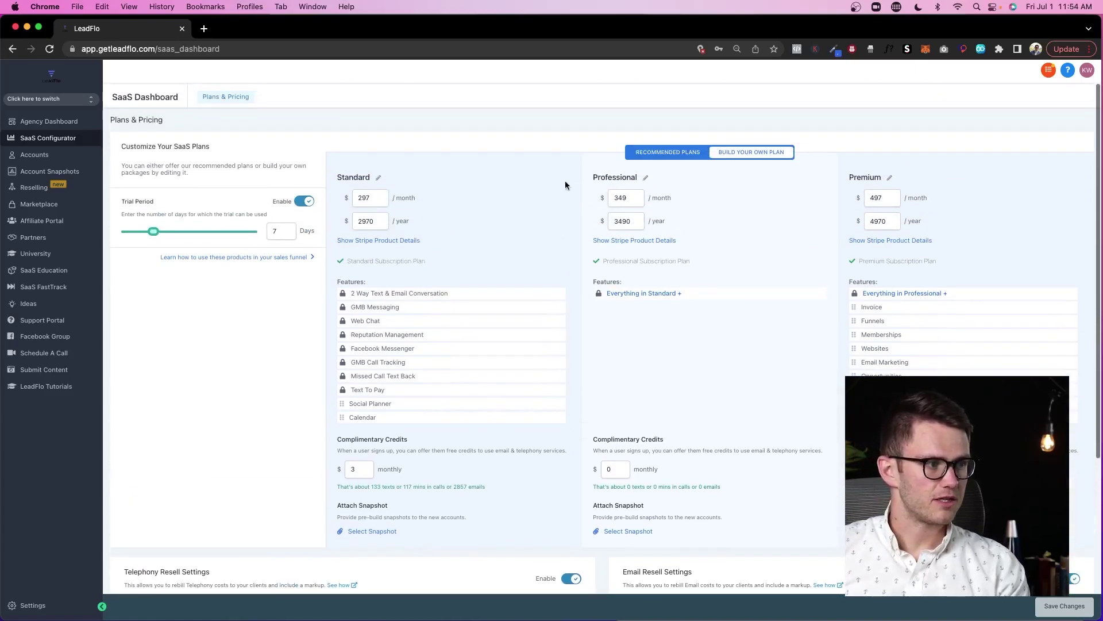
scroll(493, 337, "down", 1)
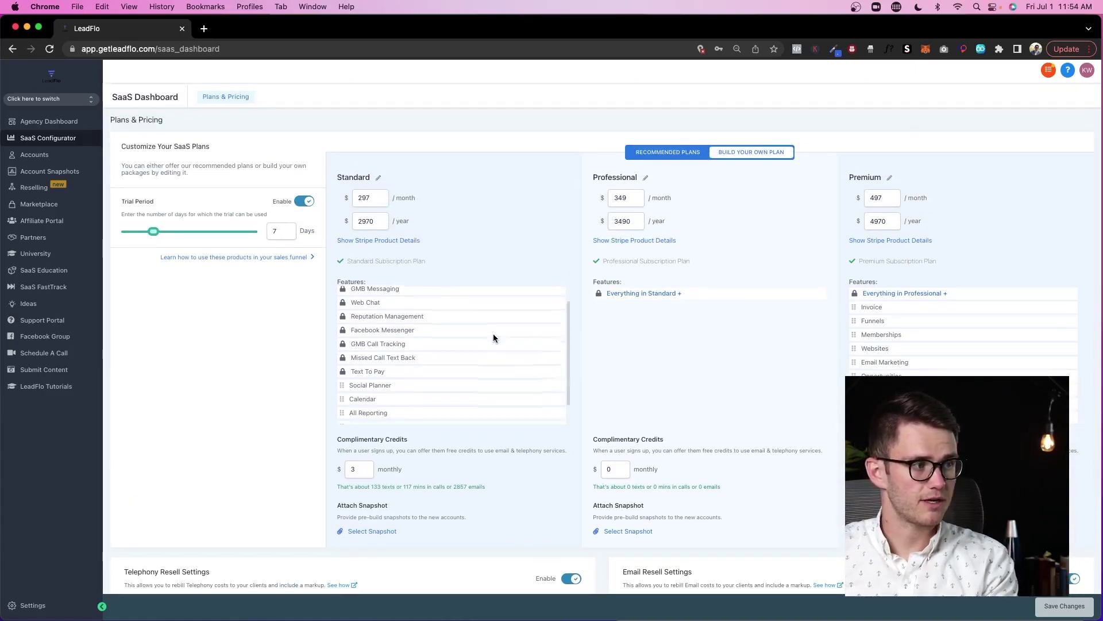
scroll(494, 333, "up", 1)
scroll(706, 345, "down", 4)
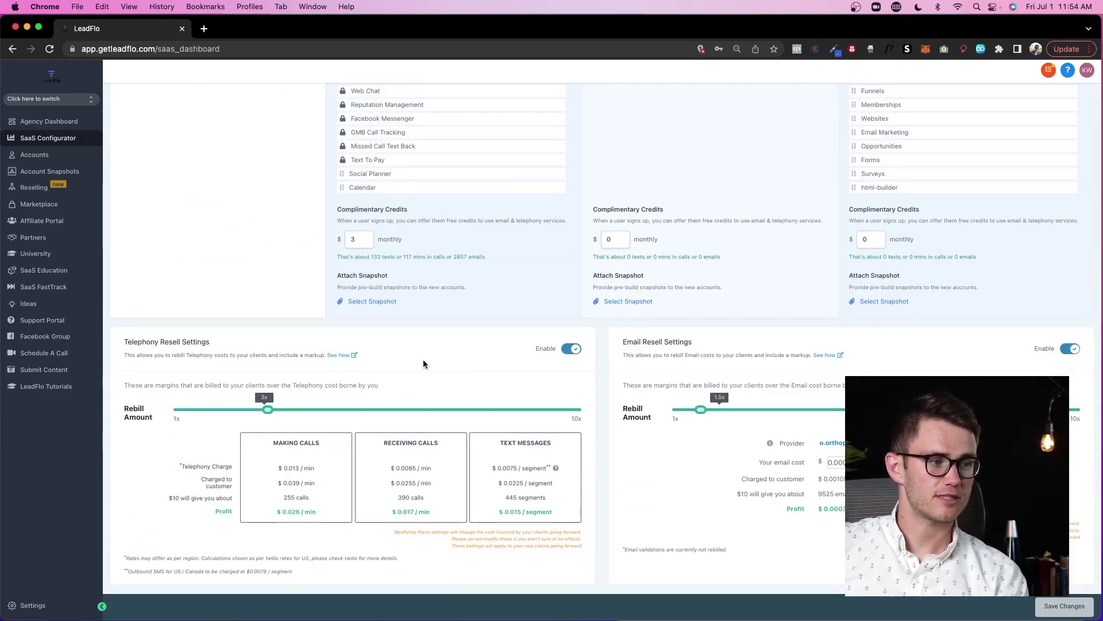
scroll(761, 365, "up", 4)
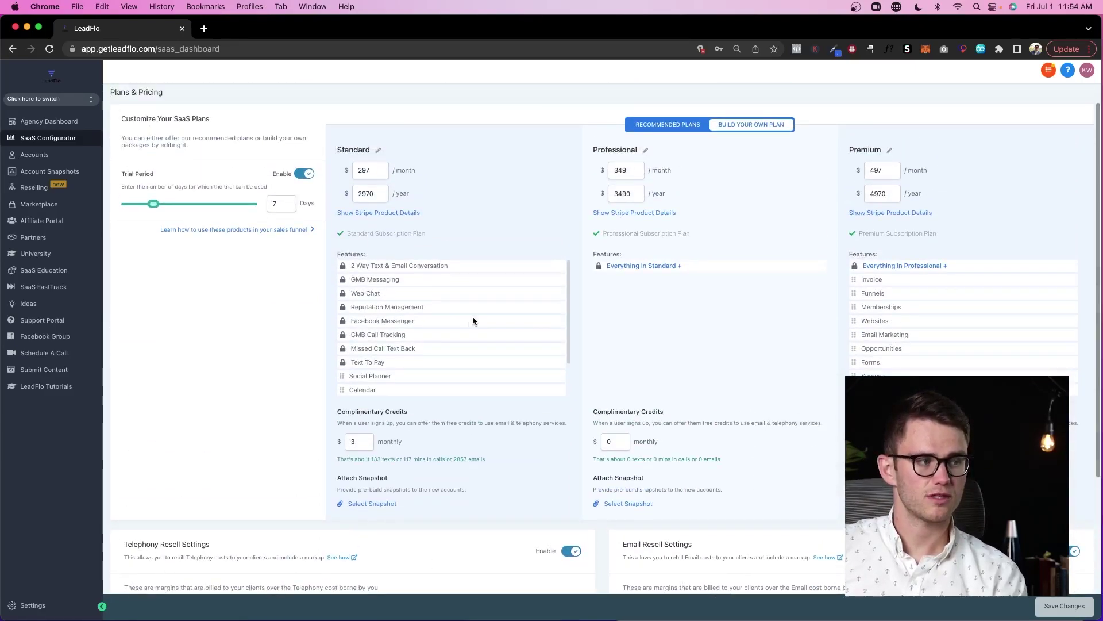
scroll(436, 356, "down", 2)
scroll(439, 301, "up", 2)
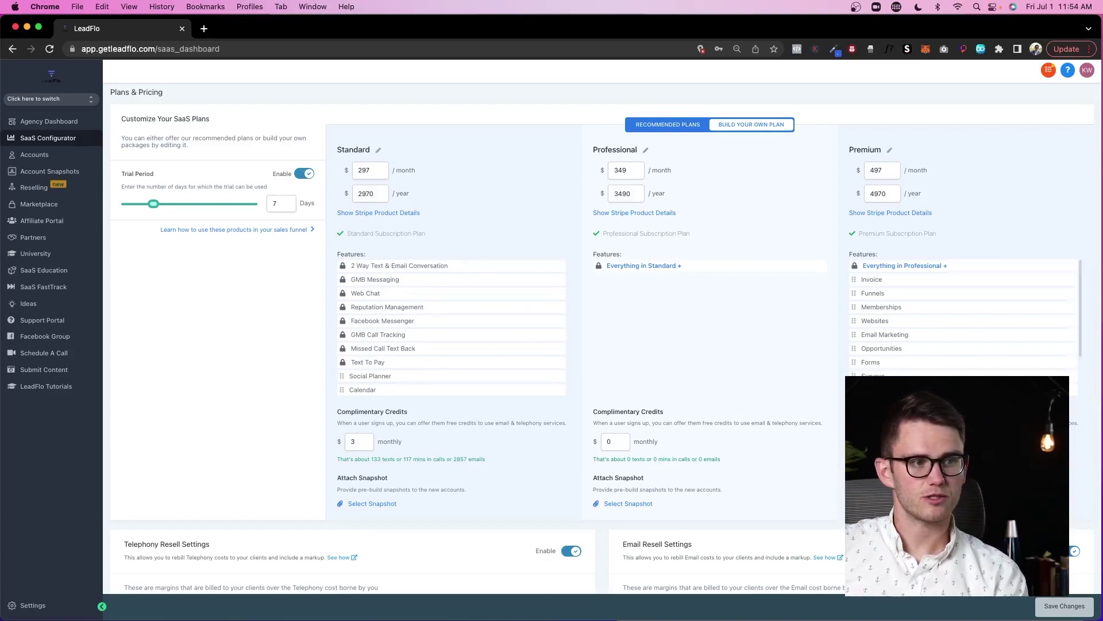
scroll(956, 322, "down", 3)
scroll(954, 316, "up", 3)
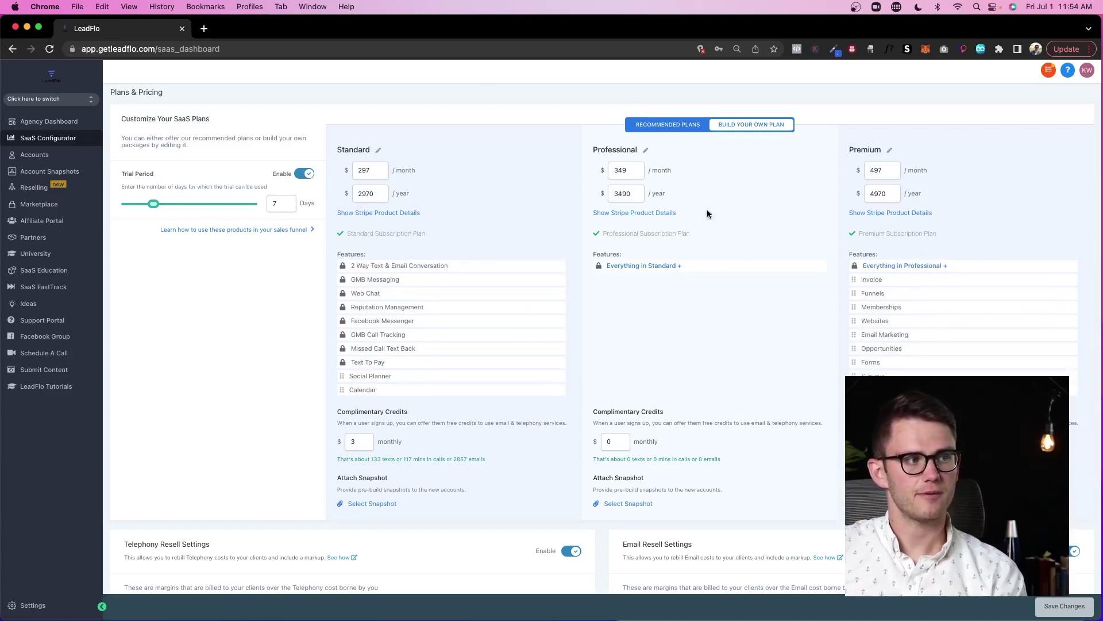
- Open getleadflo.com in a new browser tab, view its pricing page and open the Professional plan's free trial sign-up page
left_click(204, 28)
type("getleadflo.com")
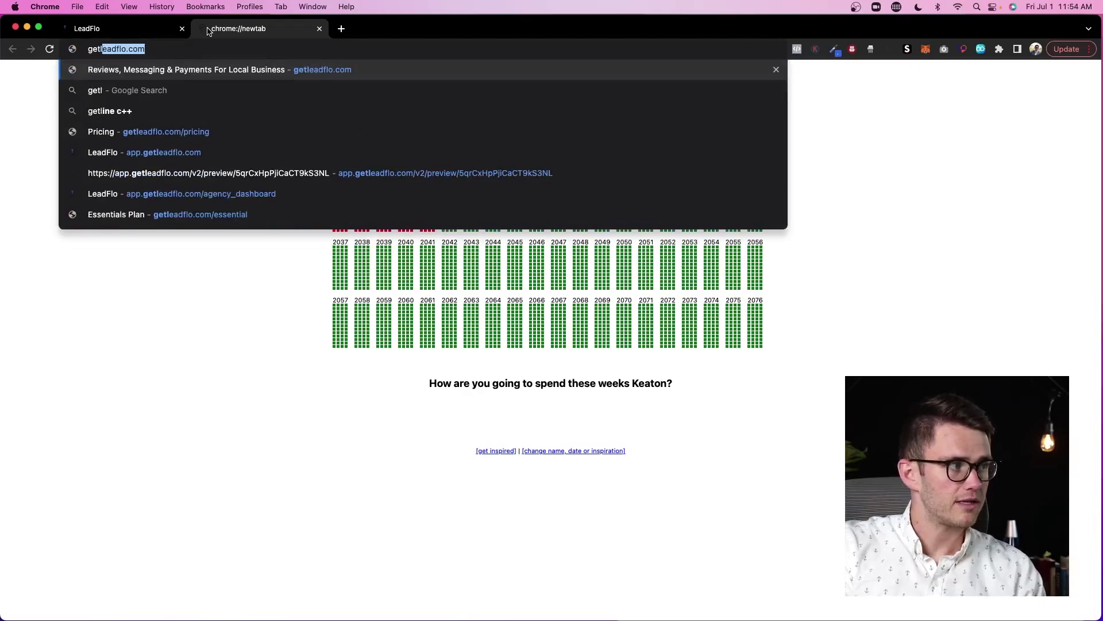
key("Return")
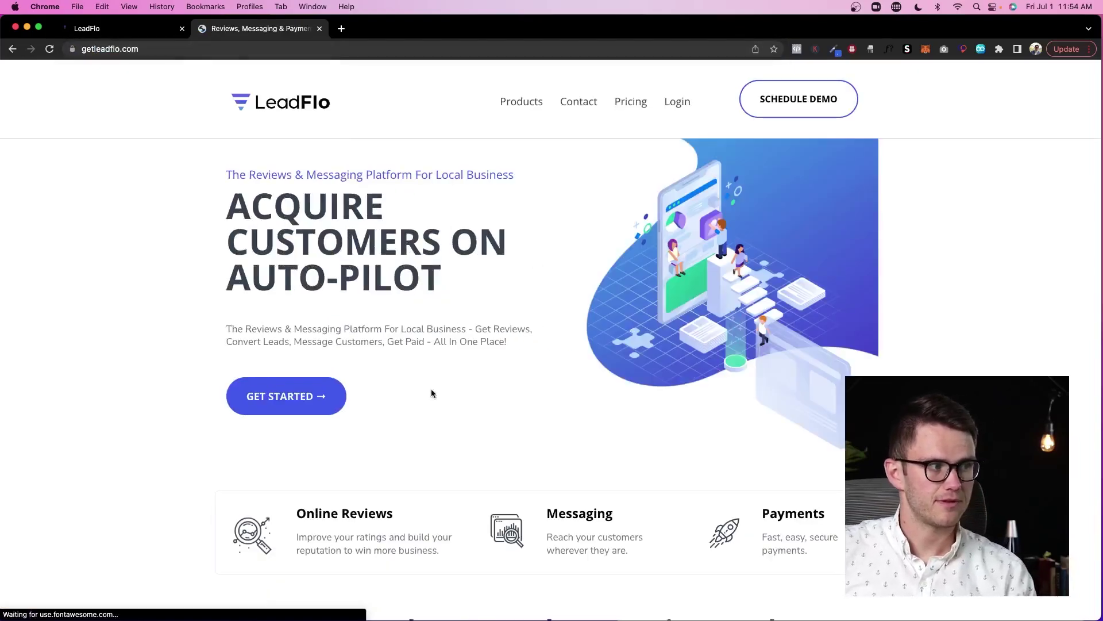
left_click(632, 104)
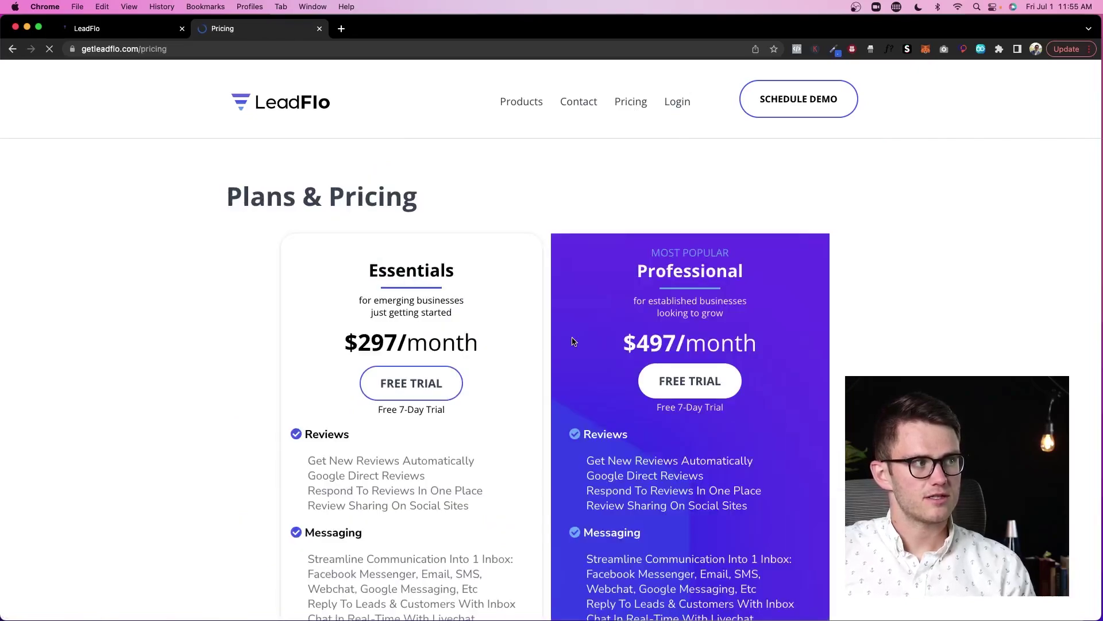
left_click(657, 377)
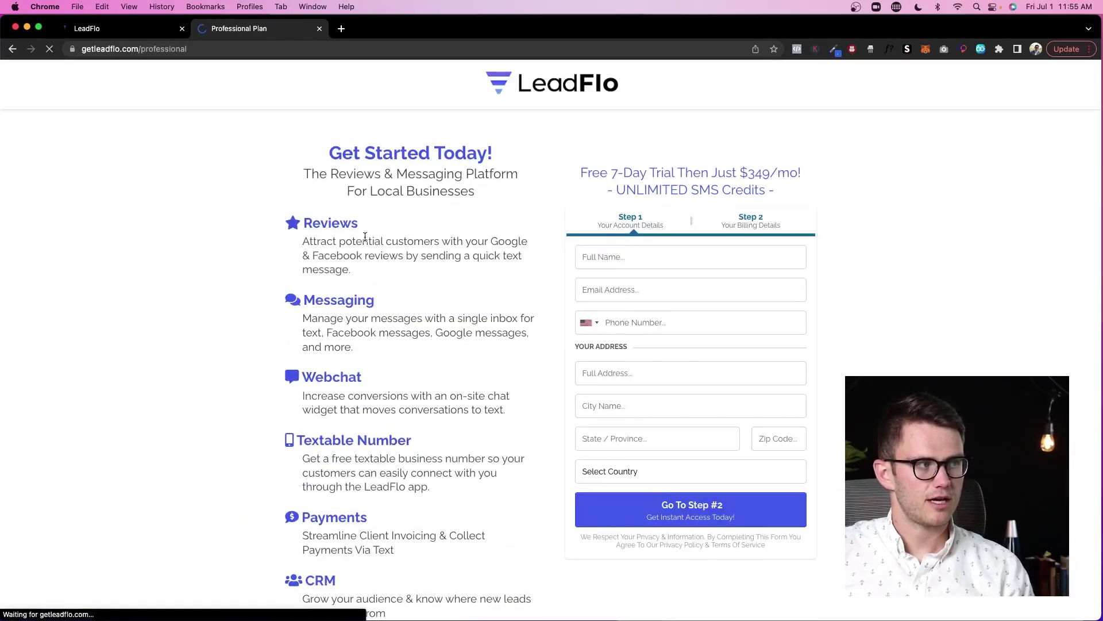
- Return to the agency's SaaS Configurator page and look through the list of sub-accounts available to switch to
left_click(92, 28)
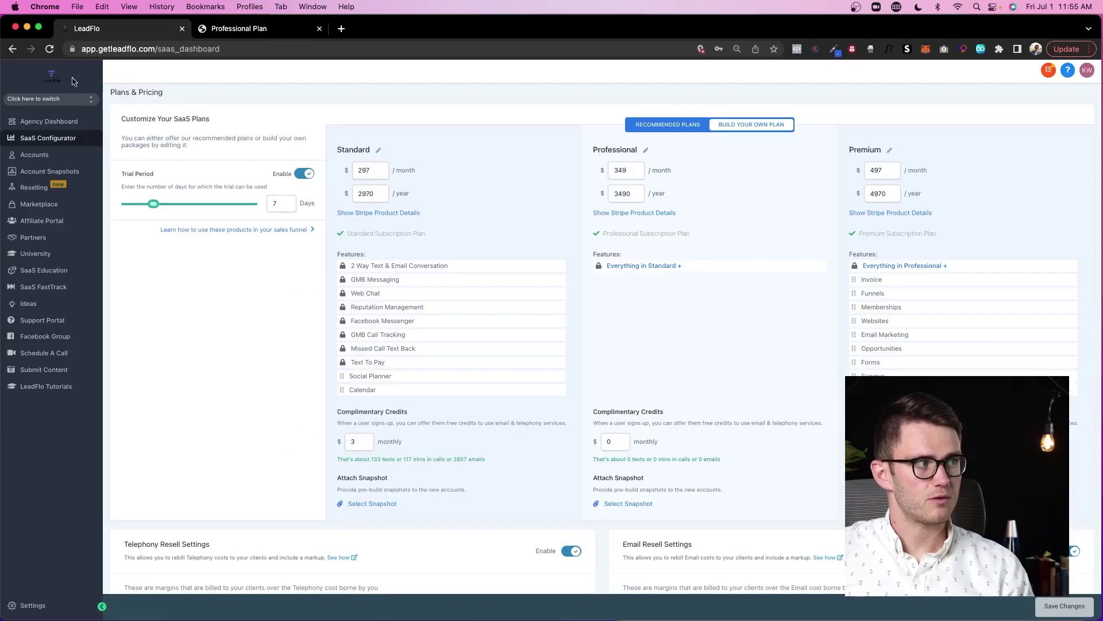
left_click(56, 101)
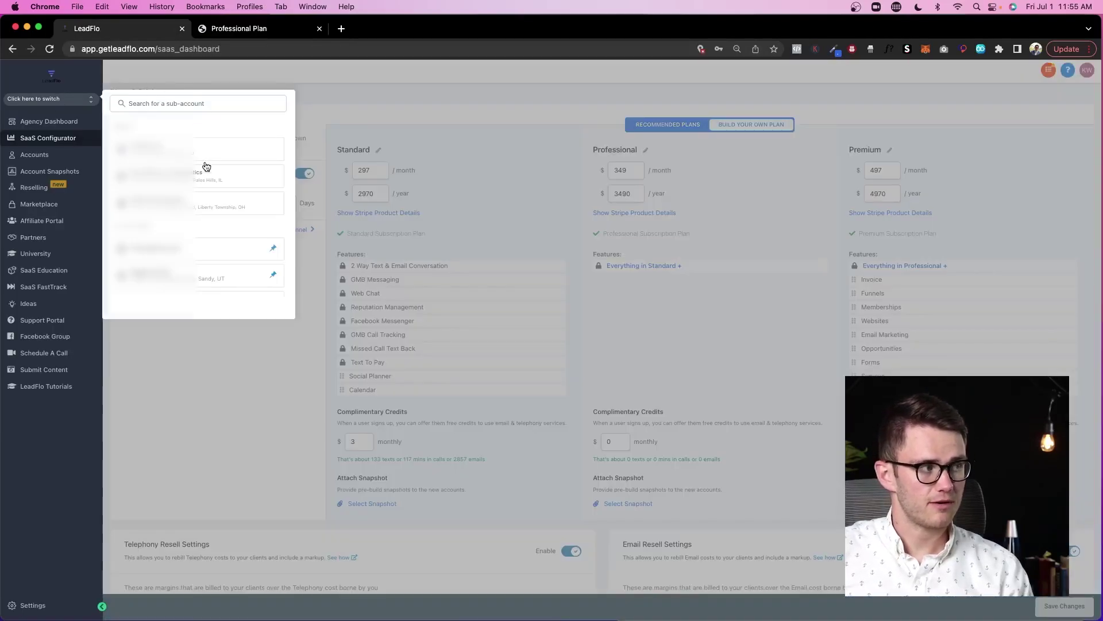
scroll(200, 190, "down", 5)
scroll(200, 189, "down", 5)
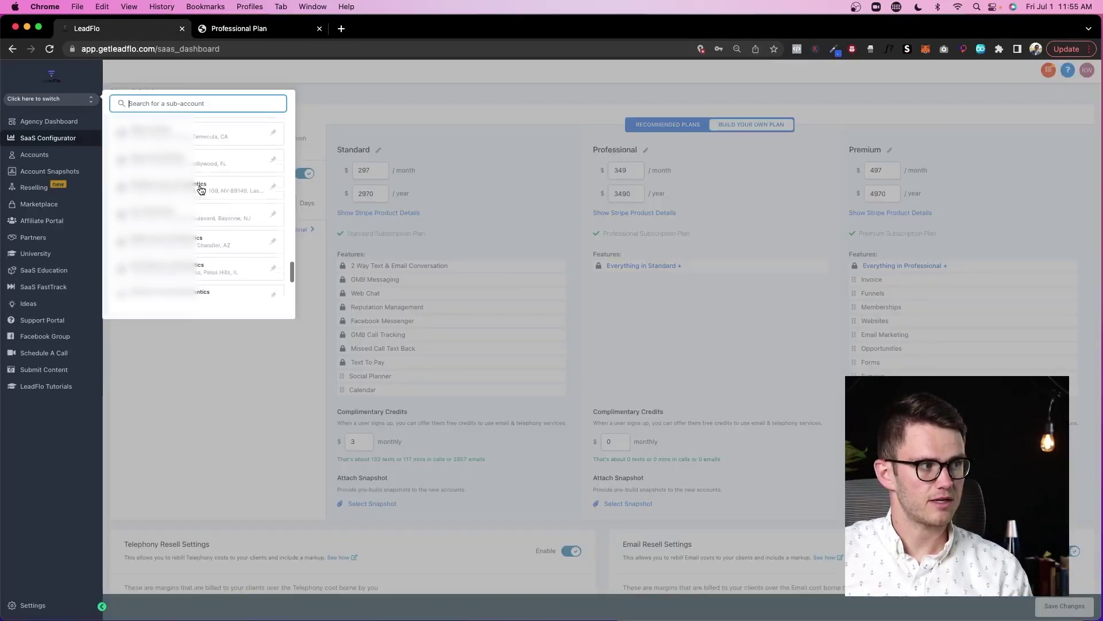
scroll(201, 190, "down", 3)
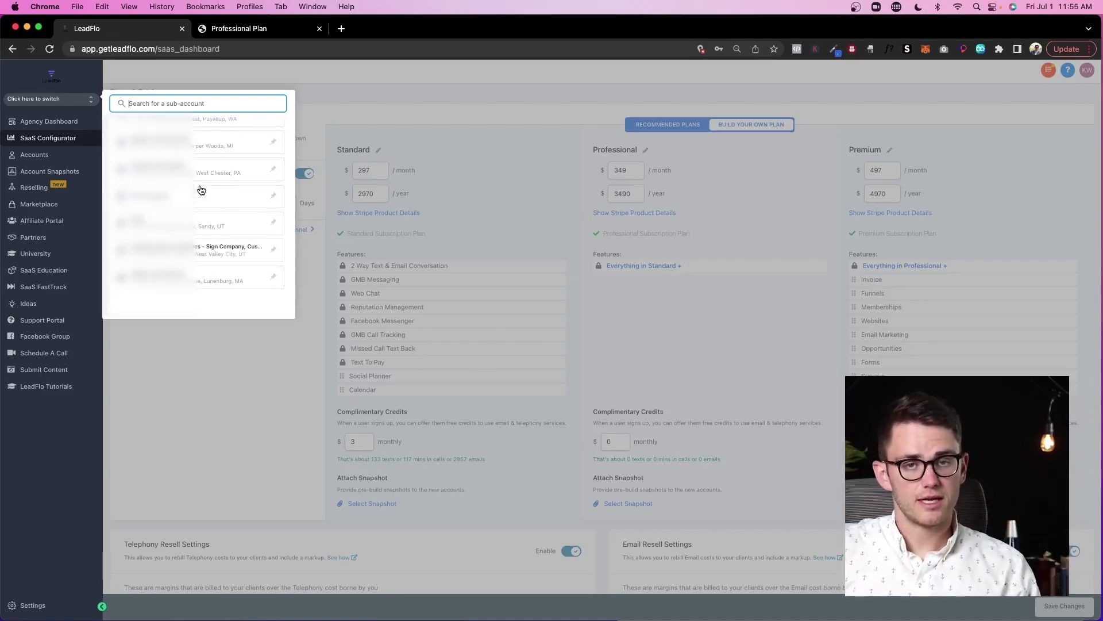
scroll(200, 189, "up", 5)
left_click(175, 78)
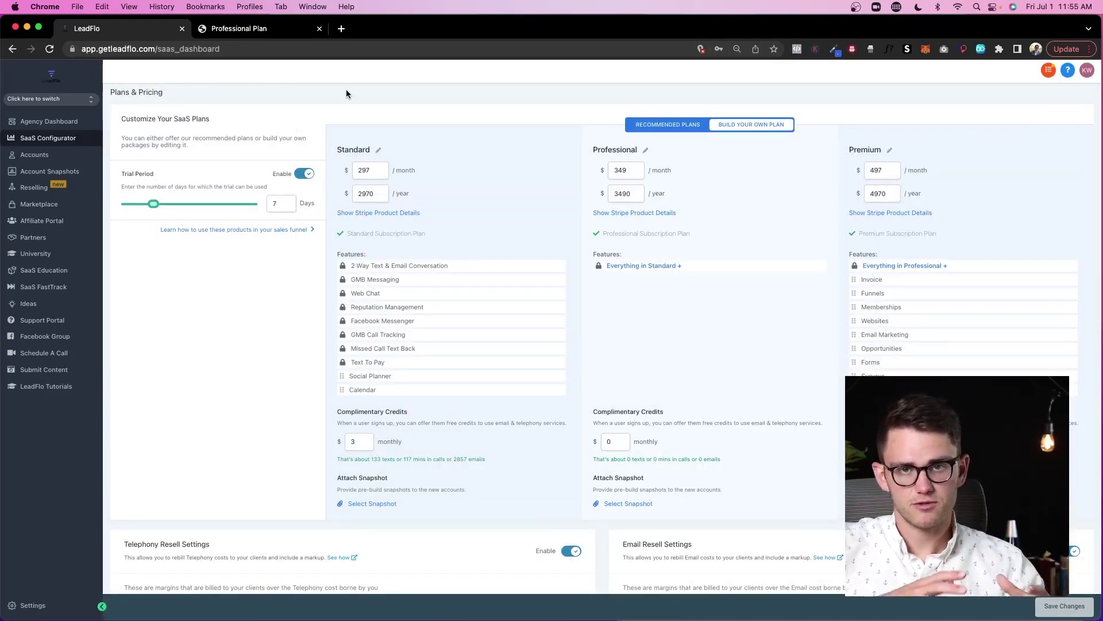
left_click(224, 29)
left_click(122, 37)
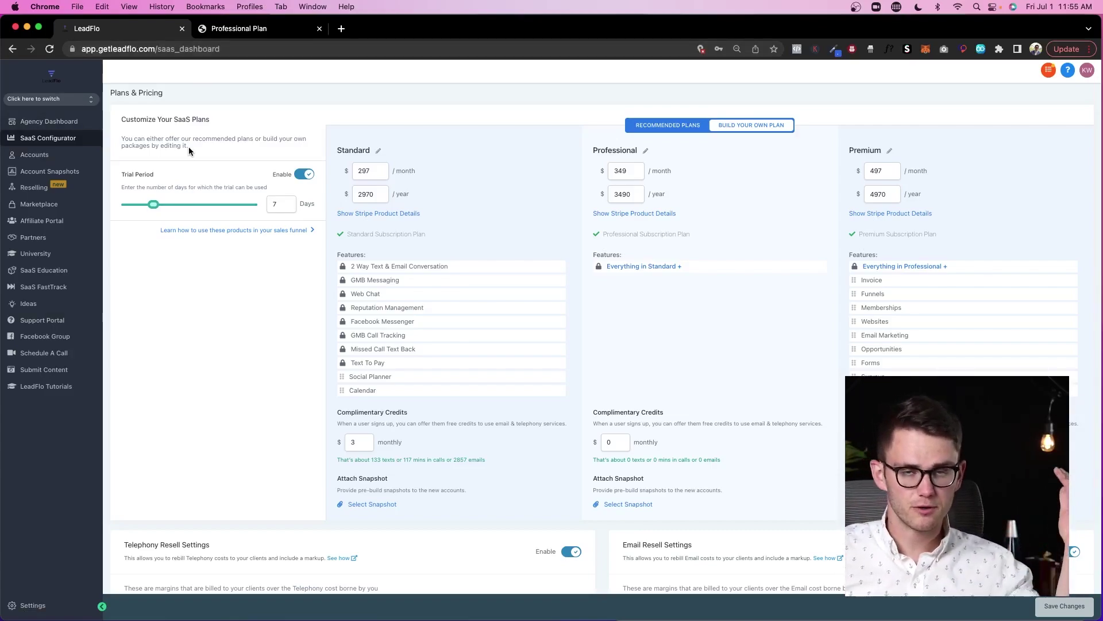
- Open the Accounts list, view the second account's reselling and SaaS Mode details, and return to the list
left_click(36, 157)
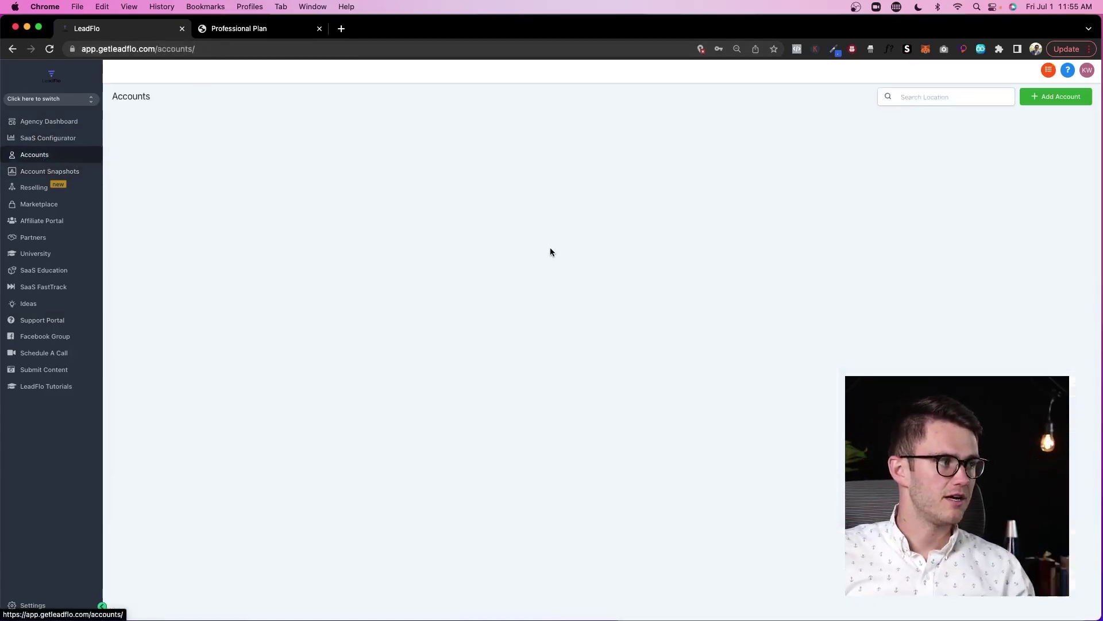
scroll(629, 234, "down", 10)
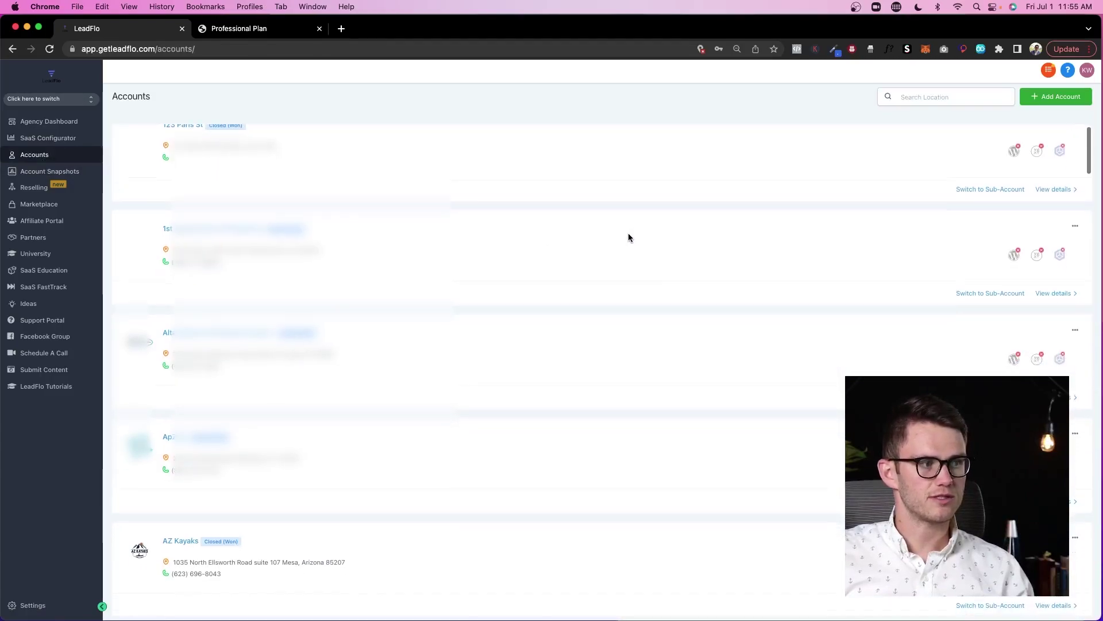
scroll(629, 234, "up", 10)
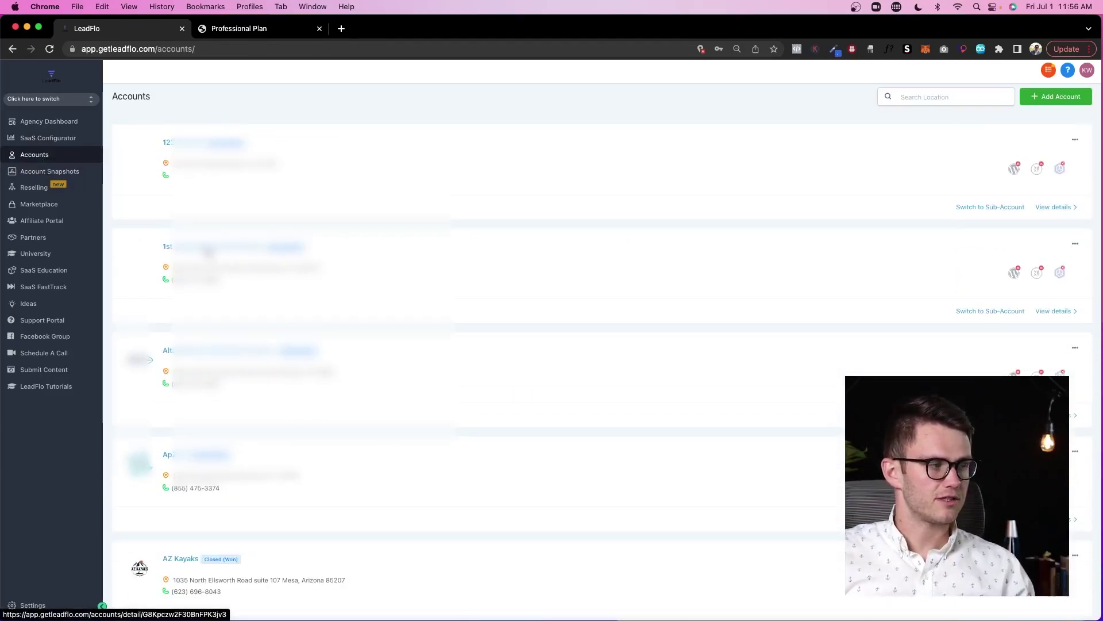
left_click(214, 252)
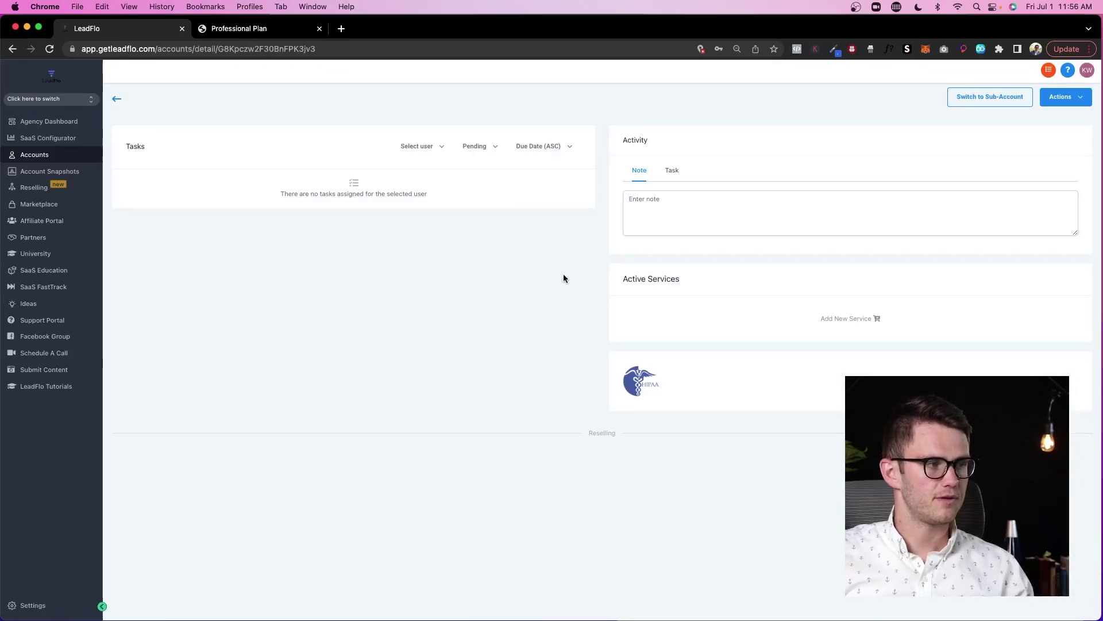
scroll(612, 286, "down", 3)
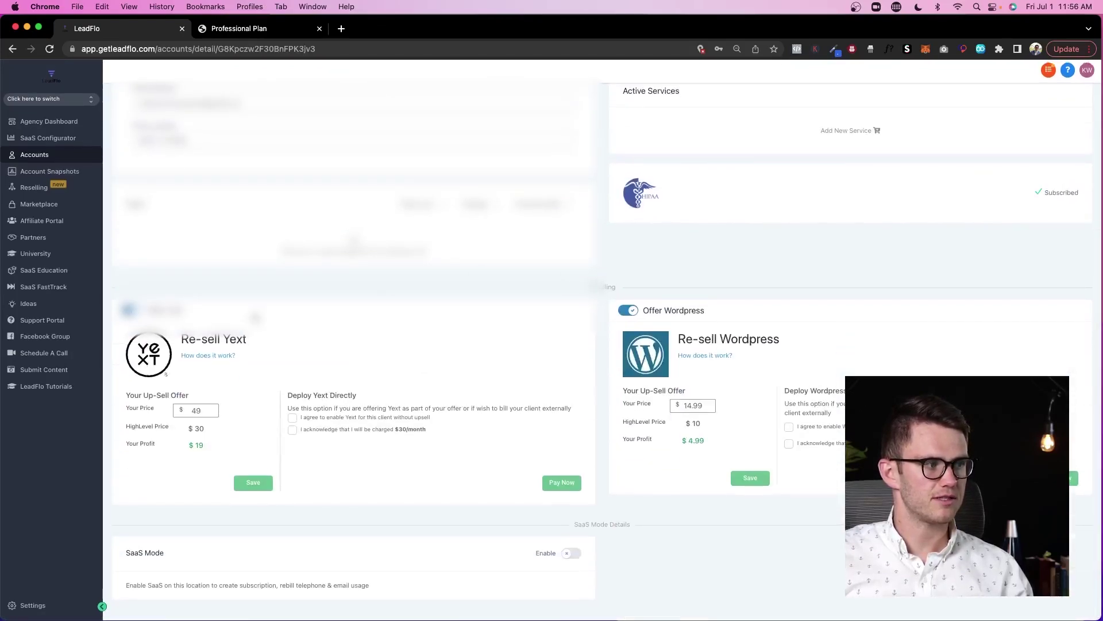
scroll(381, 277, "up", 3)
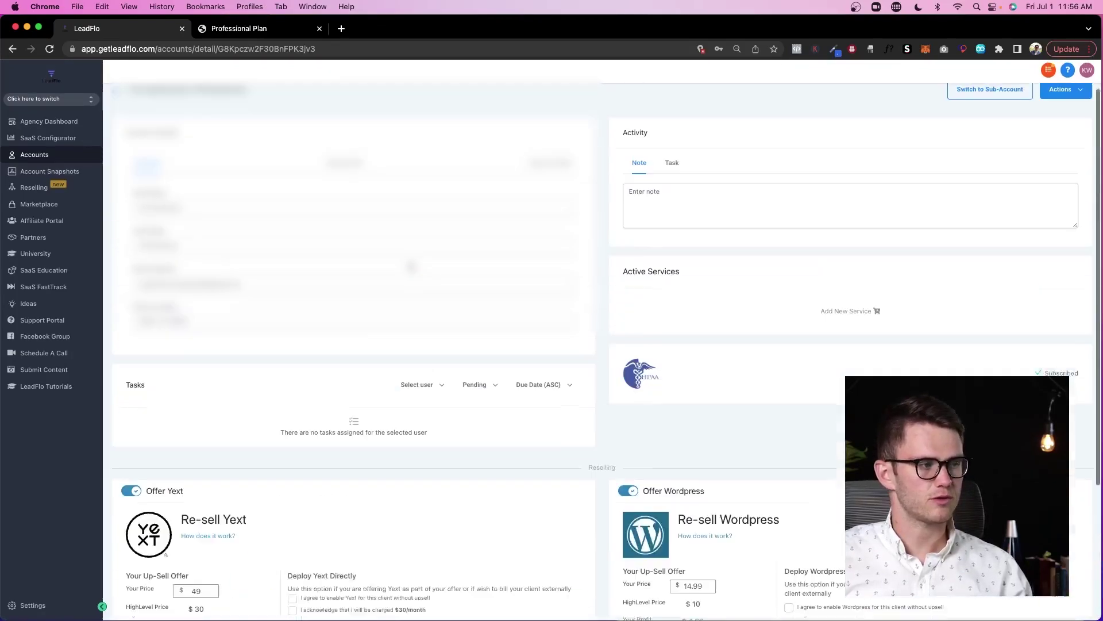
left_click(116, 103)
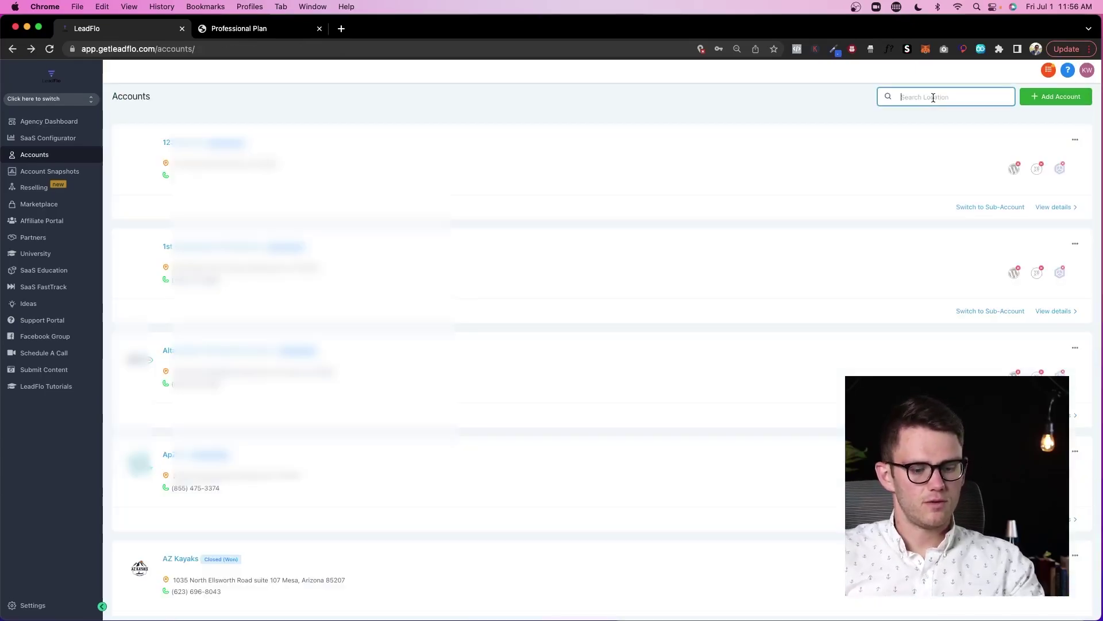
- Search the accounts for "lach", open the matching account's details and examine its telephony resell settings
type("lach")
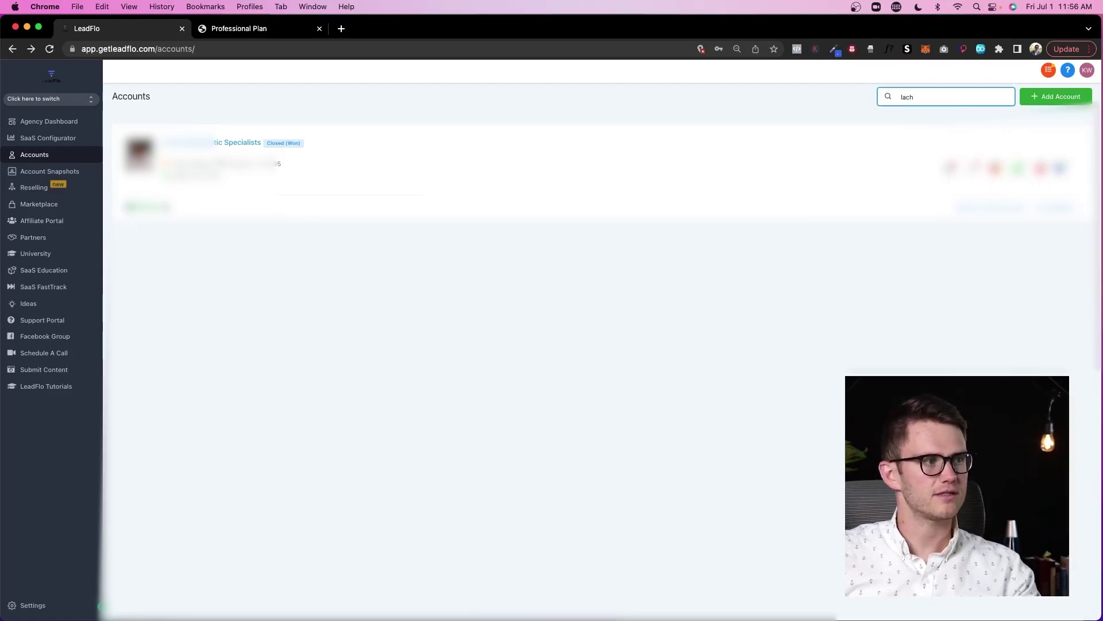
left_click(208, 147)
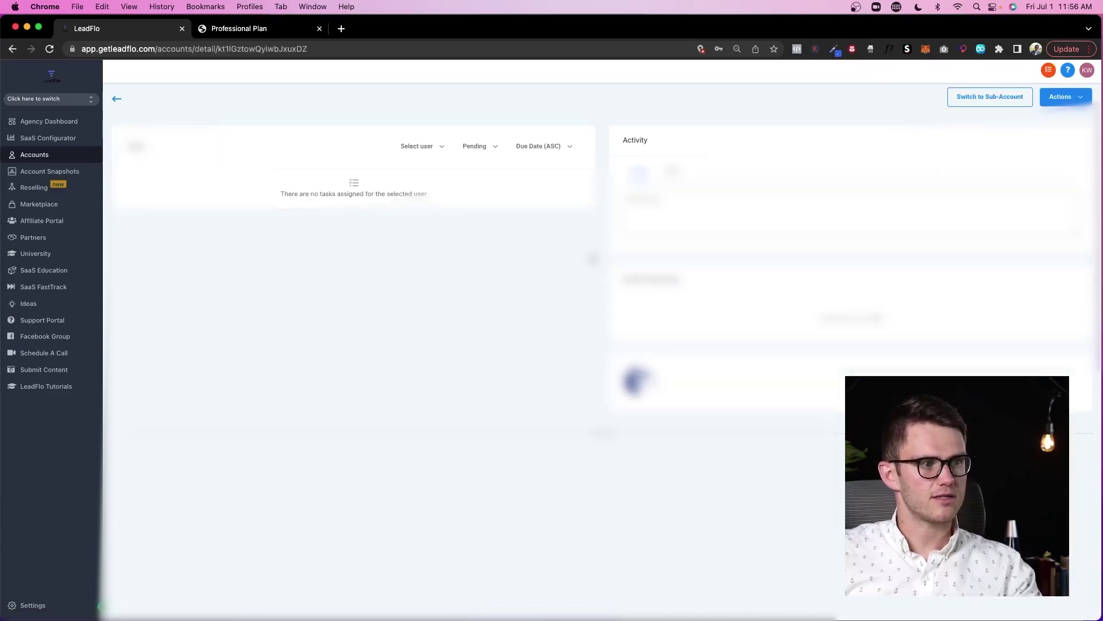
scroll(598, 345, "down", 15)
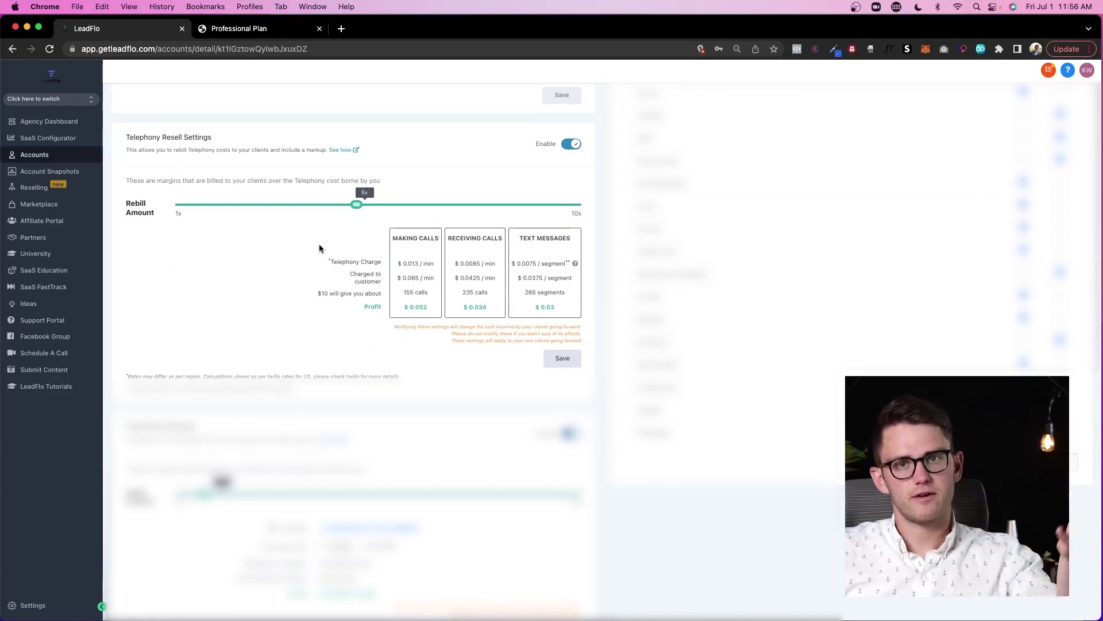
scroll(319, 245, "up", 1)
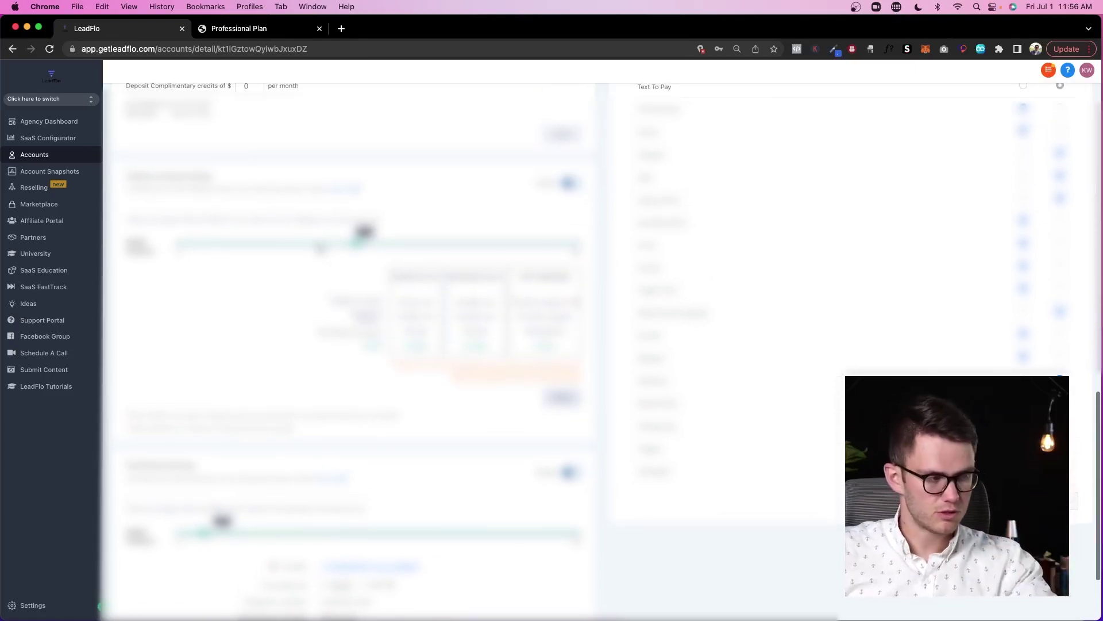
scroll(320, 247, "up", 3)
scroll(502, 465, "up", 1)
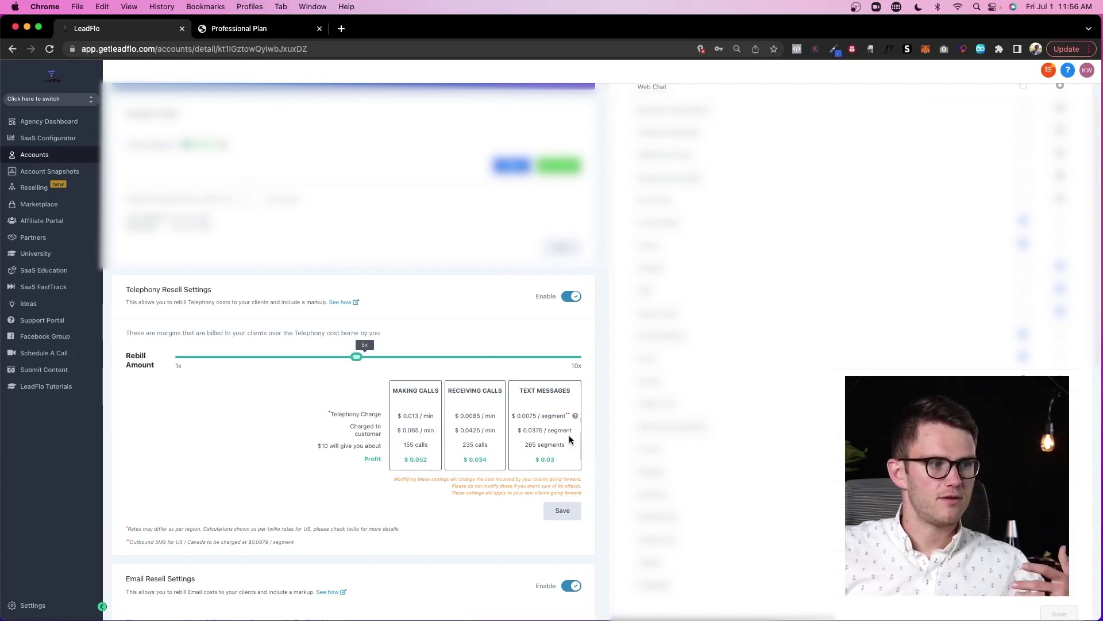
scroll(555, 457, "up", 5)
scroll(604, 351, "down", 6)
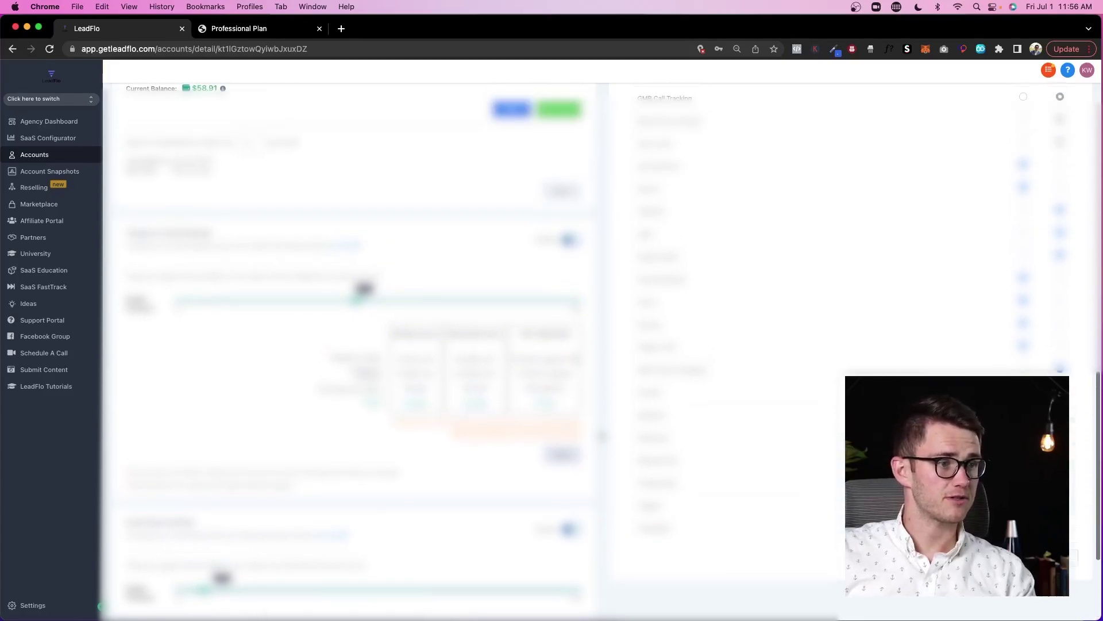
- Examine which features are enabled or disabled for this account in the Enable / Disable Products list
scroll(958, 263, "up", 5)
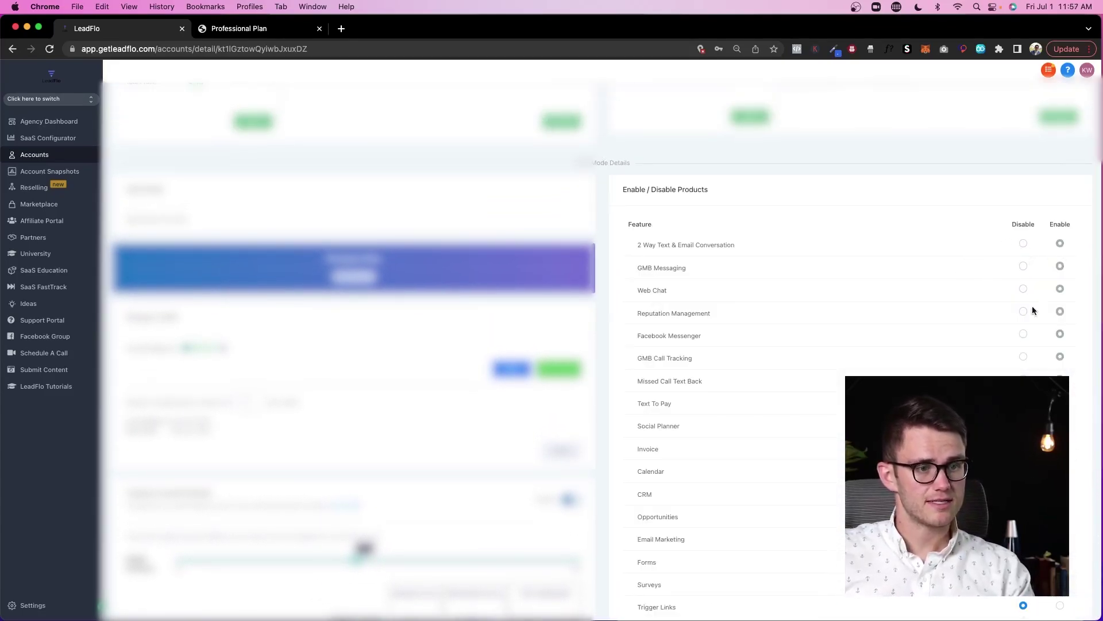
scroll(1023, 328, "down", 4)
scroll(1000, 360, "down", 2)
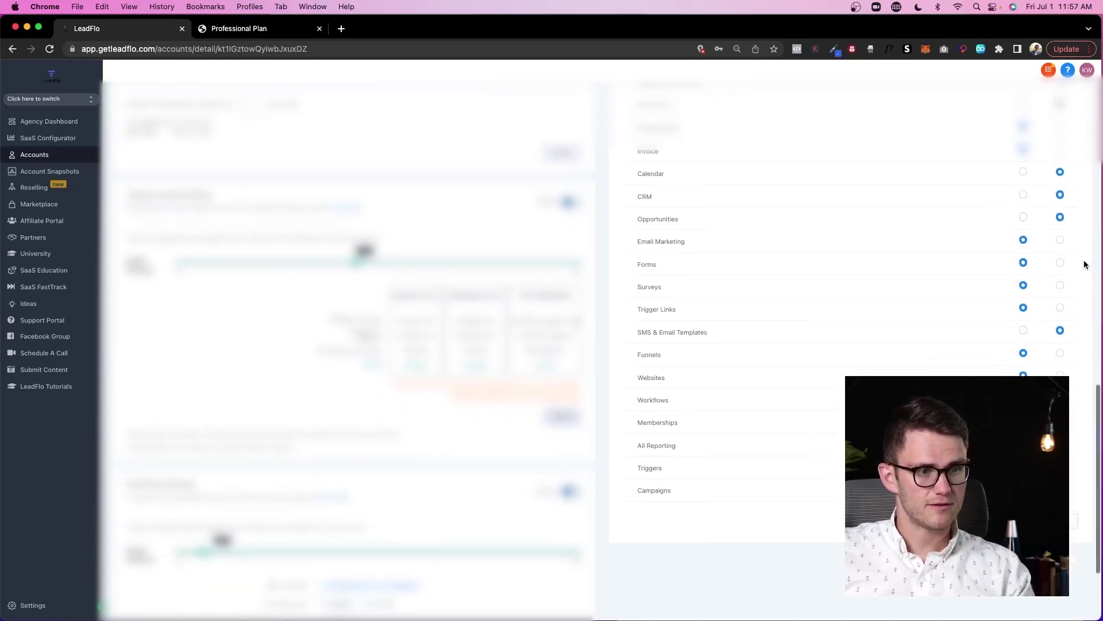
scroll(1039, 260, "up", 7)
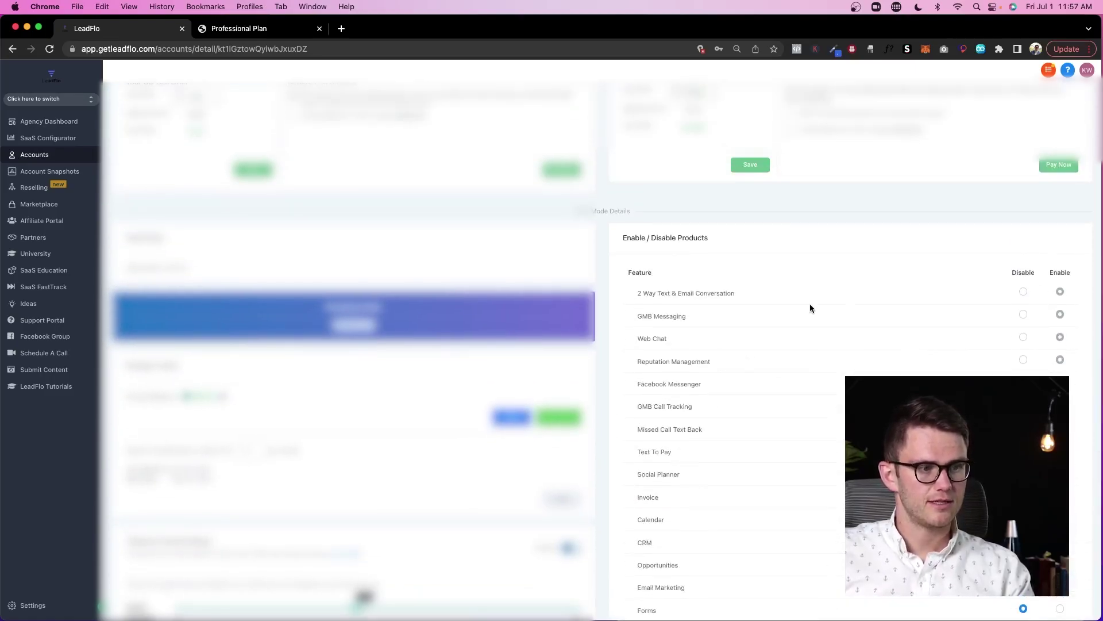
scroll(810, 306, "down", 3)
scroll(810, 307, "up", 3)
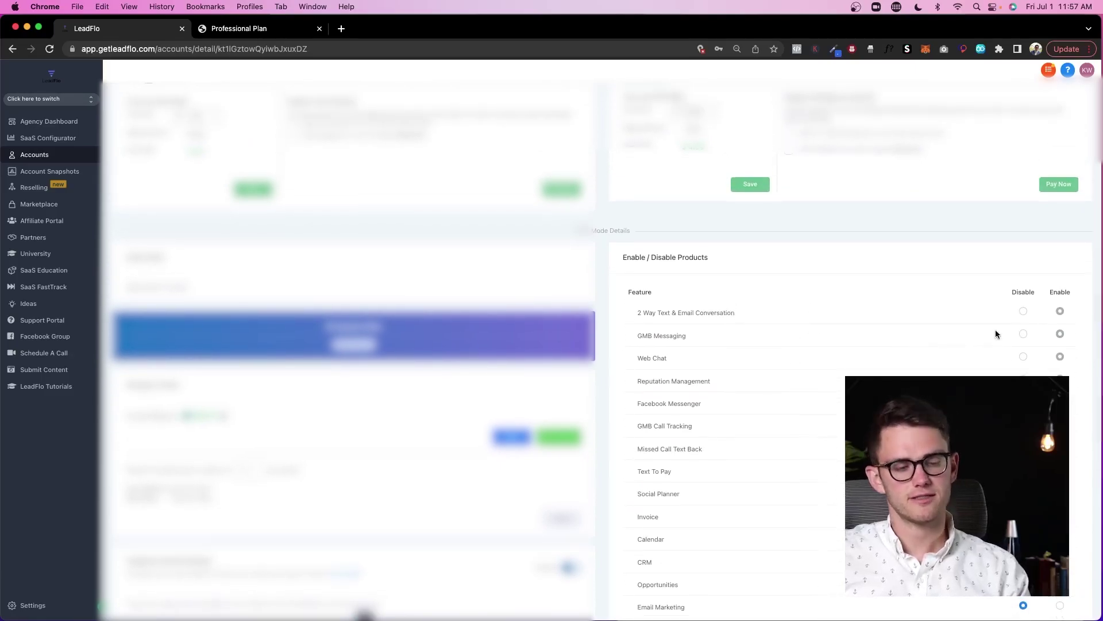
scroll(948, 362, "down", 3)
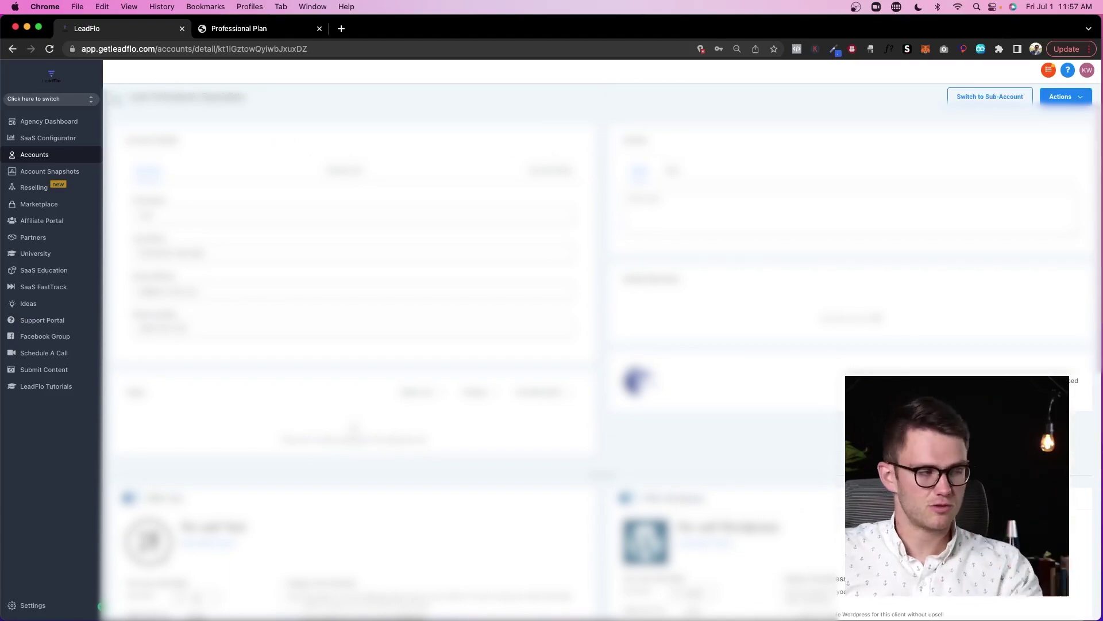
- Leave the account's details and view the agency's Reselling offers and the Marketplace page
key("super+bracketleft")
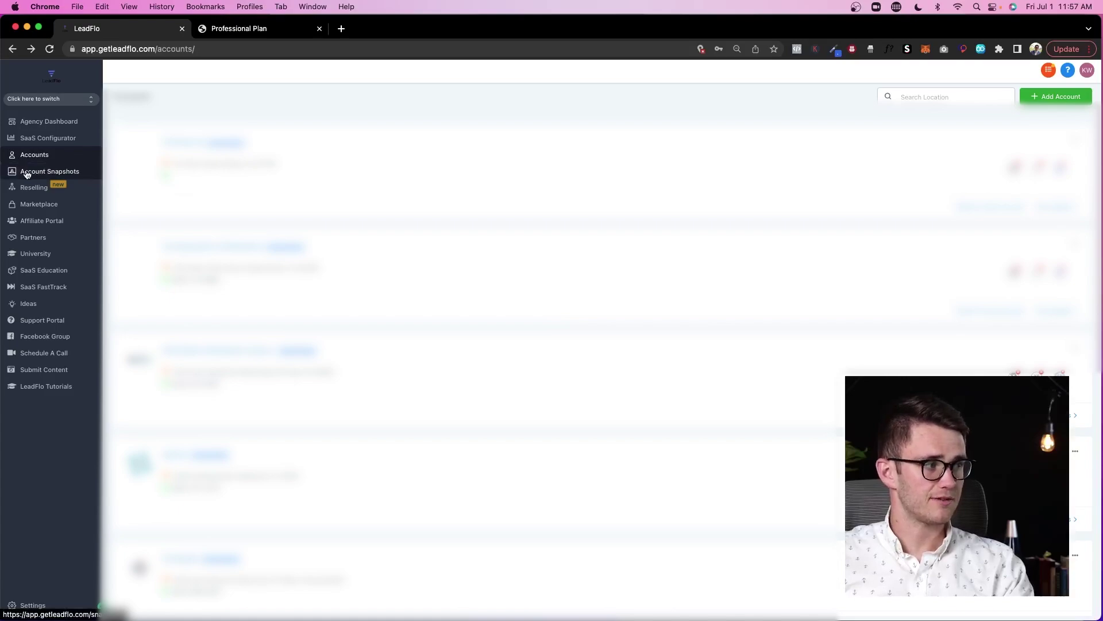
left_click(27, 192)
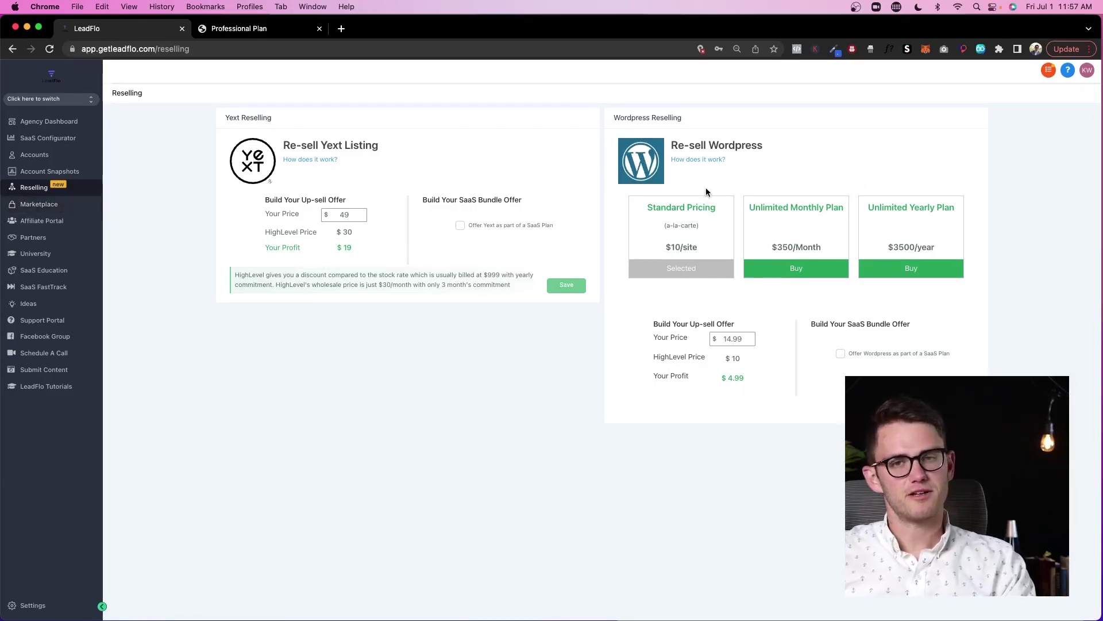
left_click(46, 209)
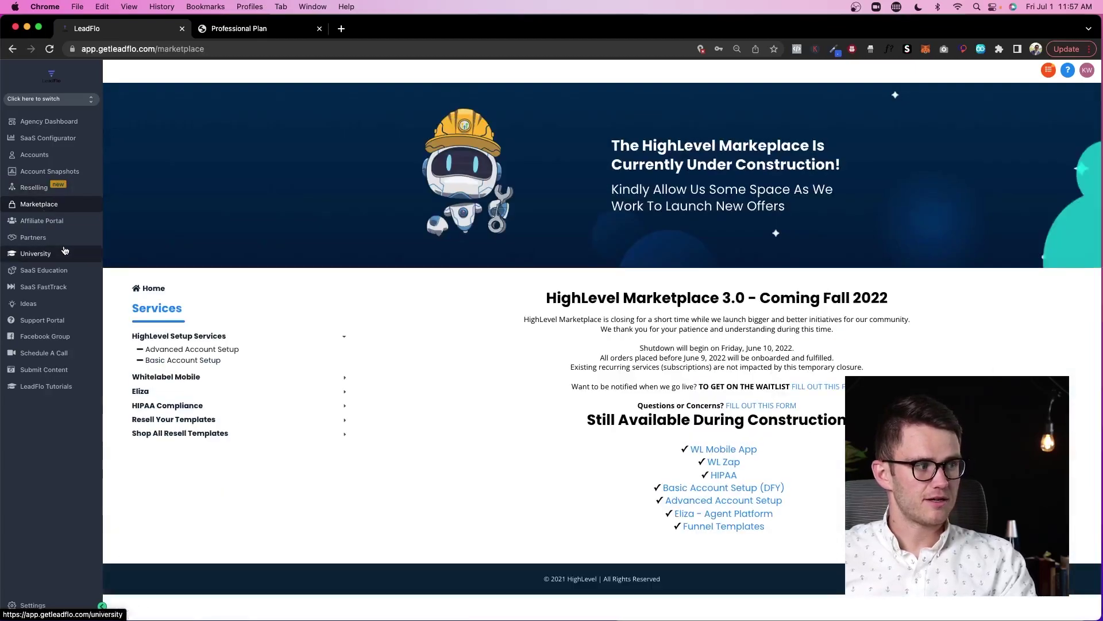
- View the Affiliate Portal dashboard and browse the list of partners in the HighLevel partner directory
left_click(47, 222)
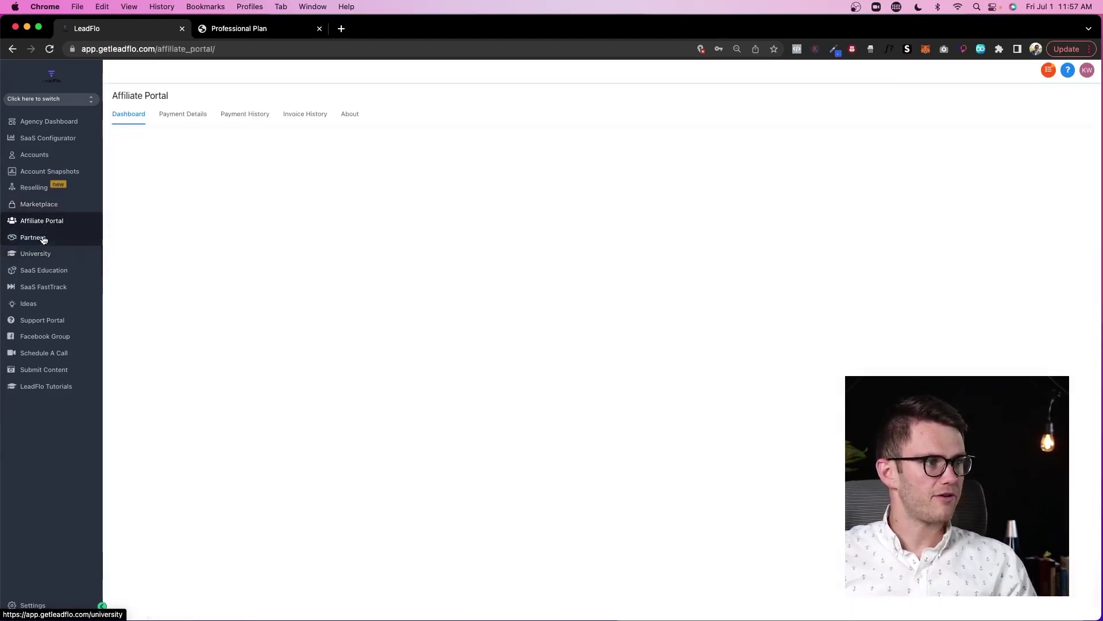
left_click(36, 220)
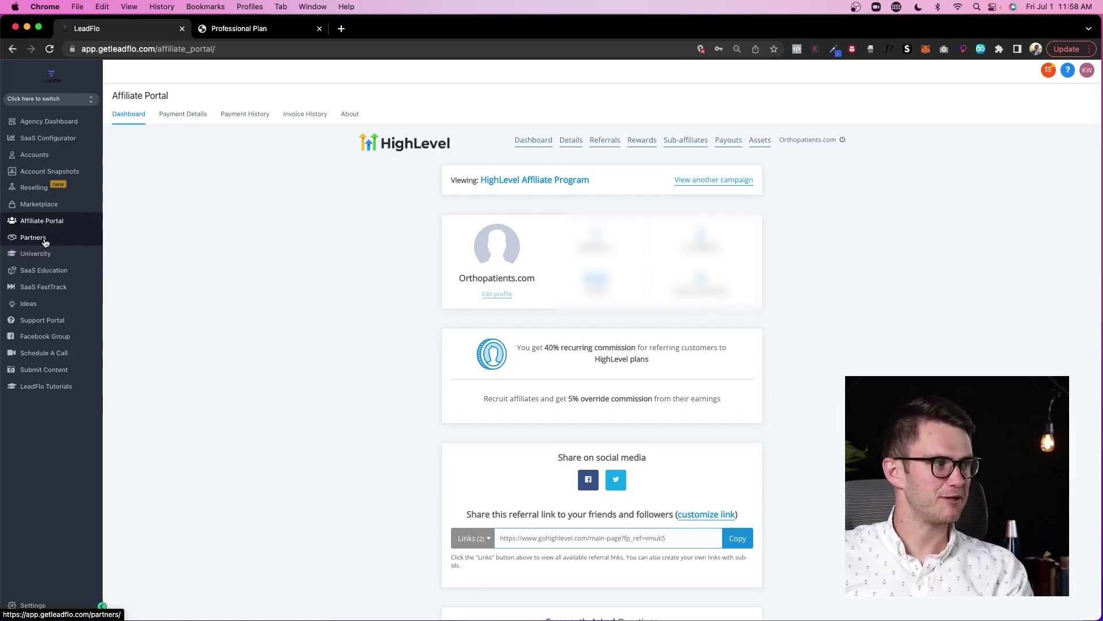
left_click(45, 241)
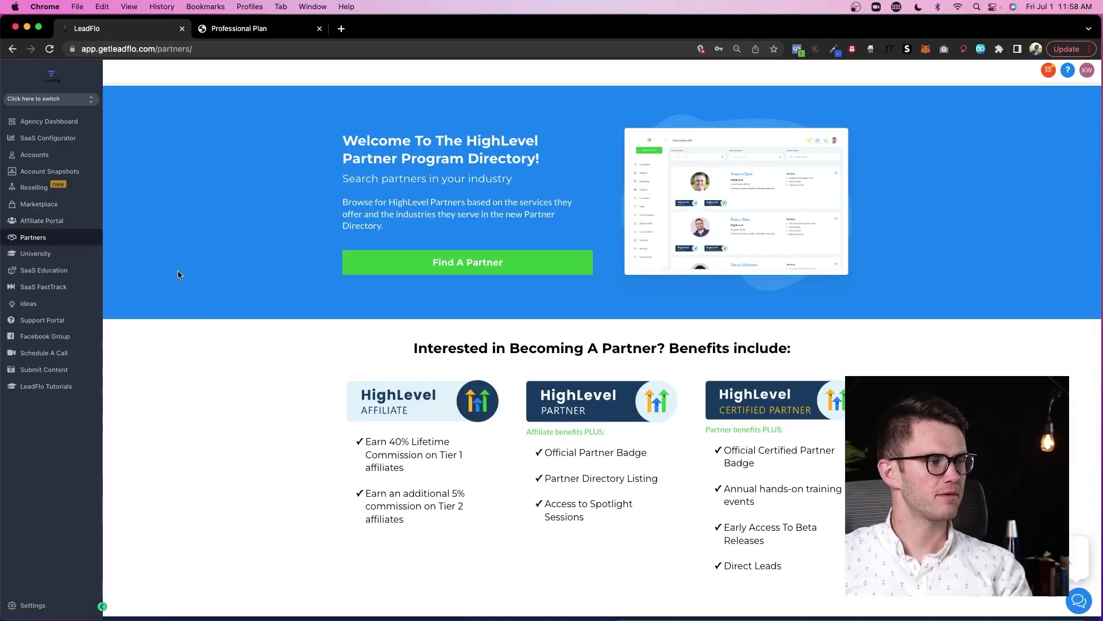
left_click(440, 270)
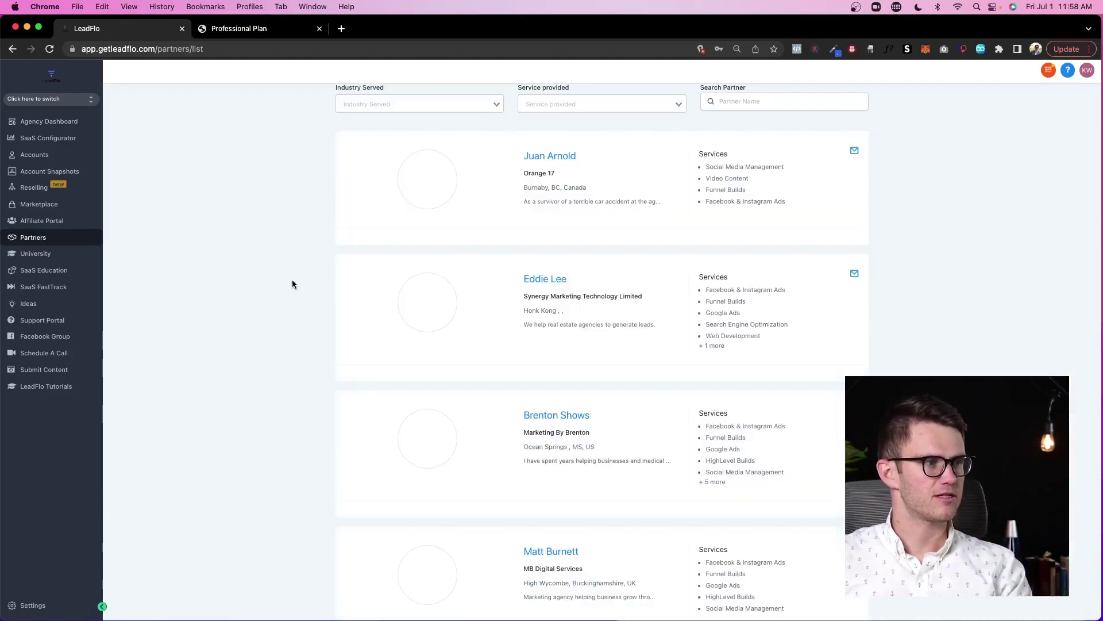
- View the University course library and the Ideas feedback board, returning to LeadFlo after each
left_click(20, 252)
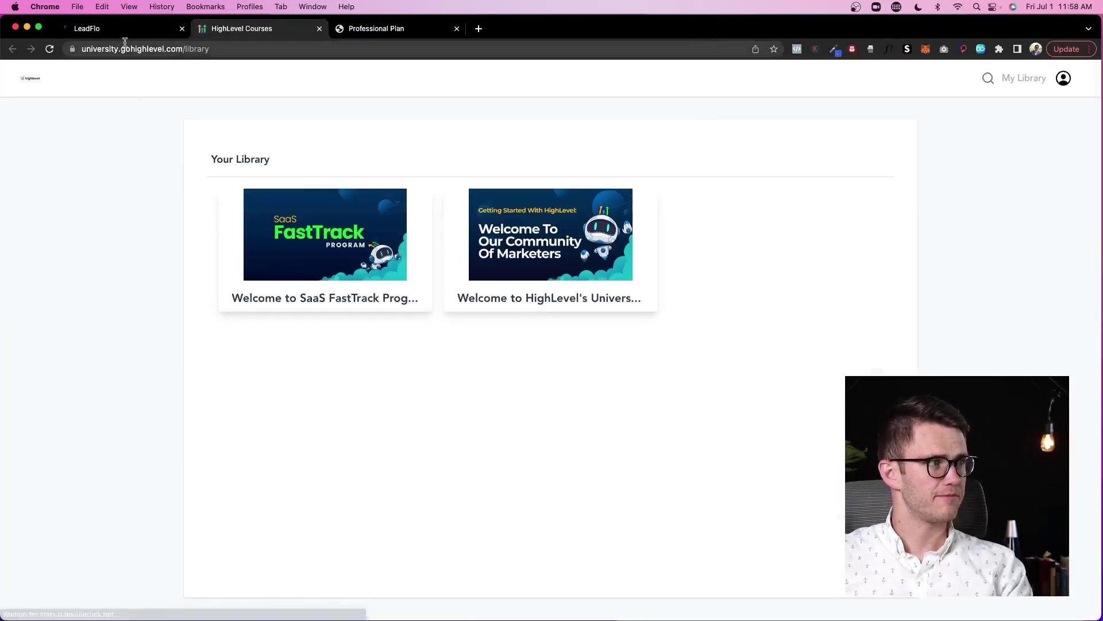
left_click(121, 28)
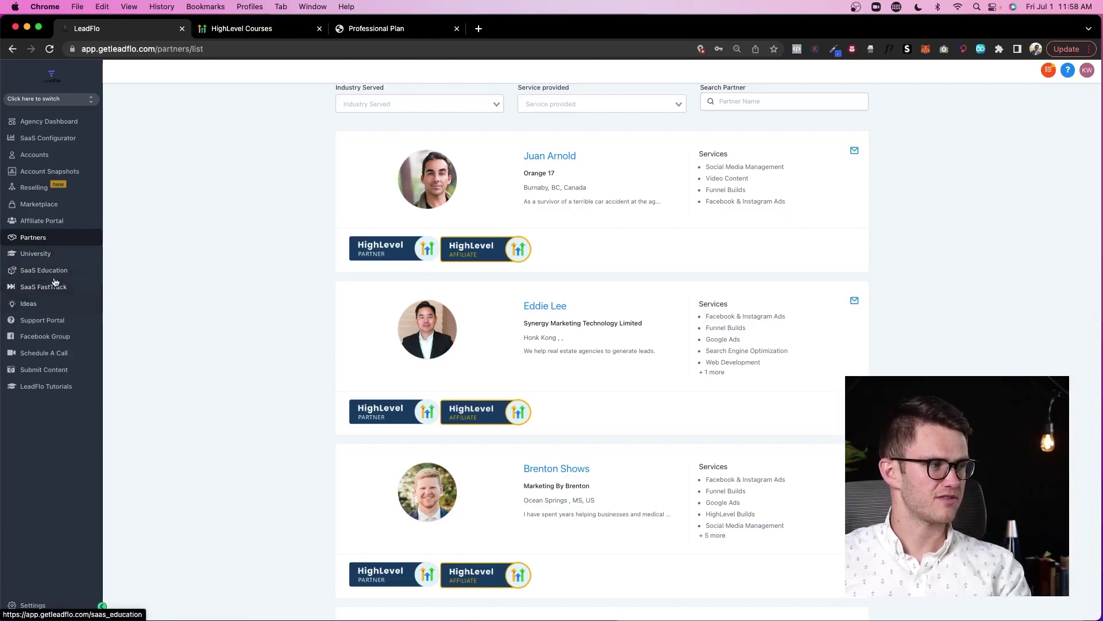
left_click(35, 308)
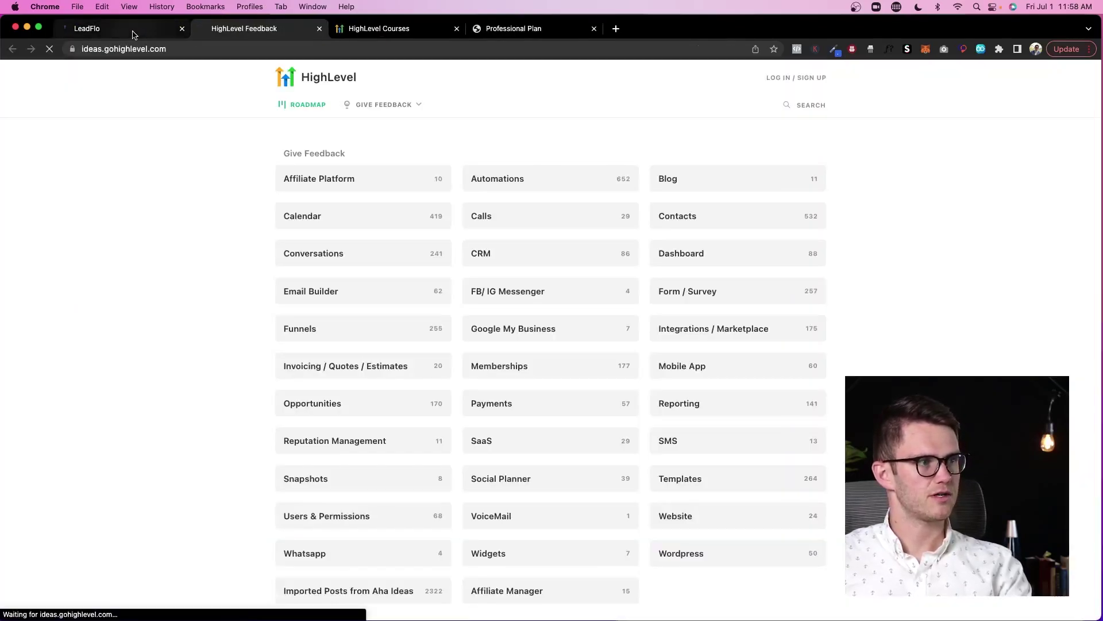
left_click(142, 33)
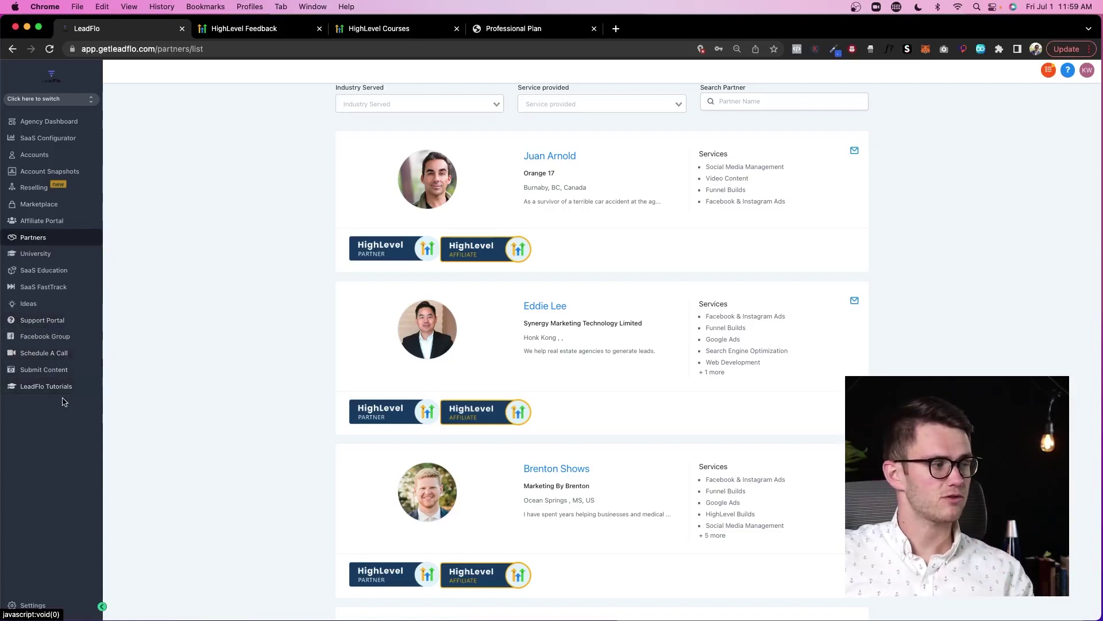
- Open the custom Support Portal, look through its home page and Knowledge base, and return to LeadFlo
left_click(25, 326)
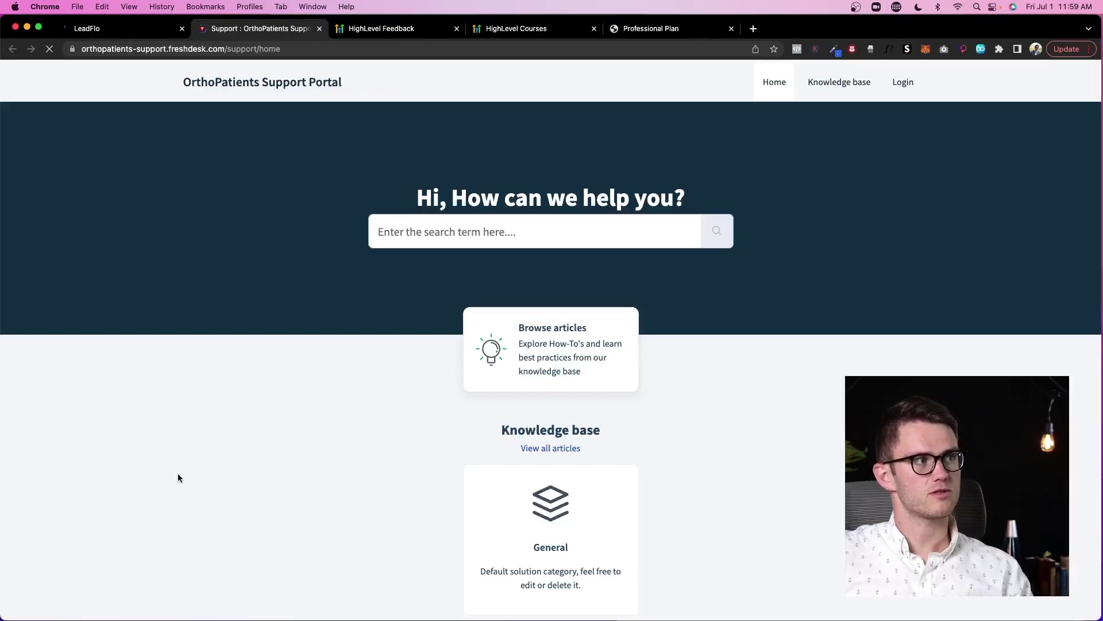
scroll(376, 393, "down", 1)
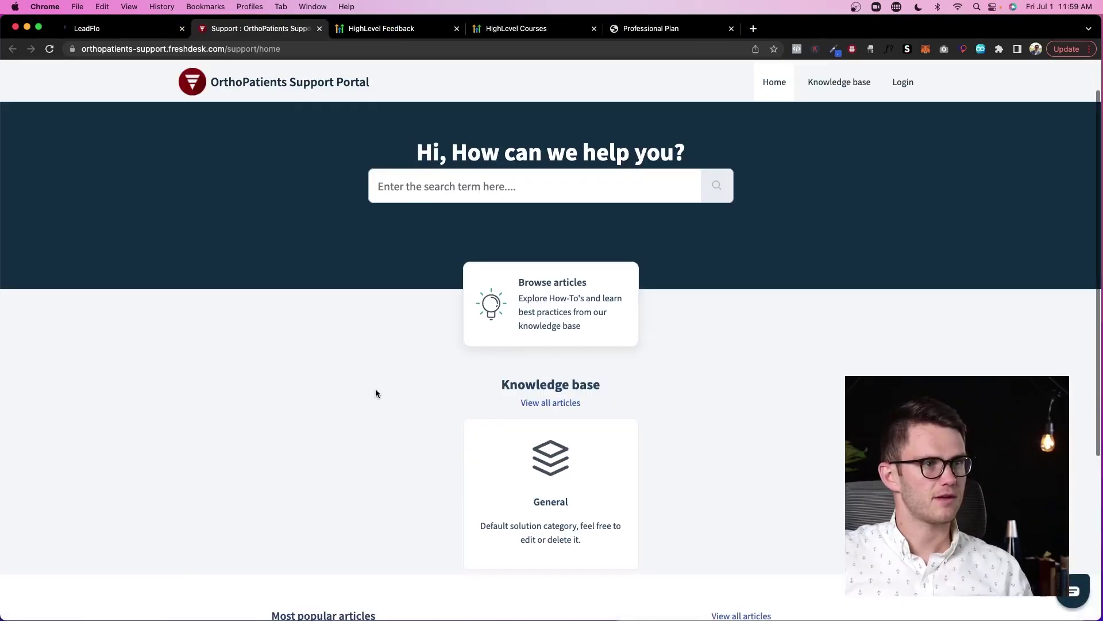
scroll(376, 393, "down", 5)
left_click(830, 92)
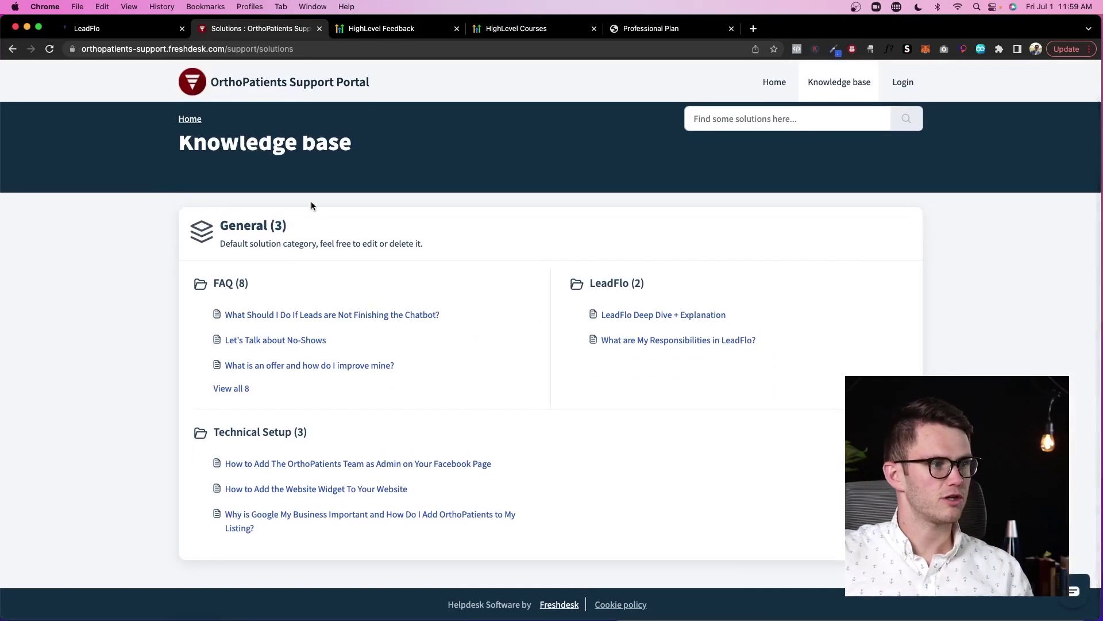
left_click(114, 32)
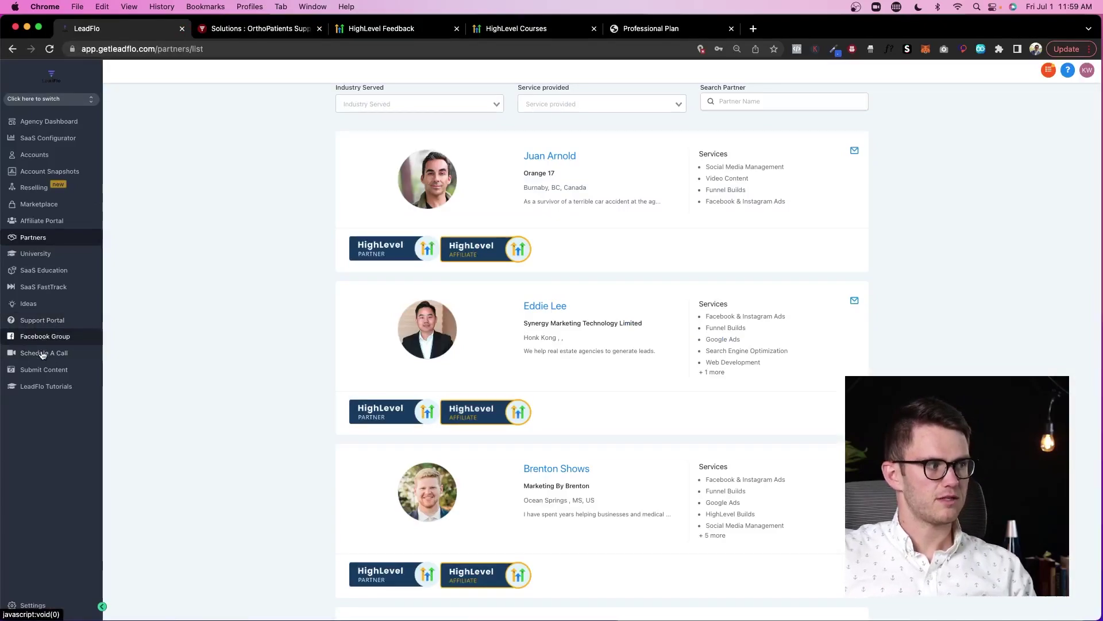
- View the Schedule A Call booking calendar and the LeadFlo Tutorials Day 1 training page, returning to LeadFlo after each
left_click(44, 353)
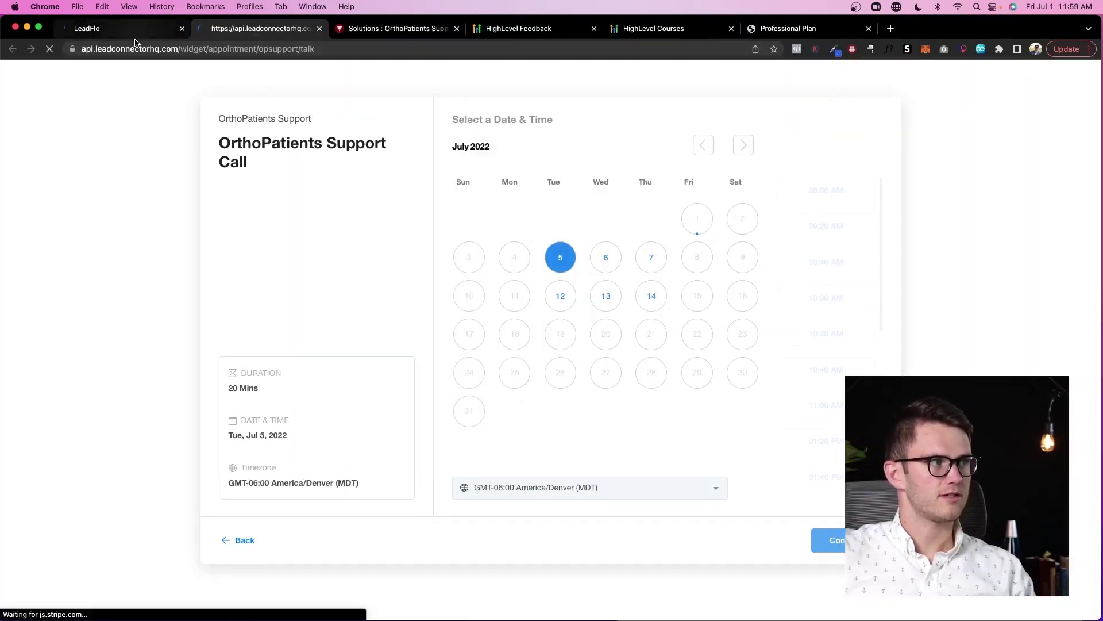
left_click(127, 32)
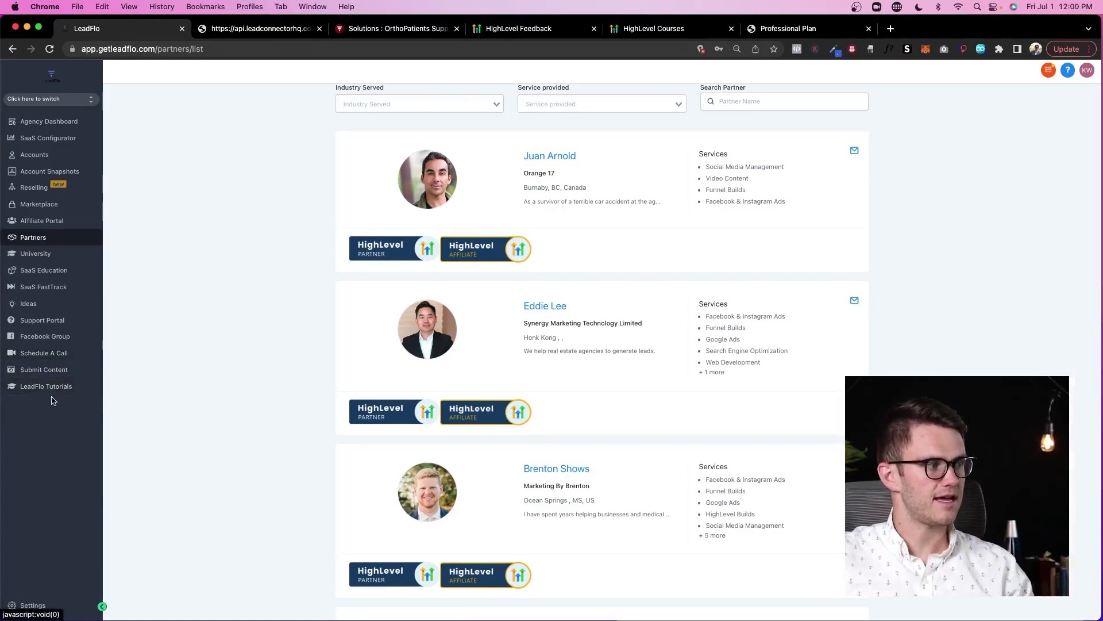
left_click(25, 392)
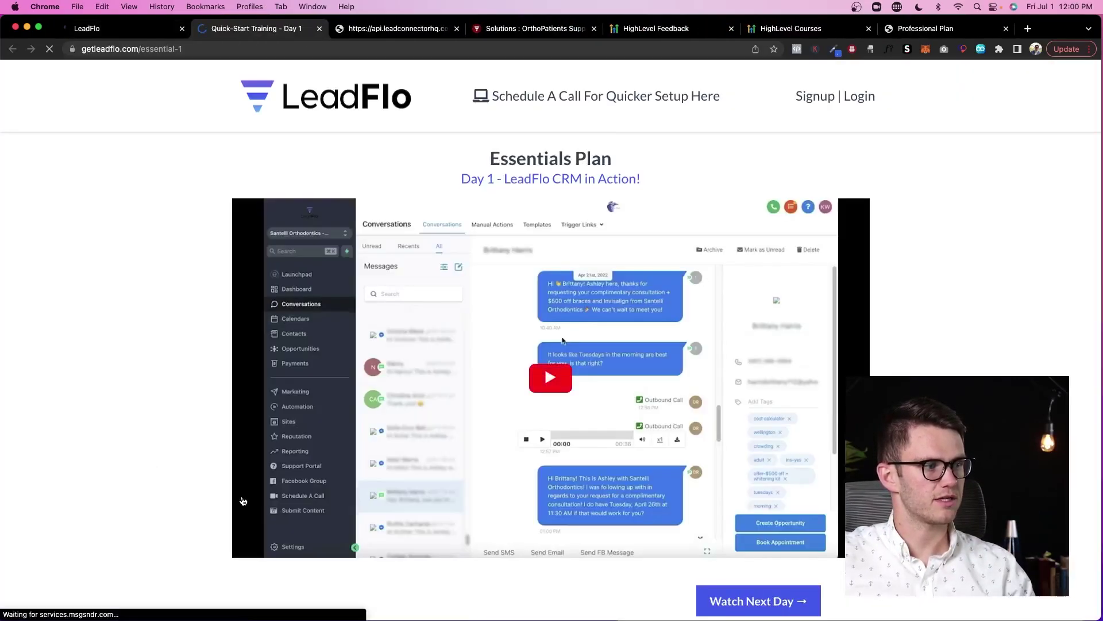
scroll(168, 478, "down", 3)
scroll(423, 320, "up", 1)
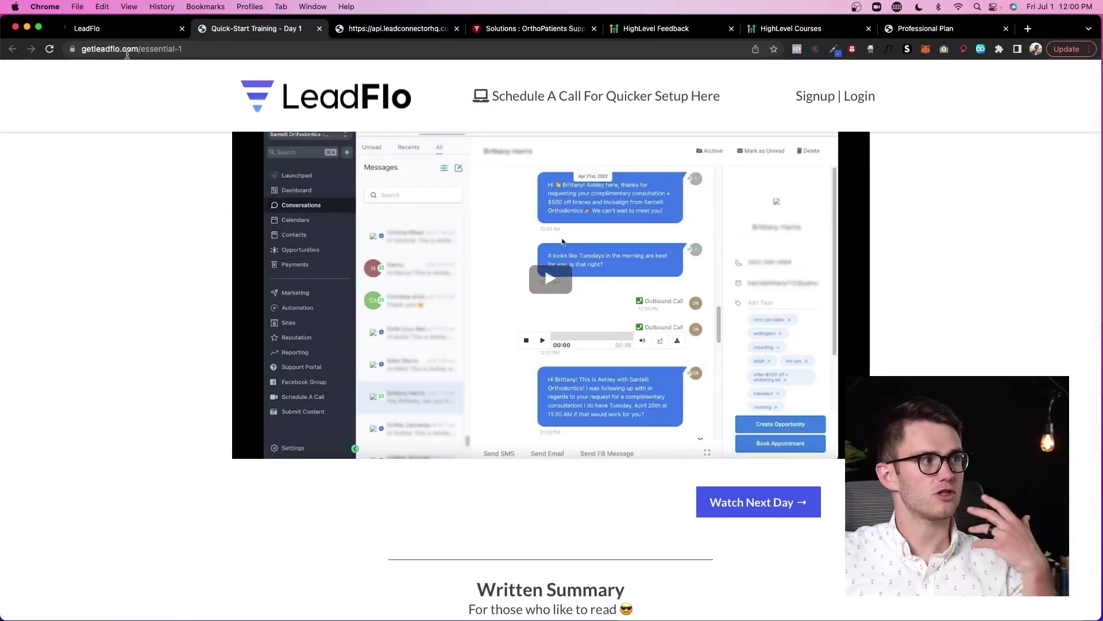
left_click(118, 29)
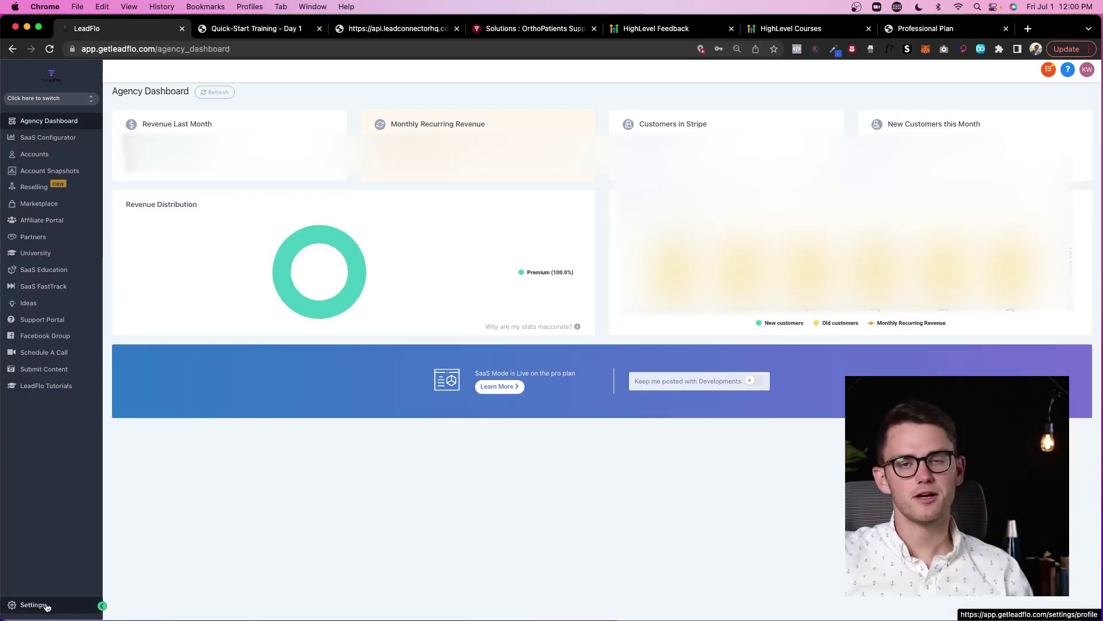
- Open the agency's Company settings and examine the logo, whitelabel domain, theme and Optimize Experience options
left_click(20, 607)
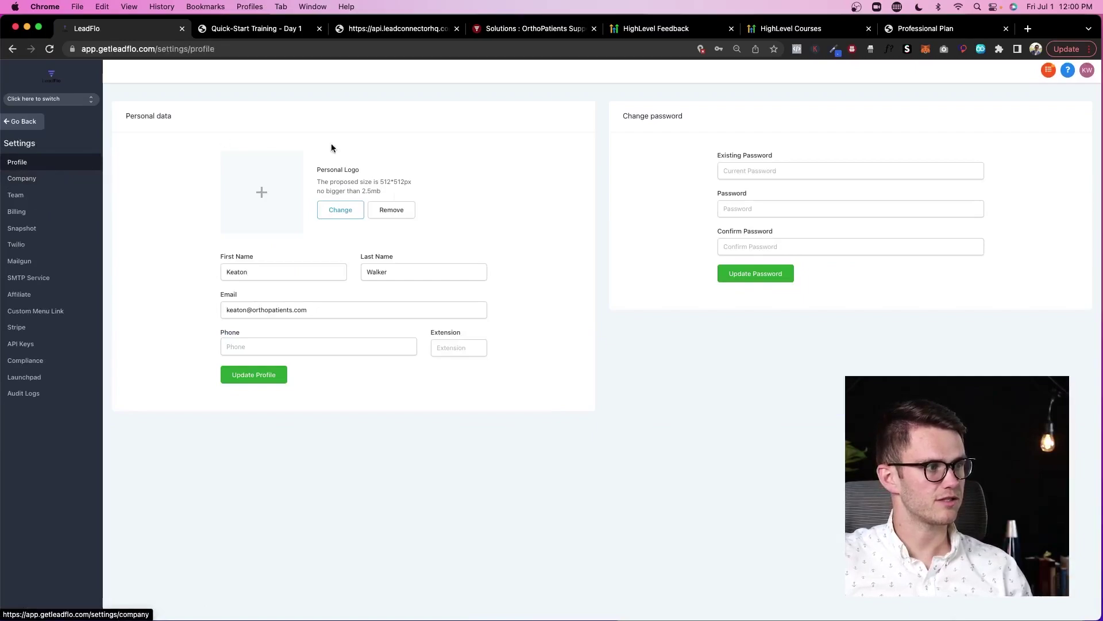
left_click(38, 180)
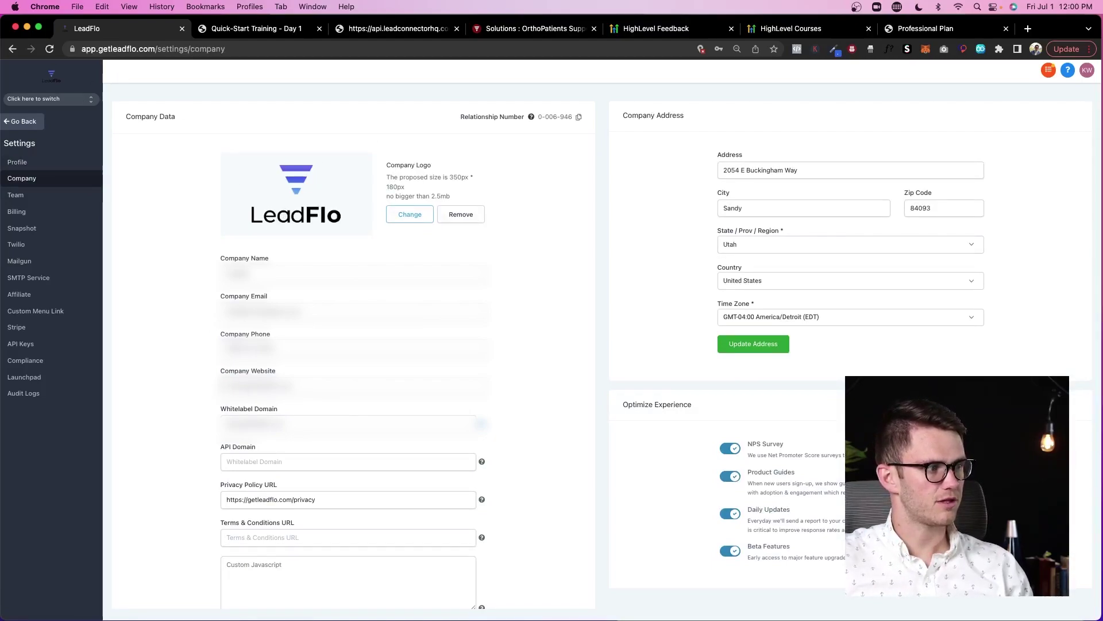
left_click_drag(226, 386, 204, 424)
scroll(204, 424, "down", 4)
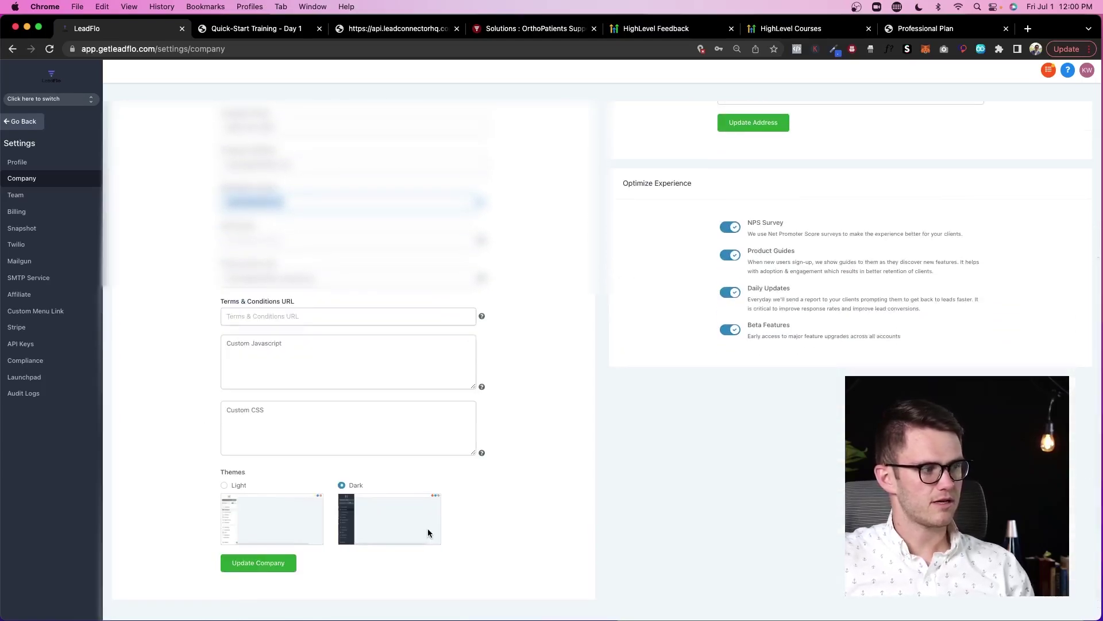
scroll(773, 253, "up", 3)
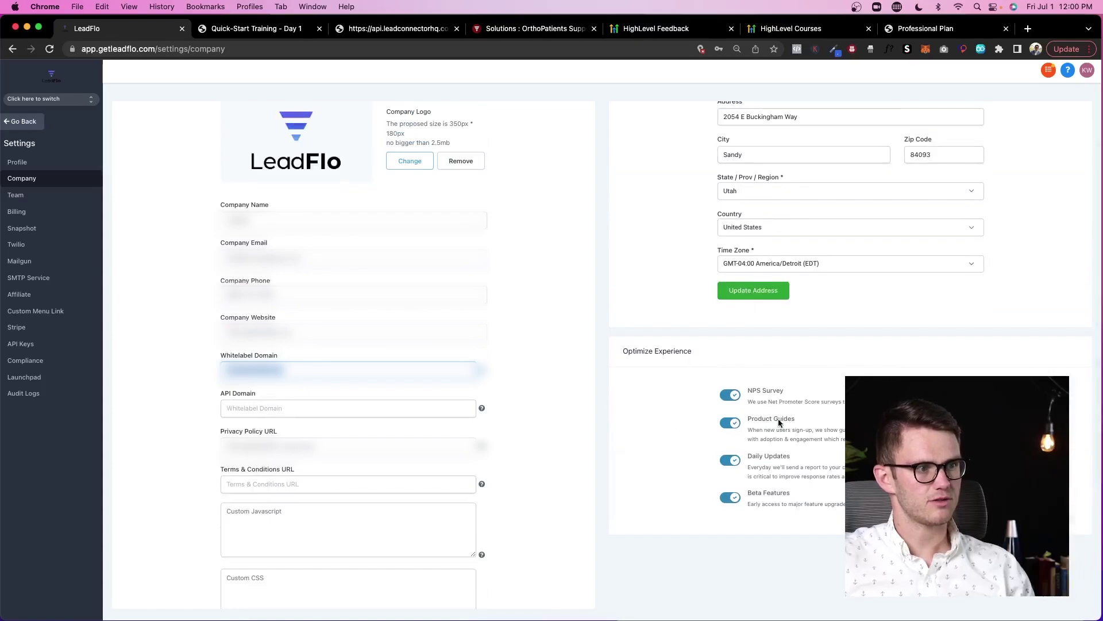
scroll(686, 352, "up", 1)
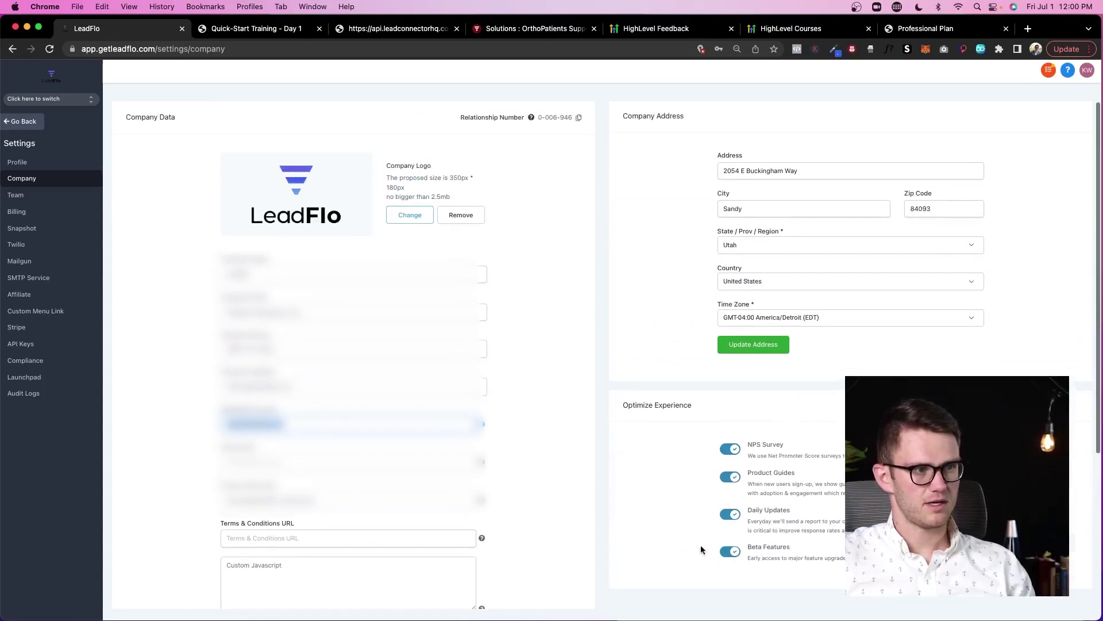
scroll(785, 453, "down", 3)
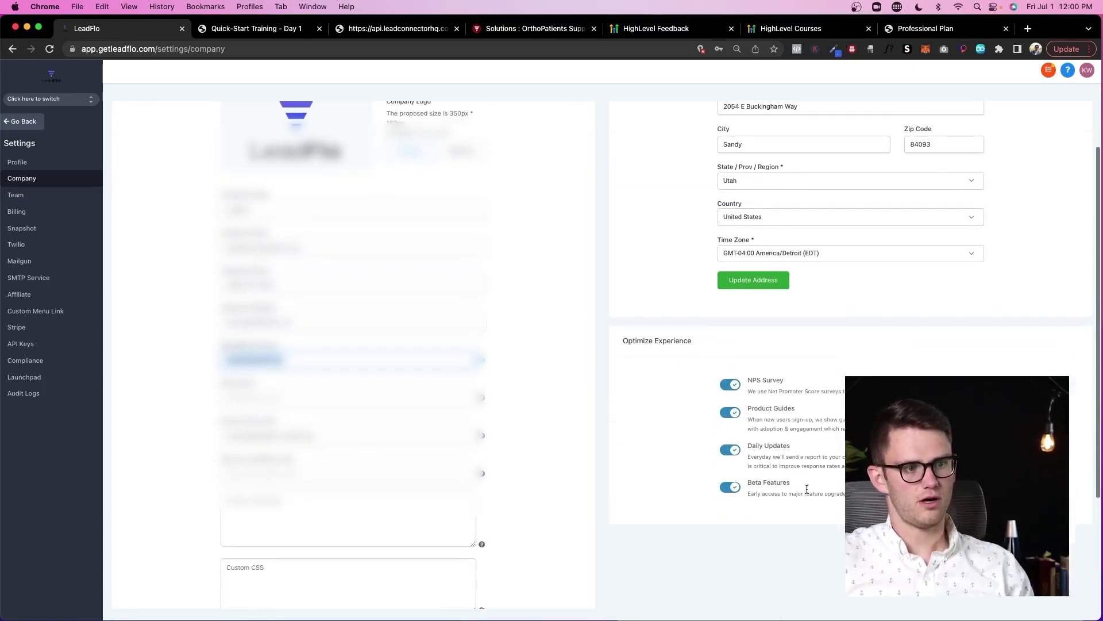
- Look through the list of users in the agency's Team settings
left_click(69, 195)
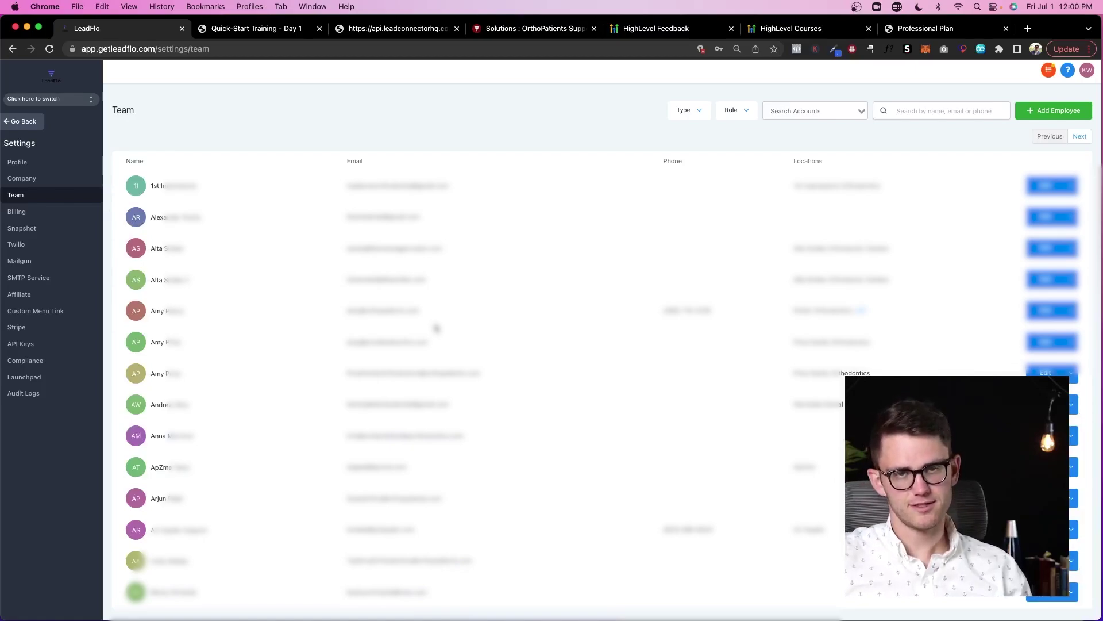
scroll(435, 326, "down", 3)
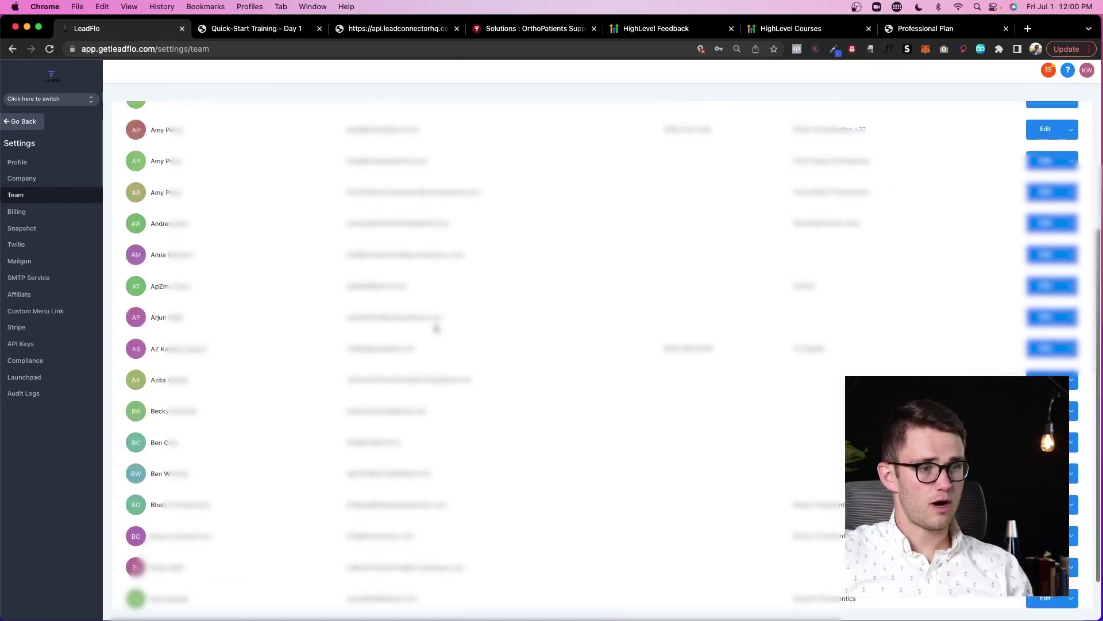
scroll(435, 326, "up", 3)
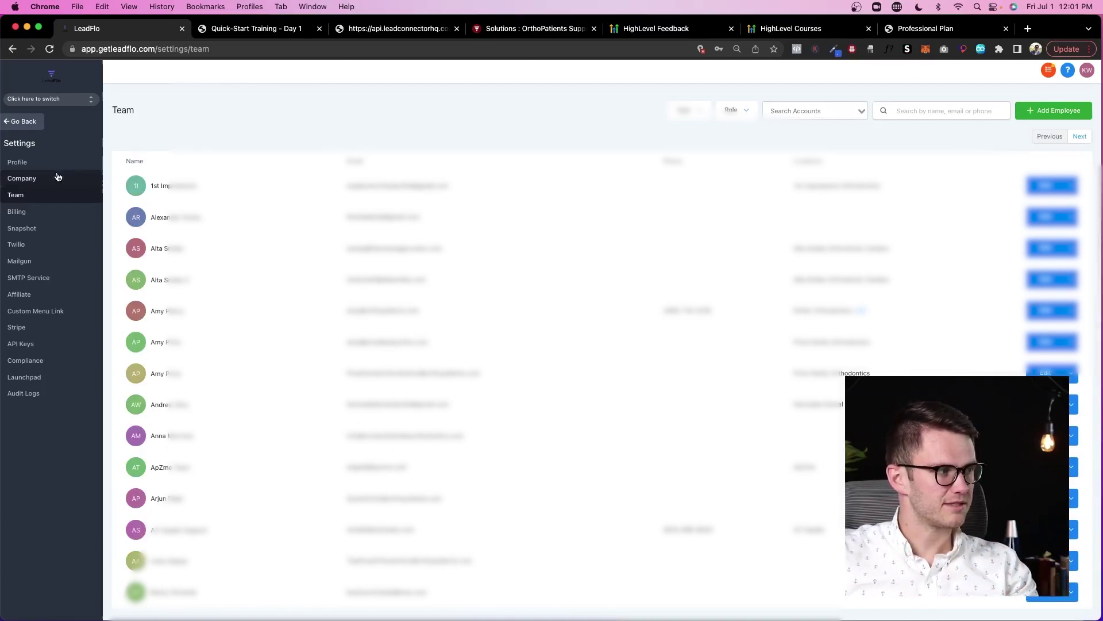
- Look through the agency's Billing, Snapshot, Twilio and Mailgun settings pages
left_click(37, 213)
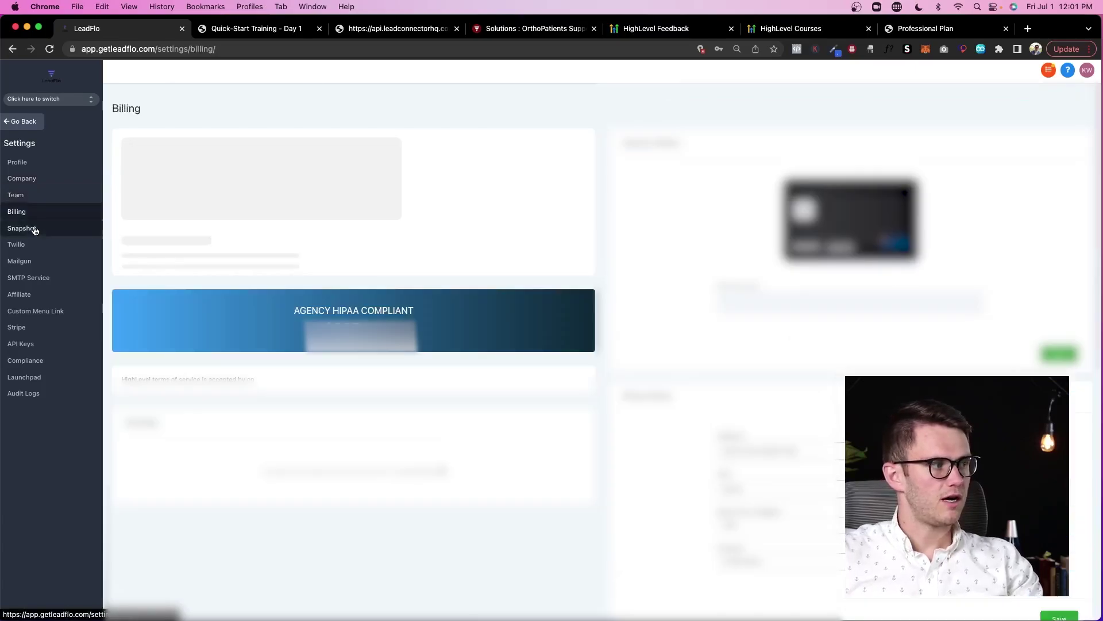
left_click(25, 228)
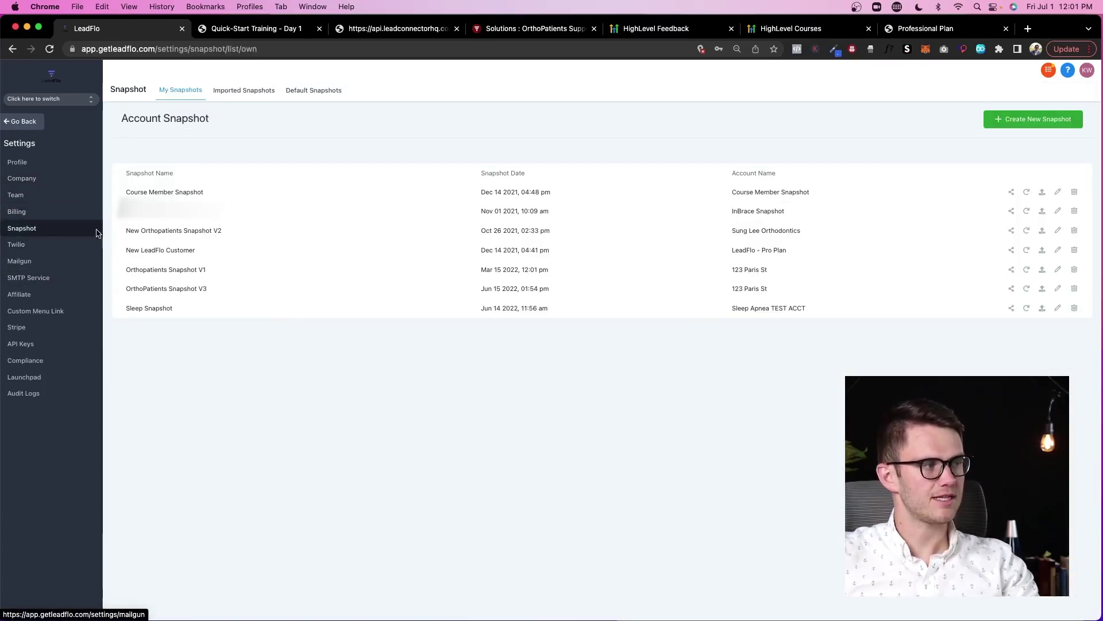
left_click(27, 246)
left_click(22, 262)
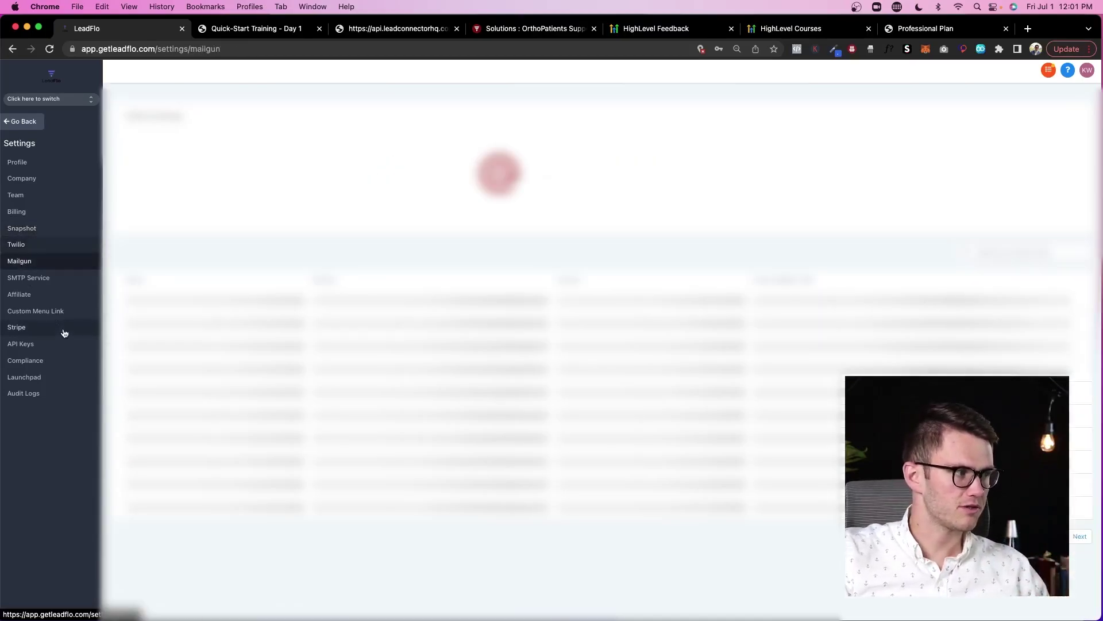
- View the SMTP Service and Affiliate settings, and open the Custom Menu Link list
left_click(38, 278)
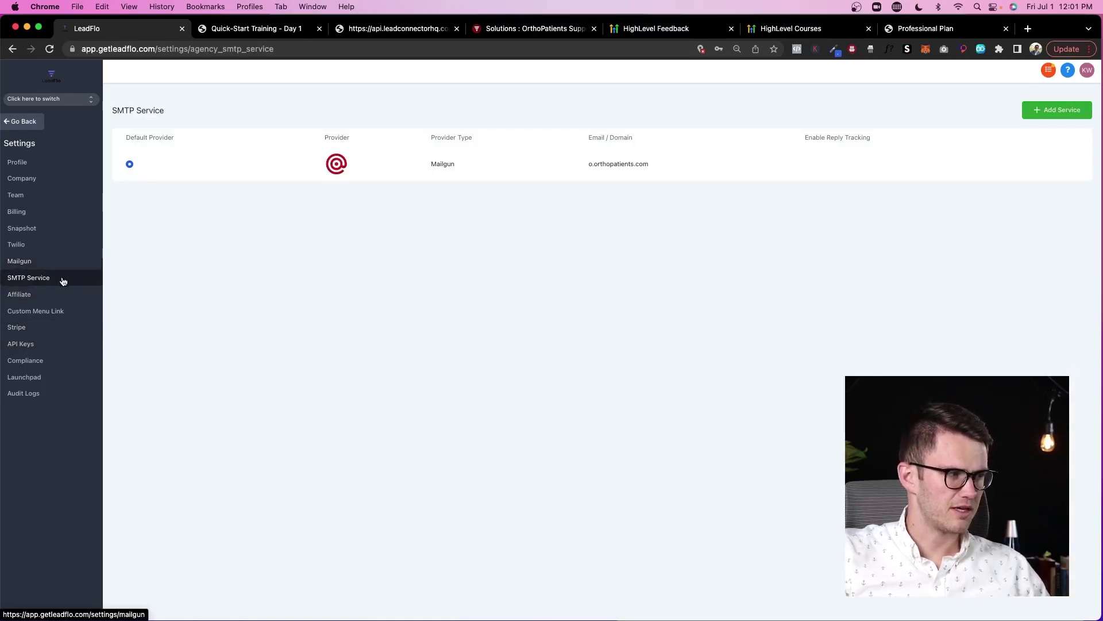
left_click(41, 299)
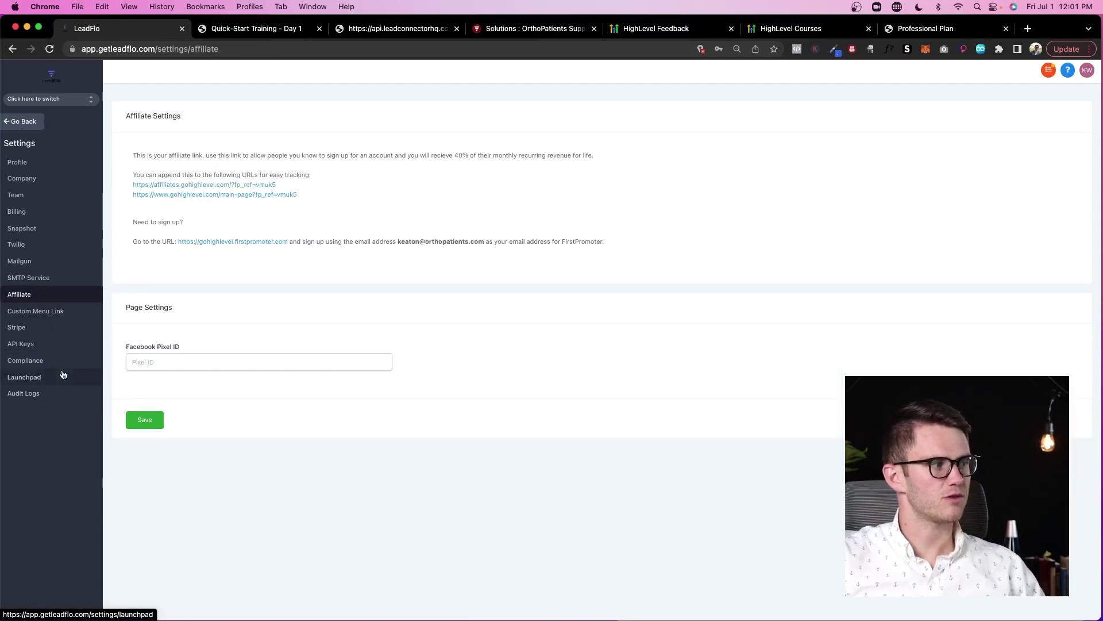
left_click(39, 312)
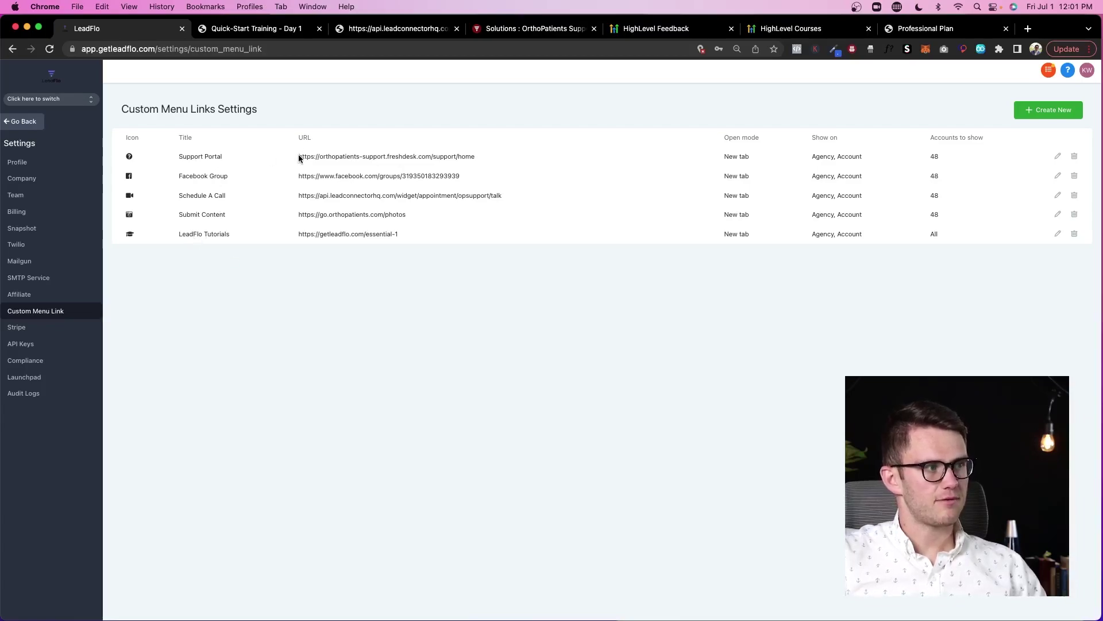
- Return to the agency's Accounts page and begin adding a SaaS account from the own snapshot OrthoPatients Snapshot V3
left_click(37, 121)
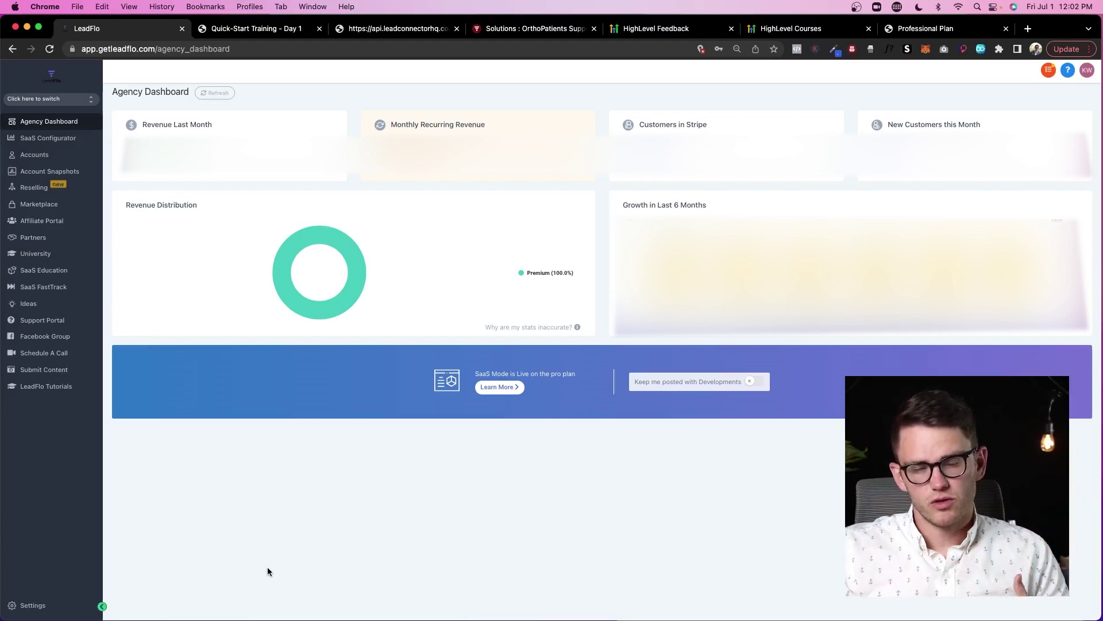
left_click(34, 155)
left_click(1047, 95)
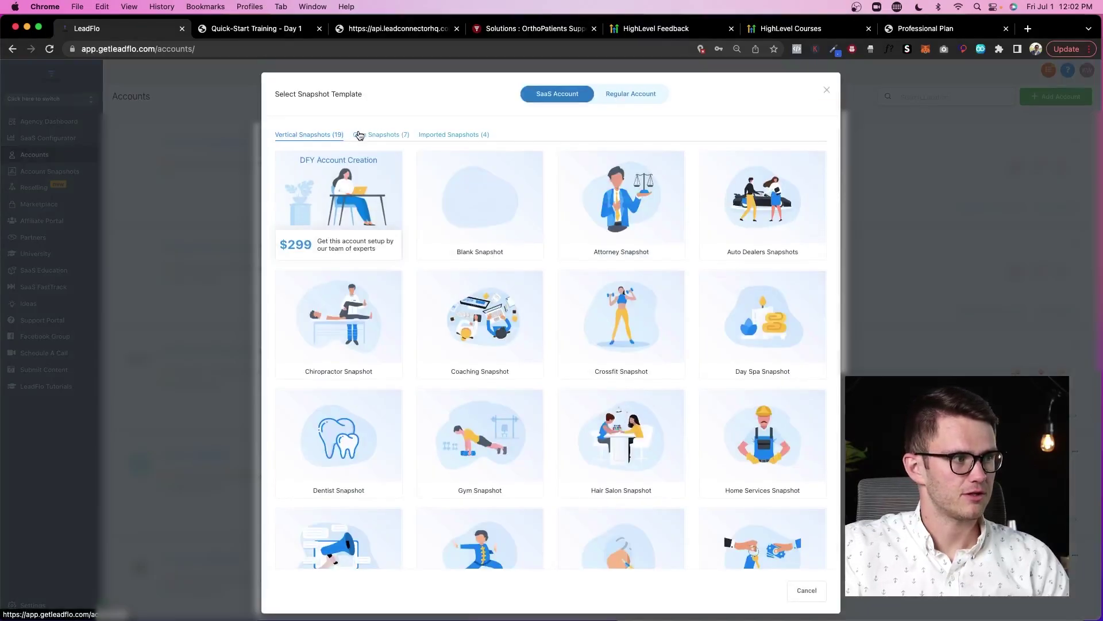
left_click(360, 136)
mouse_move(339, 311)
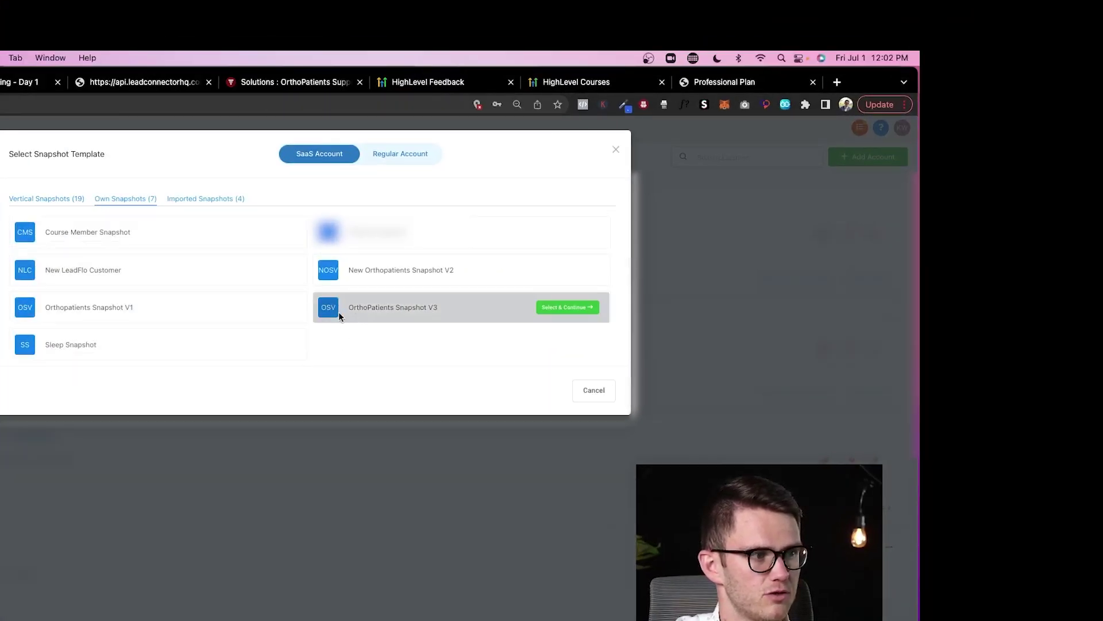
left_click(549, 309)
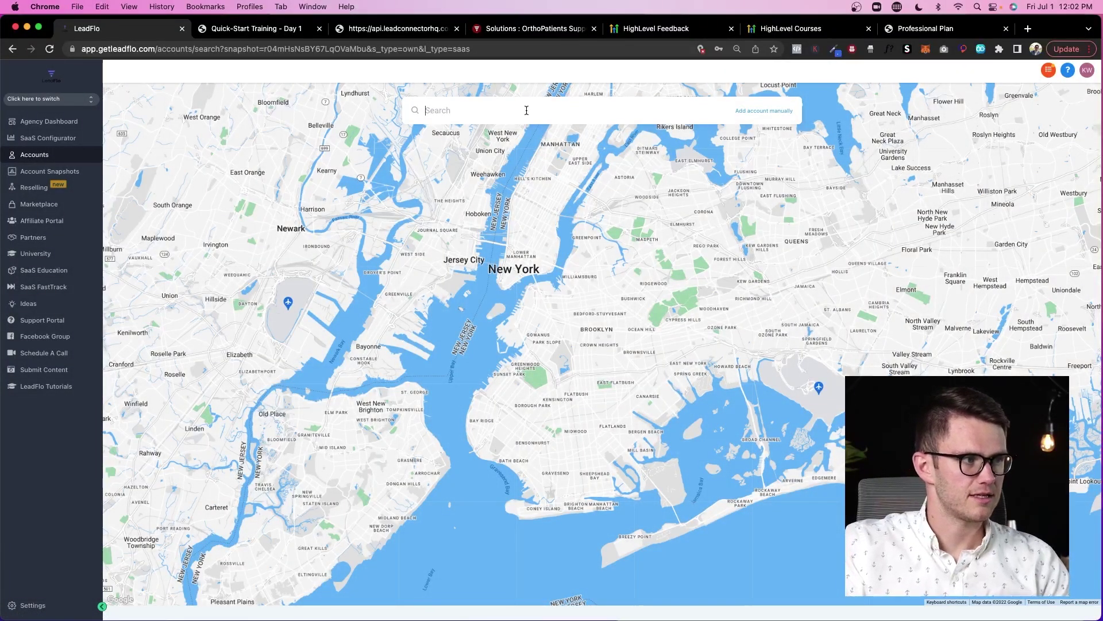
- Find the business Smith Orthodontics in Beavercreek, OH on the map and choose it for the new account
left_click(526, 110)
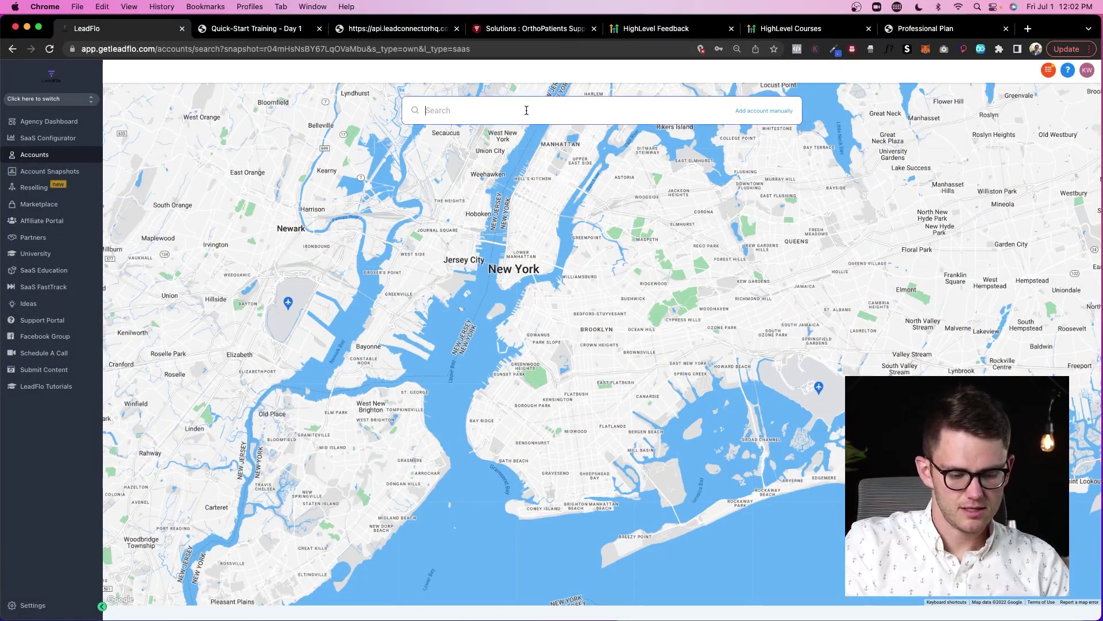
type("smi")
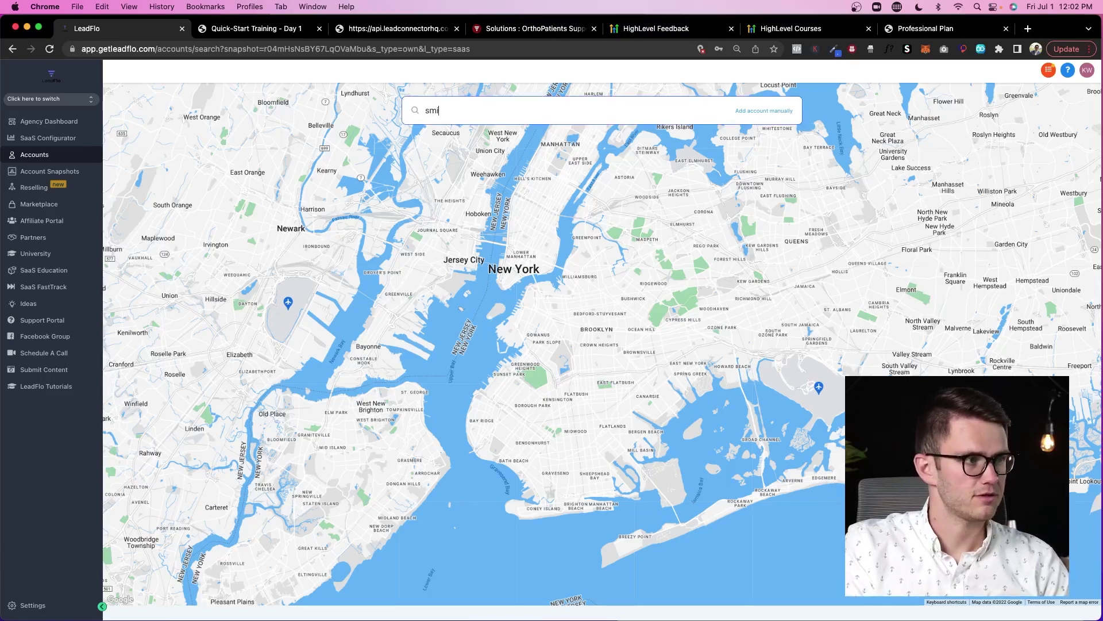
type("th orthodontics")
key("Return")
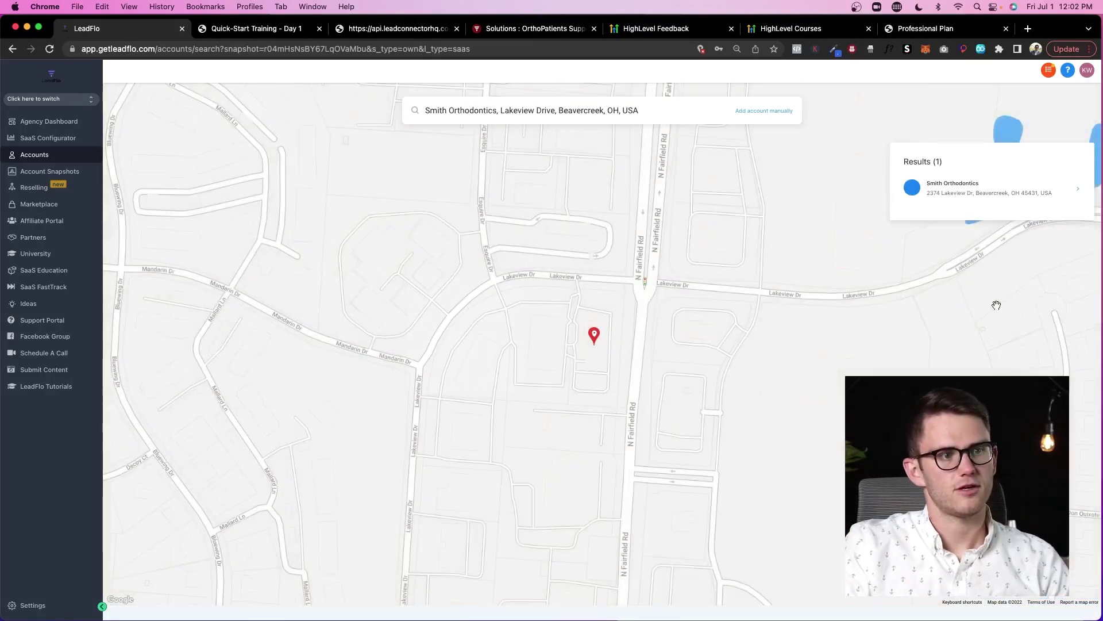
left_click(971, 199)
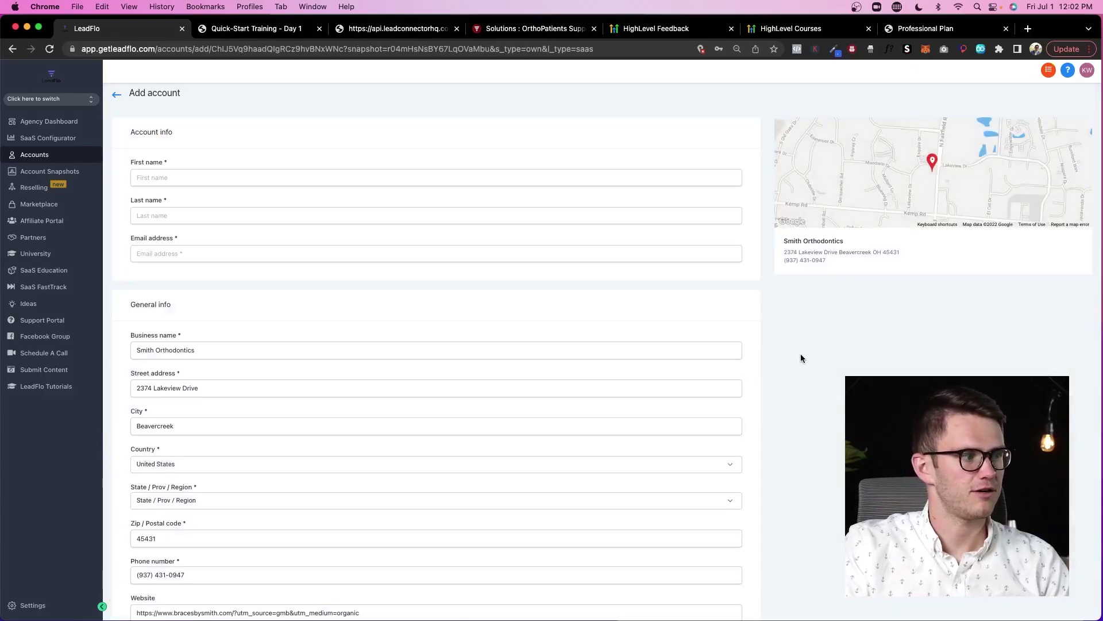
- Review the prefilled general info and try to save the new account without entering any account contact details
scroll(802, 353, "down", 3)
scroll(801, 354, "up", 3)
scroll(757, 297, "down", 3)
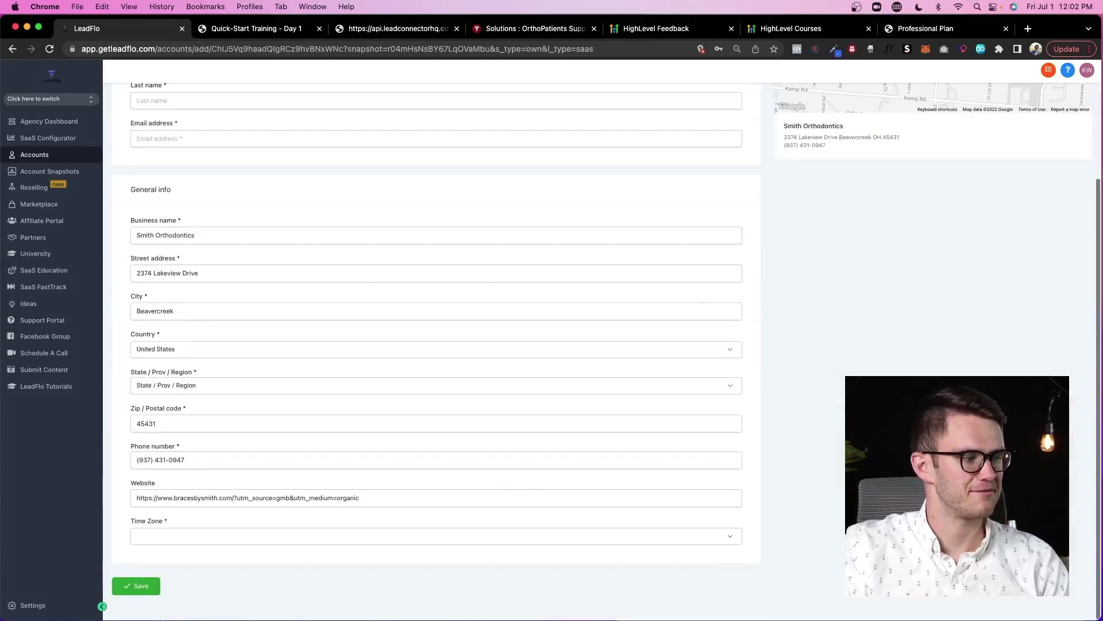
left_click(140, 585)
scroll(321, 236, "up", 3)
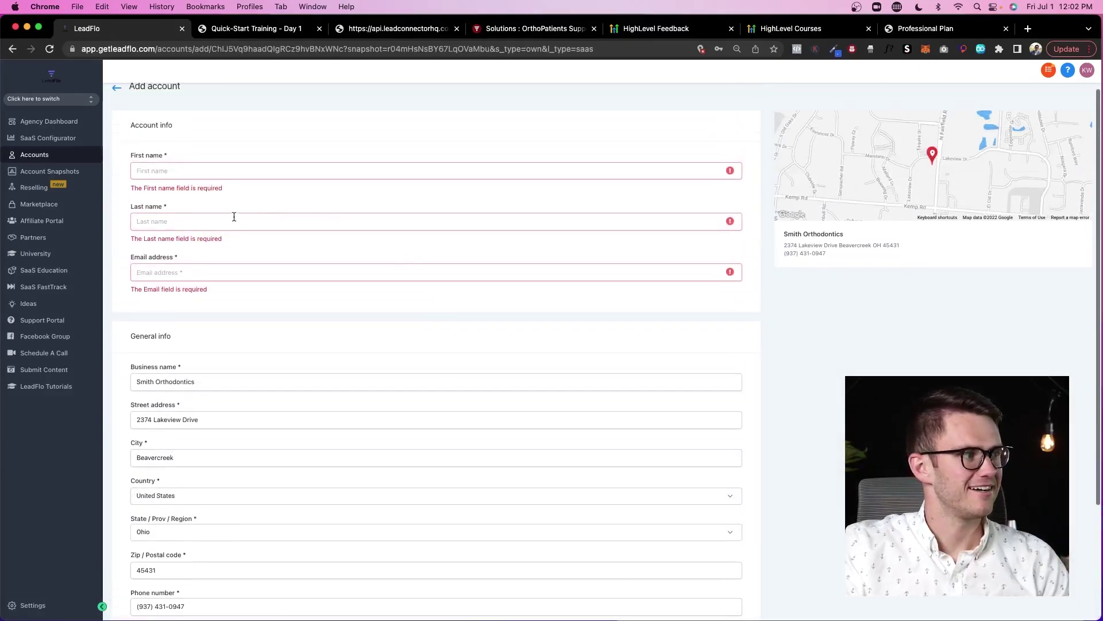
- Fill in the new account's first name, last name and email address, and save the Smith Orthodontics account
left_click(208, 179)
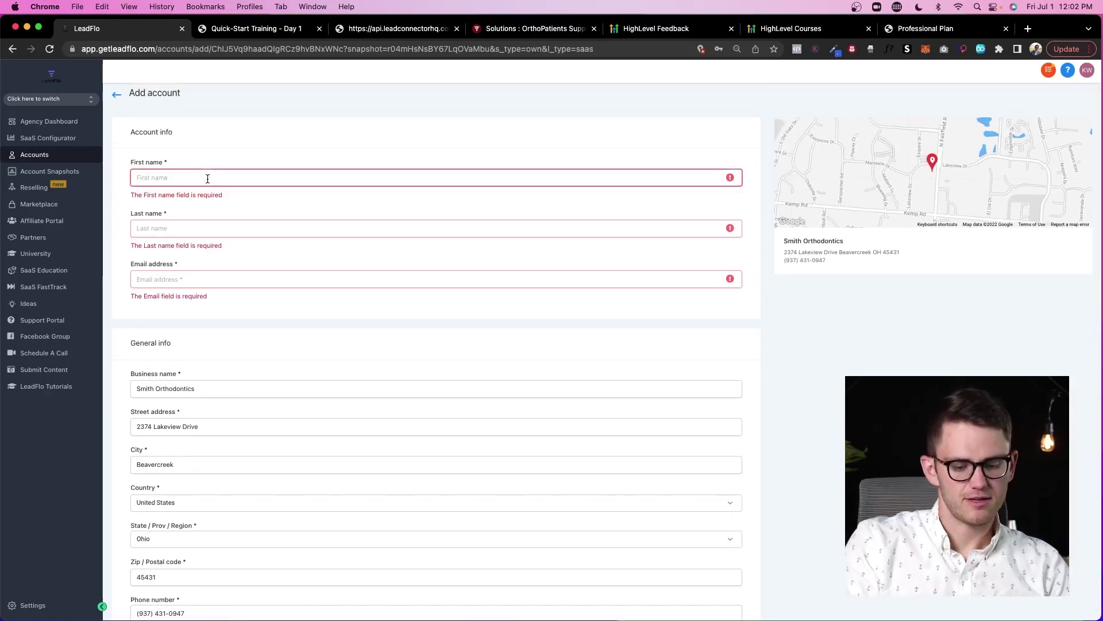
type("SM")
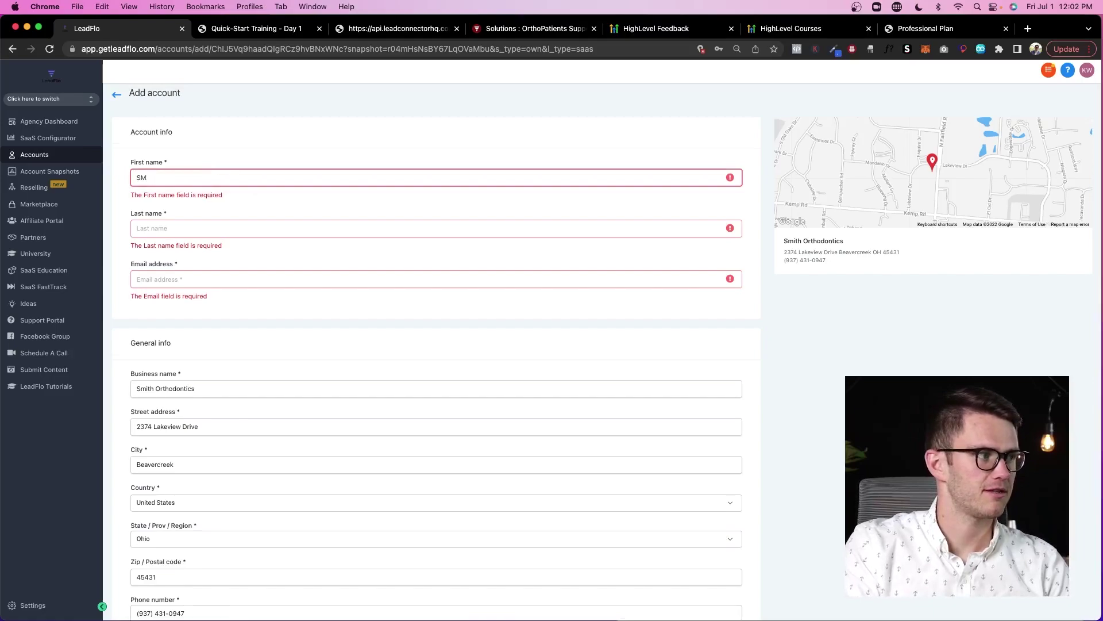
type("ithh")
key("Tab")
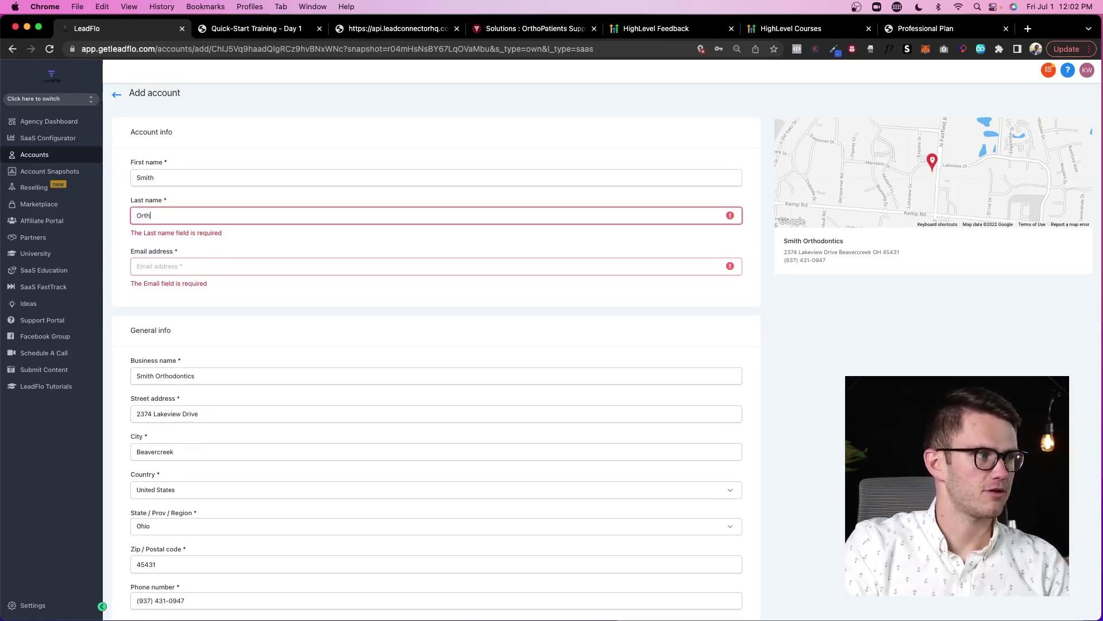
key("Tab")
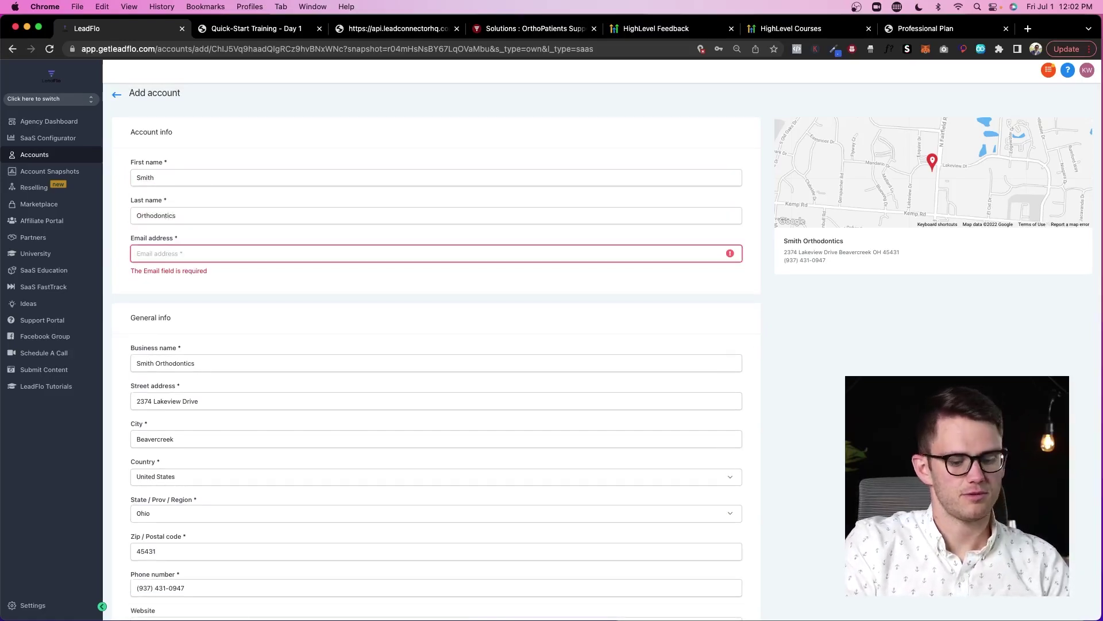
type("keatonew")
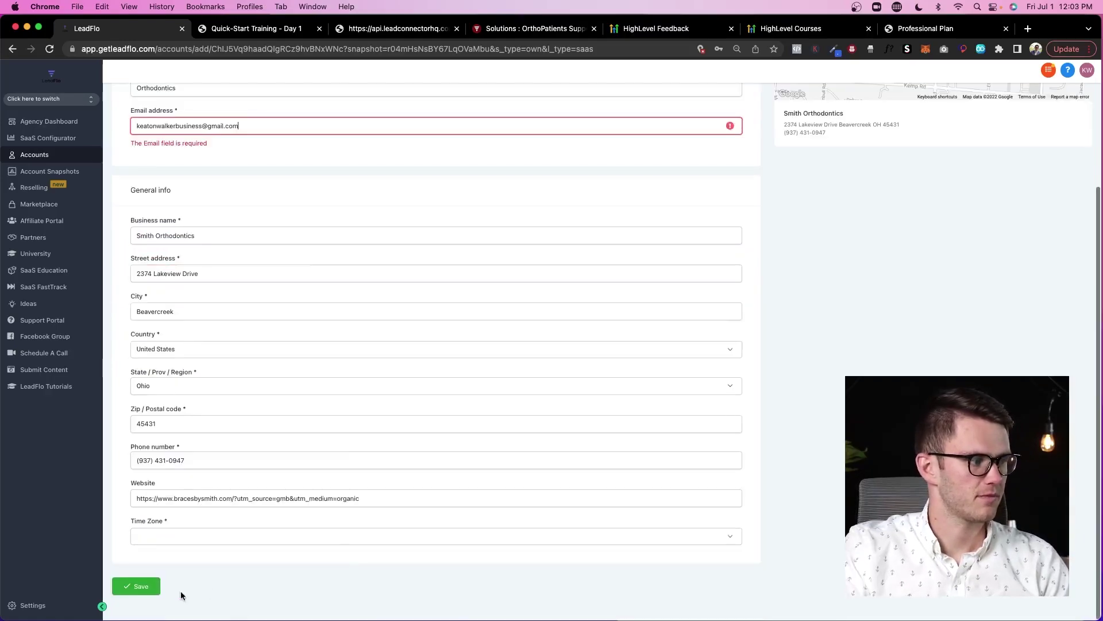
left_click(171, 590)
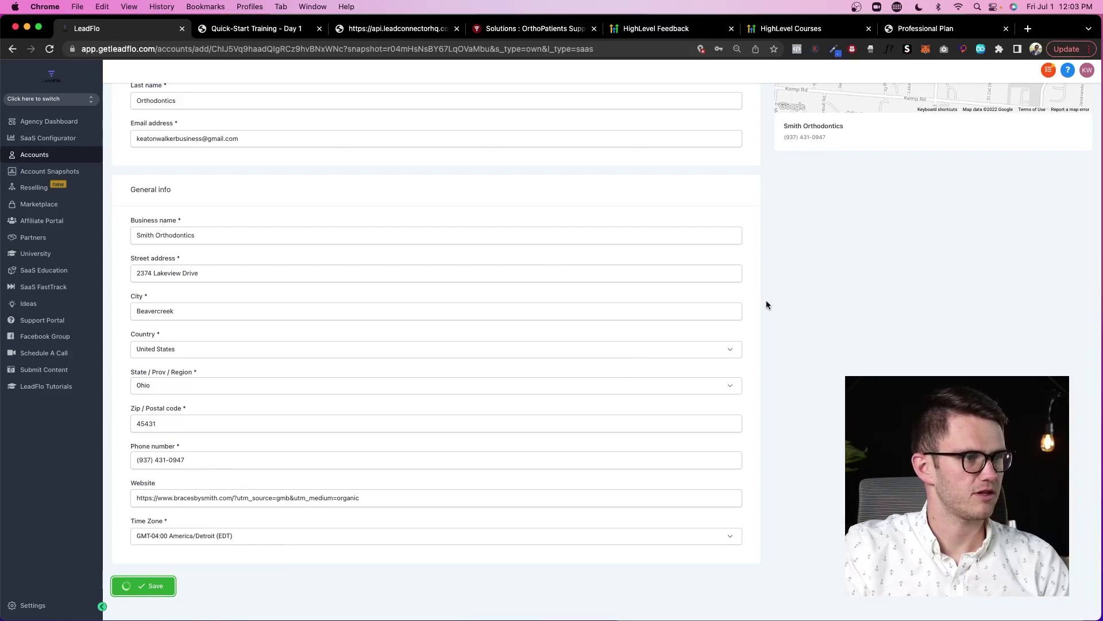
- Read the location admin requirement in the Request Client's Payment Details dialog and close it without creating a user
scroll(711, 343, "down", 3)
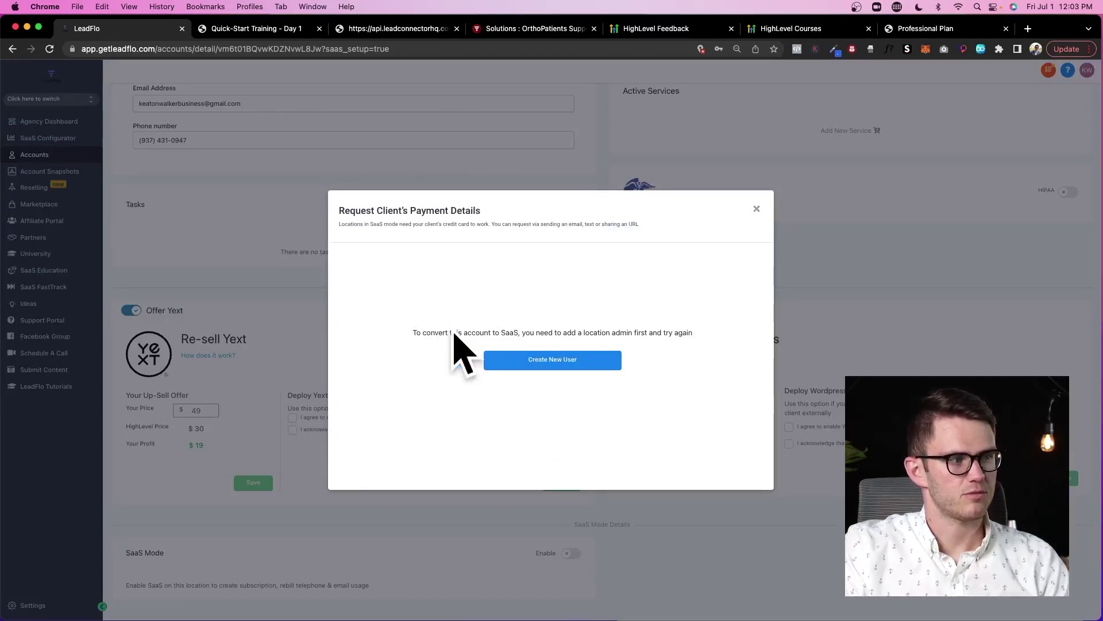
left_click_drag(409, 335, 714, 343)
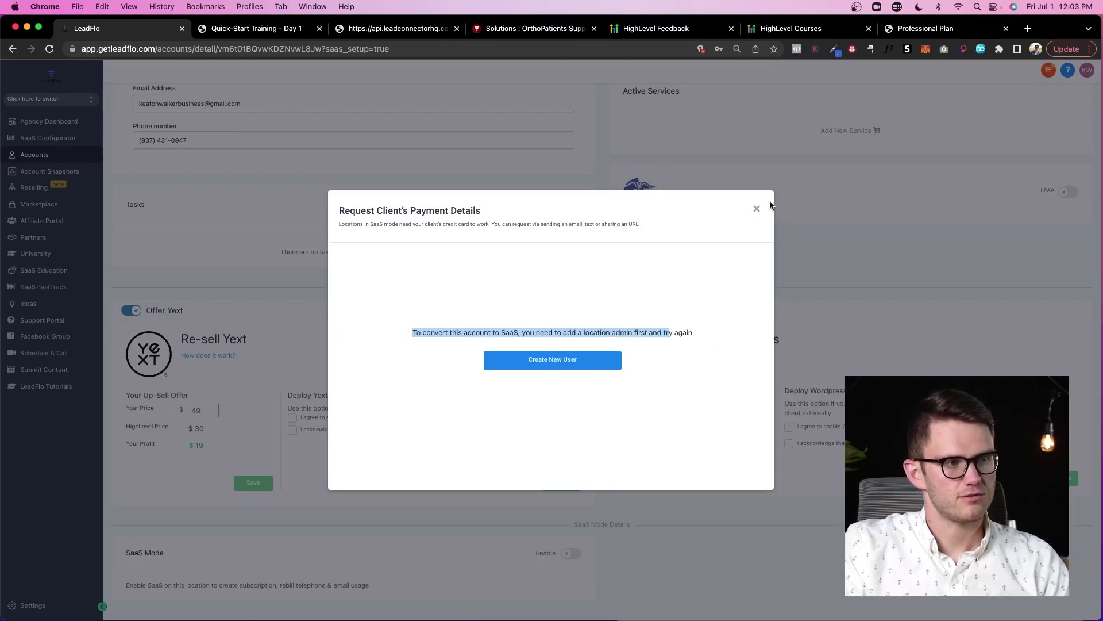
left_click(757, 211)
scroll(567, 182, "up", 4)
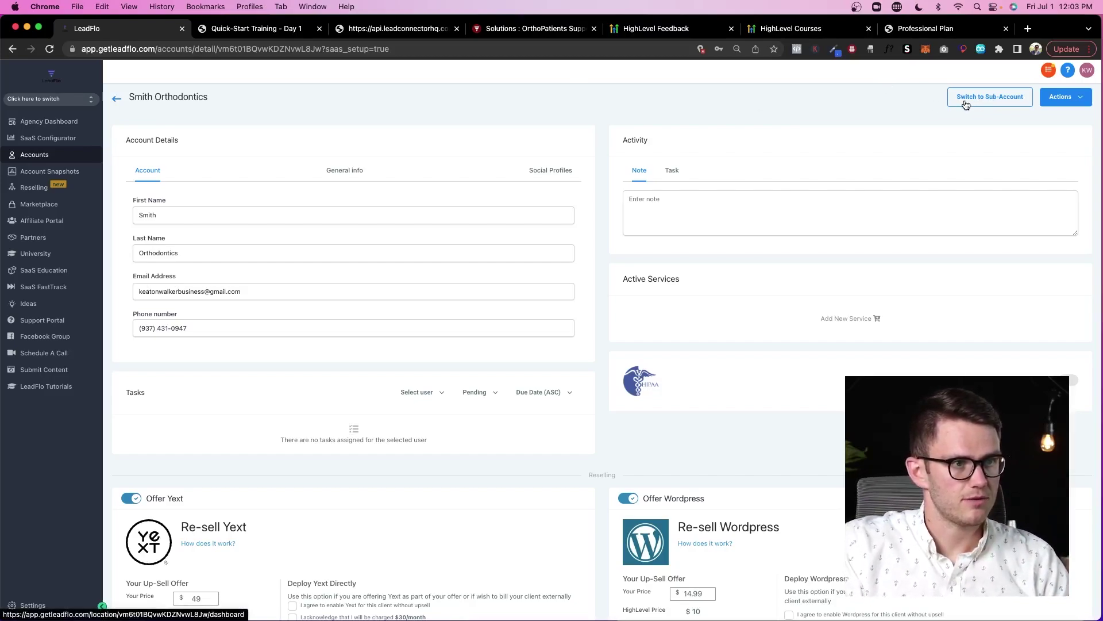
- Switch to the Smith Orthodontics sub-account and open its automation workflows to examine what the snapshot loaded
left_click(87, 98)
type("smith")
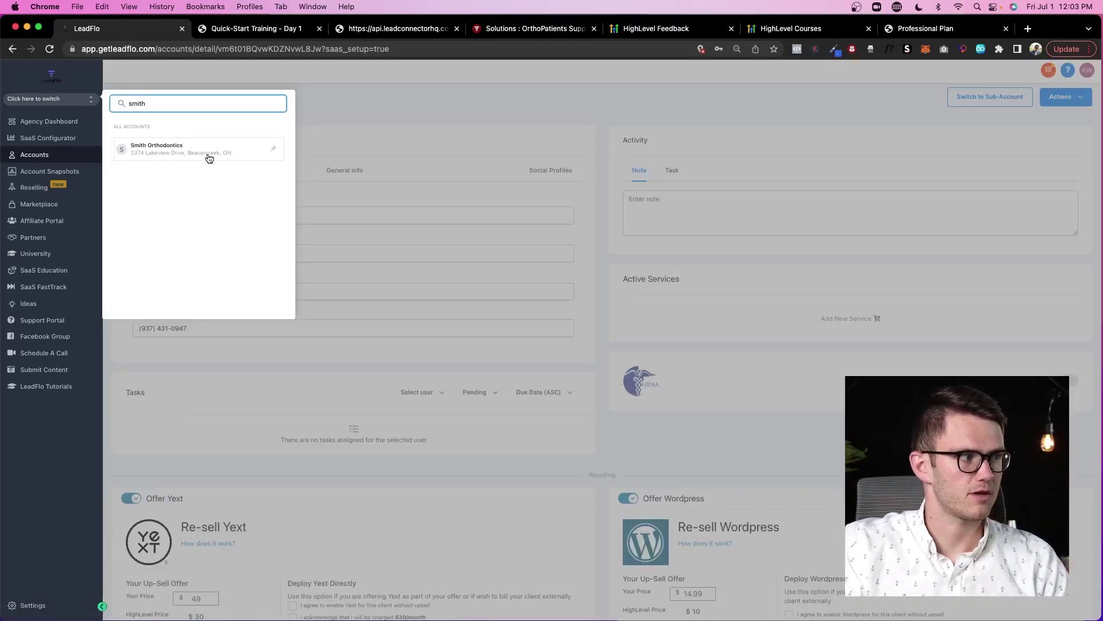
left_click(208, 159)
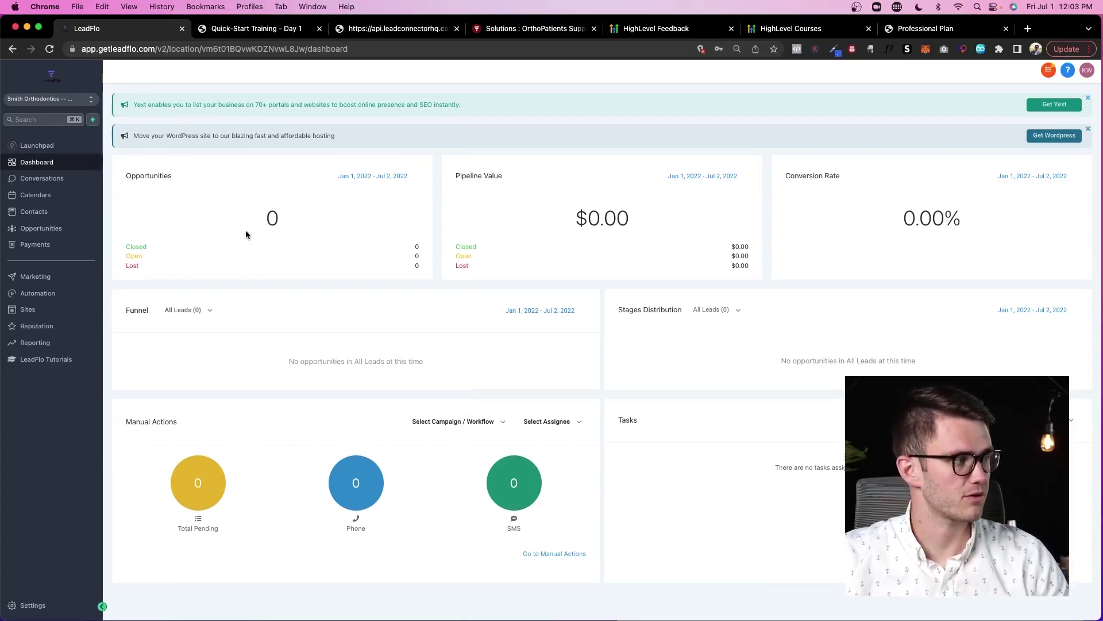
left_click(42, 298)
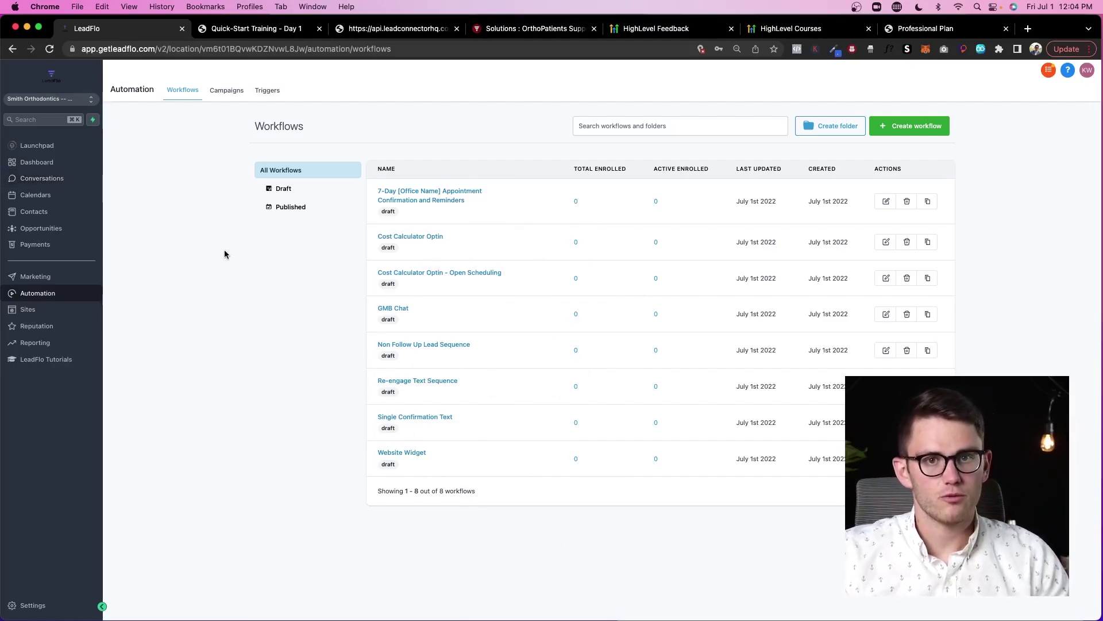
- Search the sub-accounts for the existing client practice and switch to it to view its workflows
left_click(72, 99)
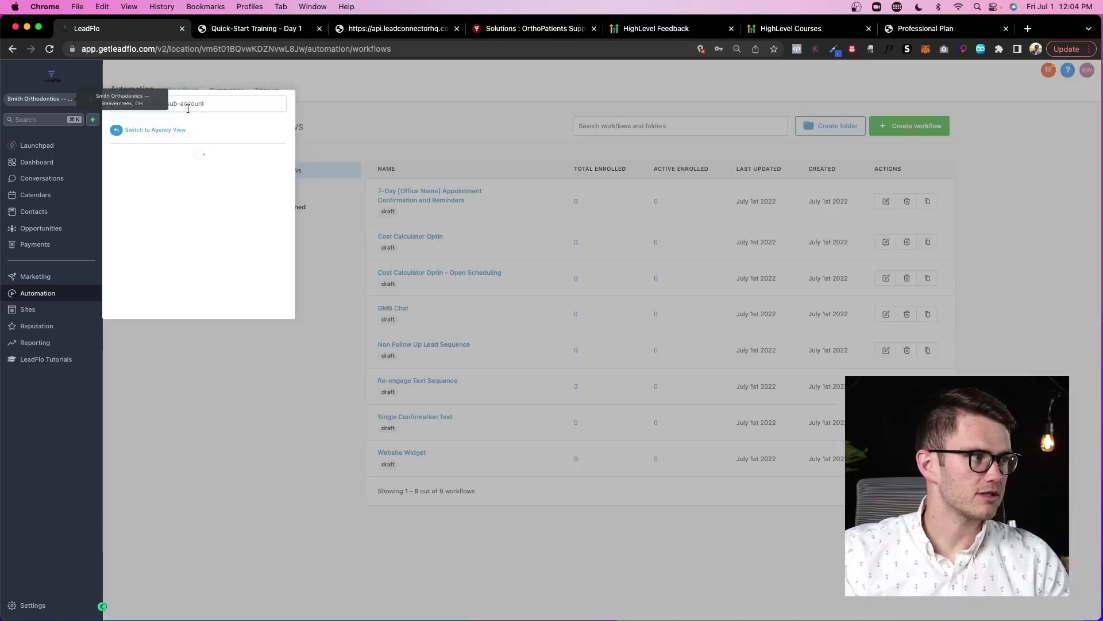
type("bob")
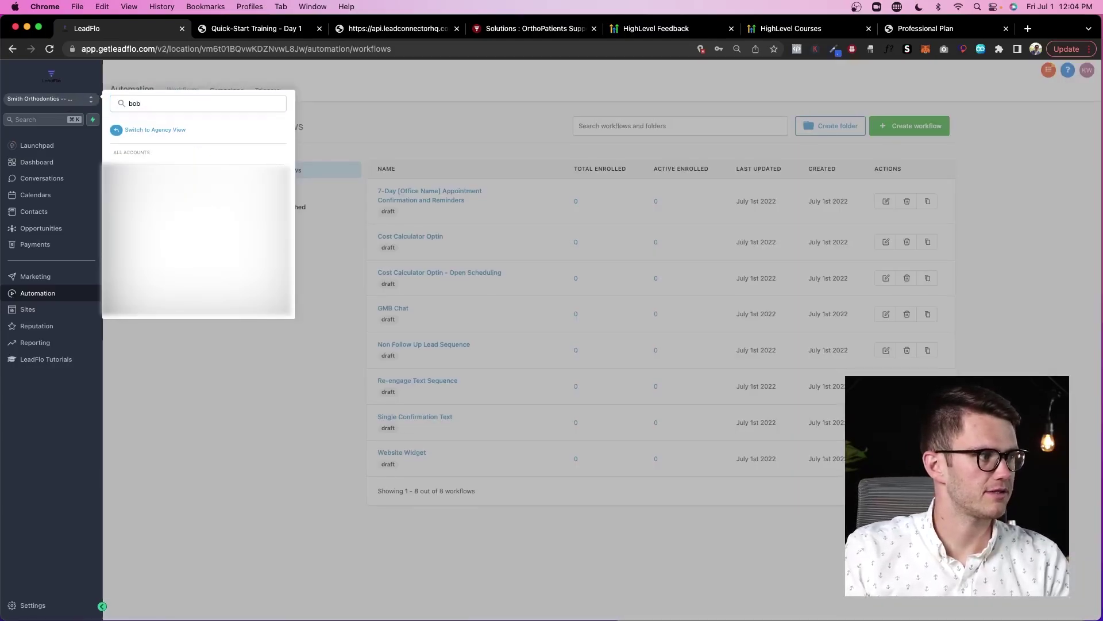
left_click(181, 188)
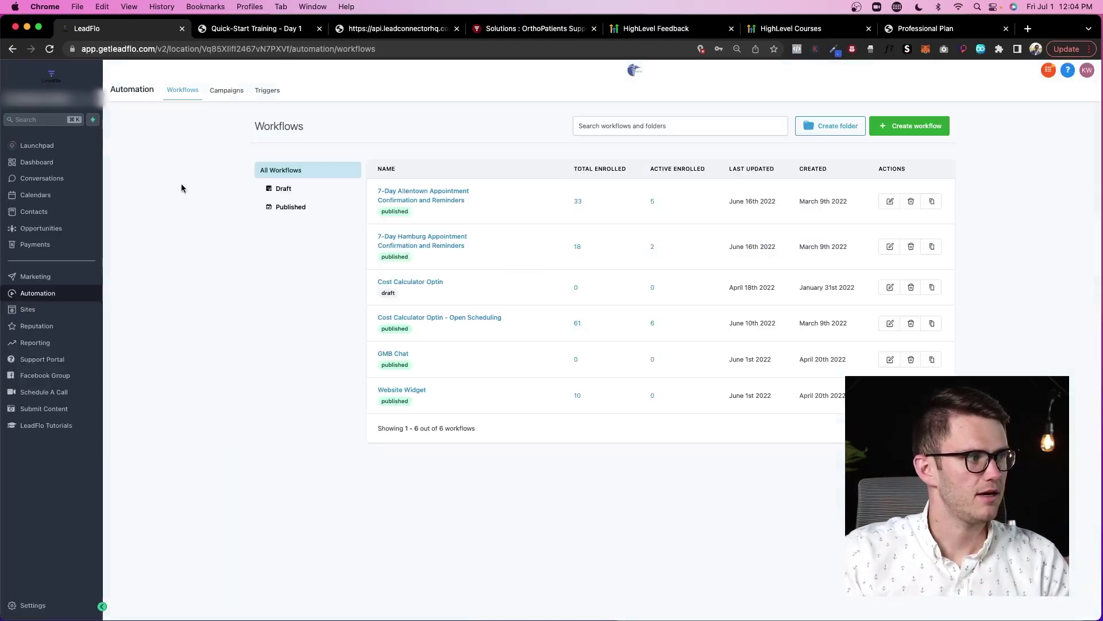
- Open the client sub-account's dashboard and examine its opportunities, conversion rate and both pages of the Stages Distribution legend
left_click(51, 163)
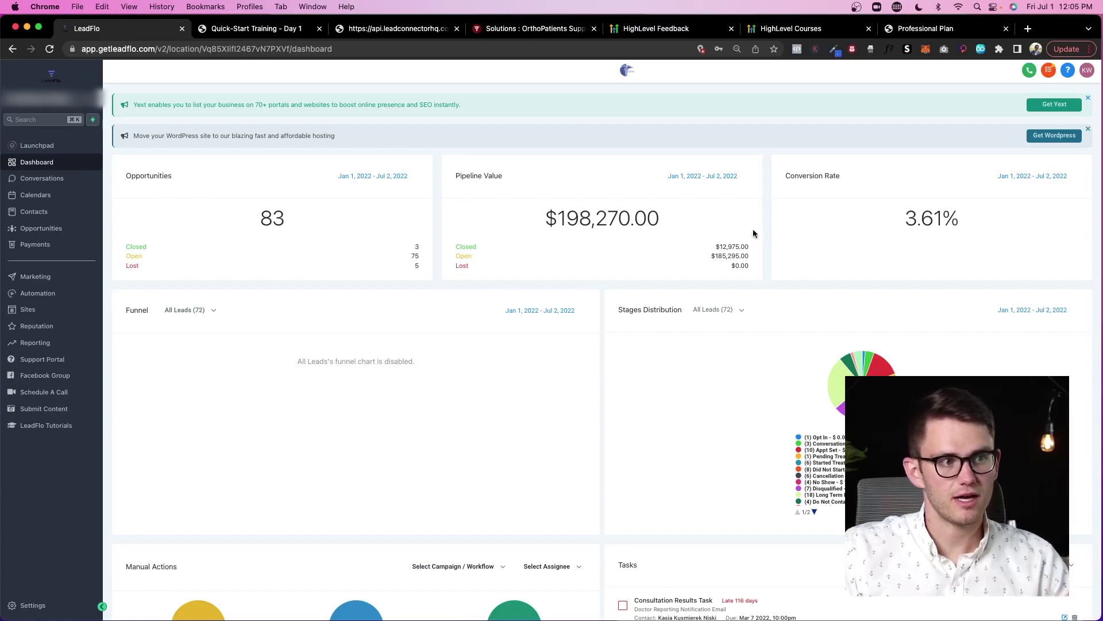
left_click_drag(901, 217, 989, 223)
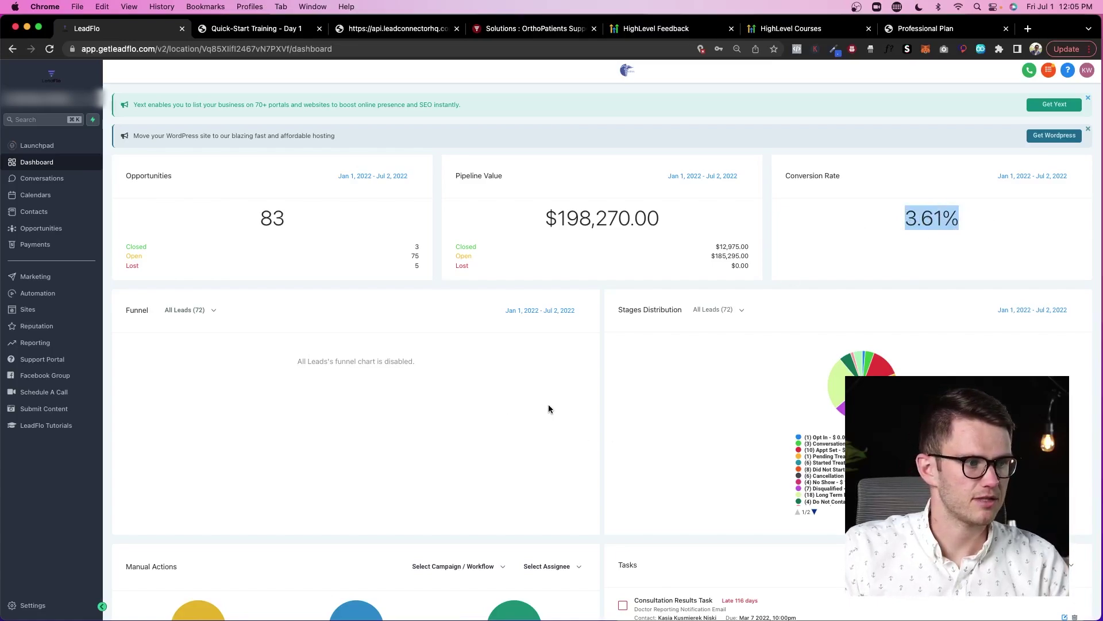
scroll(549, 405, "down", 1)
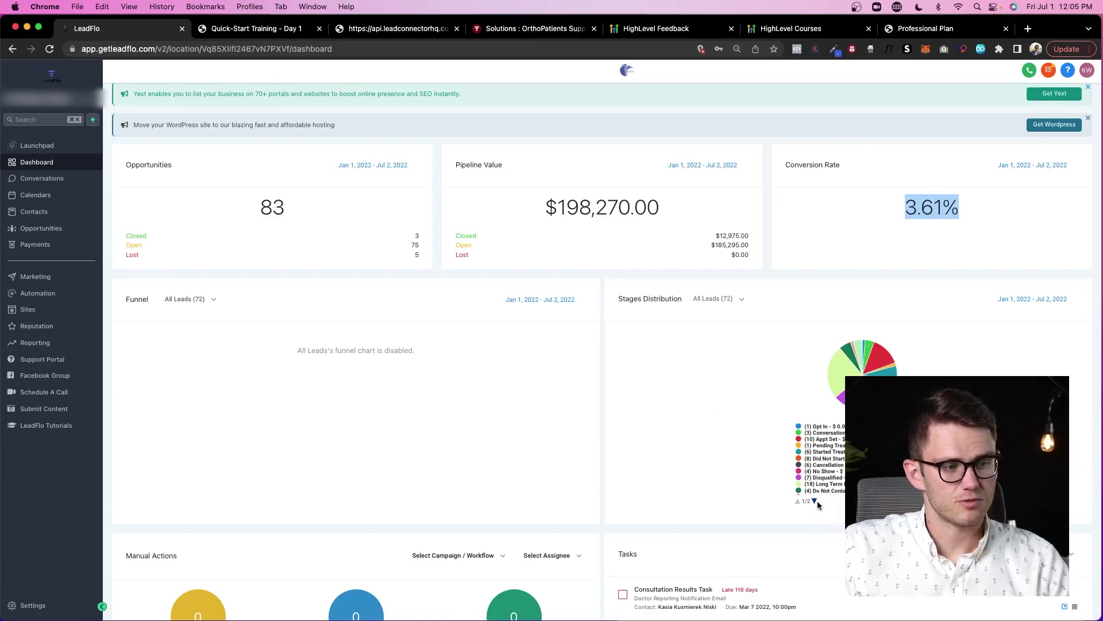
scroll(813, 460, "down", 2)
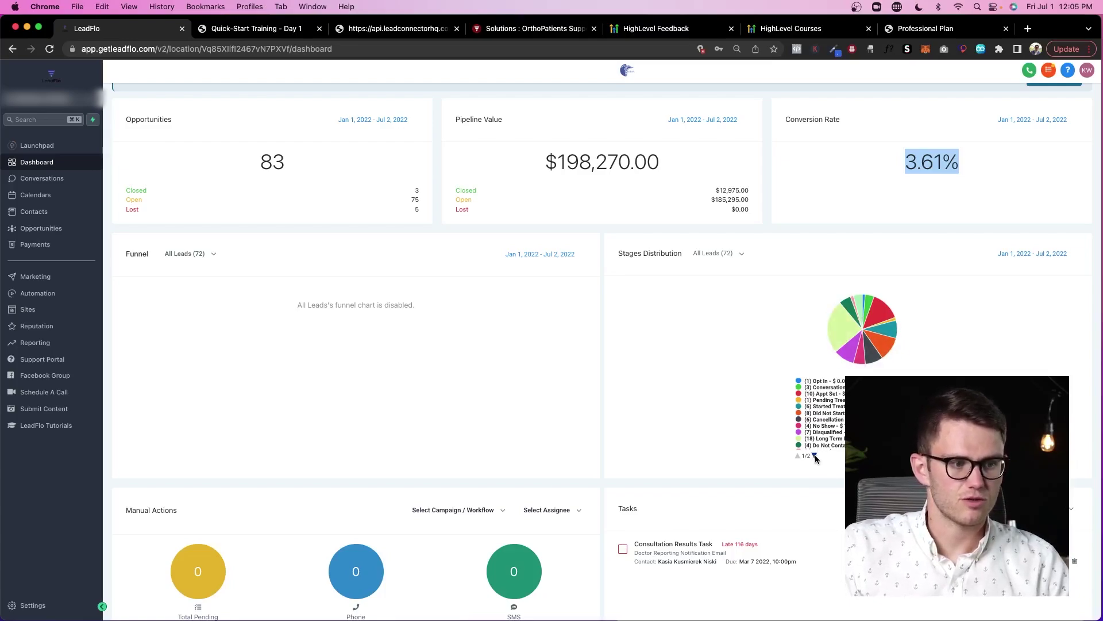
scroll(816, 457, "down", 1)
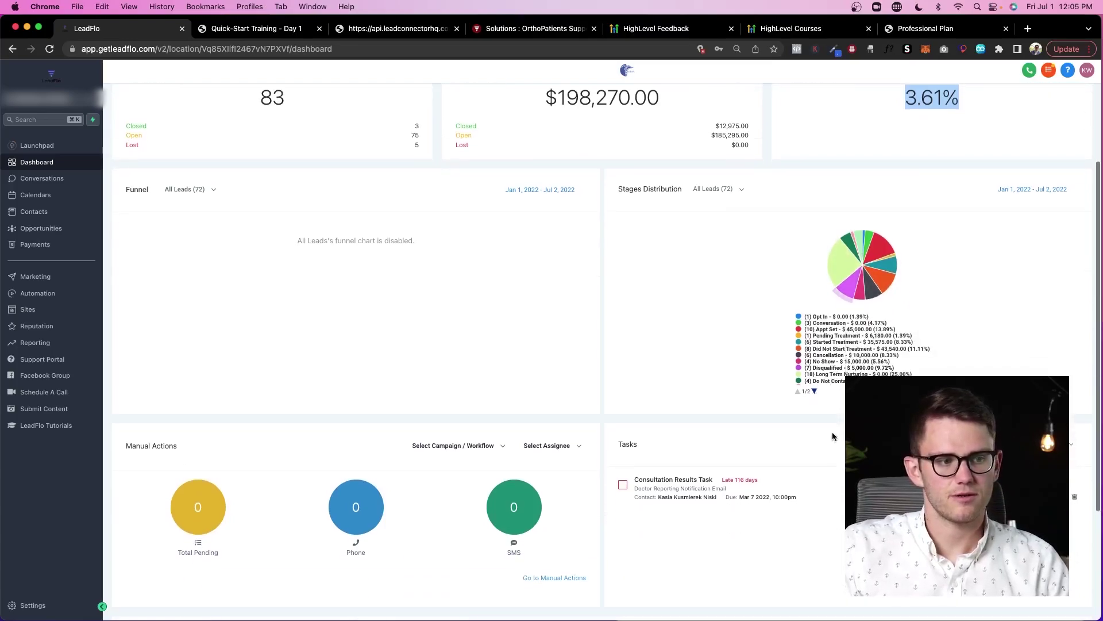
left_click(814, 391)
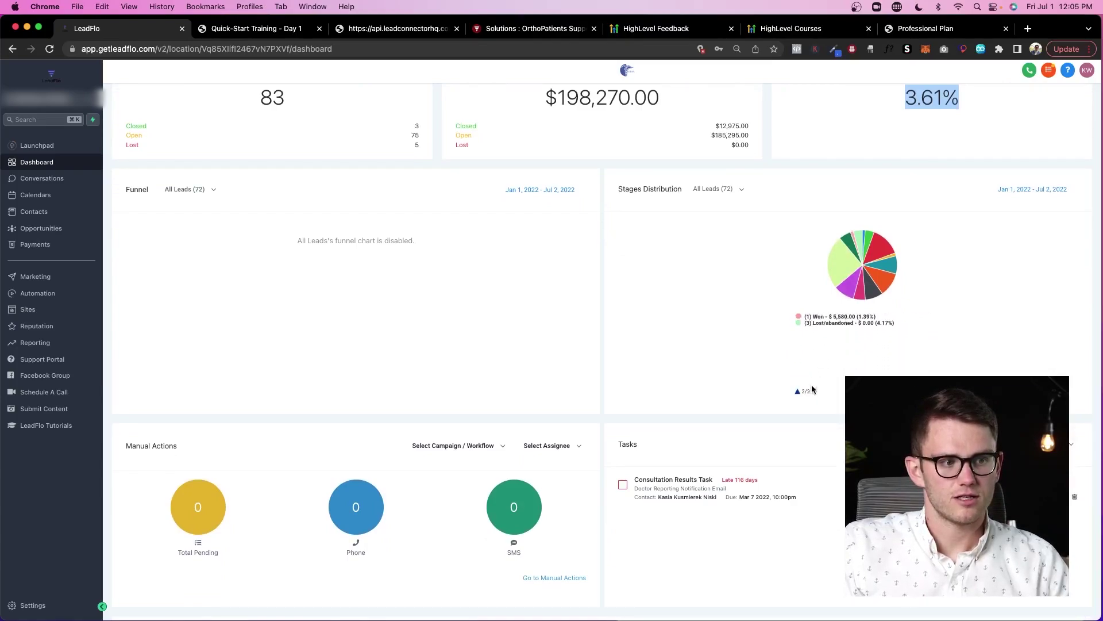
scroll(814, 395, "up", 1)
left_click(814, 480)
- View the tasks and Lead Source Report on the dashboard, and open the sub-account's Conversations
scroll(747, 385, "down", 3)
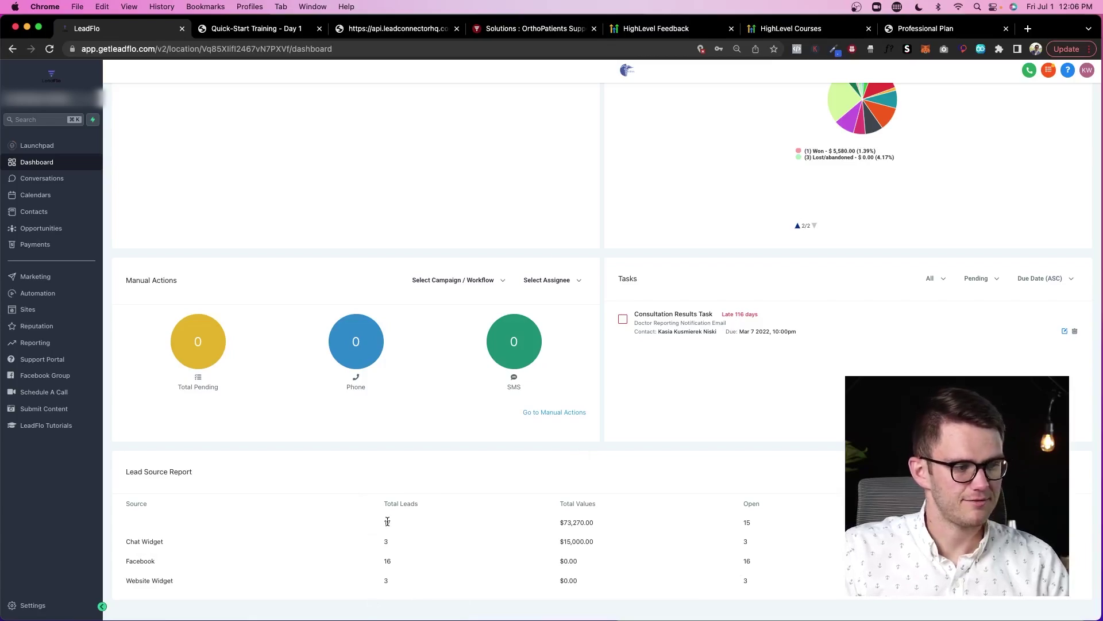
scroll(467, 512, "up", 5)
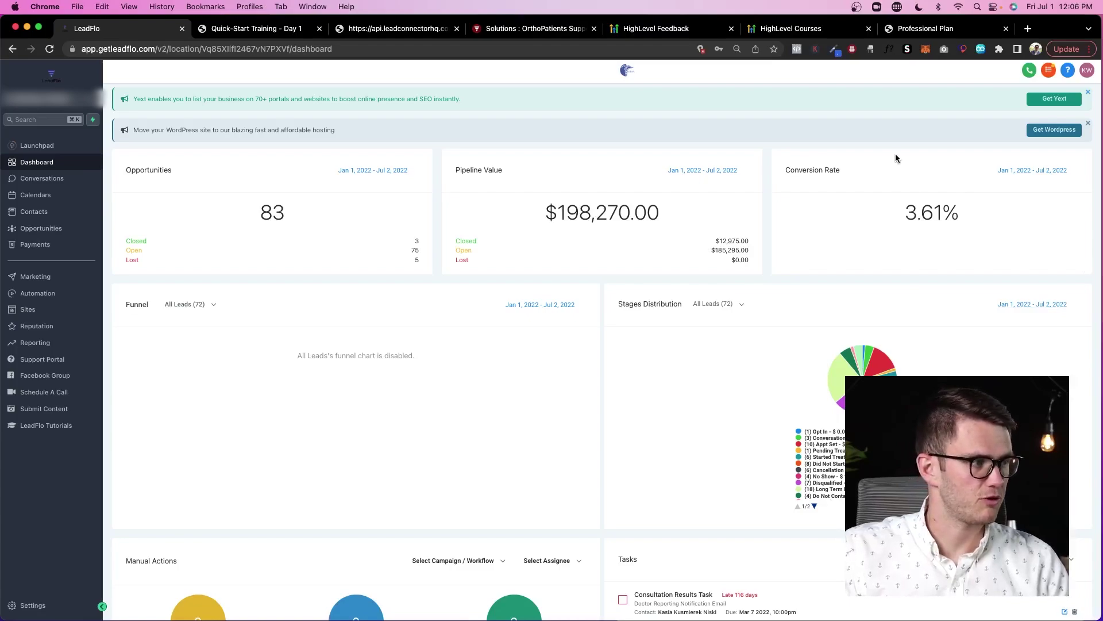
scroll(895, 158, "up", 1)
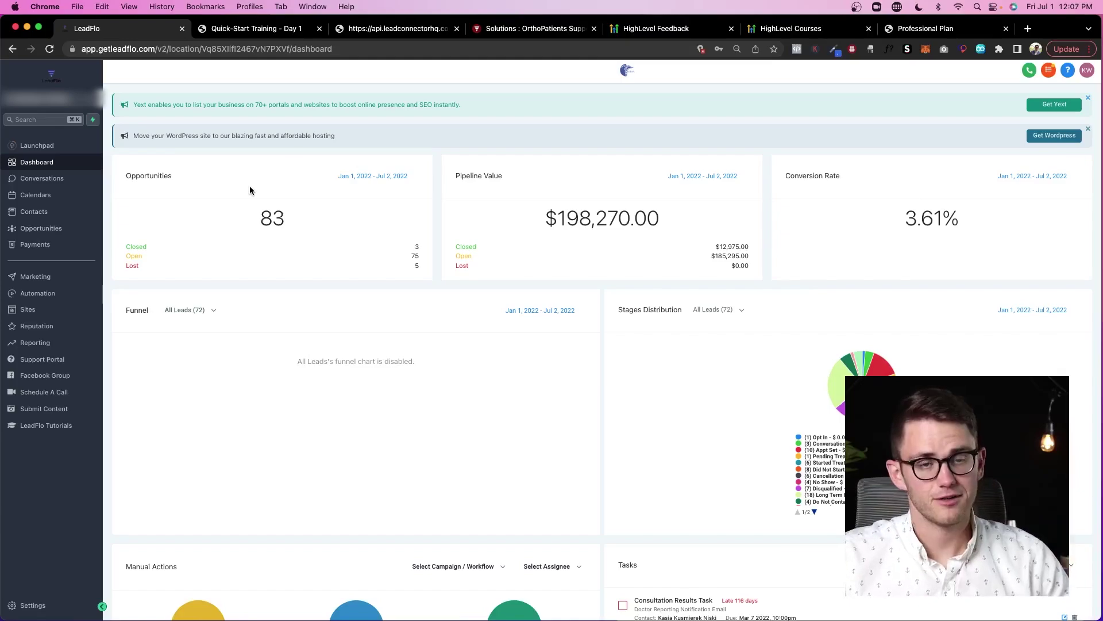
left_click(63, 180)
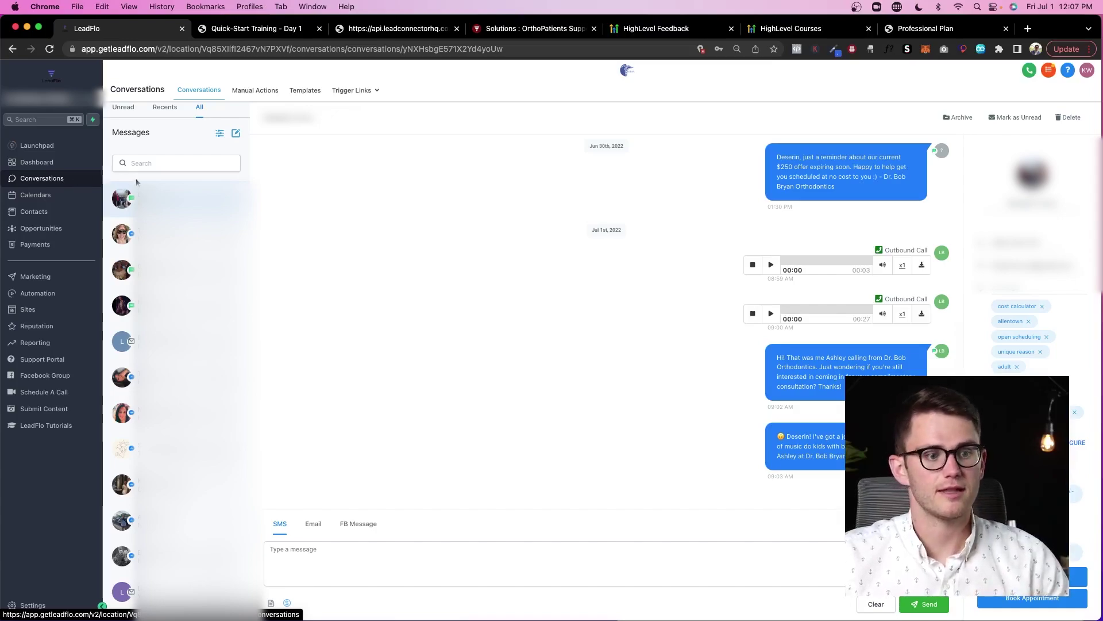
- Open the second conversation in the messages list, load its older messages and read the Facebook chat from its beginning
left_click(166, 234)
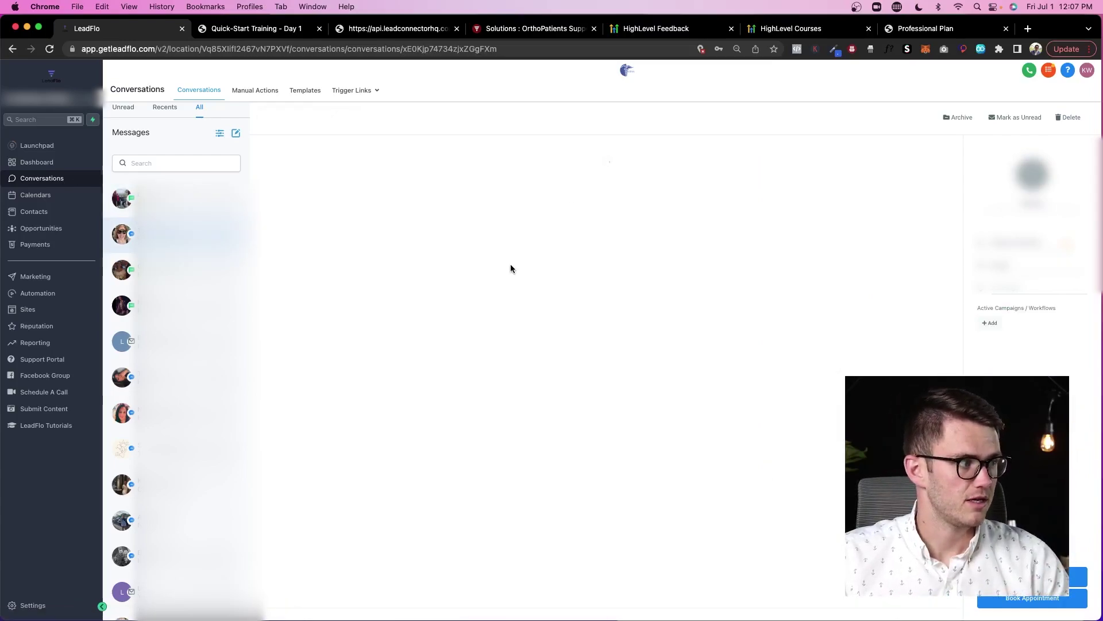
scroll(508, 255, "up", 5)
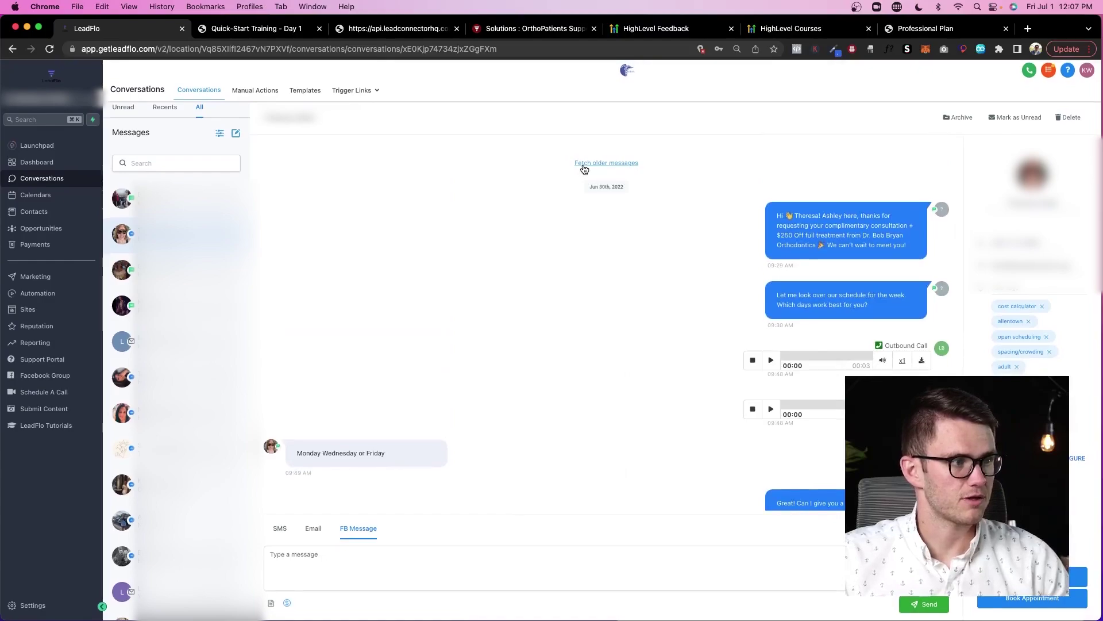
left_click(584, 167)
left_click(600, 165)
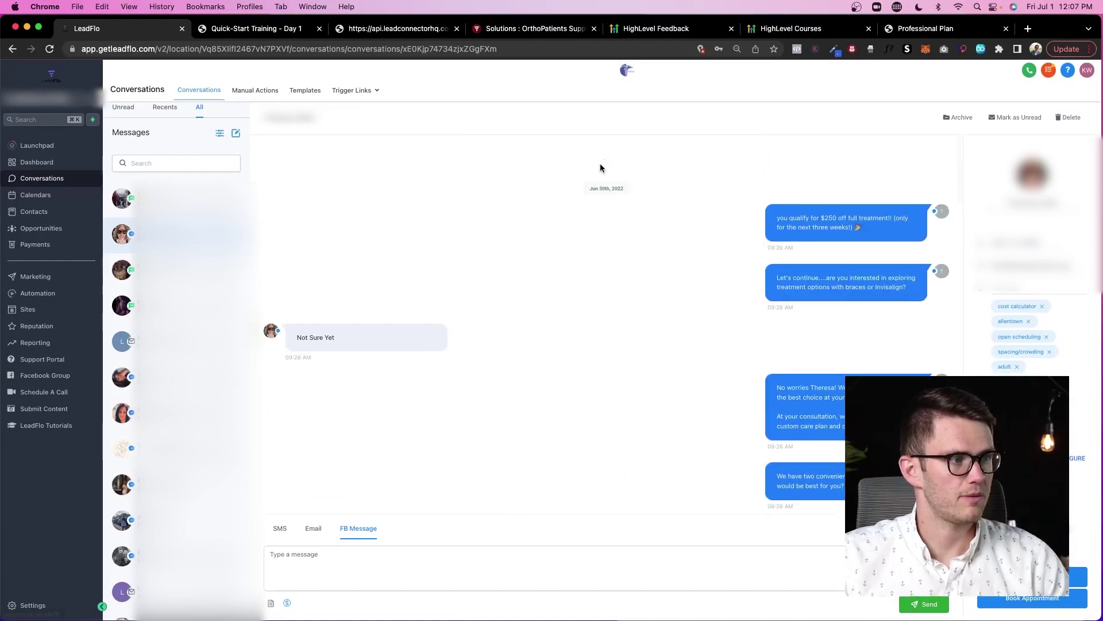
scroll(589, 201, "up", 15)
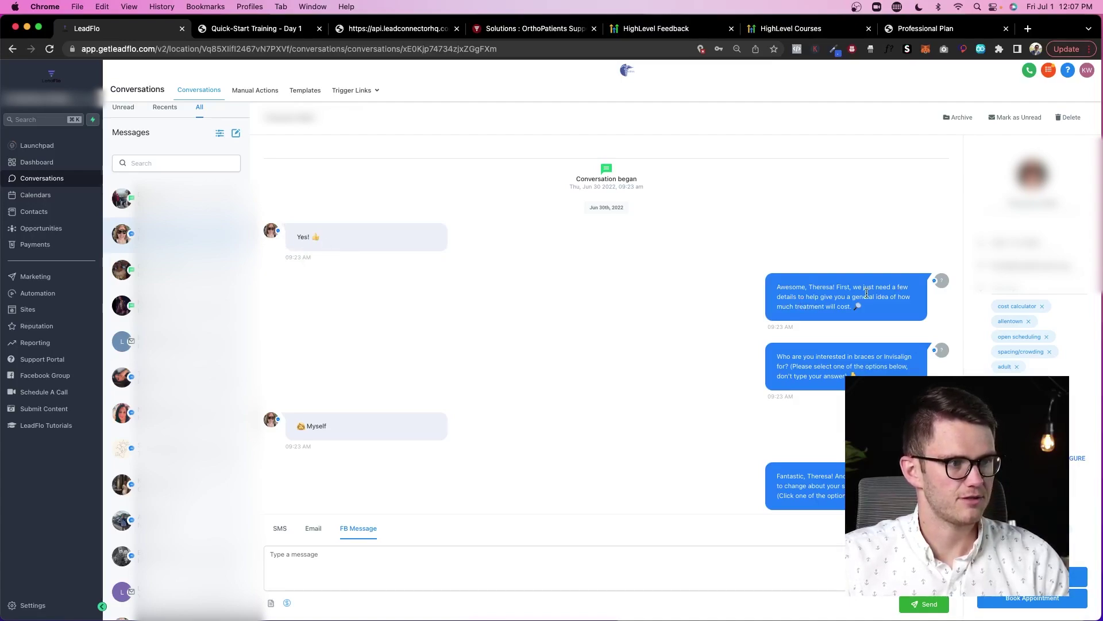
scroll(874, 313, "down", 3)
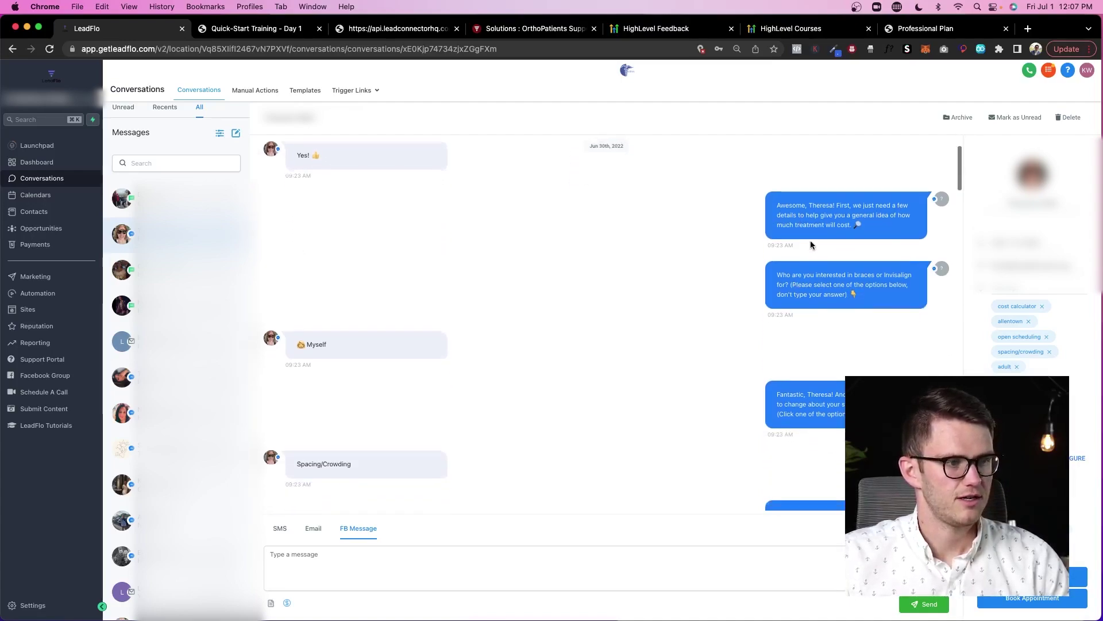
scroll(784, 286, "down", 10)
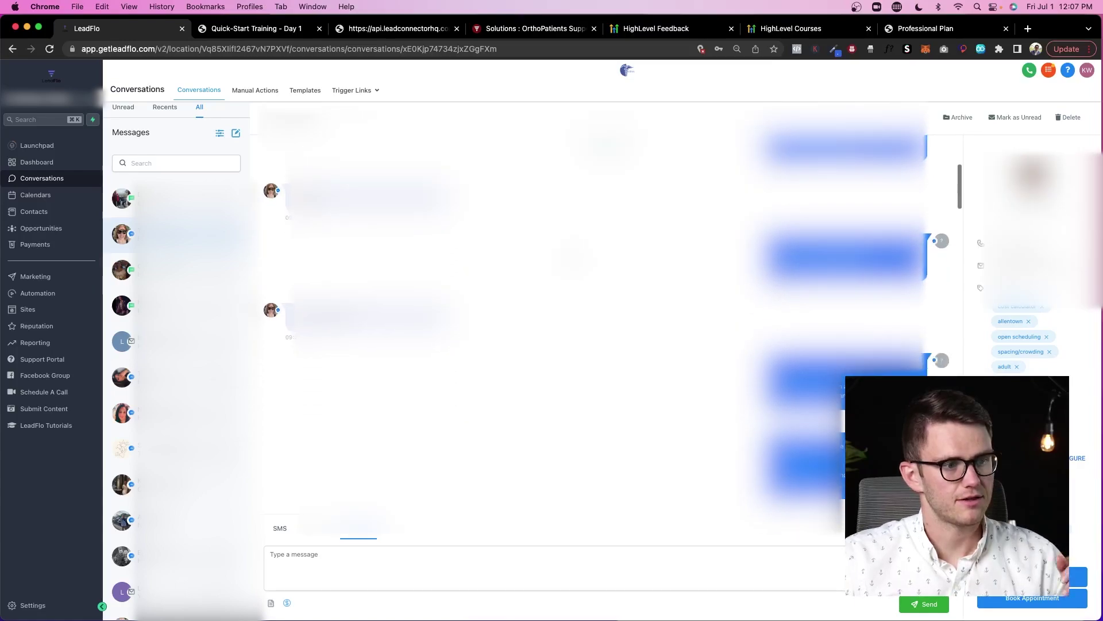
scroll(839, 288, "down", 10)
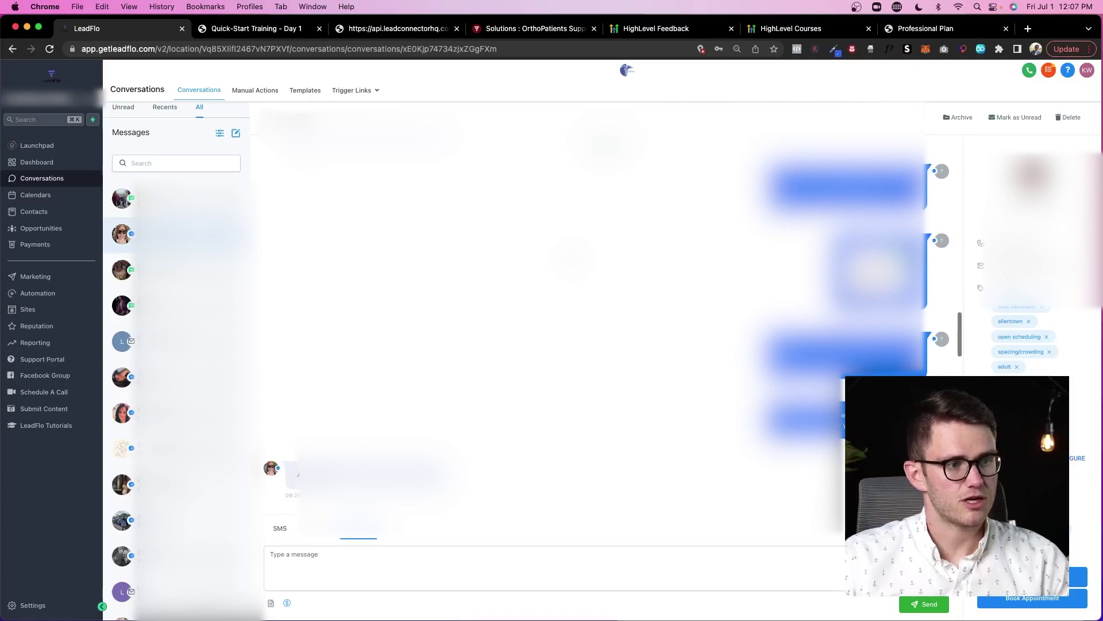
- Load manychat.com in the browser tab showing the Professional Plan page and place that tab beside the LeadFlo one
left_click(946, 34)
left_click(656, 50)
type("manychat.com")
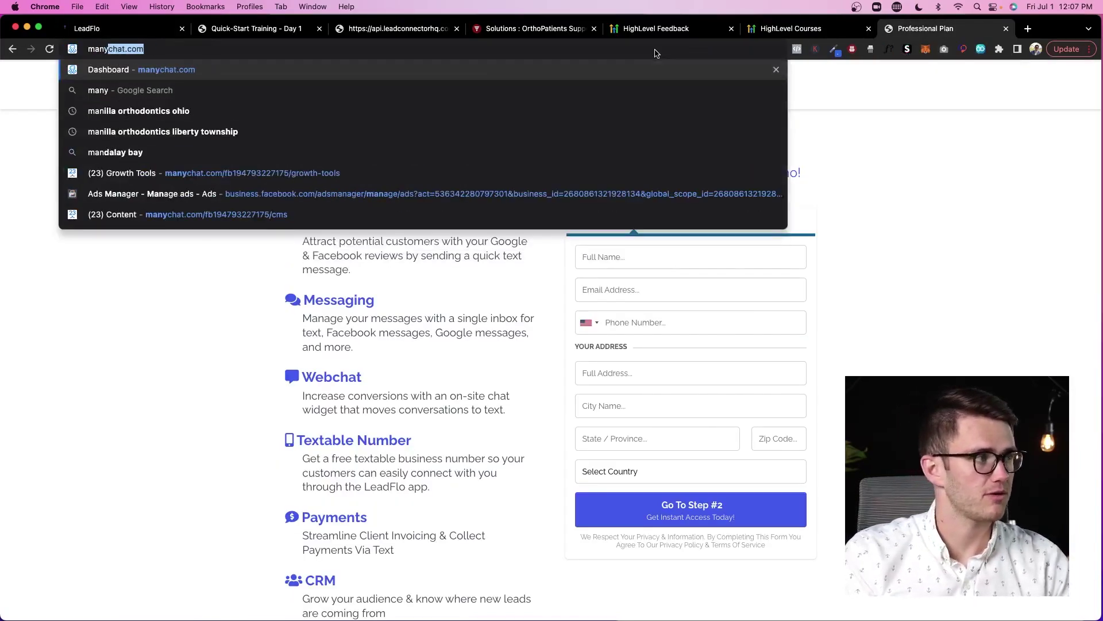
key("Return")
left_click_drag(936, 28, 304, 16)
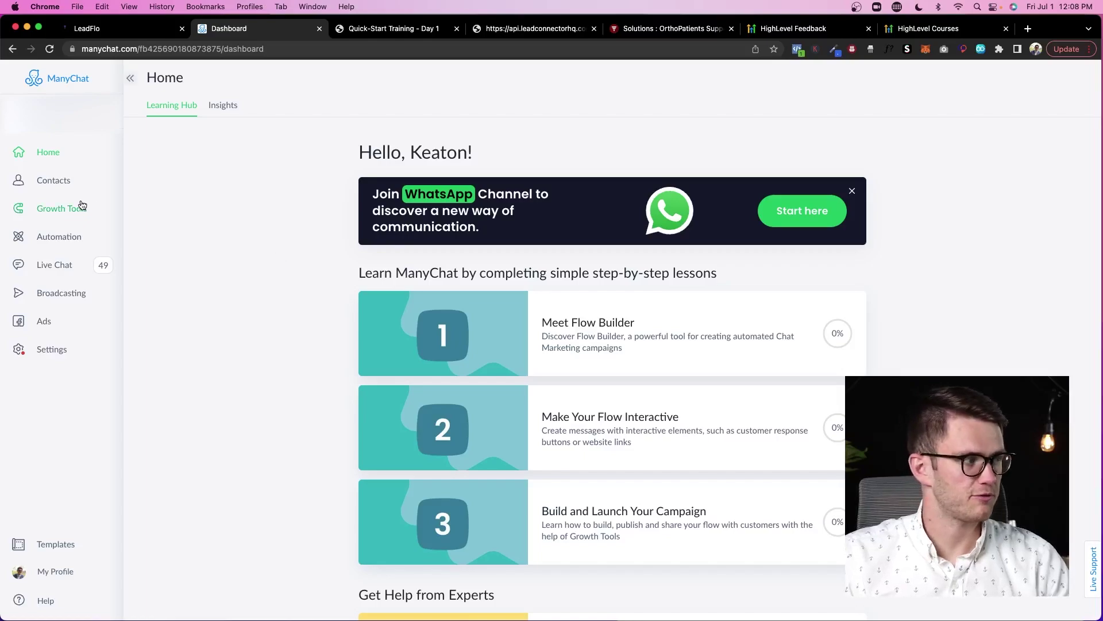
- Look through ManyChat's automation flows and open the "Braces Calculator - Spouse, Bite Questions" flow
left_click(69, 240)
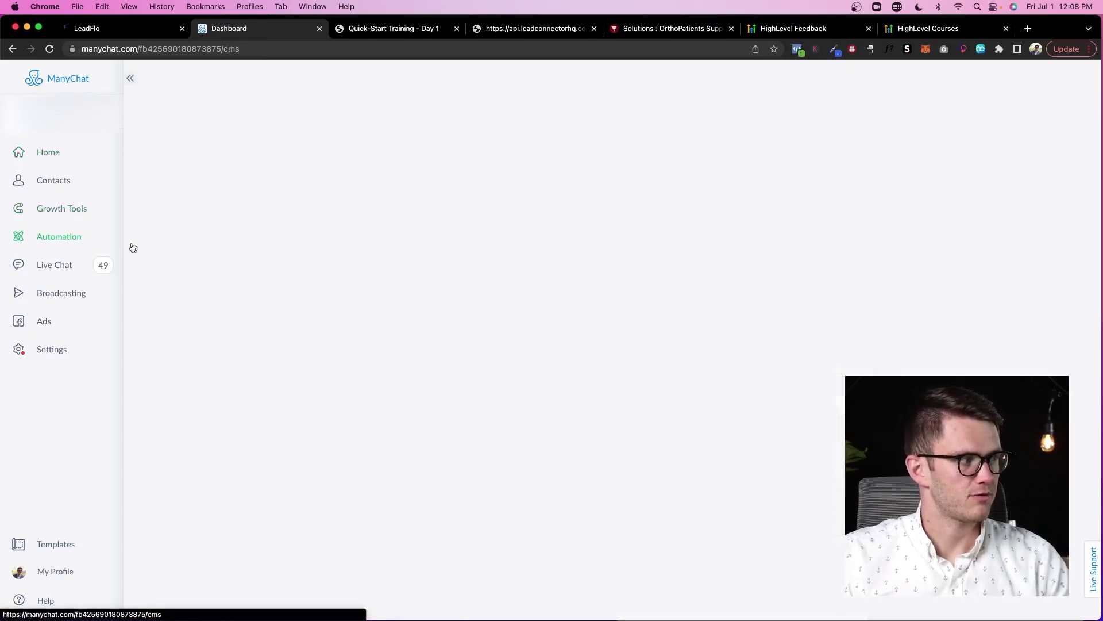
scroll(449, 375, "down", 1)
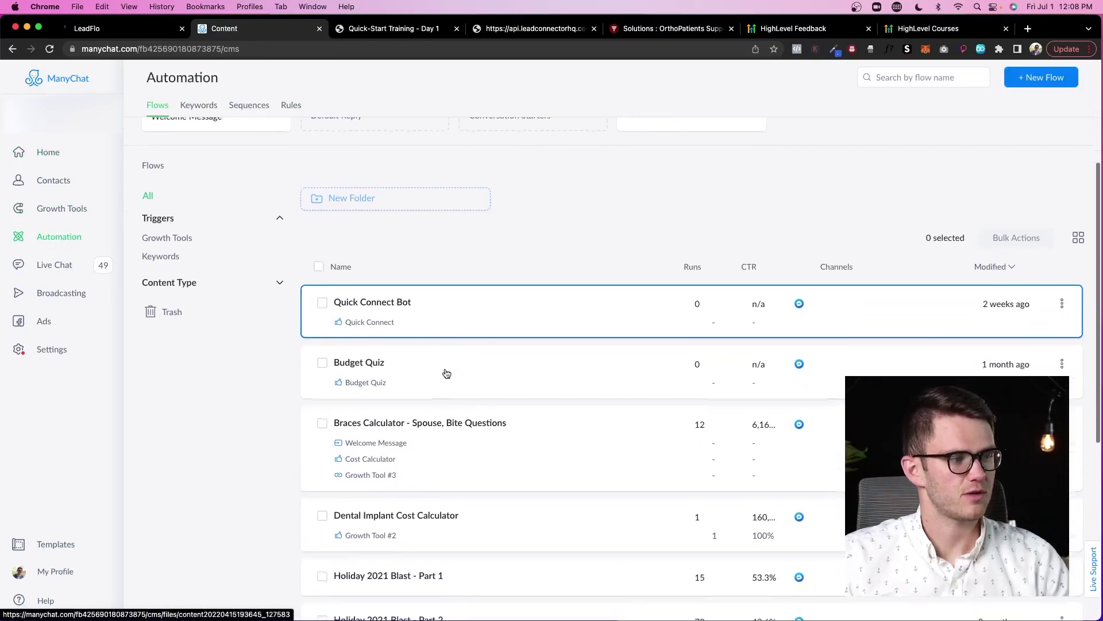
scroll(447, 266, "up", 1)
scroll(463, 337, "down", 2)
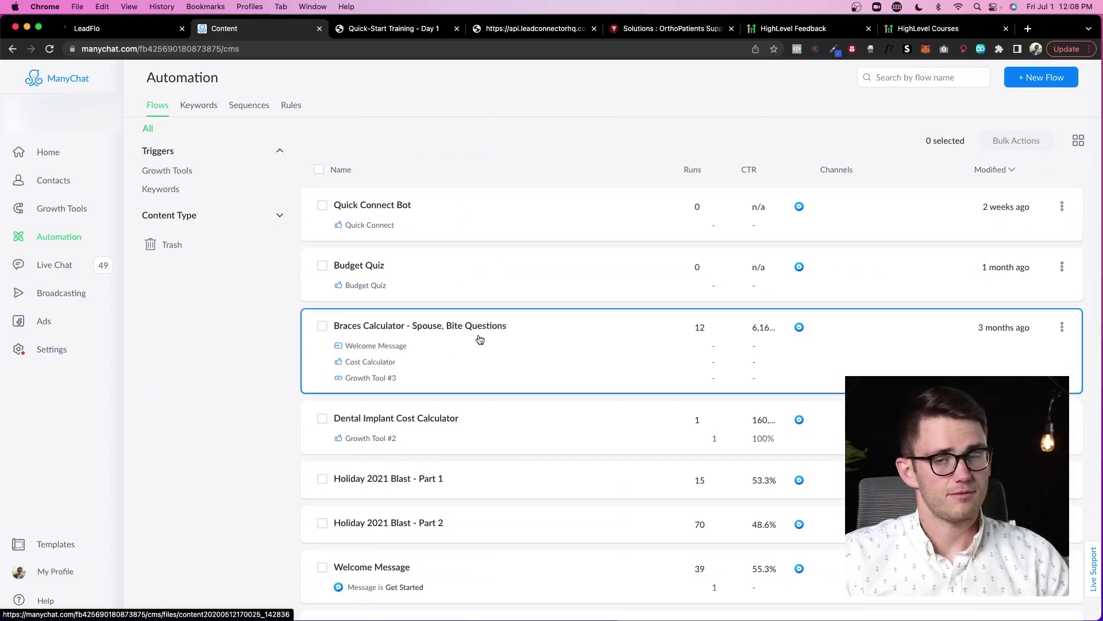
left_click(432, 343)
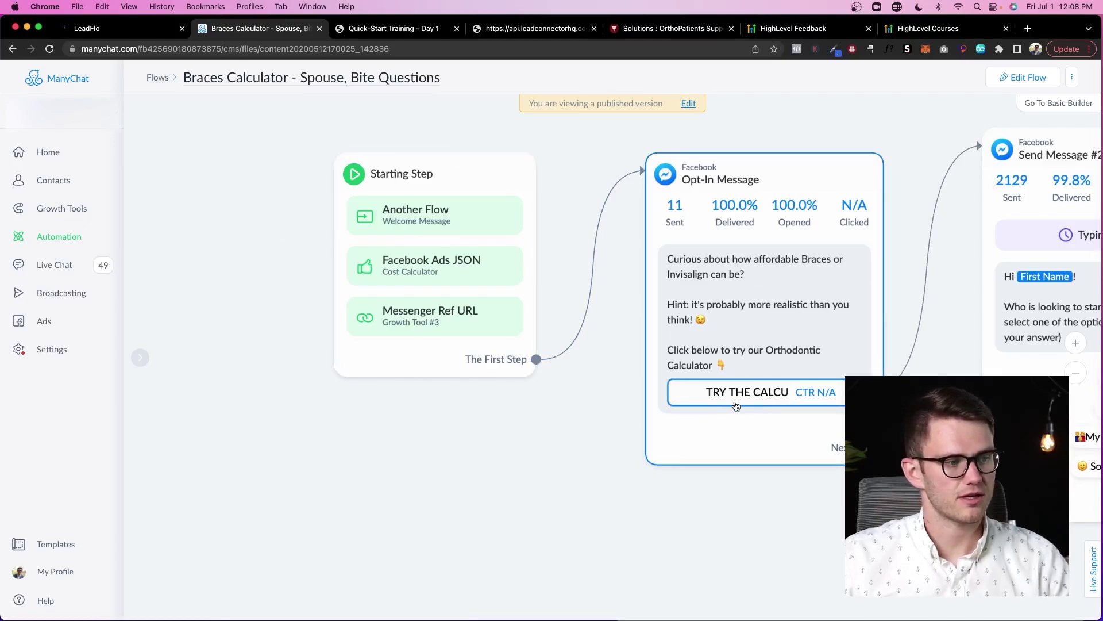
- Glance back at the LeadFlo conversation, return to the Braces Calculator flow and survey its branches from start to end
left_click(131, 26)
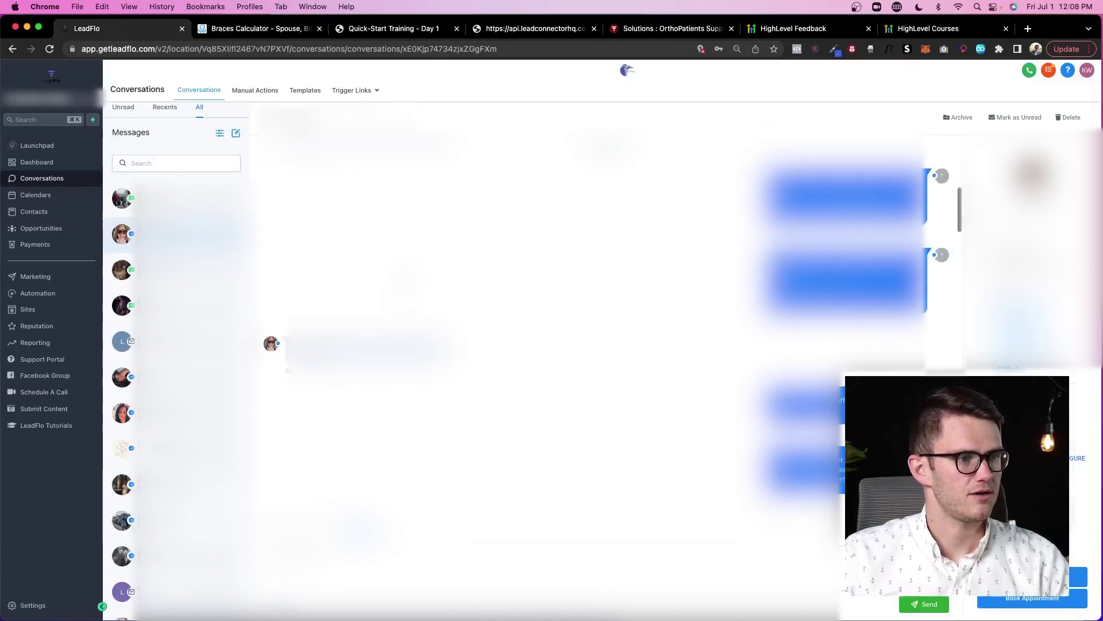
left_click(223, 32)
scroll(475, 378, "down", 5)
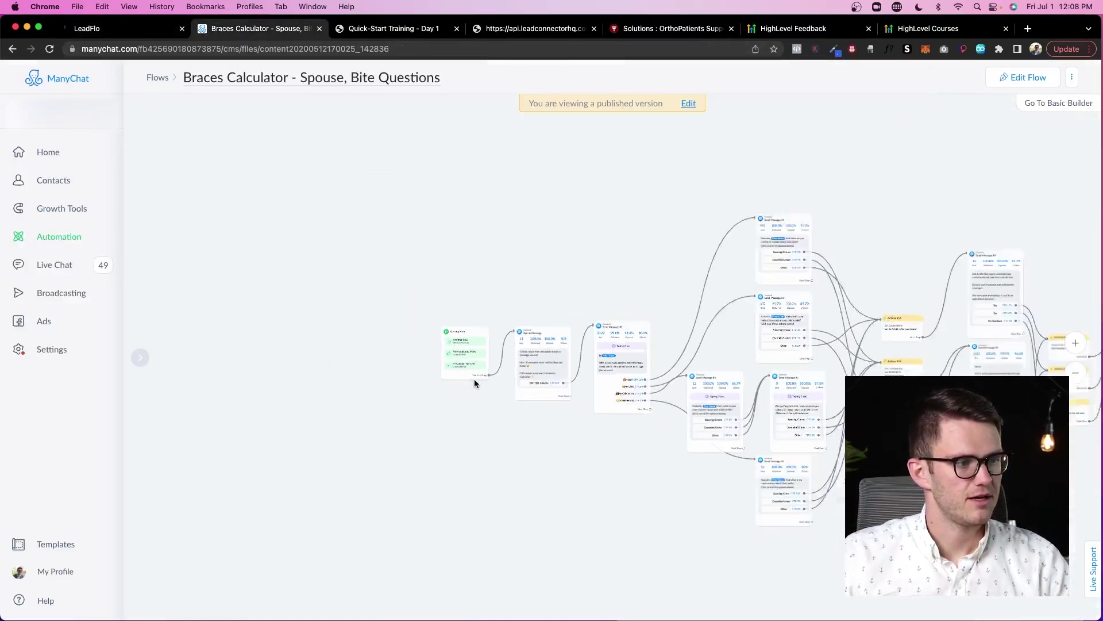
left_click_drag(837, 458, 514, 451)
left_click_drag(750, 453, 502, 450)
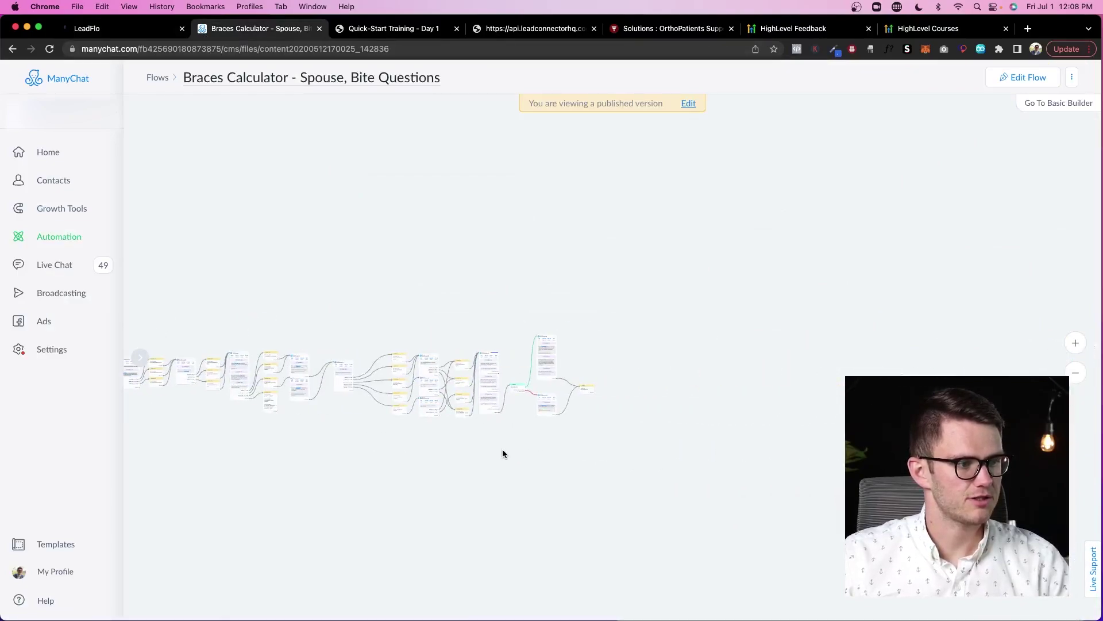
- Examine the end of the flow, including the insurance condition and closing messages, and select the "Send to HighLevel" Trigger Zap action
scroll(575, 386, "up", 10)
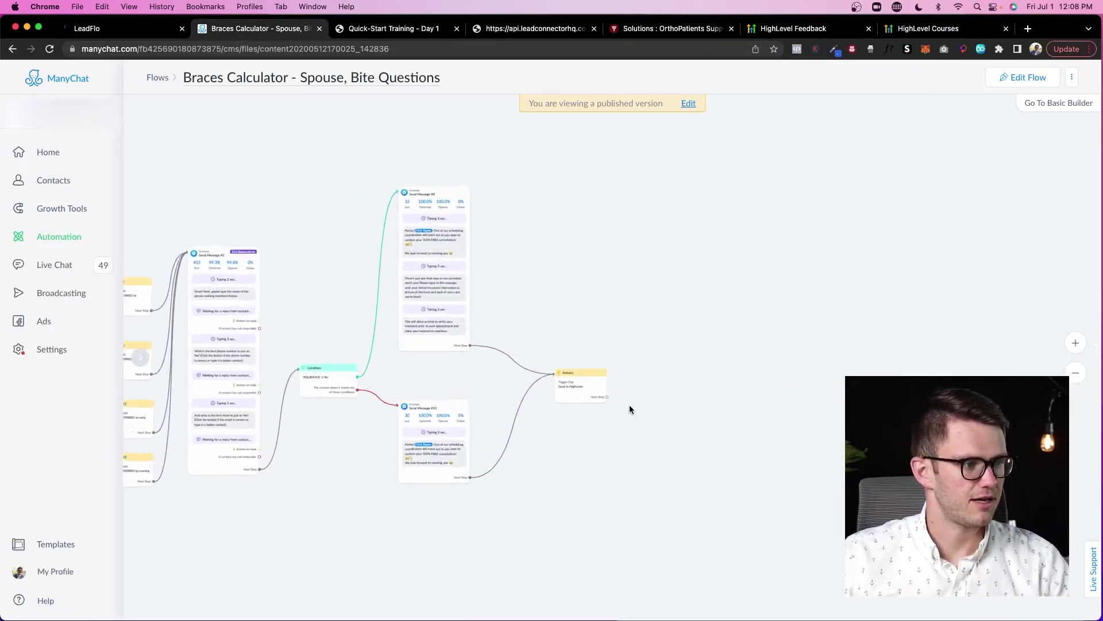
scroll(559, 401, "up", 3)
scroll(559, 400, "down", 3)
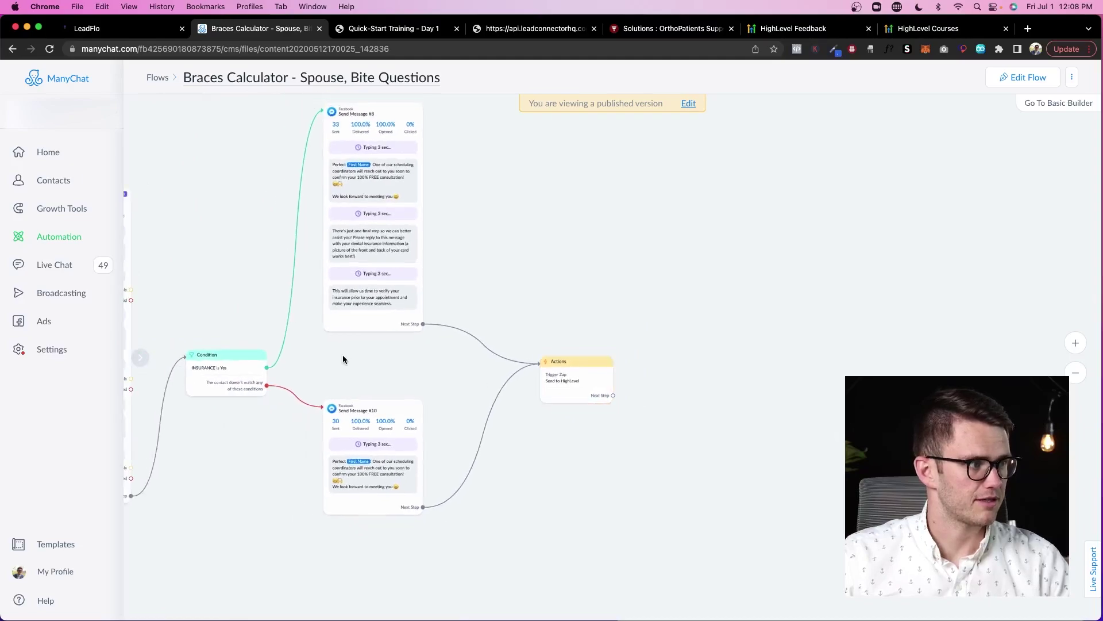
scroll(600, 361, "left", 5)
scroll(577, 366, "right", 5)
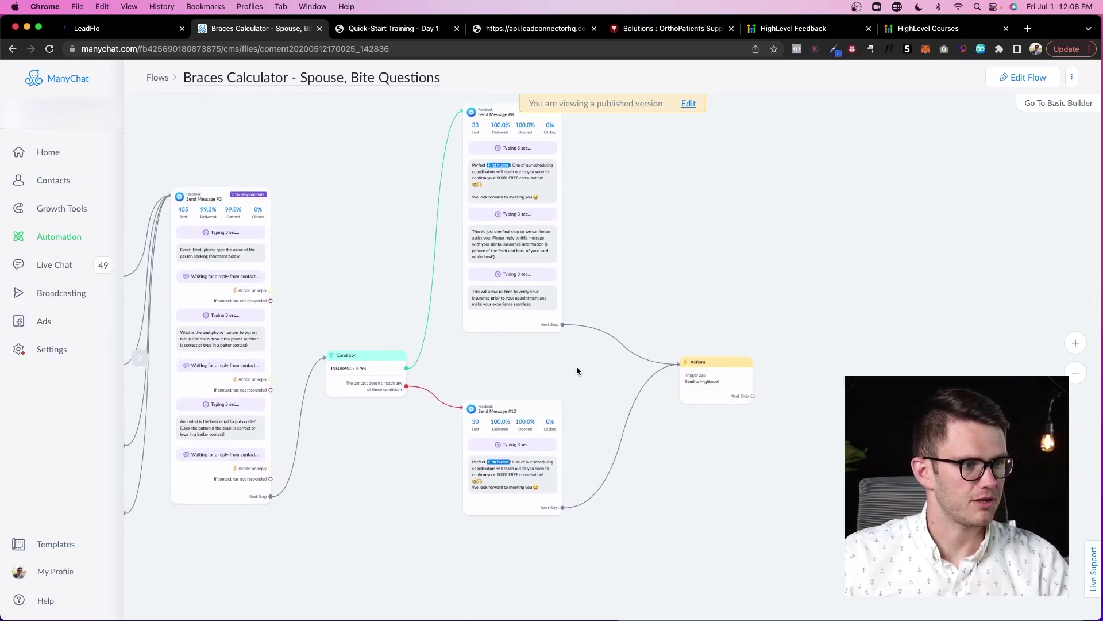
scroll(670, 396, "up", 3)
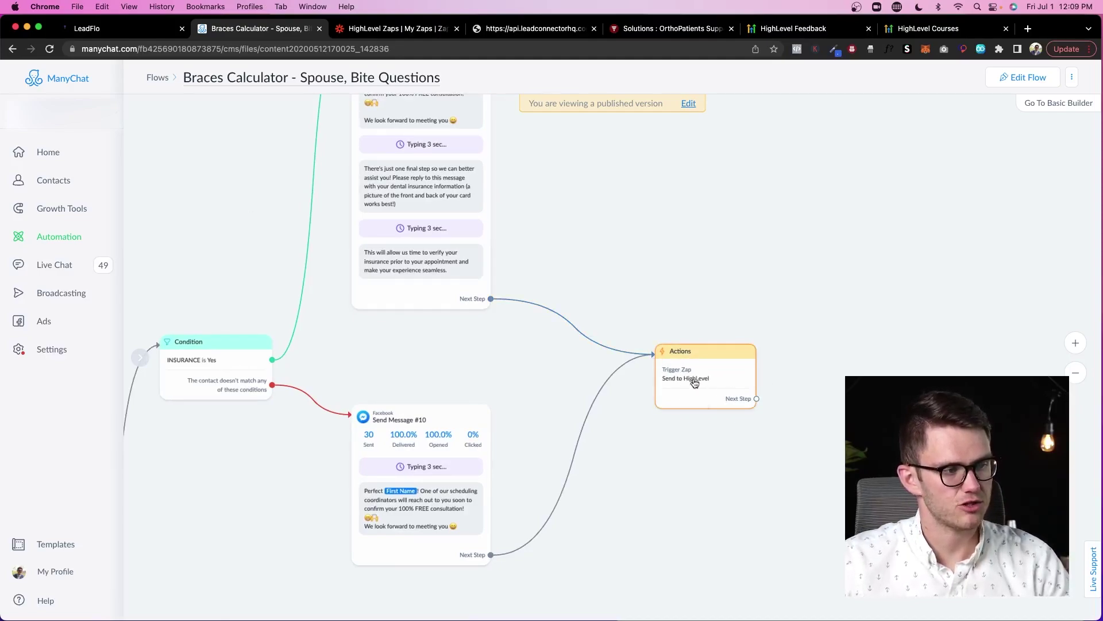
left_click(701, 385)
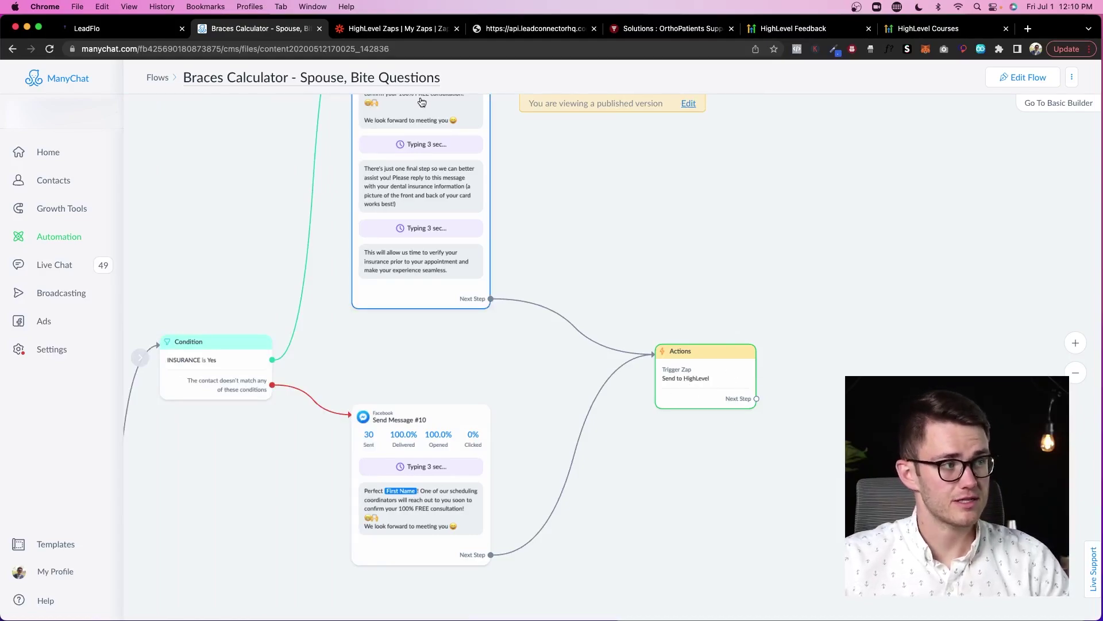
- Switch to Zapier, reload the HighLevel Zaps folder, open the ManyChat-to-LeadConnector zap and view its ManyChat trigger details
left_click(382, 30)
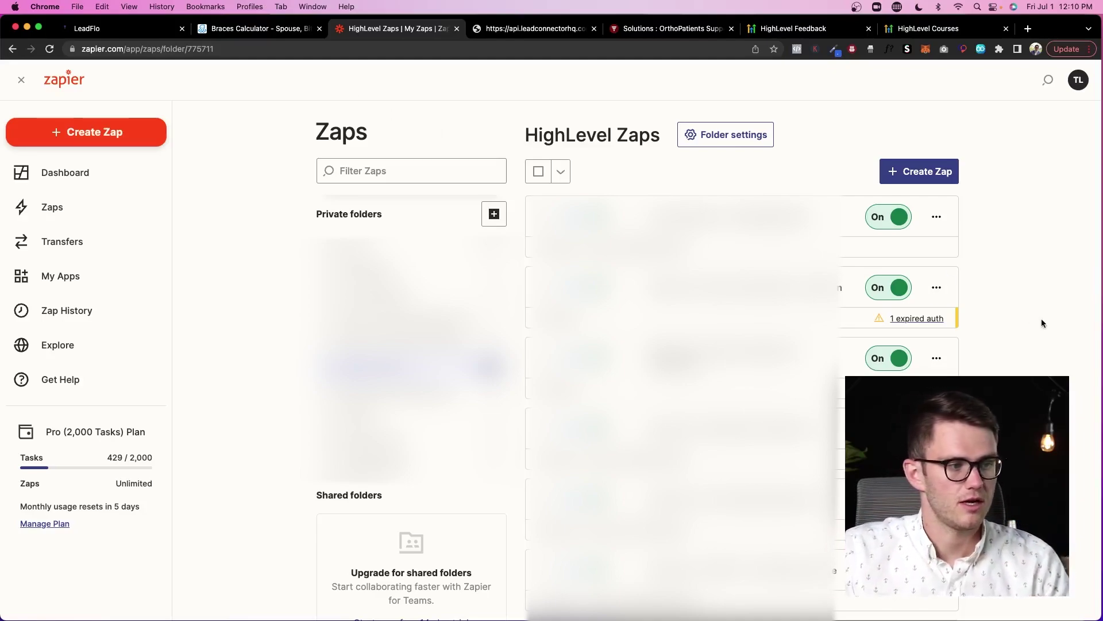
key("super+r")
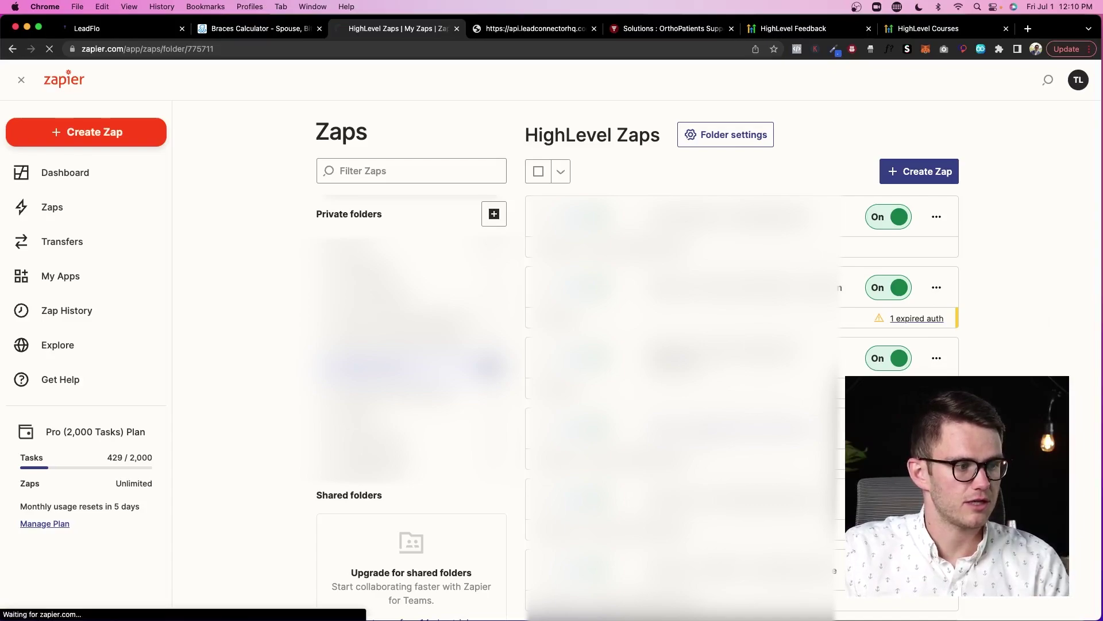
left_click(839, 431)
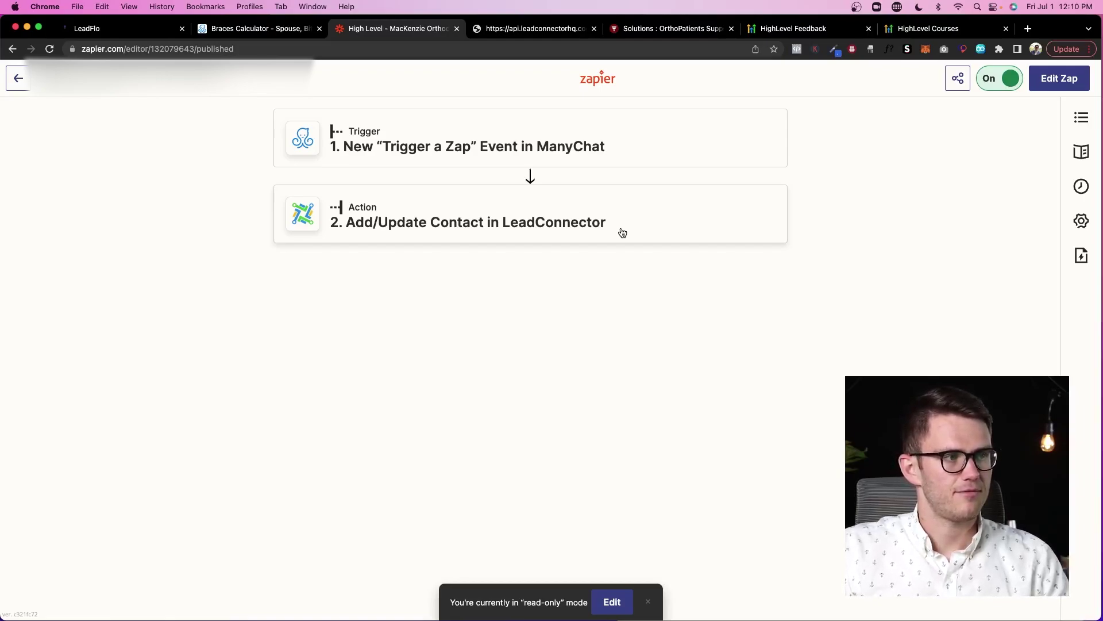
left_click(596, 154)
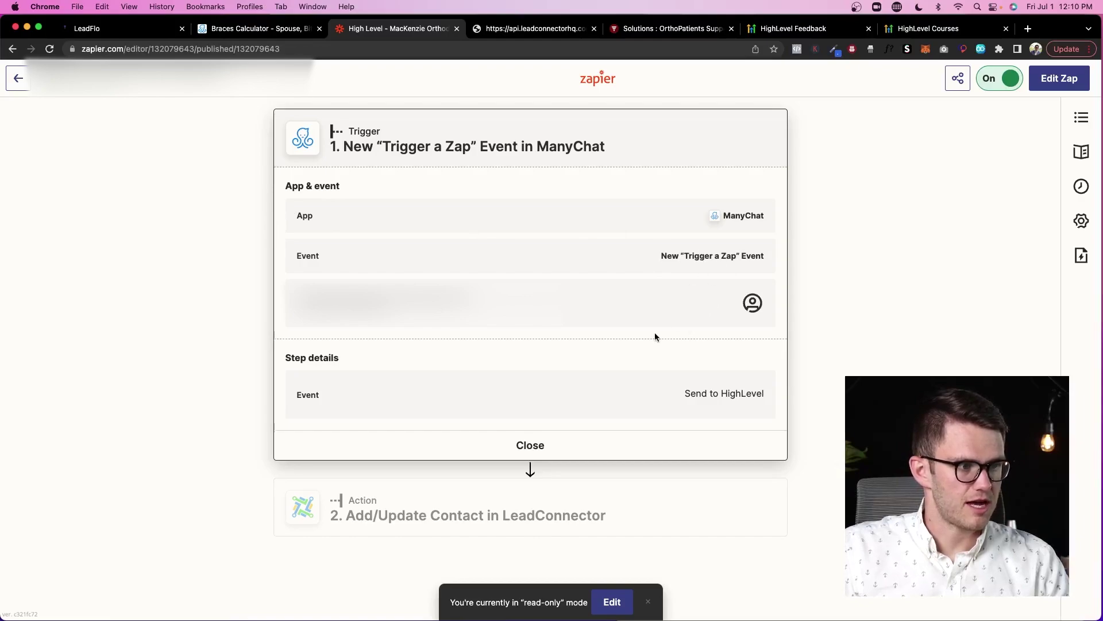
- Expand the zap's Add/Update Contact in LeadConnector action and examine all its field mappings down to Insurance (Y/N)
left_click(575, 510)
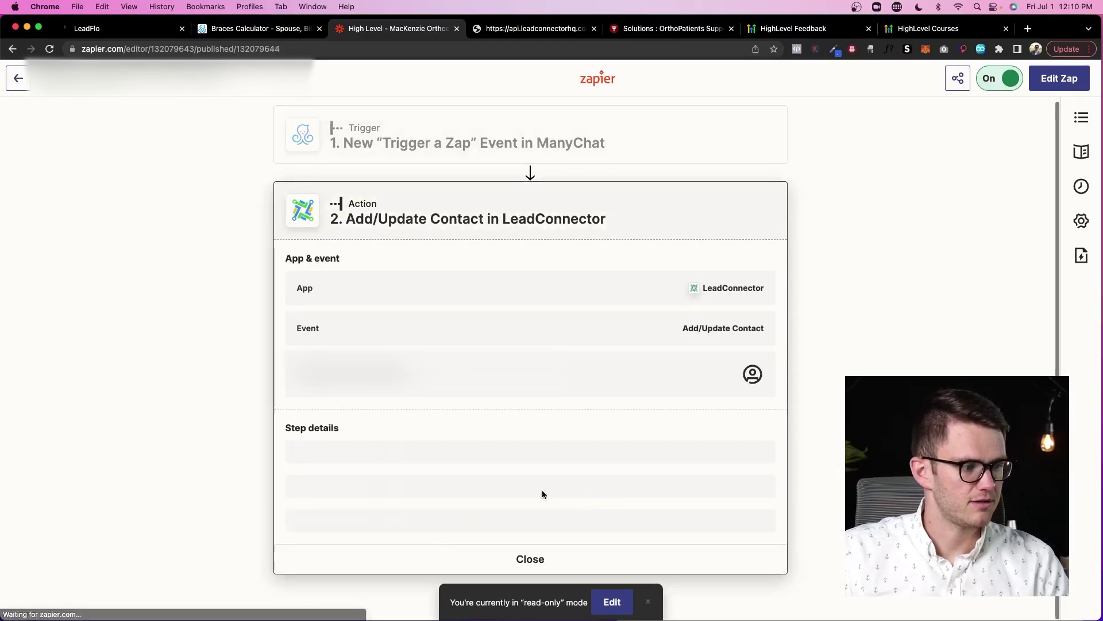
scroll(329, 322, "down", 1)
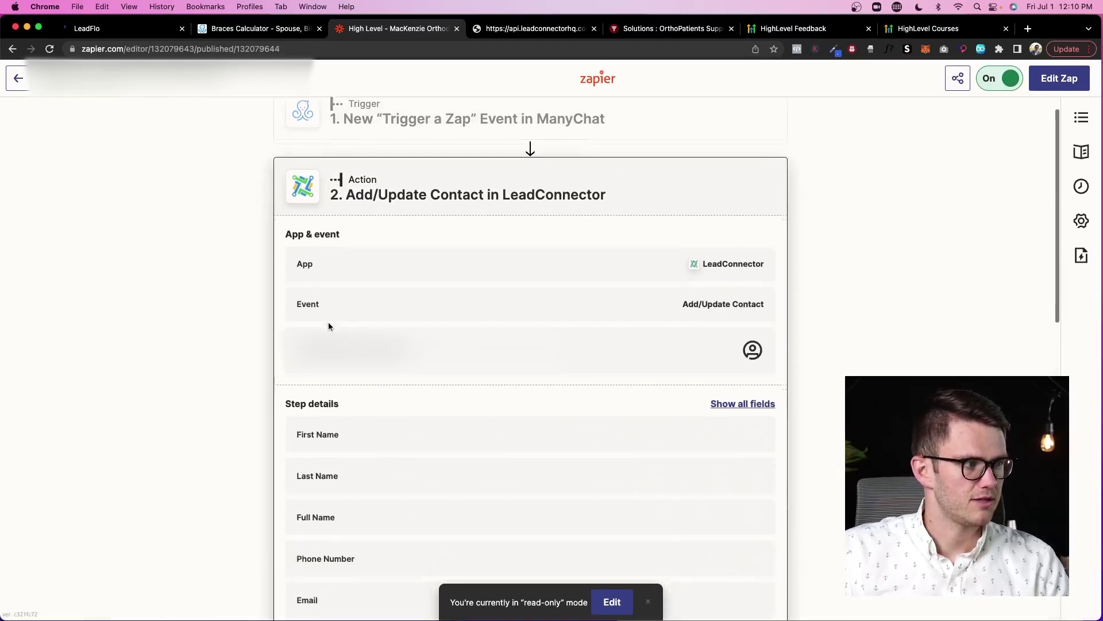
scroll(329, 326, "down", 6)
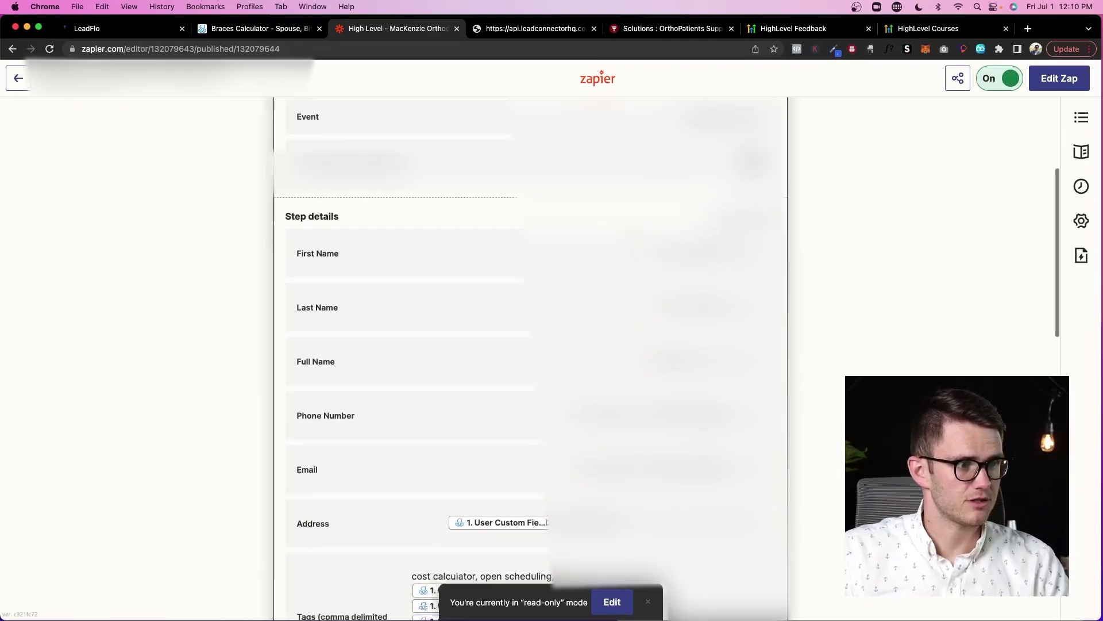
scroll(531, 357, "down", 6)
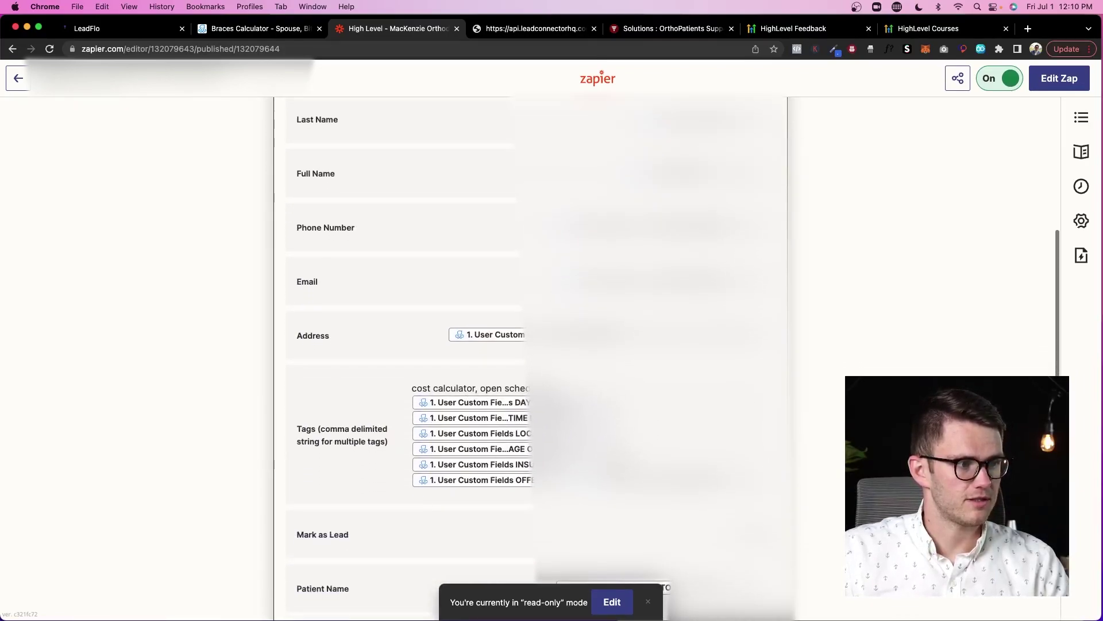
scroll(461, 347, "down", 13)
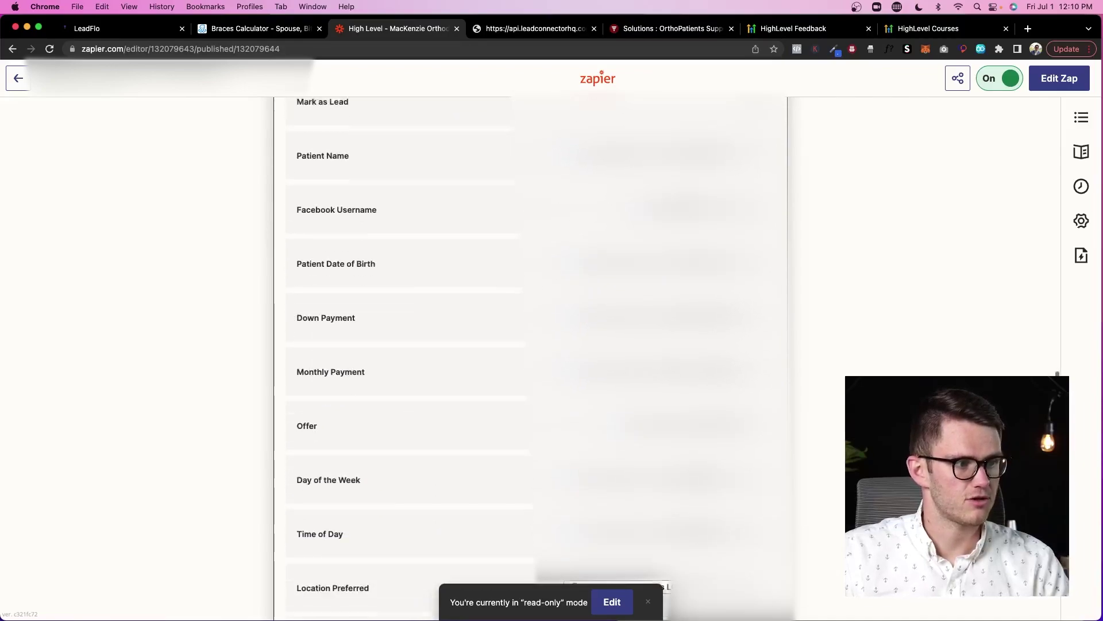
scroll(531, 356, "down", 7)
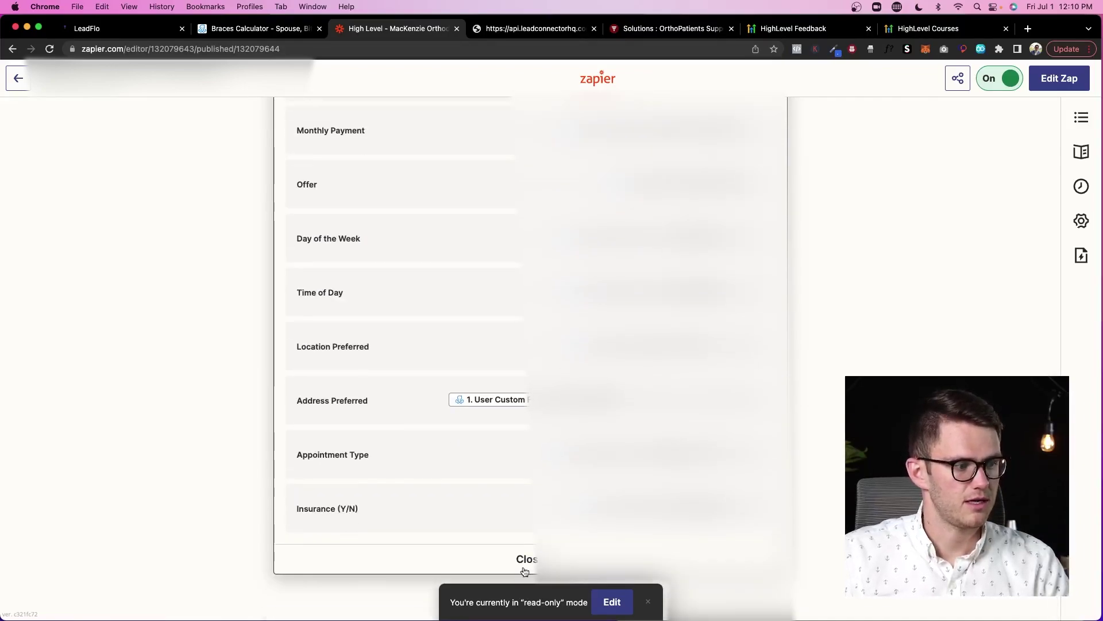
- Reopen the LeadConnector action, highlight the "cost calculator" text in its Tags field, and switch back to the ManyChat flow
left_click(525, 571)
left_click(549, 241)
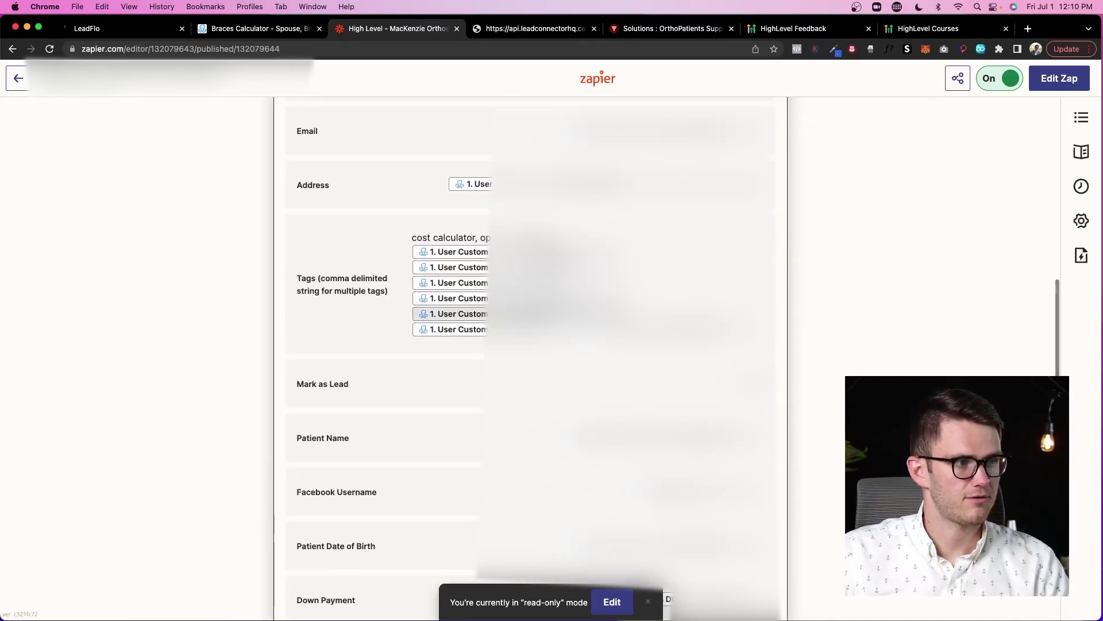
scroll(351, 273, "down", 4)
scroll(351, 274, "up", 17)
scroll(350, 274, "down", 10)
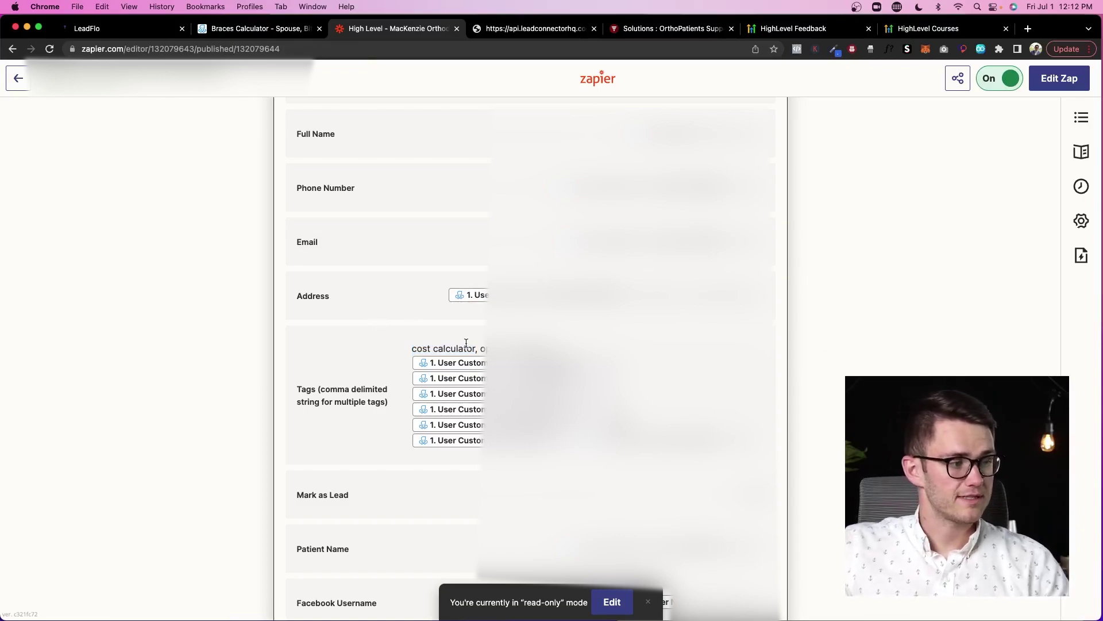
left_click_drag(474, 348, 409, 349)
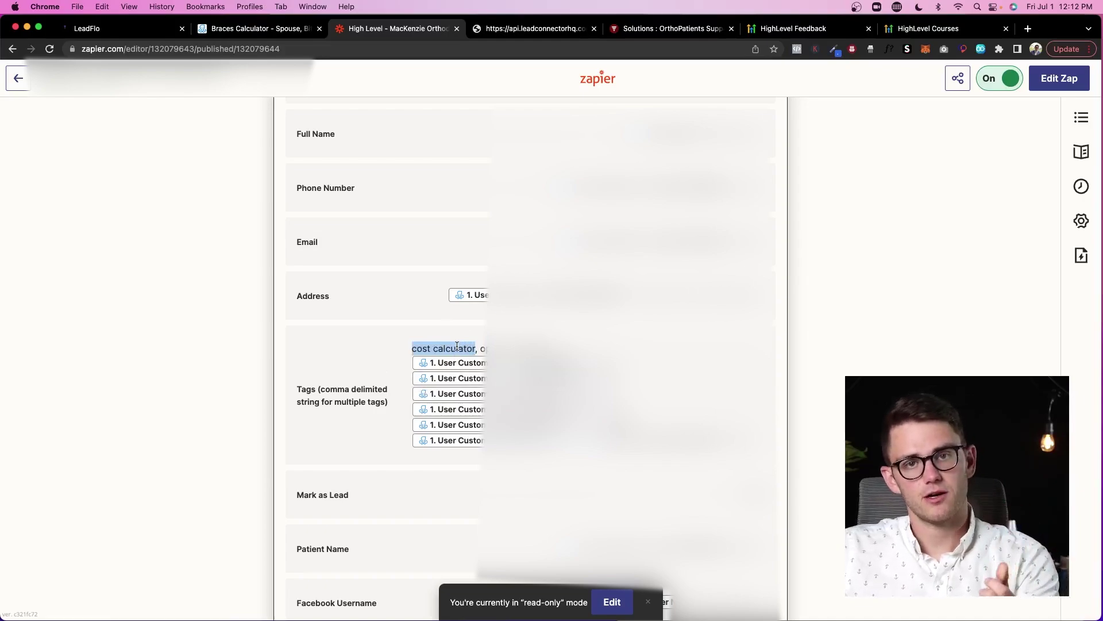
left_click(257, 31)
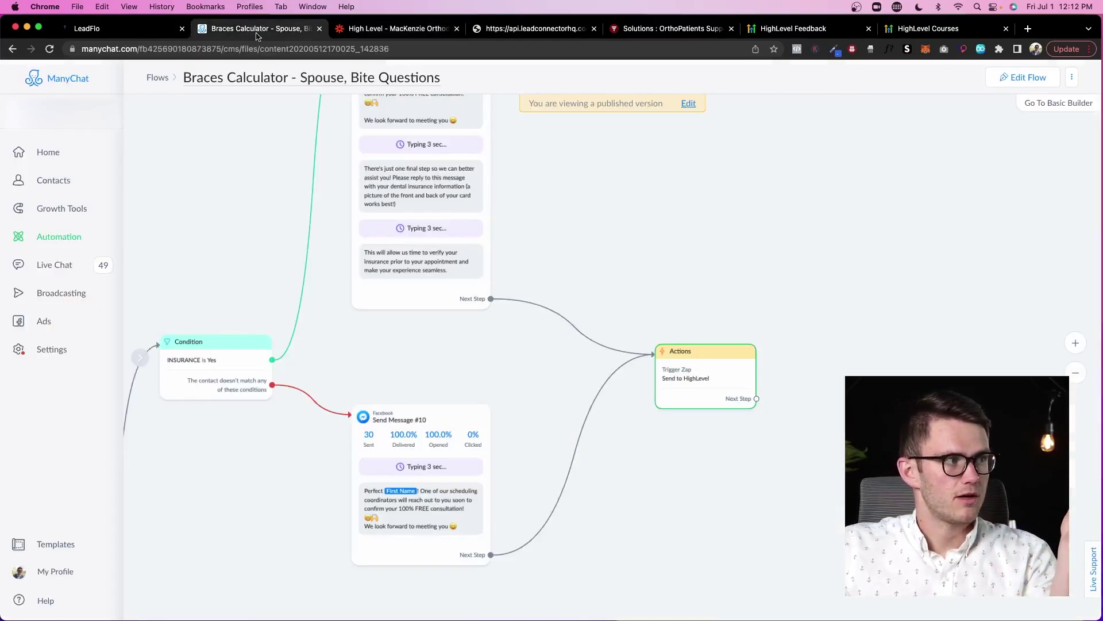
- Review the end of the ManyChat flow, switch to Zapier and re-examine the zap's trigger and its LeadConnector contact field mappings
scroll(594, 412, "up", 1)
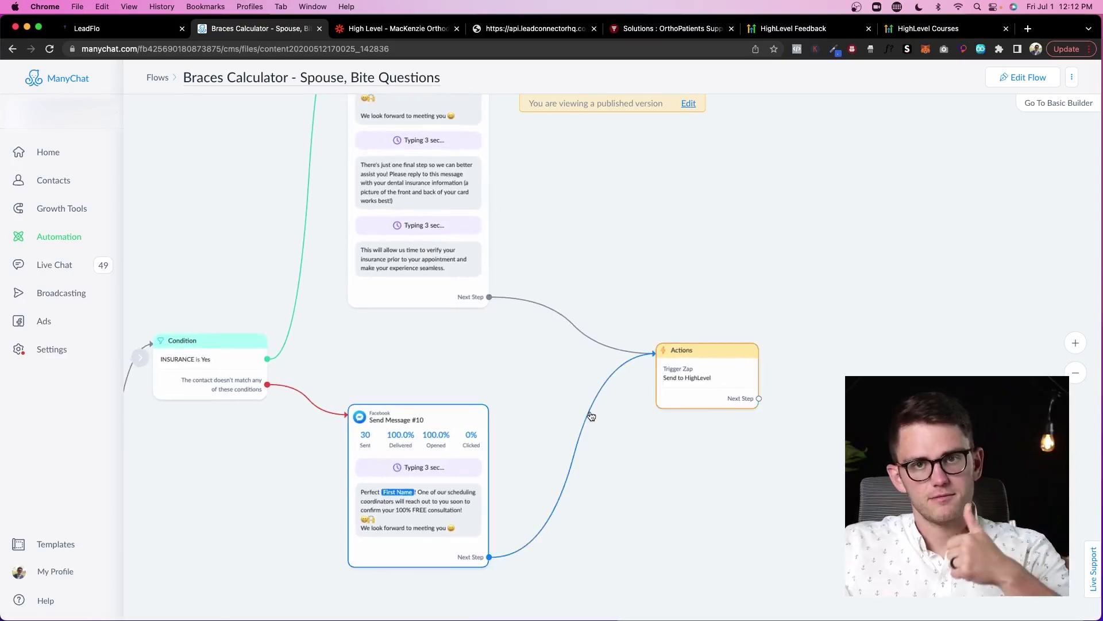
scroll(591, 415, "down", 2)
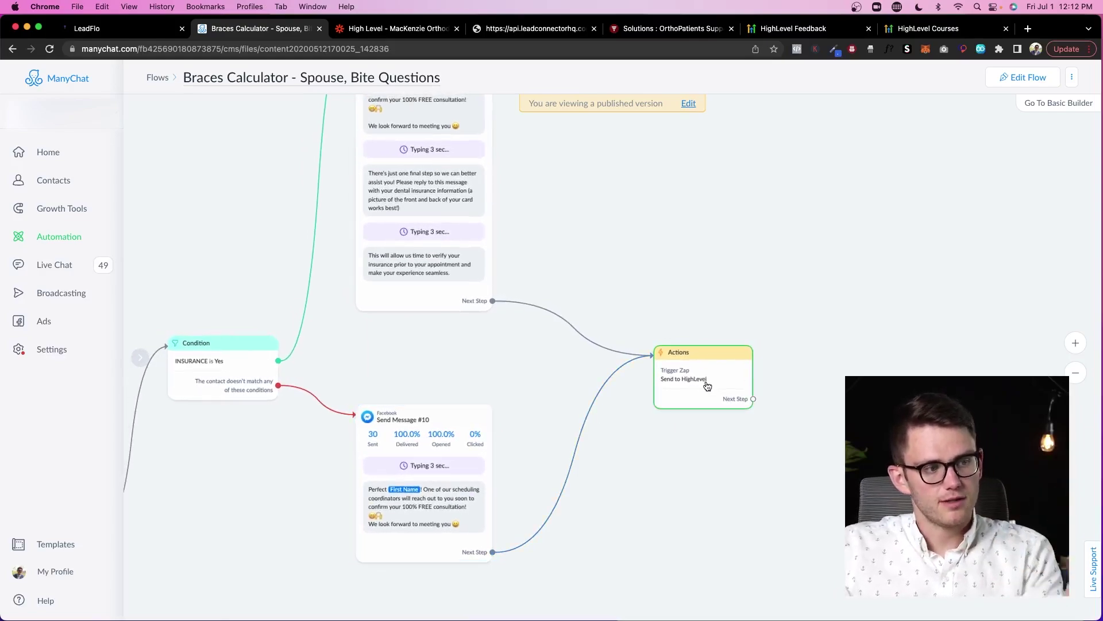
left_click(396, 28)
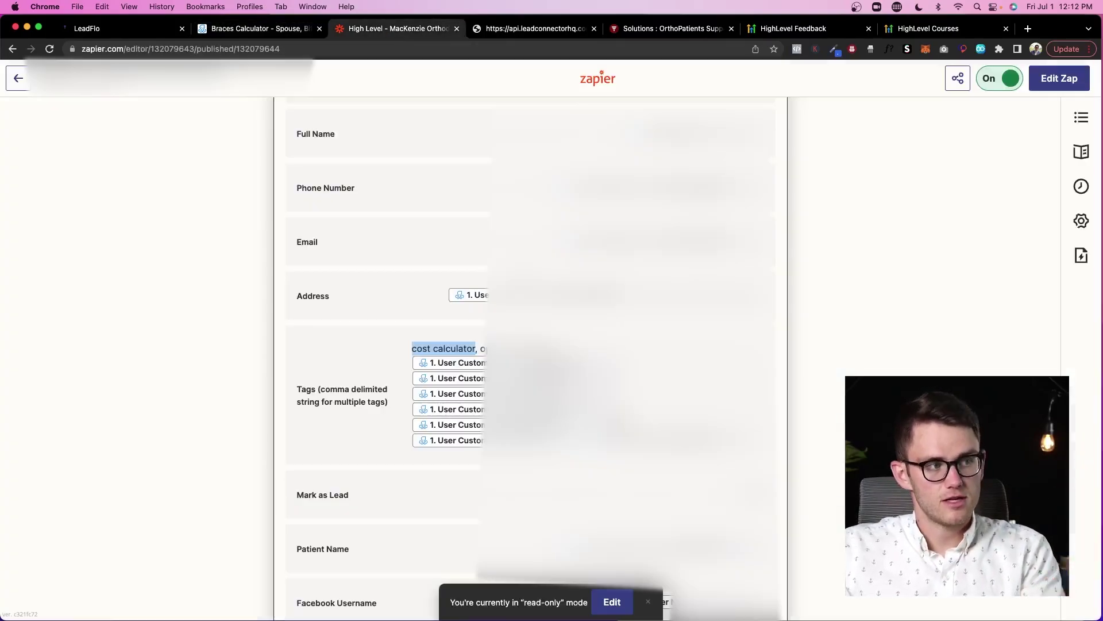
scroll(536, 236, "up", 4)
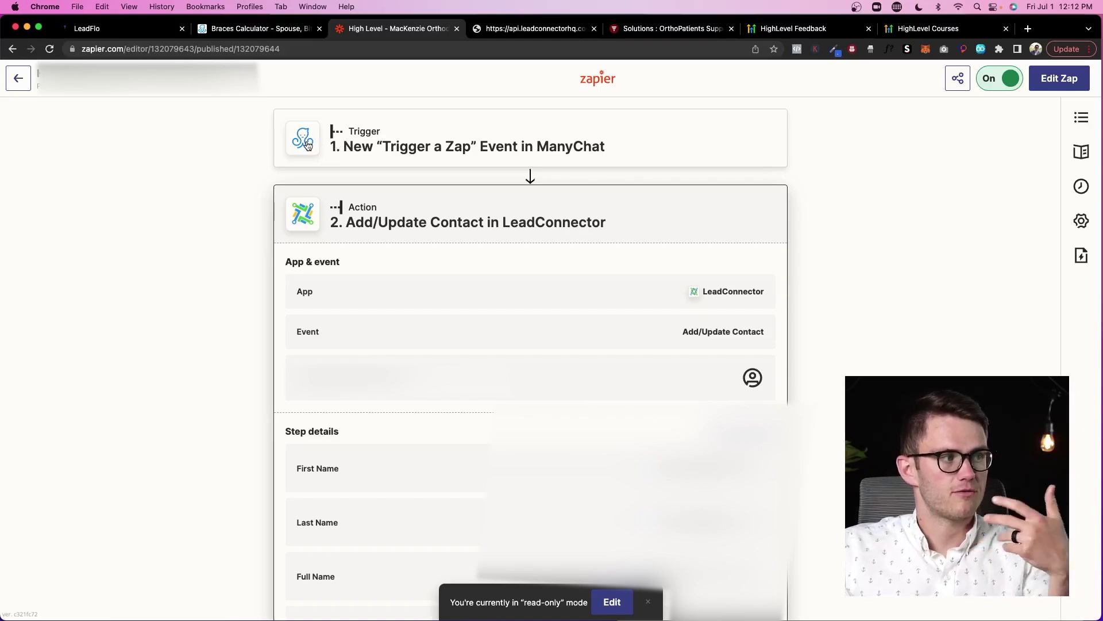
scroll(391, 262, "down", 10)
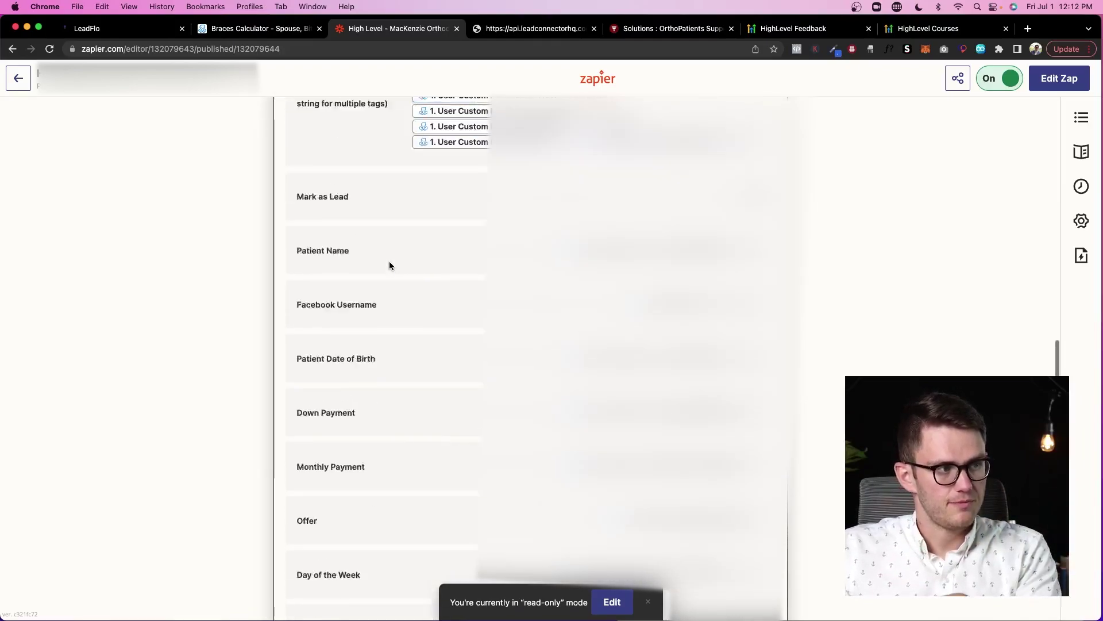
scroll(396, 260, "up", 4)
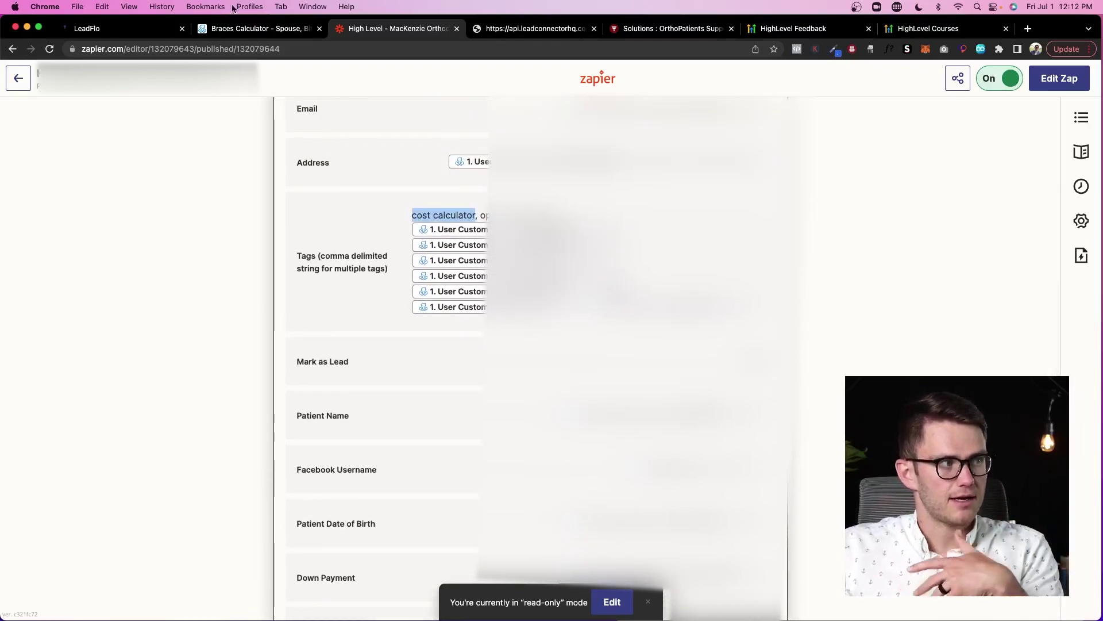
- Switch to LeadFlo and read the contact's conversation, from the chatbot's closing messages through the texts and calls to the latest follow-up
left_click(141, 32)
scroll(768, 193, "down", 8)
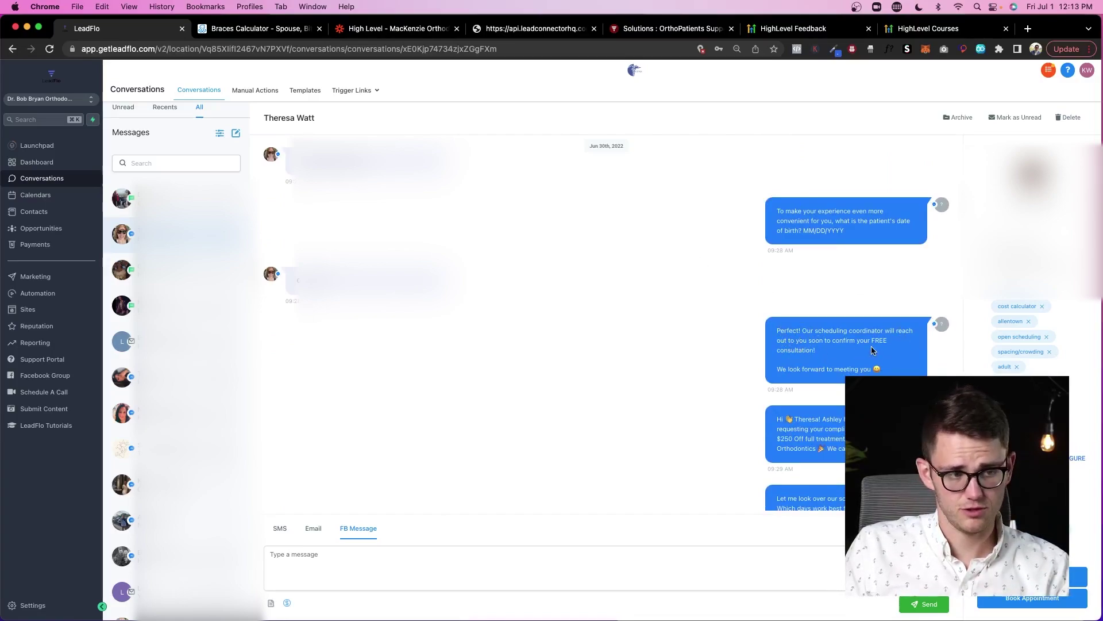
scroll(790, 357, "down", 3)
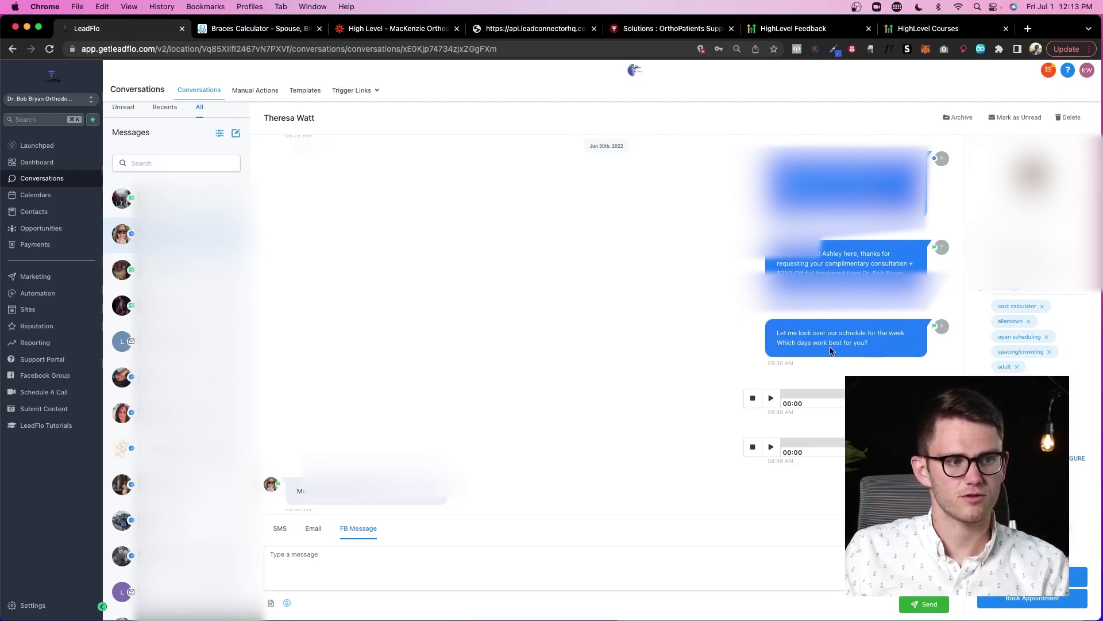
scroll(702, 339, "down", 1)
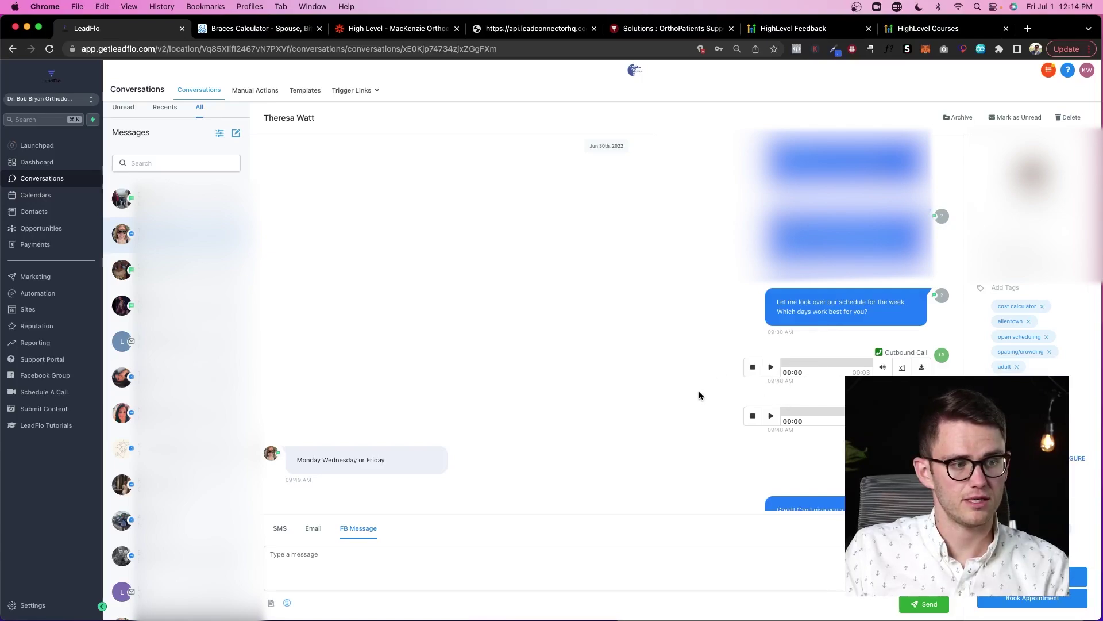
scroll(642, 268, "down", 5)
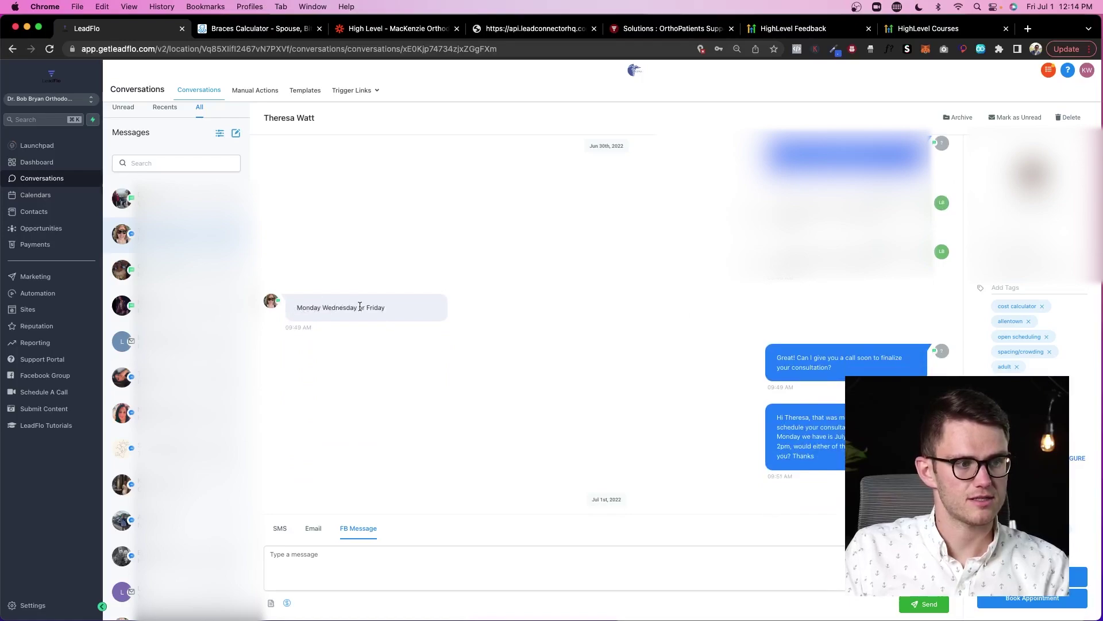
scroll(778, 347, "down", 2)
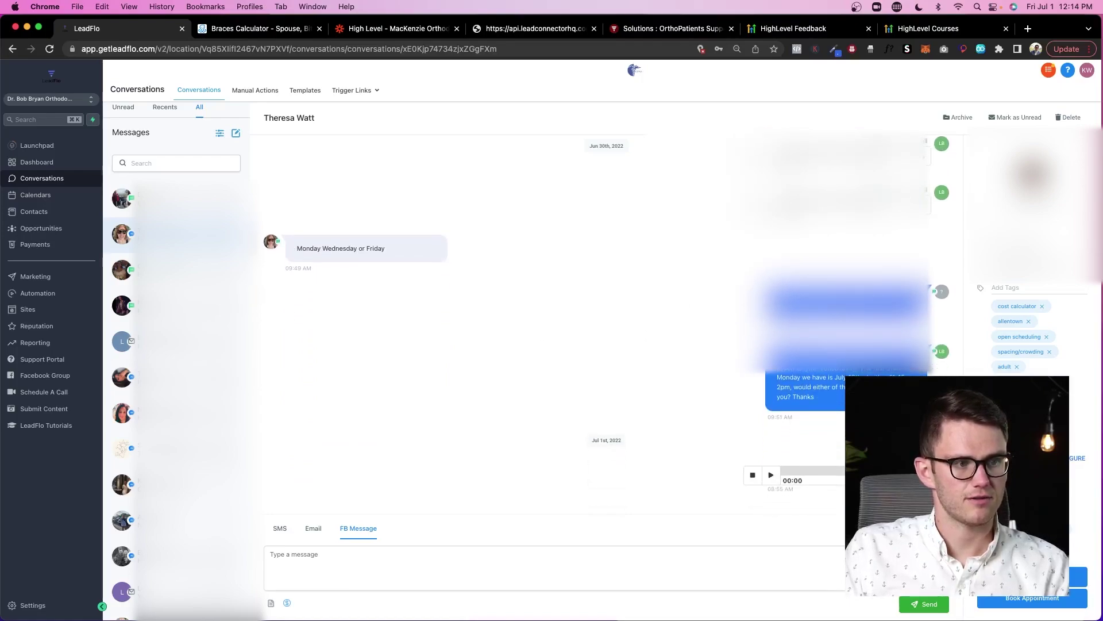
scroll(607, 322, "down", 5)
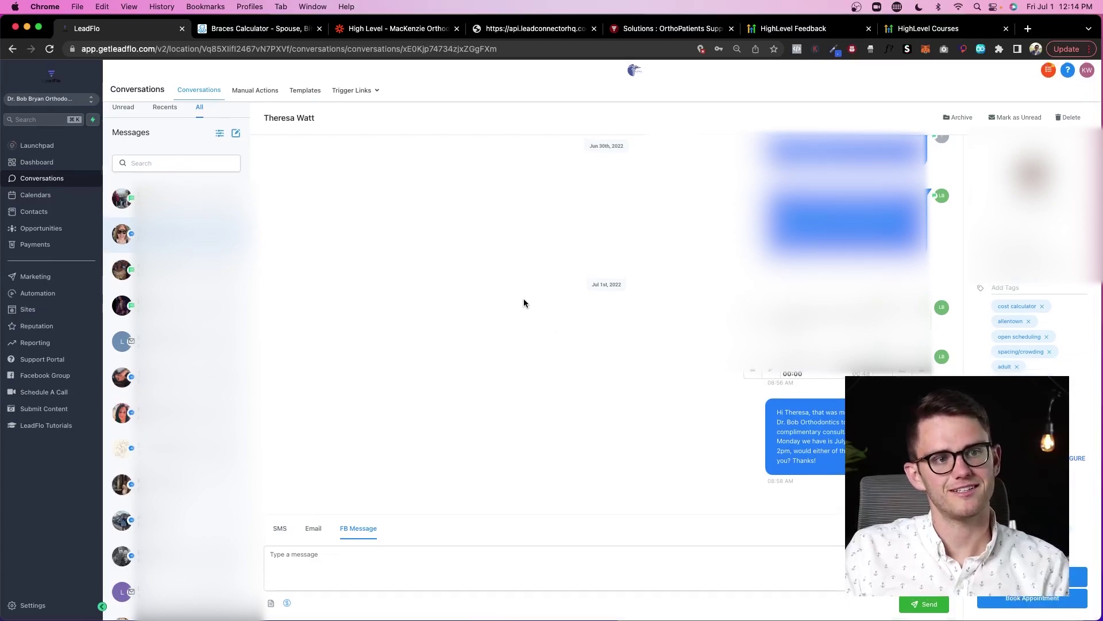
scroll(523, 298, "up", 3)
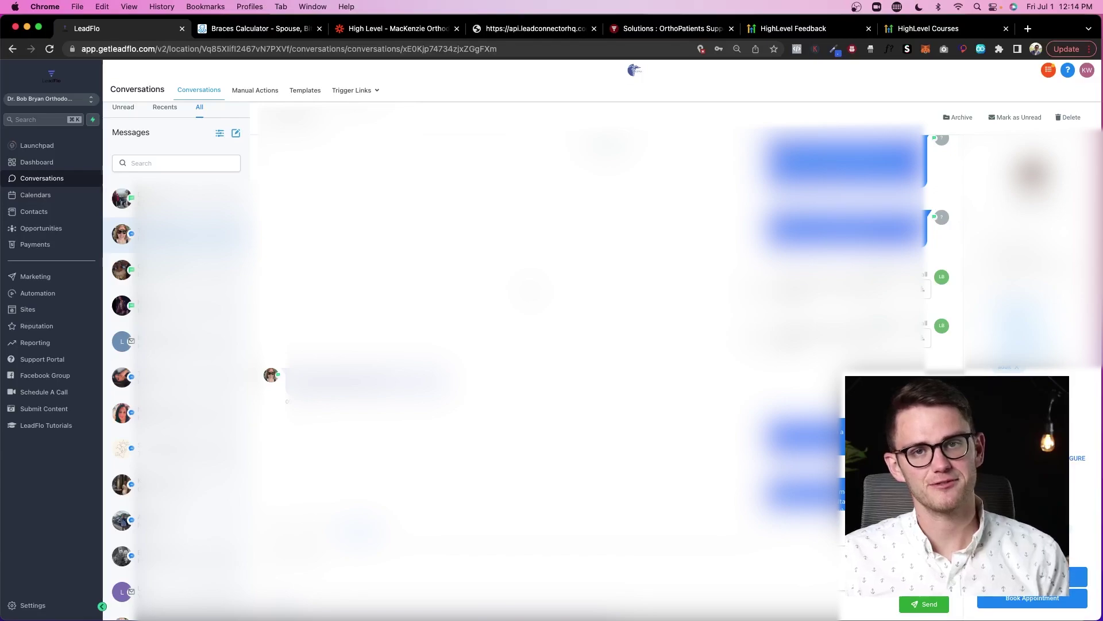
scroll(575, 322, "down", 6)
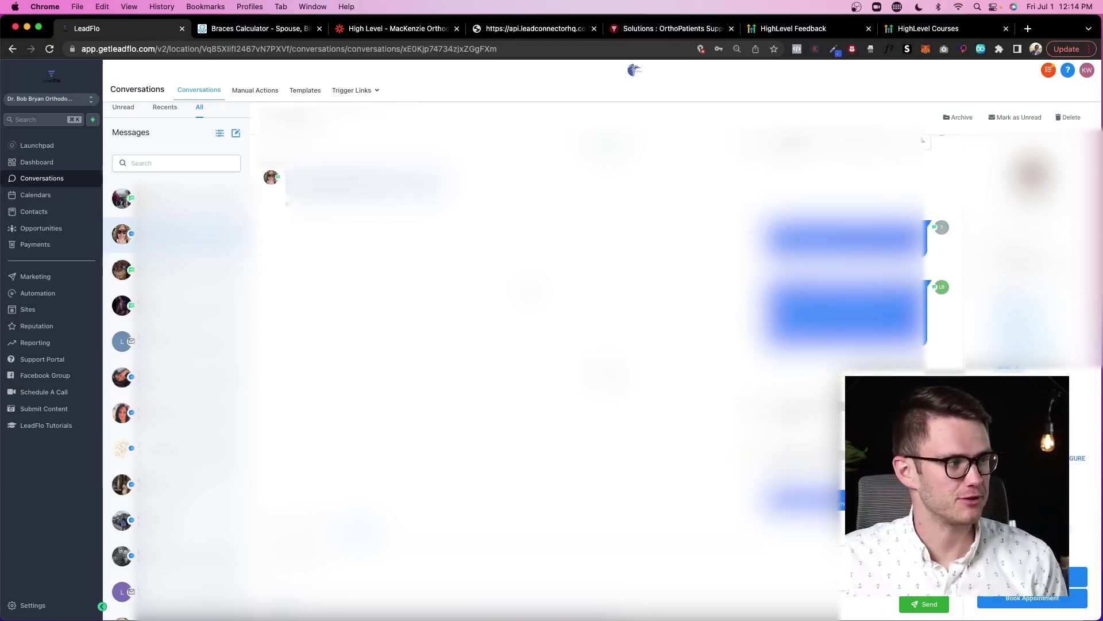
scroll(574, 322, "up", 5)
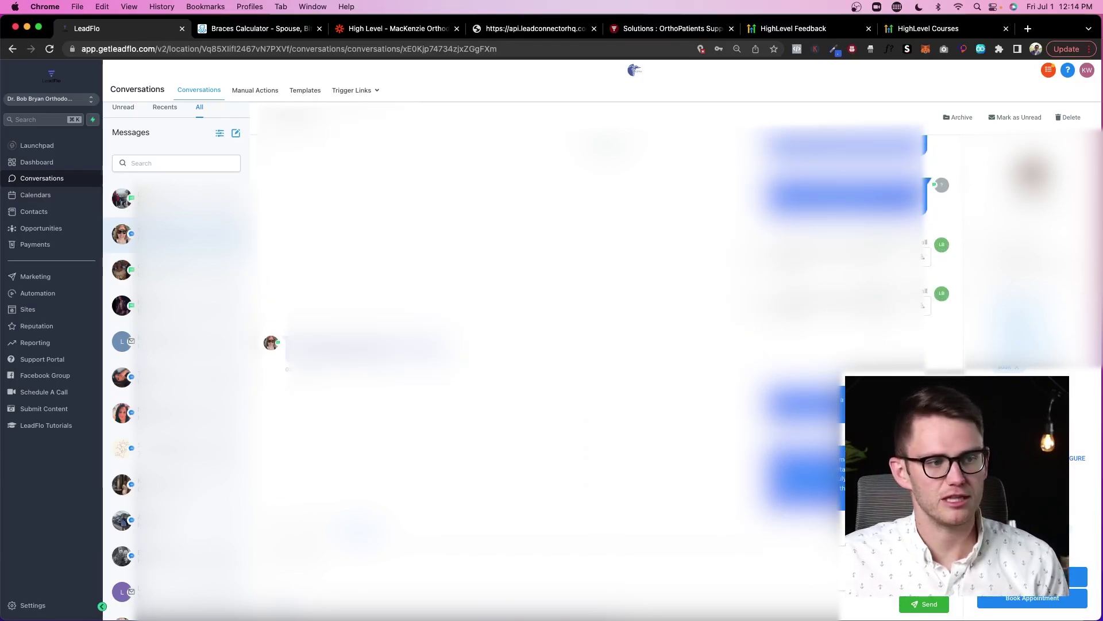
scroll(574, 322, "down", 8)
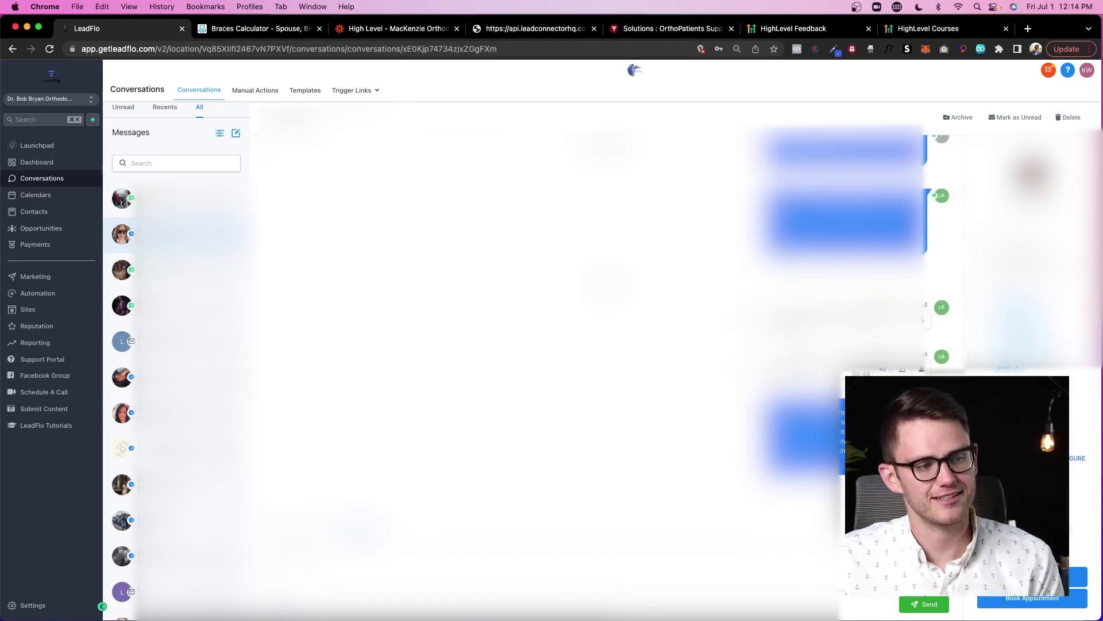
scroll(575, 322, "up", 5)
scroll(574, 322, "down", 5)
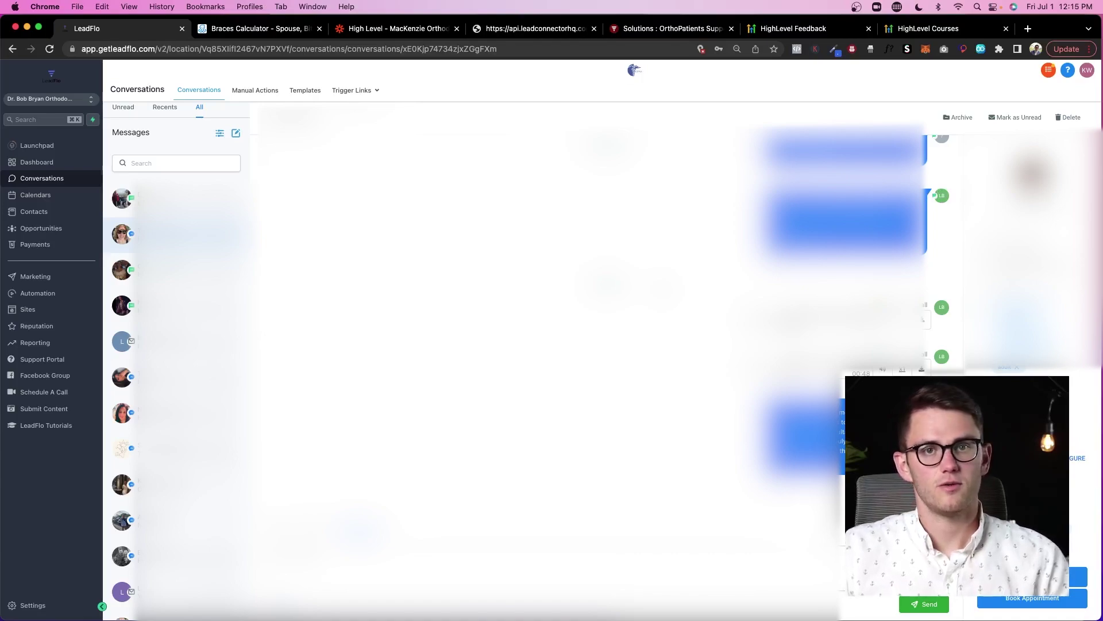
scroll(690, 316, "up", 10)
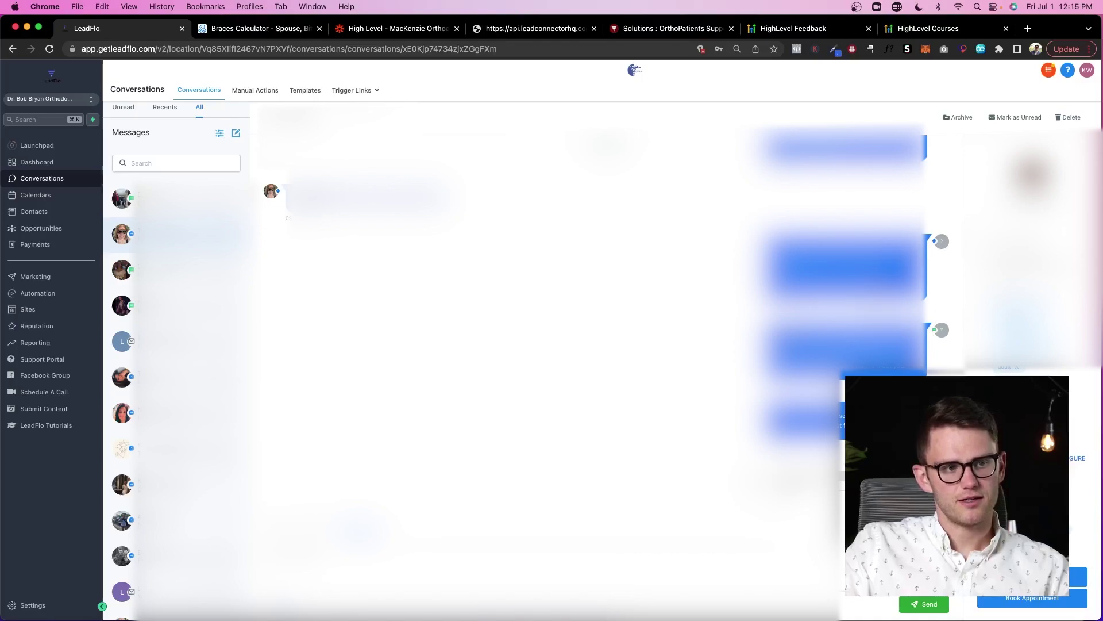
- Revisit the ManyChat and Zapier tabs, return to LeadFlo's automation workflows, and open Cost Calculator Optin to examine its sequence
left_click(216, 32)
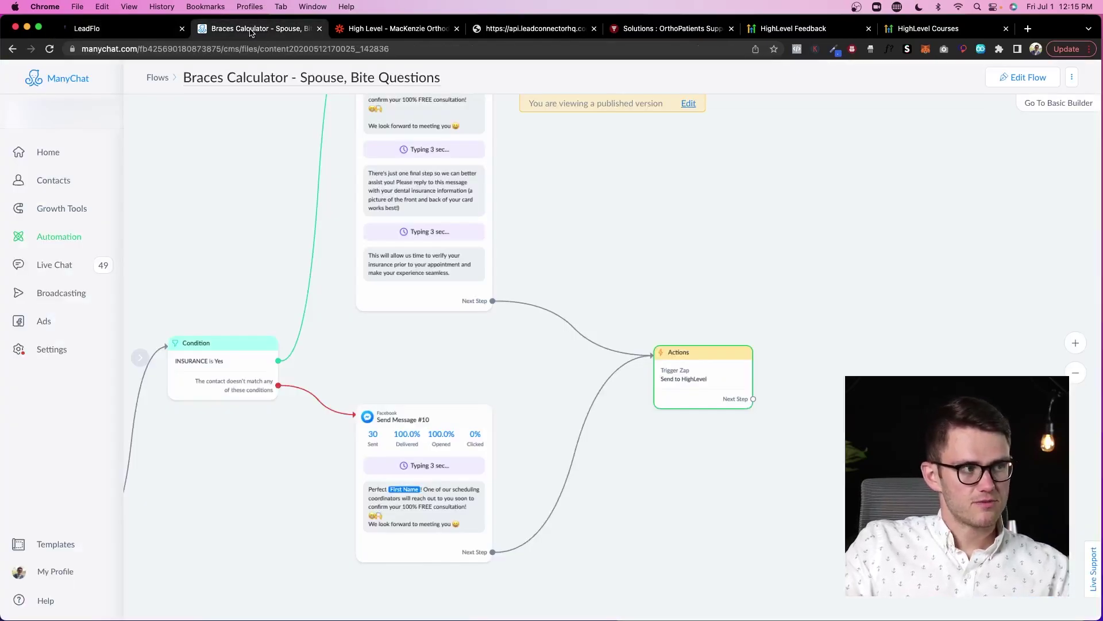
left_click(361, 33)
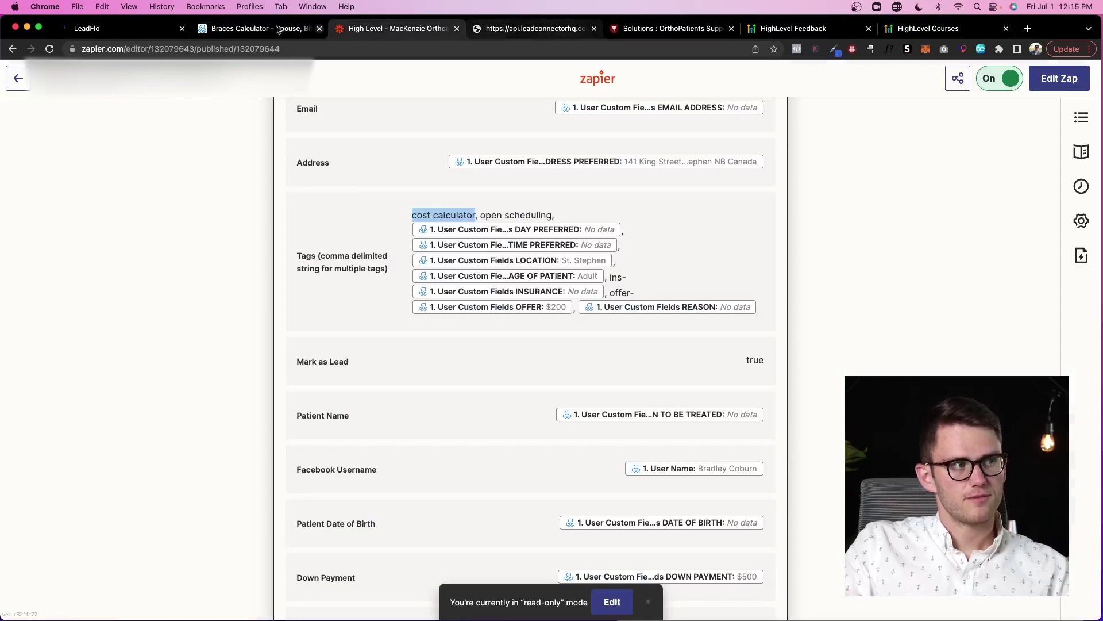
left_click(88, 32)
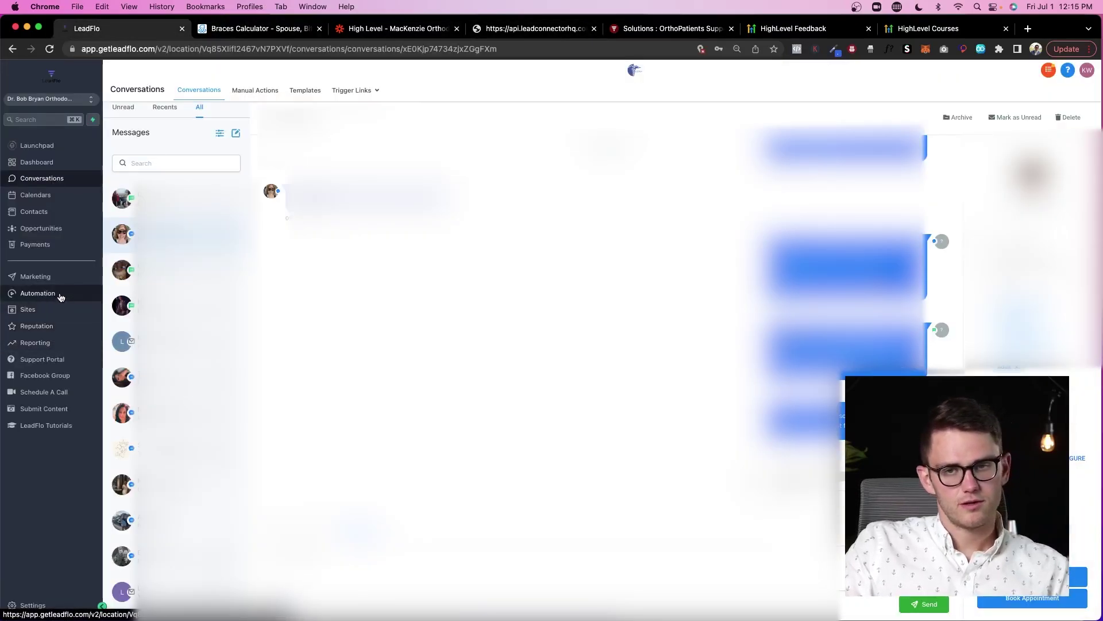
left_click(61, 297)
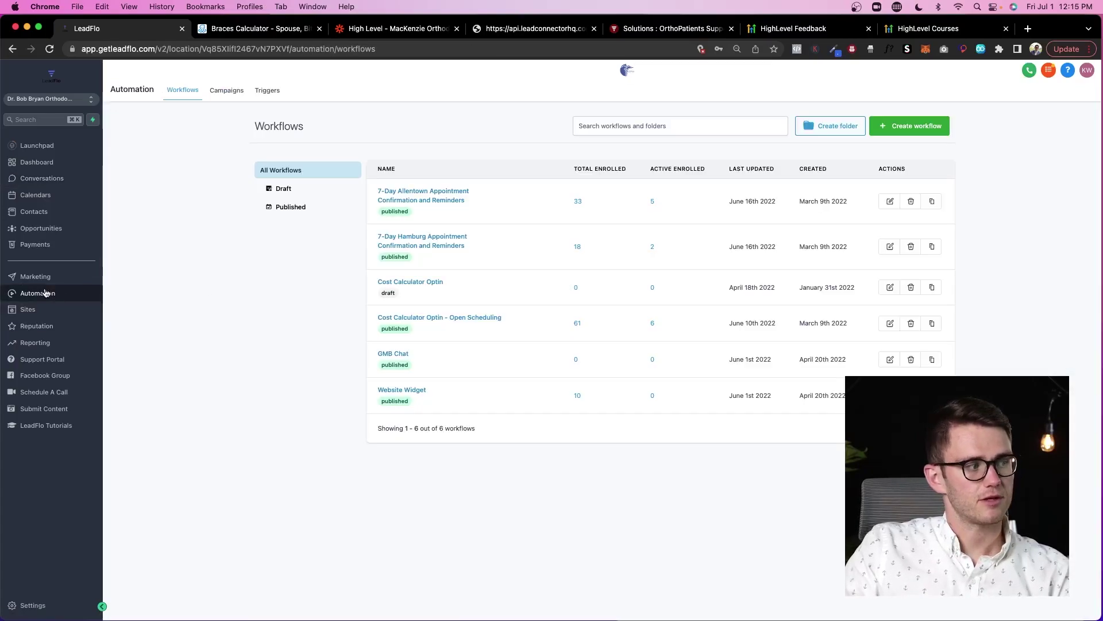
left_click(399, 283)
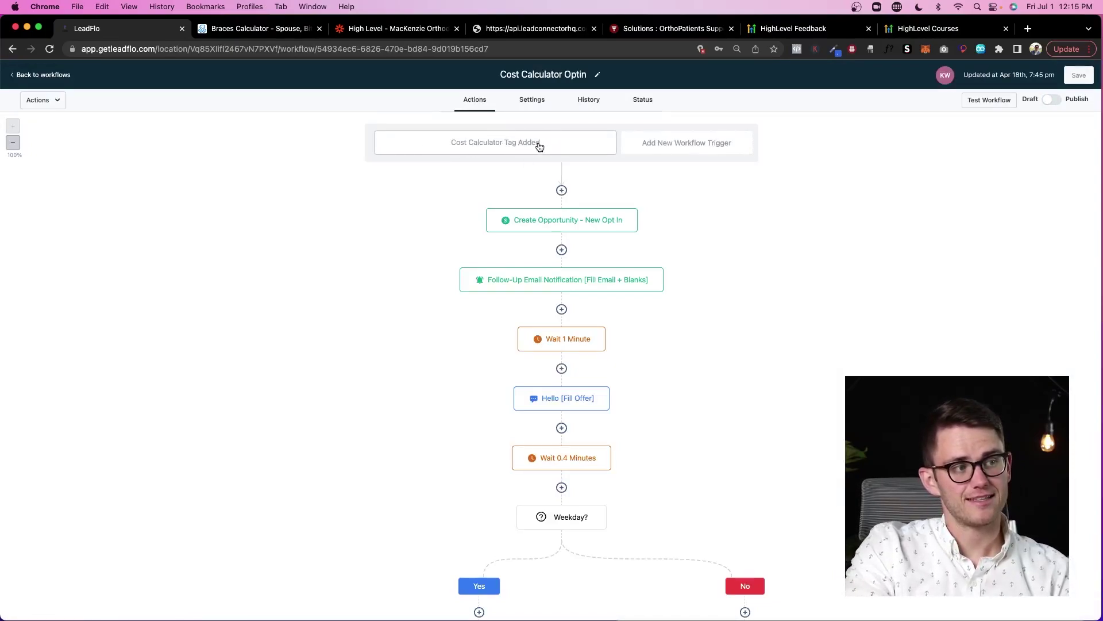
scroll(674, 216, "down", 15)
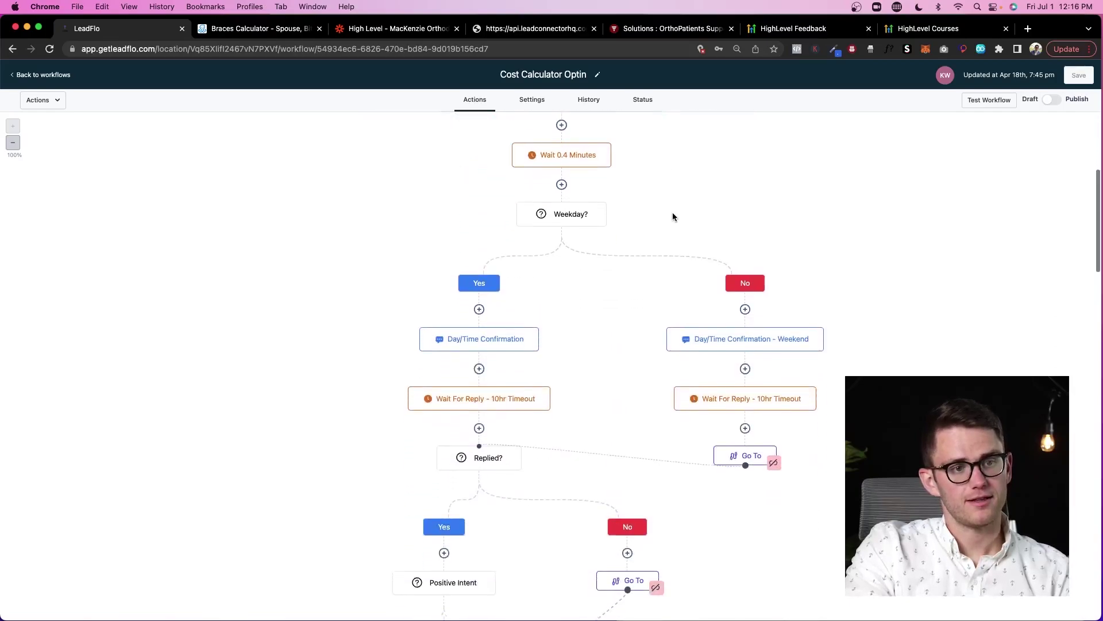
scroll(673, 217, "up", 15)
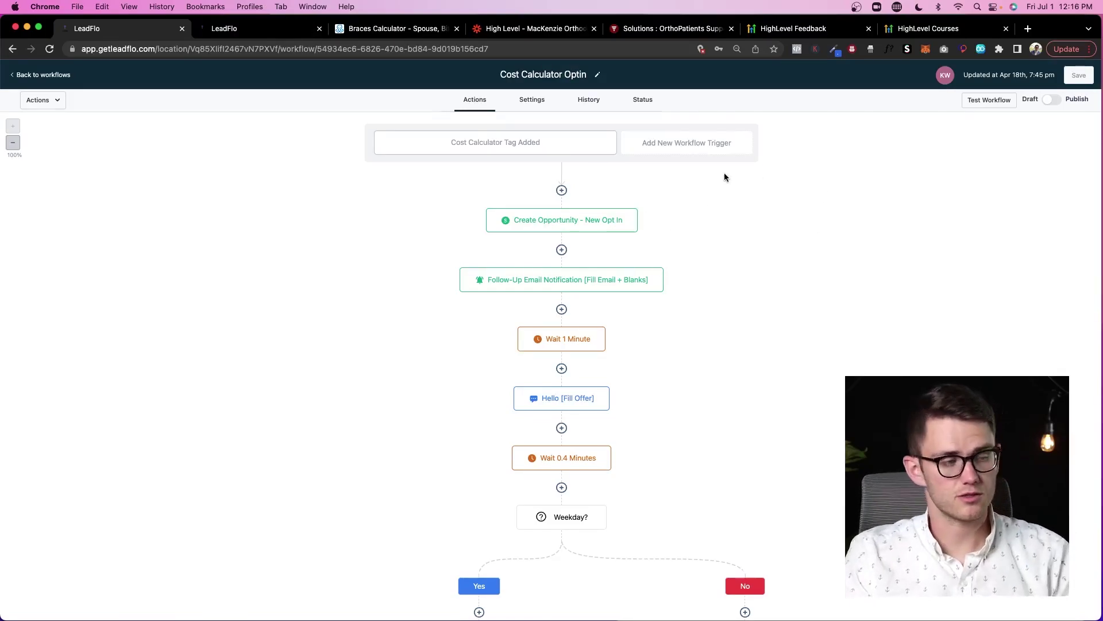
- Open the Create Opportunity - New Opt In action, and view the Opportunities pipeline in the second LeadFlo tab, highlighting the Opt In stage
left_click(551, 230)
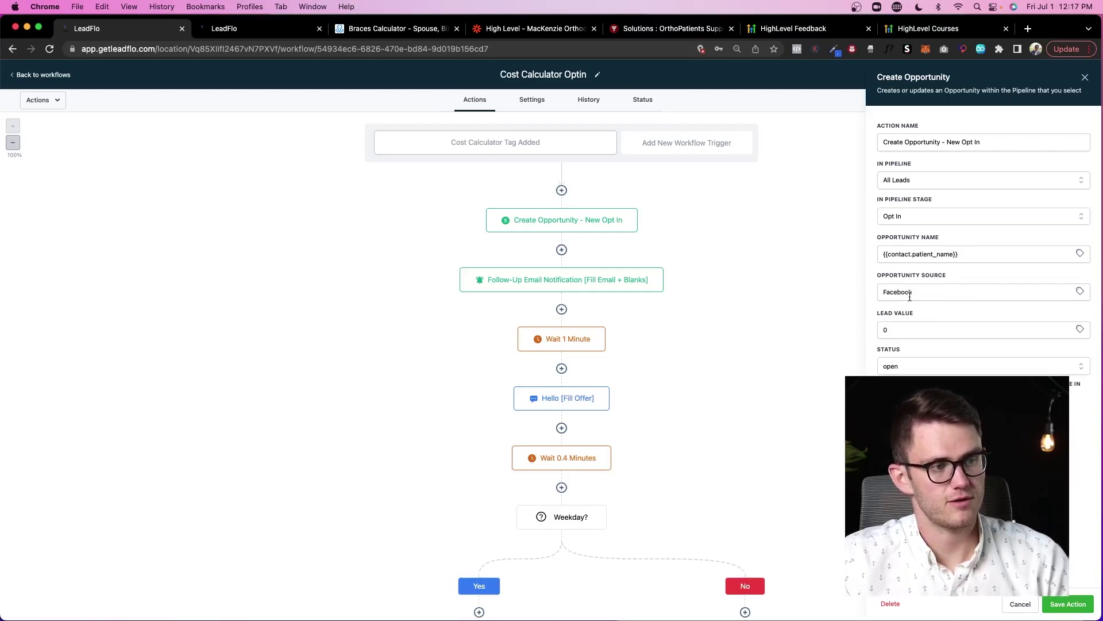
left_click(264, 31)
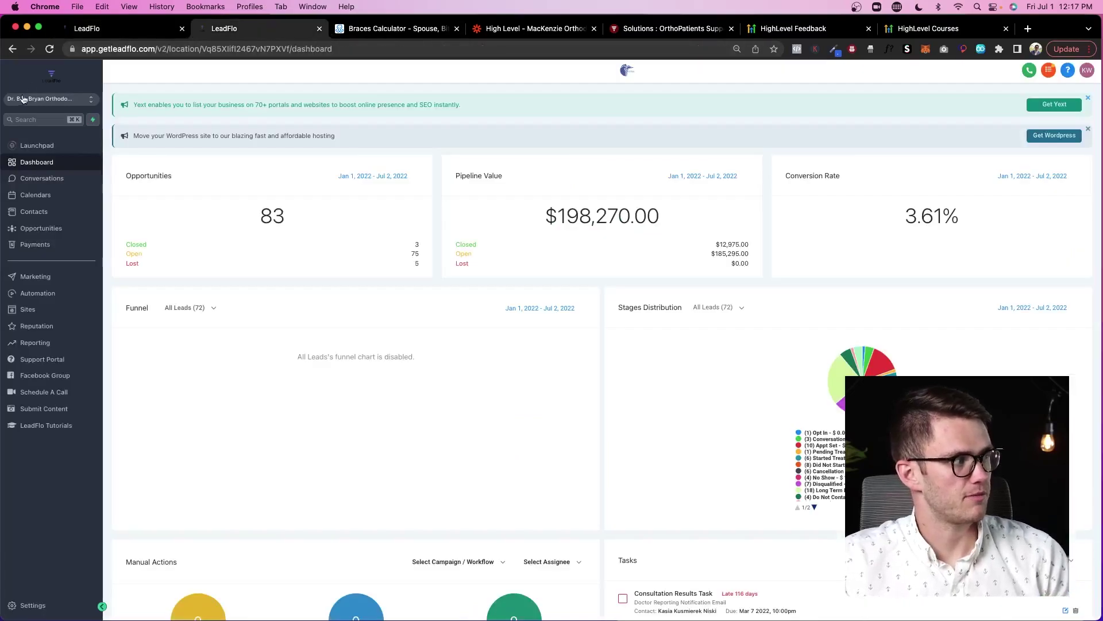
left_click(49, 233)
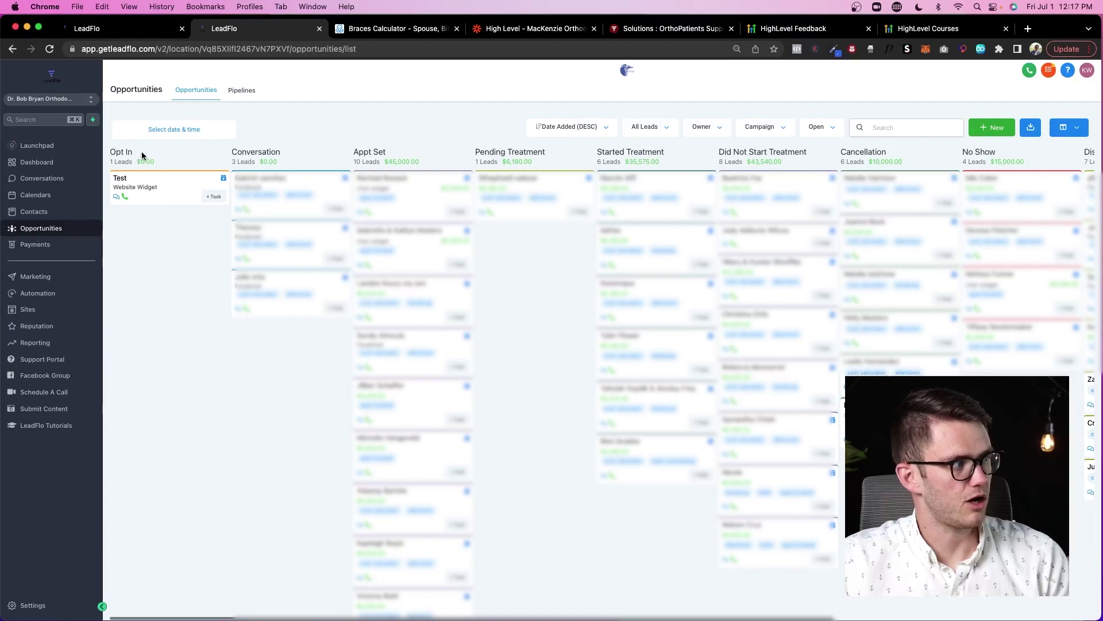
left_click_drag(143, 156, 112, 154)
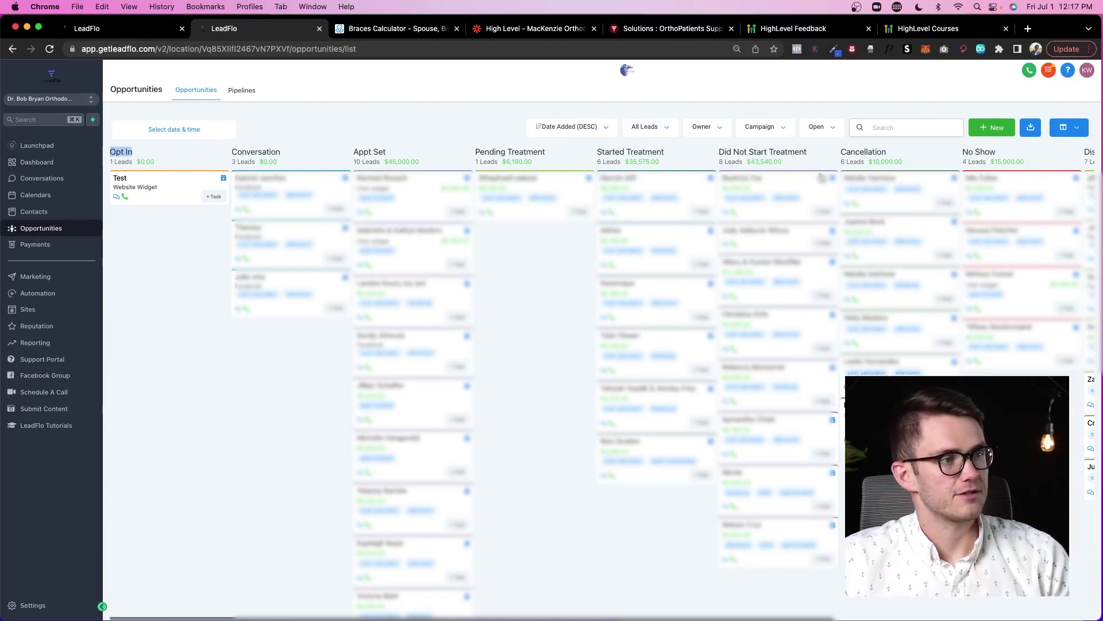
scroll(1041, 238, "right", 6)
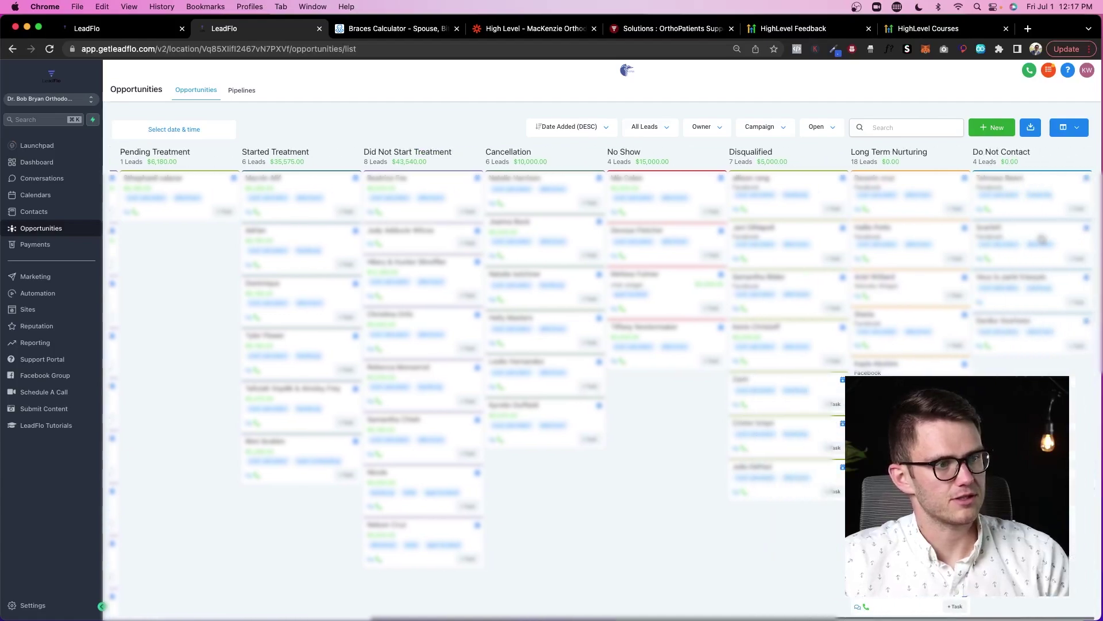
scroll(1041, 239, "left", 6)
- Compare the action with the pipeline once more, and open the Follow-Up Email Notification action to examine its sender, recipient, subject and message
left_click(115, 28)
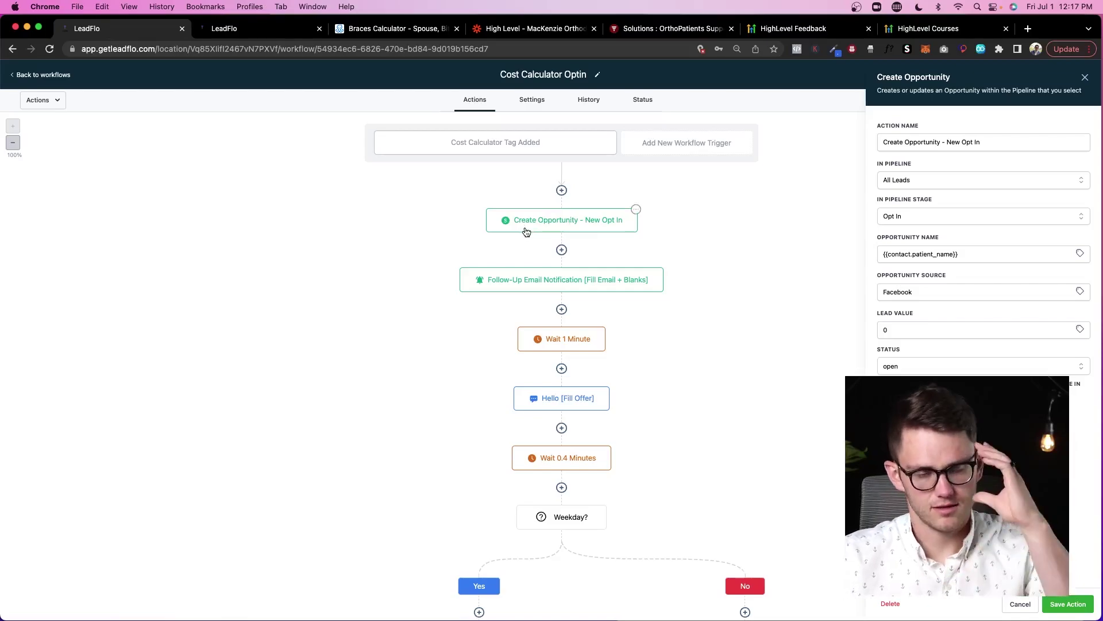
left_click(253, 28)
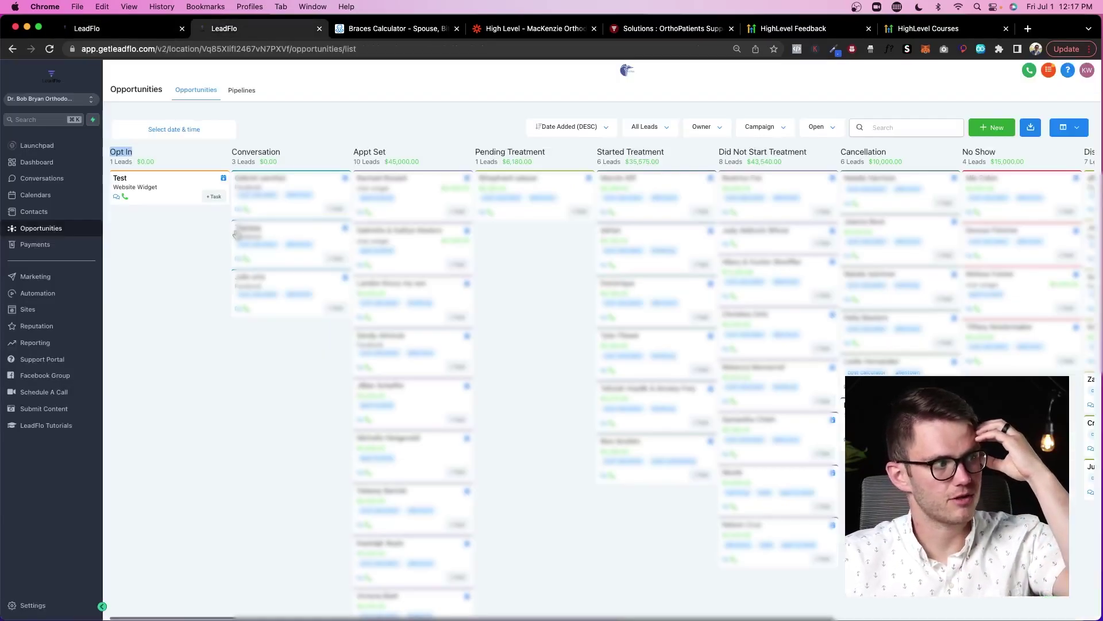
left_click(93, 30)
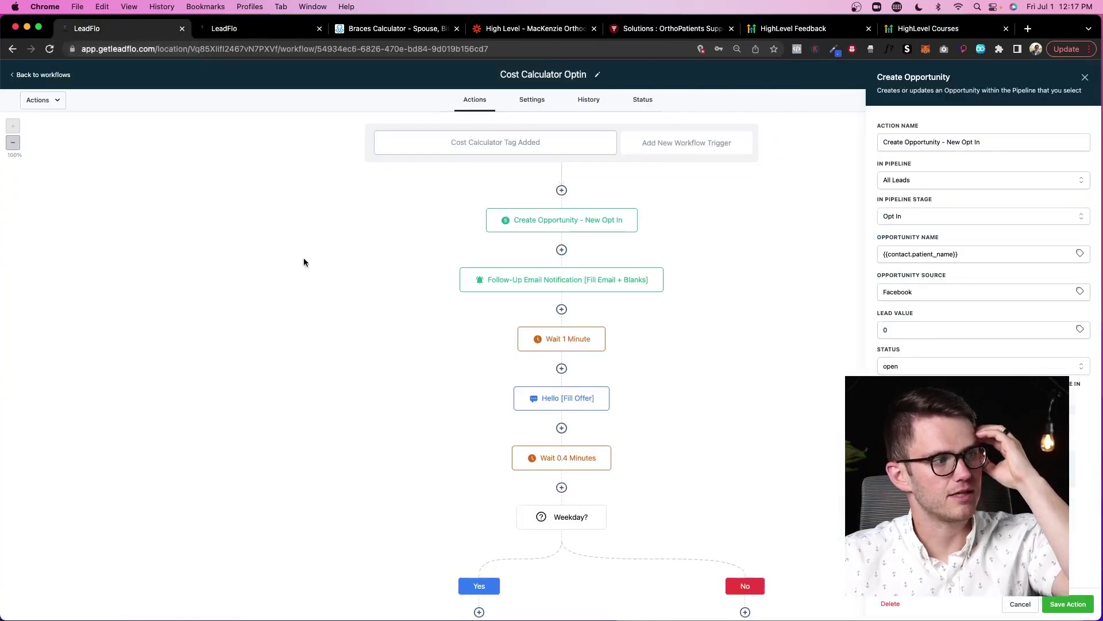
left_click(516, 287)
scroll(1009, 316, "down", 3)
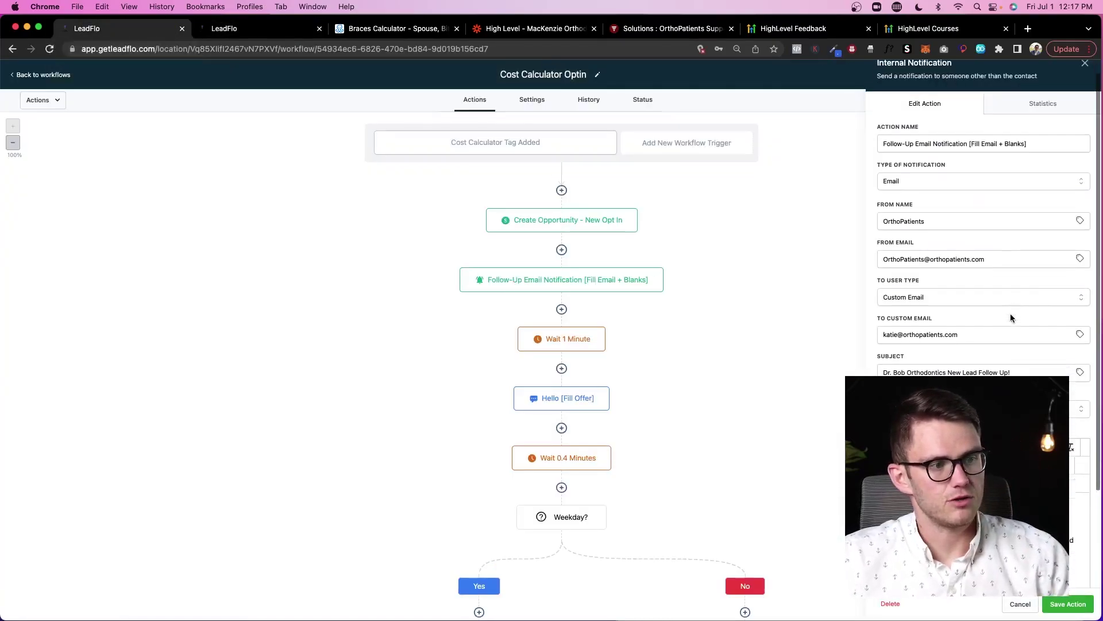
scroll(1011, 318, "down", 2)
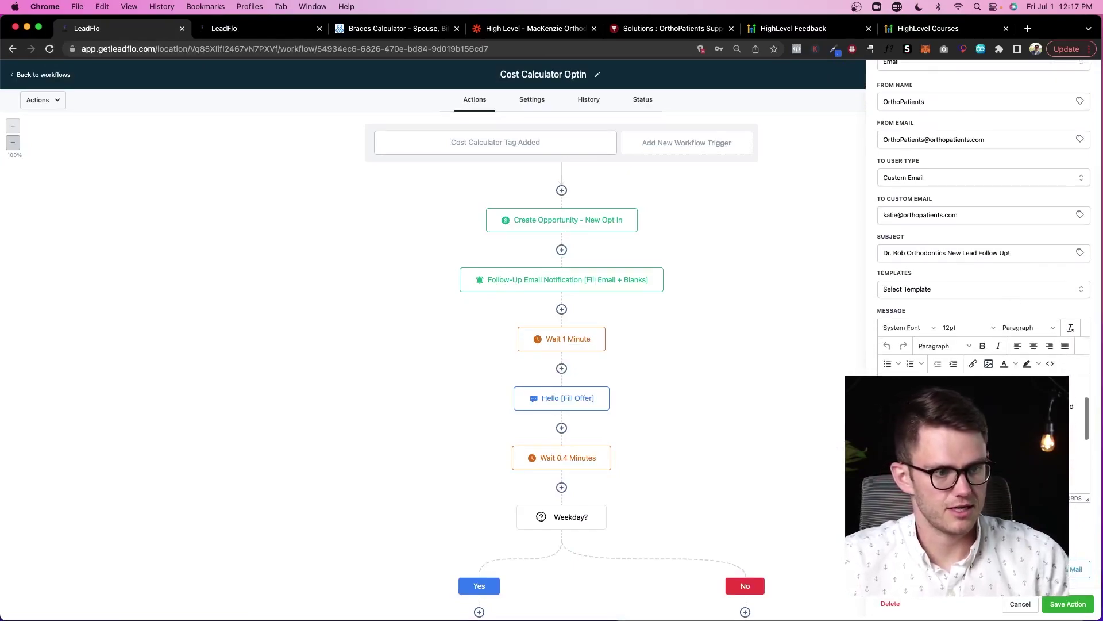
- Finish reading the notification message, and open the Wait 1 Minute, Hello [Fill Offer] and Wait 0.4 Minutes actions in turn to examine their contents
scroll(977, 437, "down", 2)
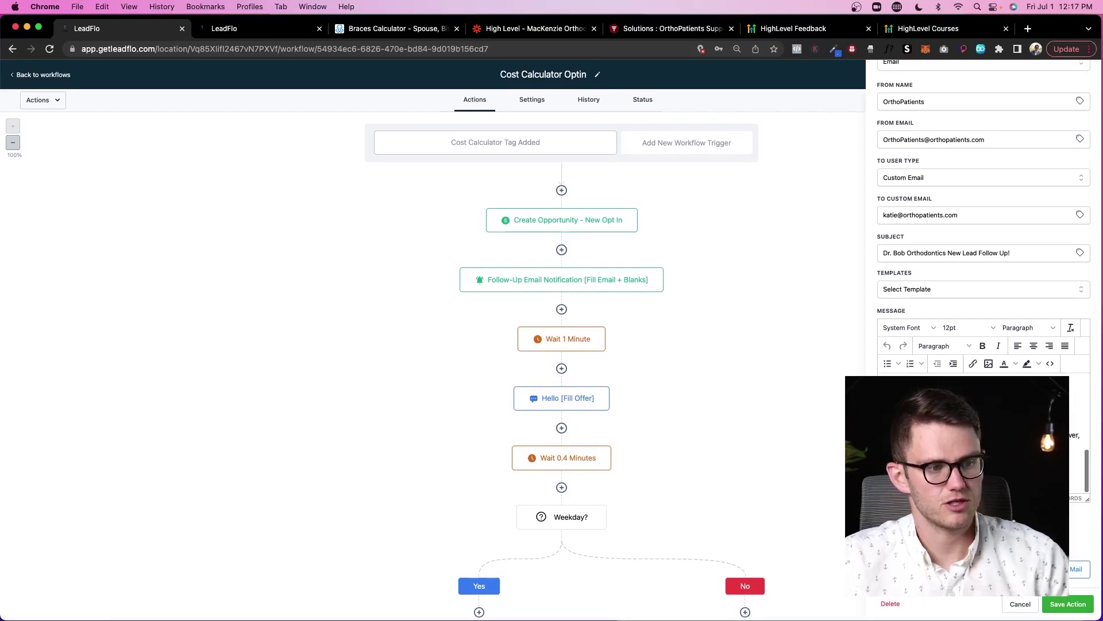
scroll(977, 437, "up", 3)
mouse_move(565, 292)
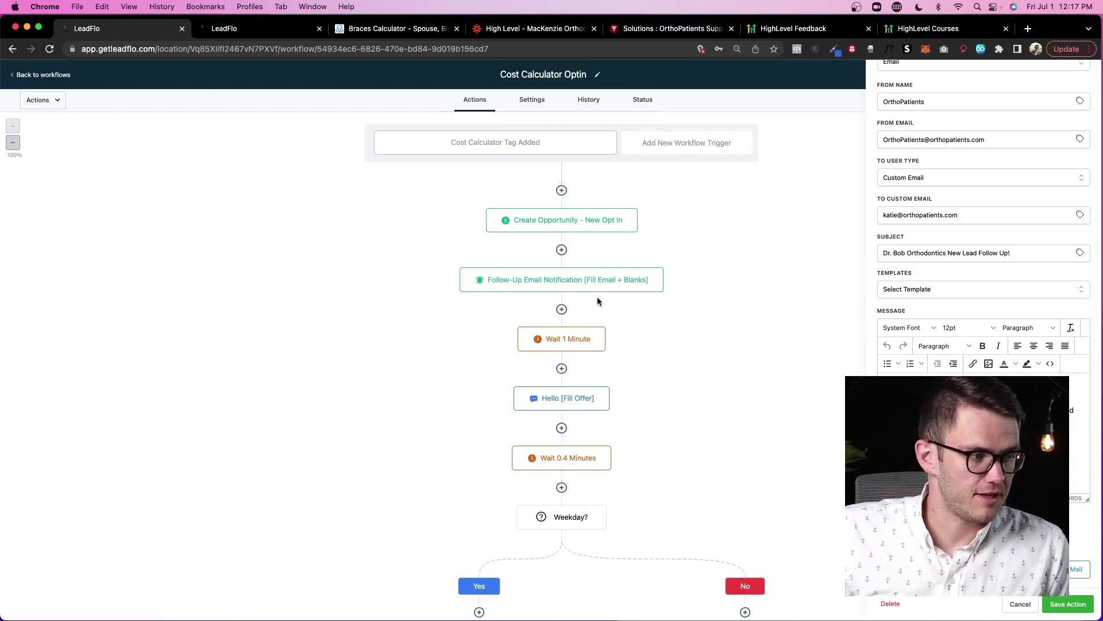
mouse_move(586, 332)
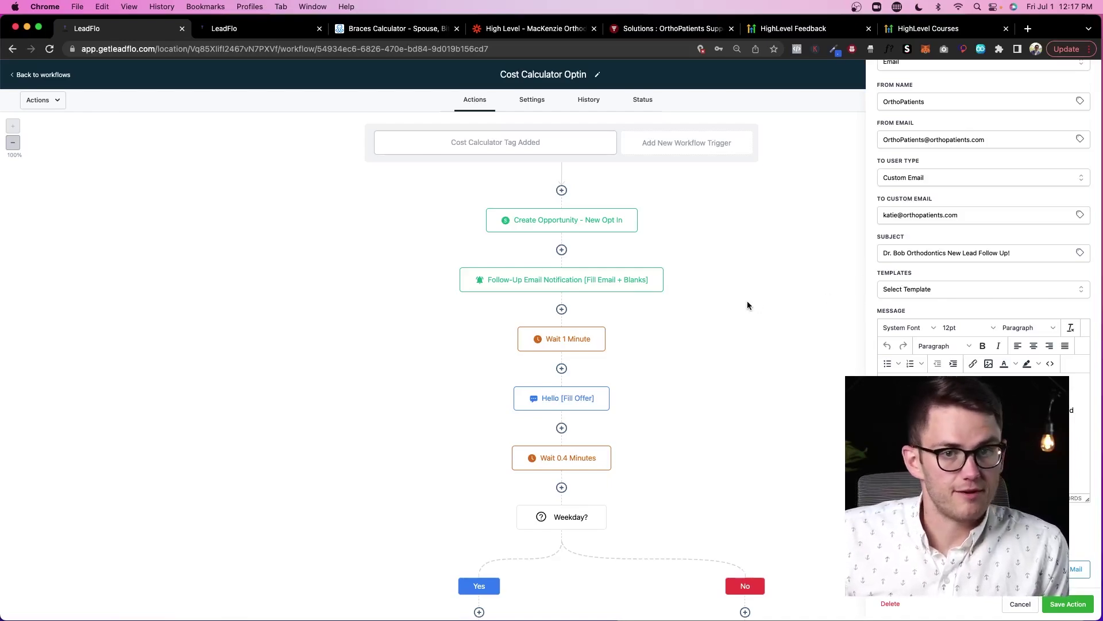
left_click(598, 335)
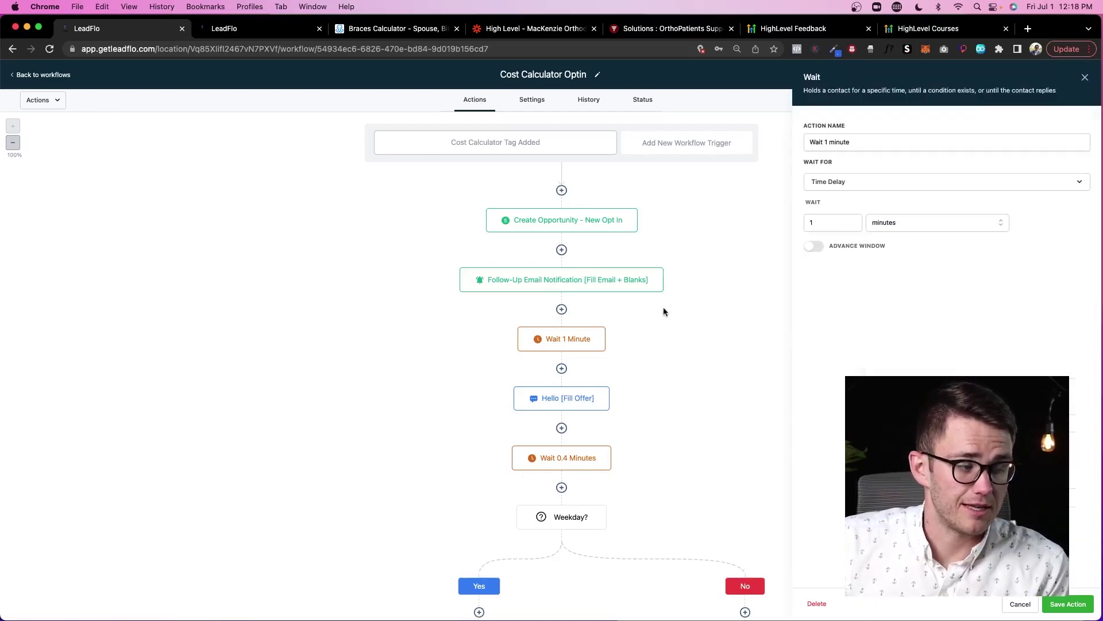
left_click(554, 401)
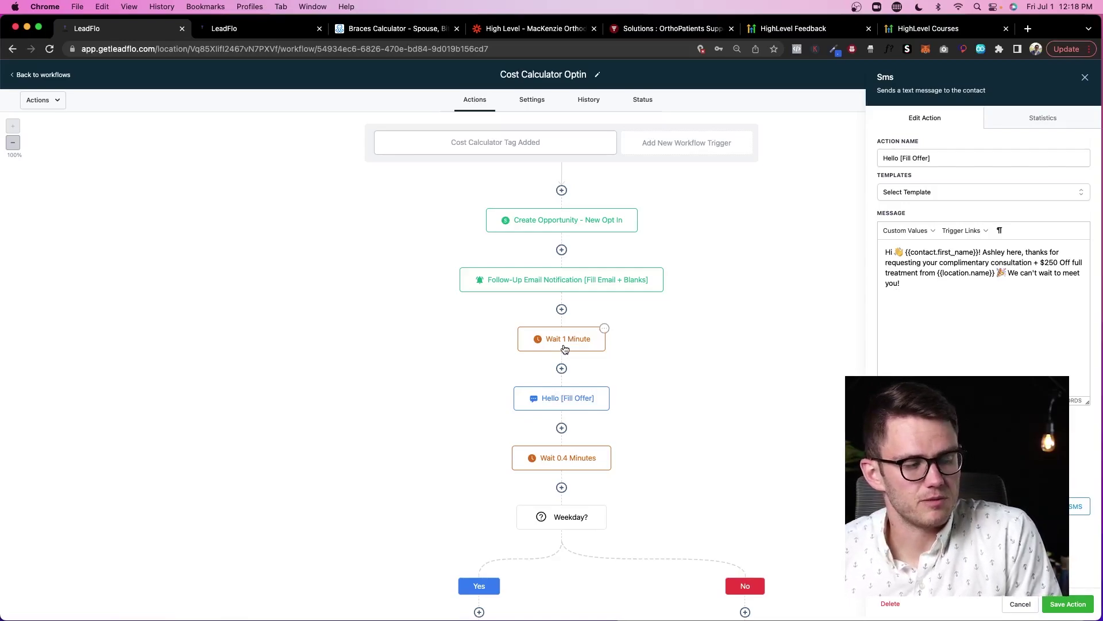
scroll(558, 389, "down", 1)
left_click(560, 398)
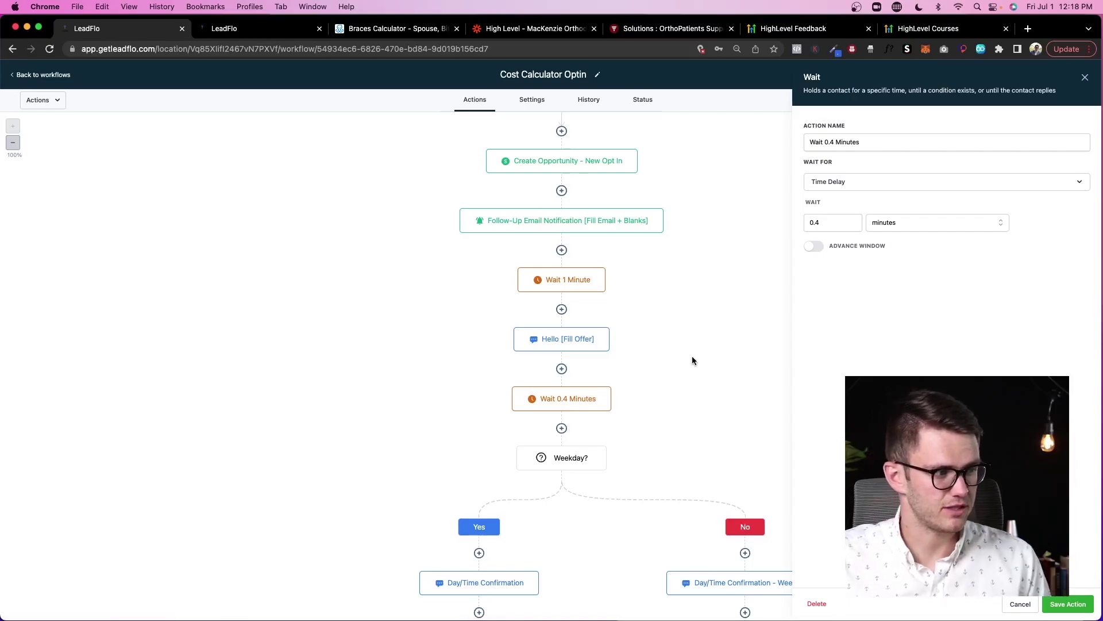
- Examine the Weekday? condition, and open the Day/Time Confirmation text on its Yes branch to read the message
scroll(691, 360, "down", 4)
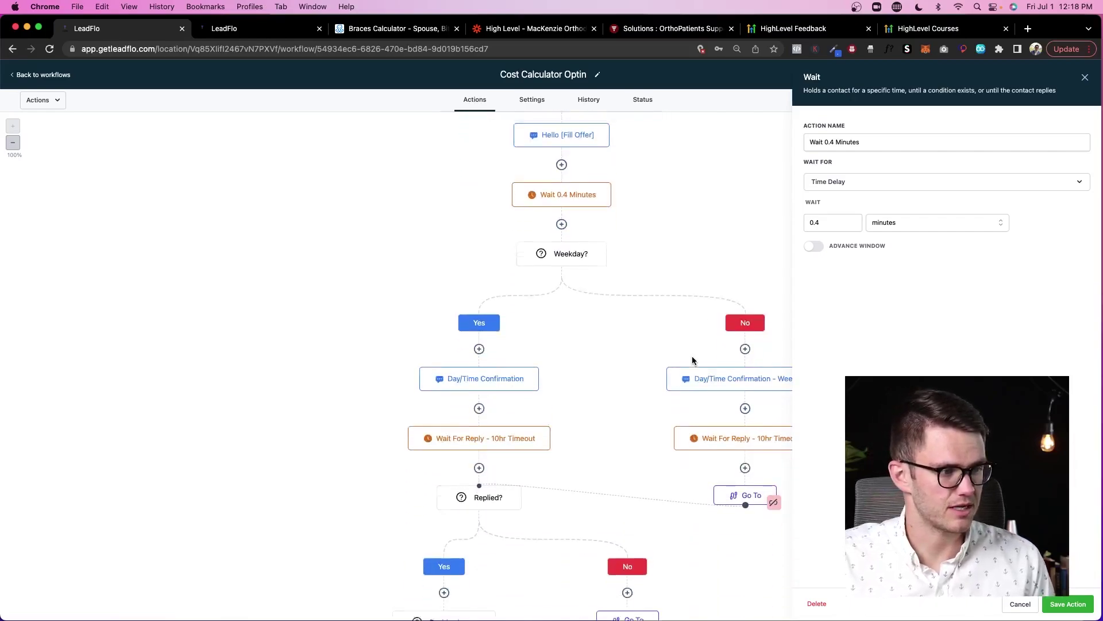
left_click(1085, 77)
left_click(576, 218)
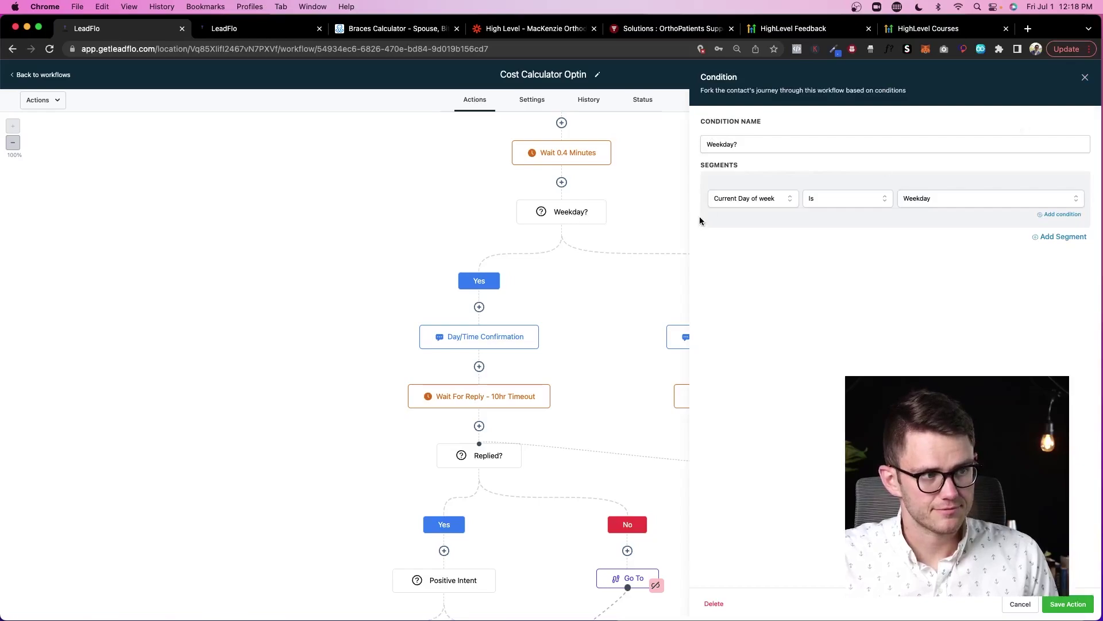
left_click(1084, 78)
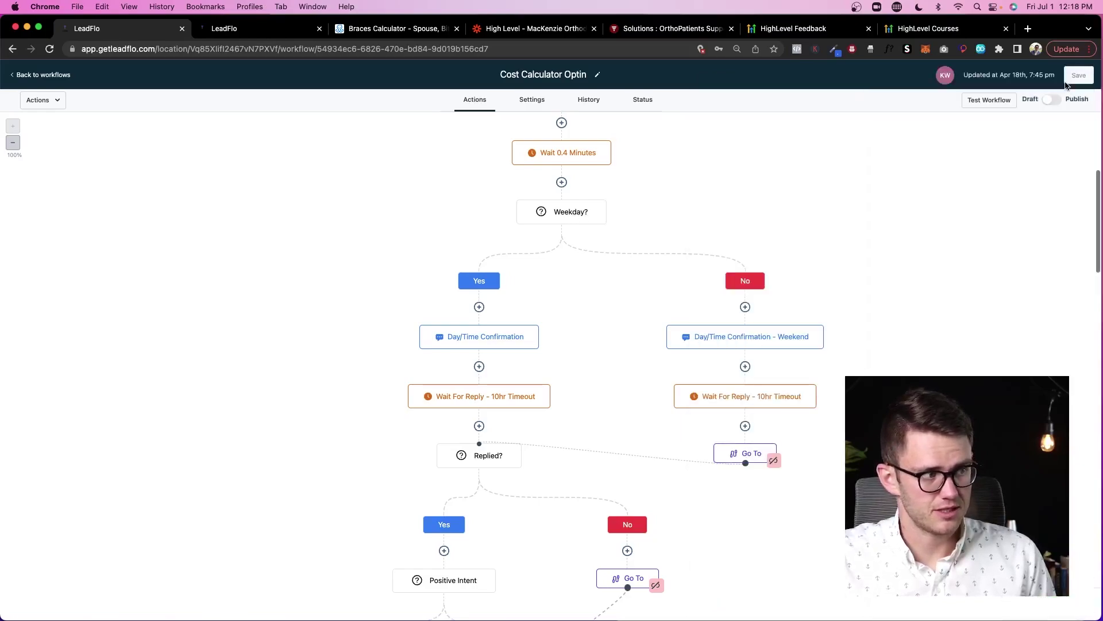
left_click(466, 344)
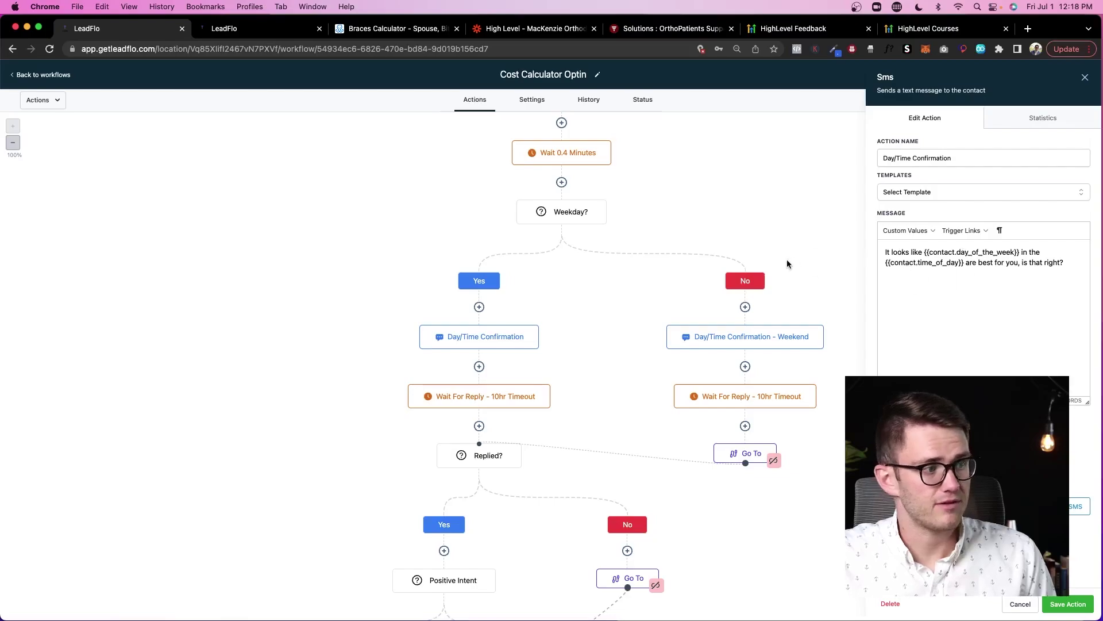
- Return to the workflow list, open Cost Calculator Optin - Open Scheduling, and open its Which Days Question text to read the message
left_click(28, 76)
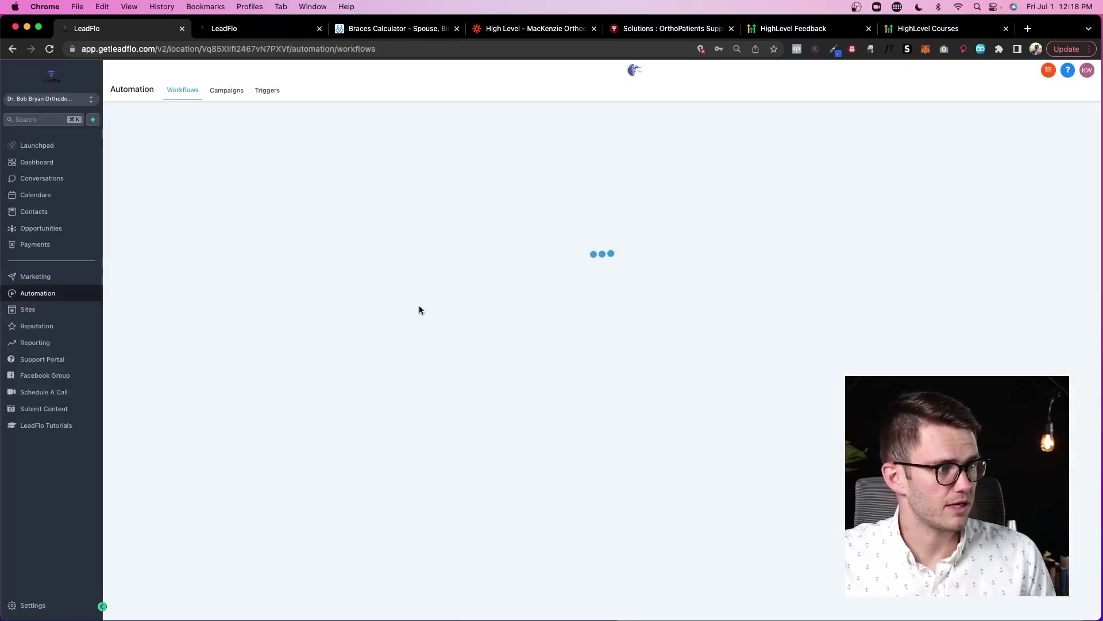
left_click(408, 318)
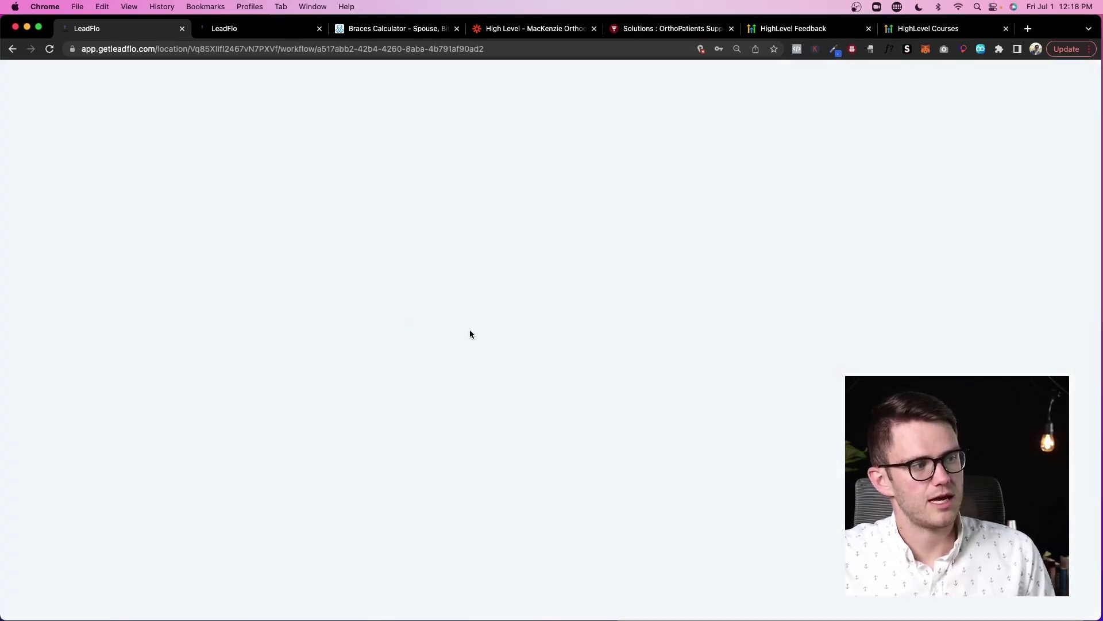
scroll(447, 358, "down", 6)
scroll(449, 361, "up", 6)
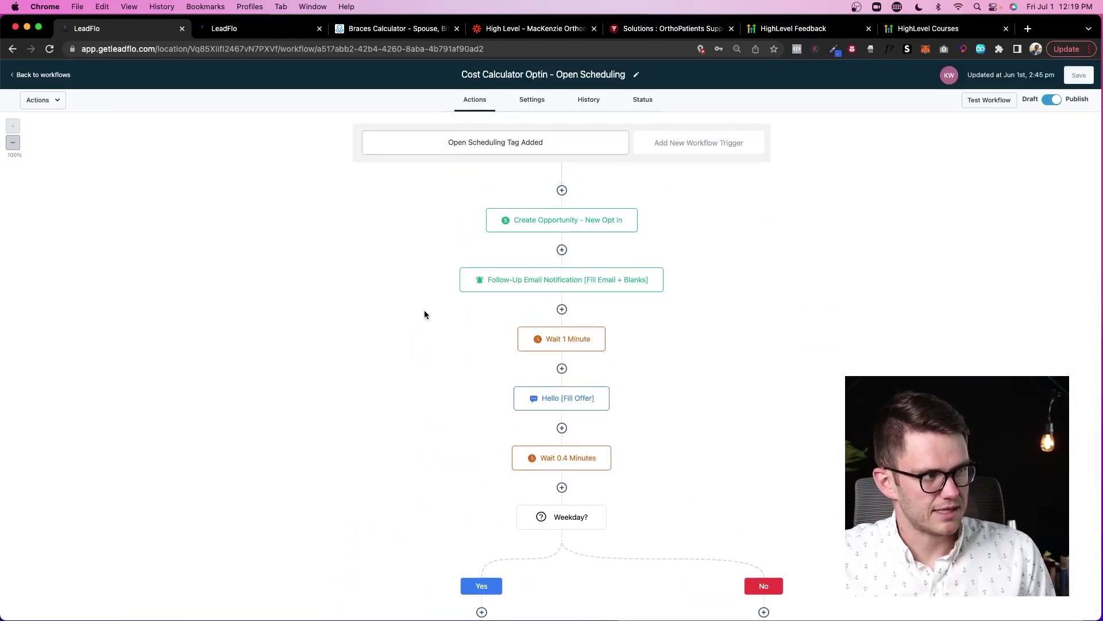
scroll(424, 309, "down", 4)
left_click(490, 426)
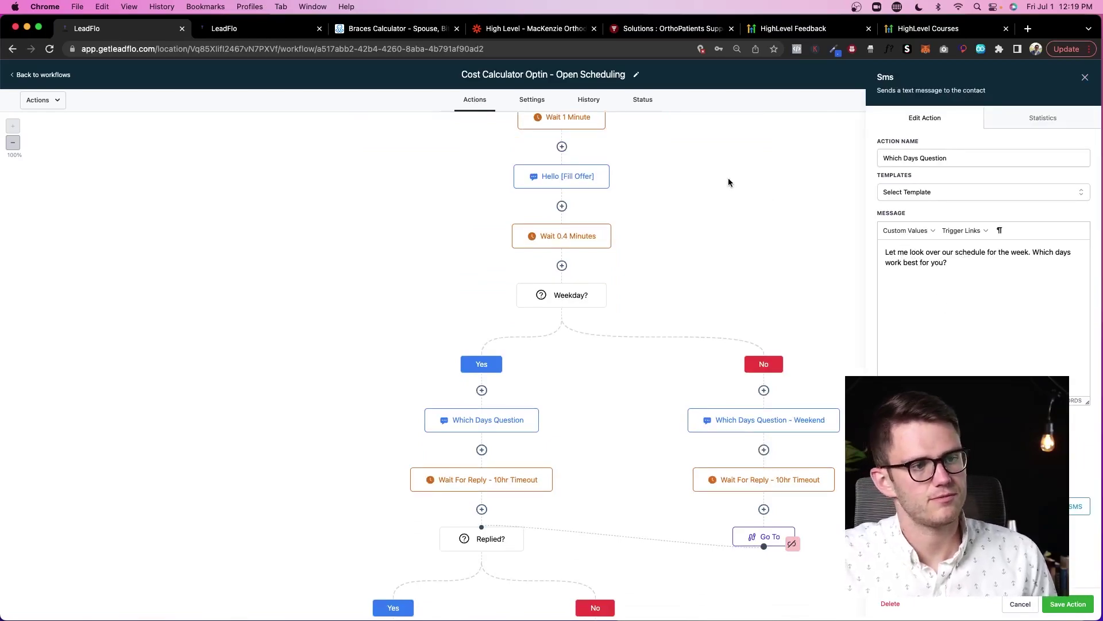
- Examine the sequence after the Which Days Question, from the reply wait through both Replied? branches, and go back to the Weekday? condition
scroll(471, 289, "down", 2)
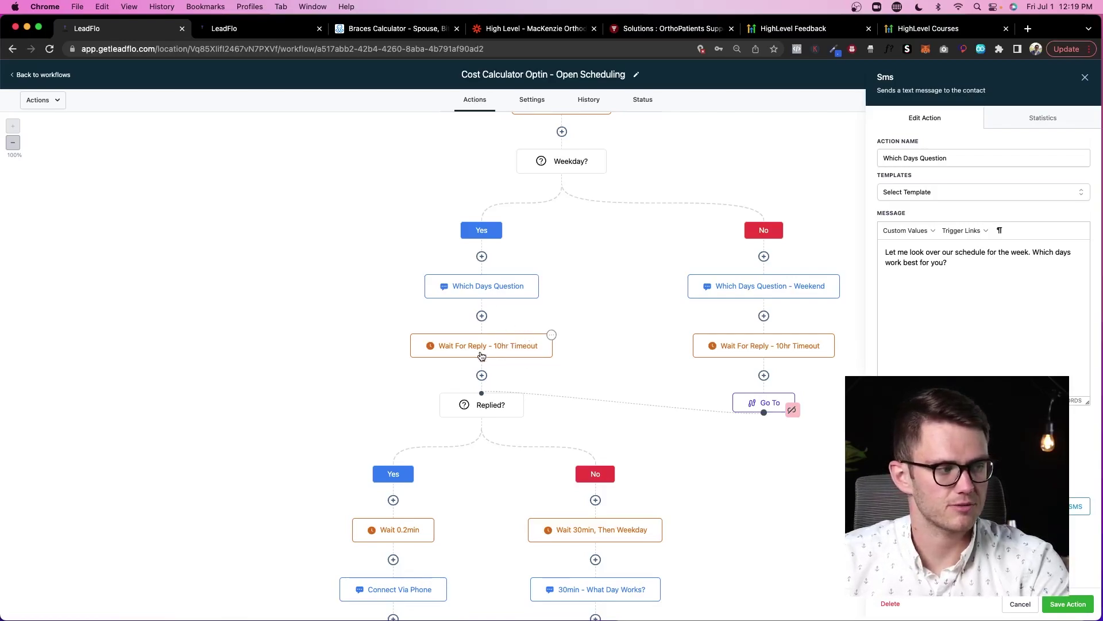
scroll(498, 345, "down", 2)
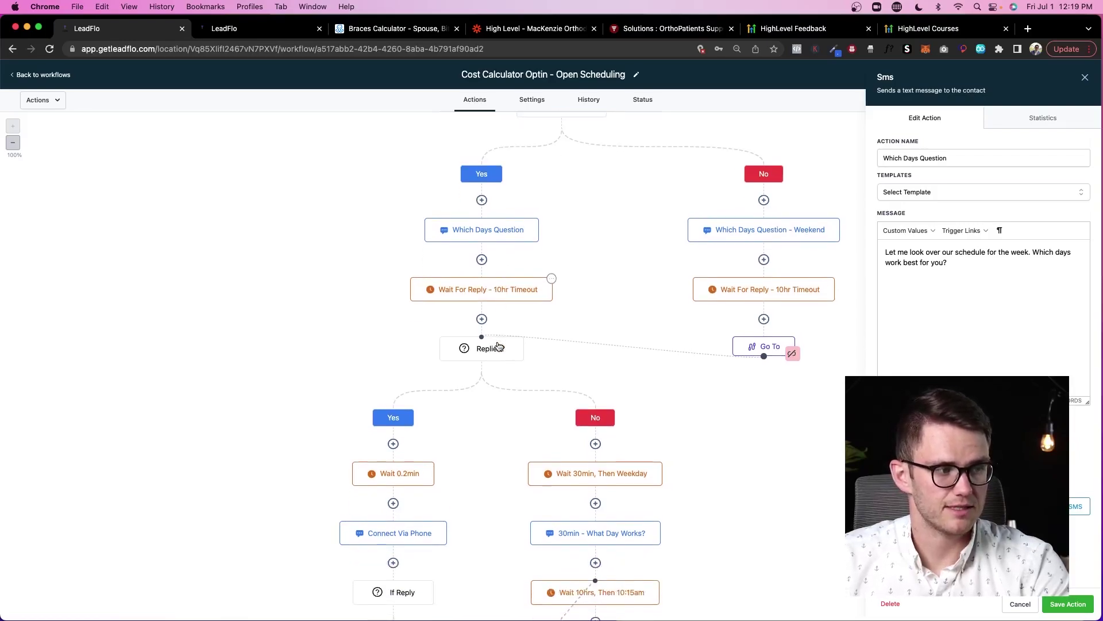
scroll(477, 296, "down", 1)
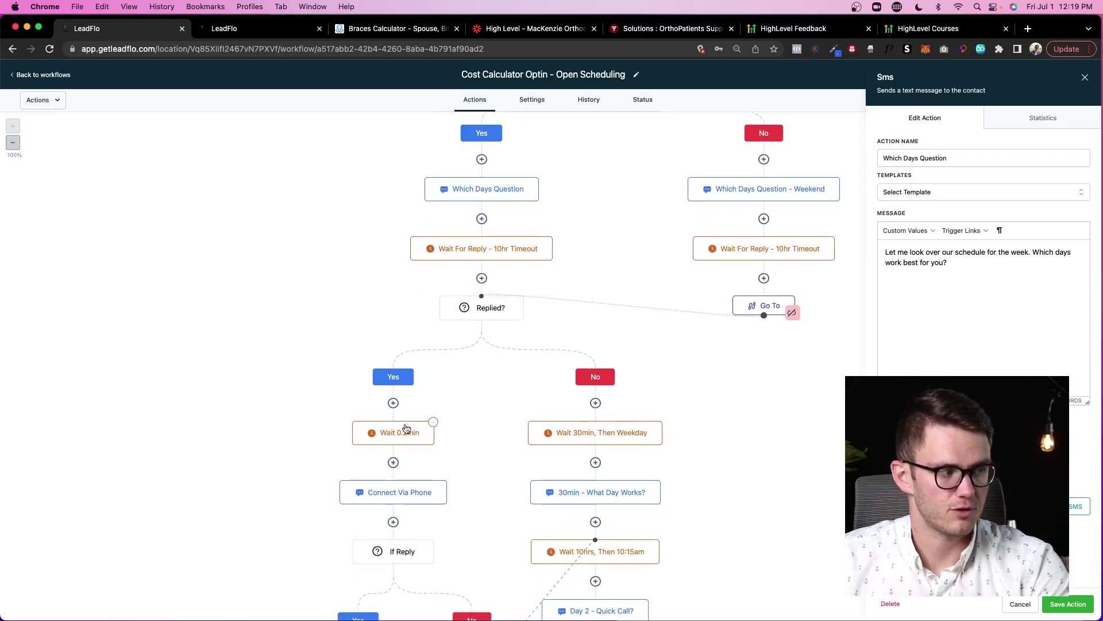
scroll(391, 423, "down", 2)
scroll(494, 247, "up", 6)
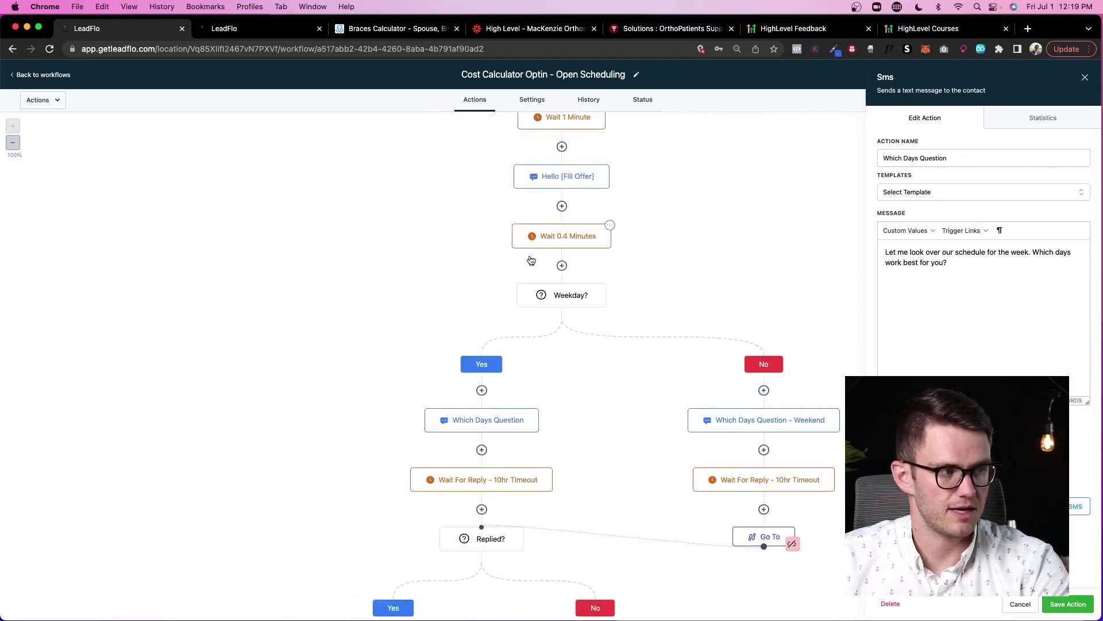
scroll(411, 359, "down", 2)
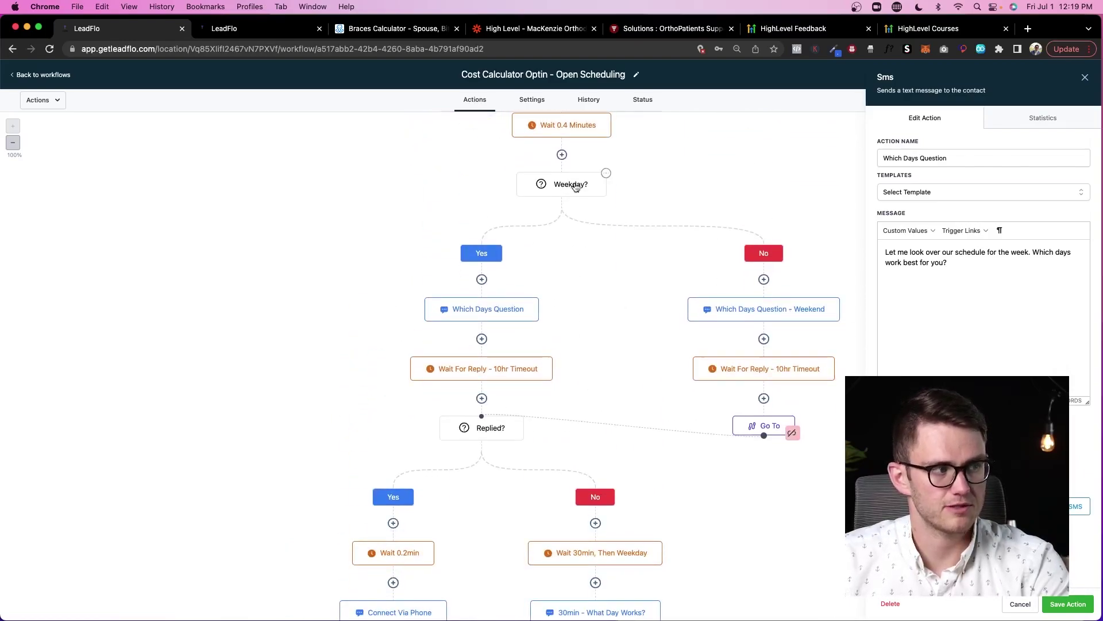
- Open the Which Days Question - Weekend text, highlight its message, and check the Wait For Reply - 10hr Timeout action below it
left_click(833, 305)
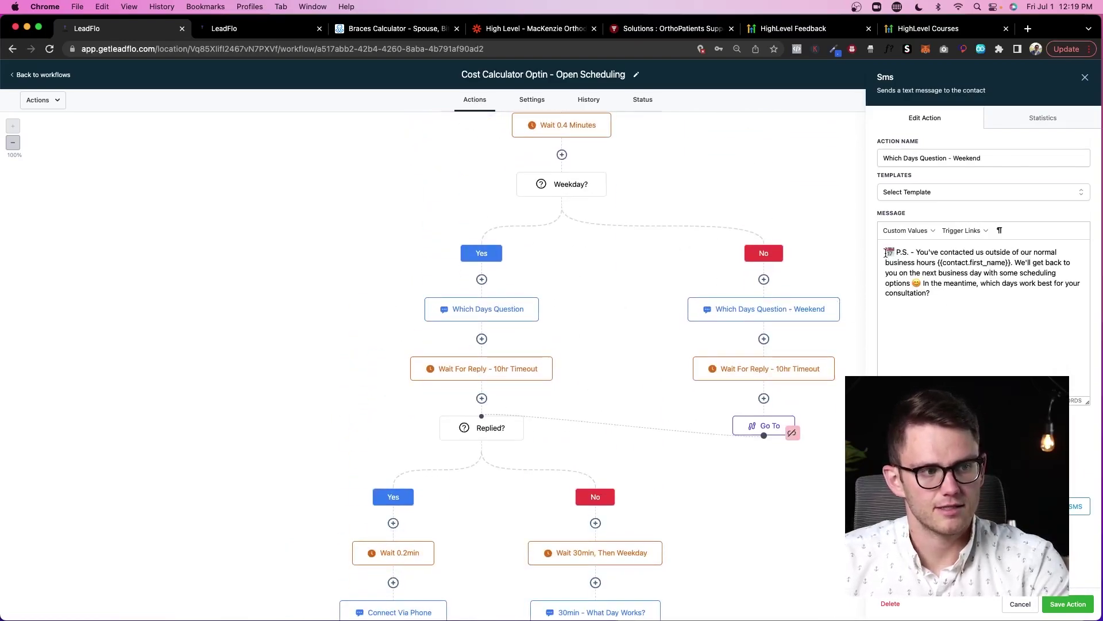
left_click_drag(885, 253, 946, 303)
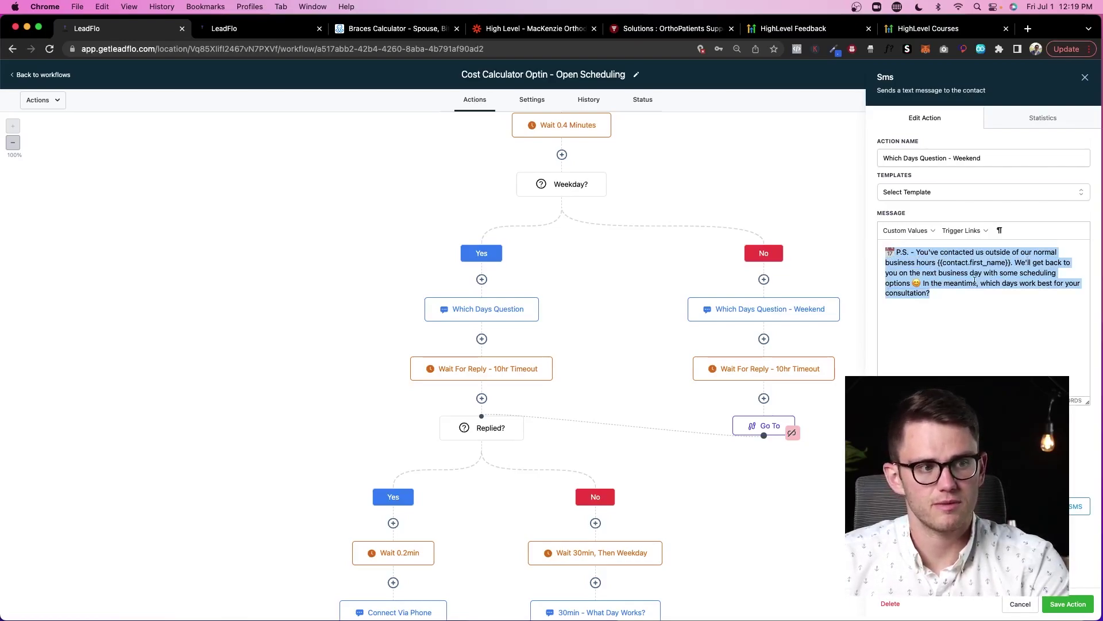
left_click(752, 368)
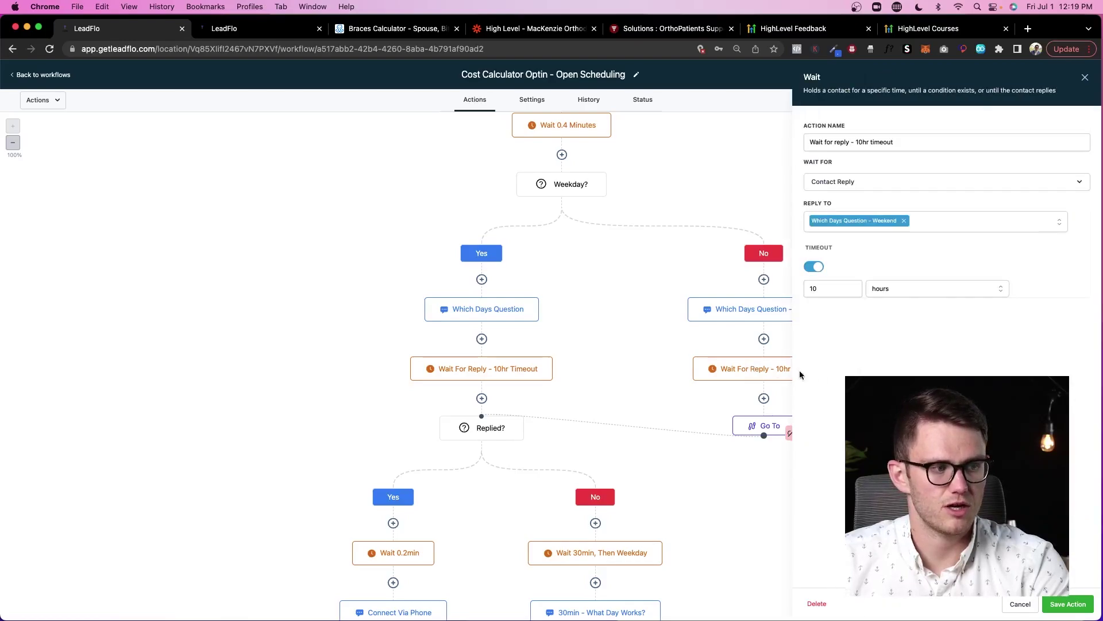
left_click(1086, 77)
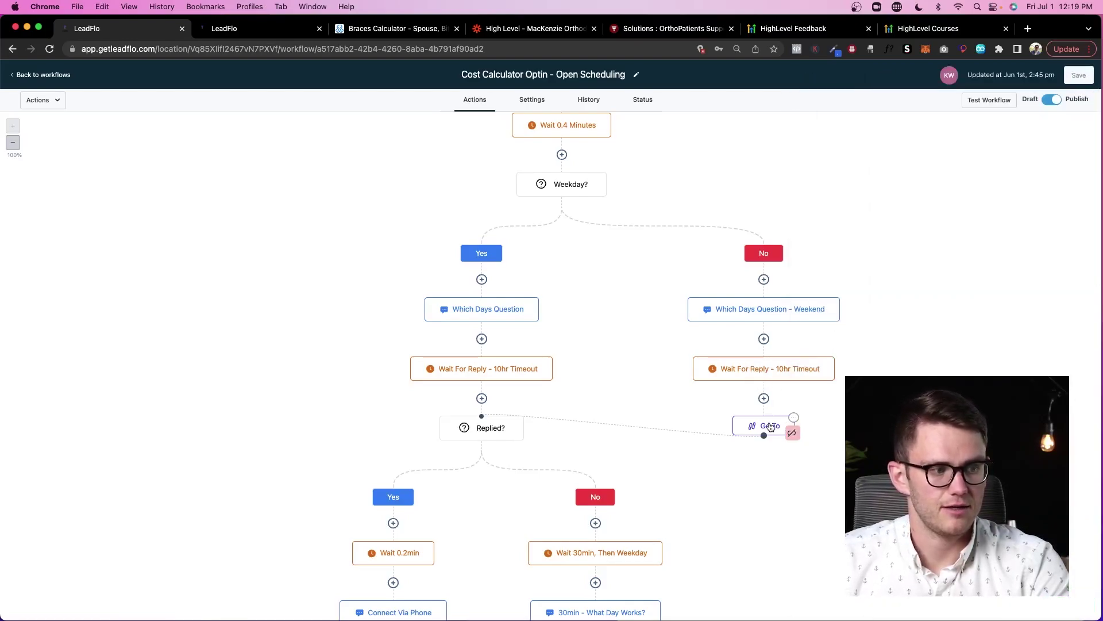
- Examine the Yes branch of Replied?, opening the Wait 0.2min action and the Connect Via Phone text to check the delay and message
scroll(485, 431, "down", 3)
scroll(475, 311, "down", 5)
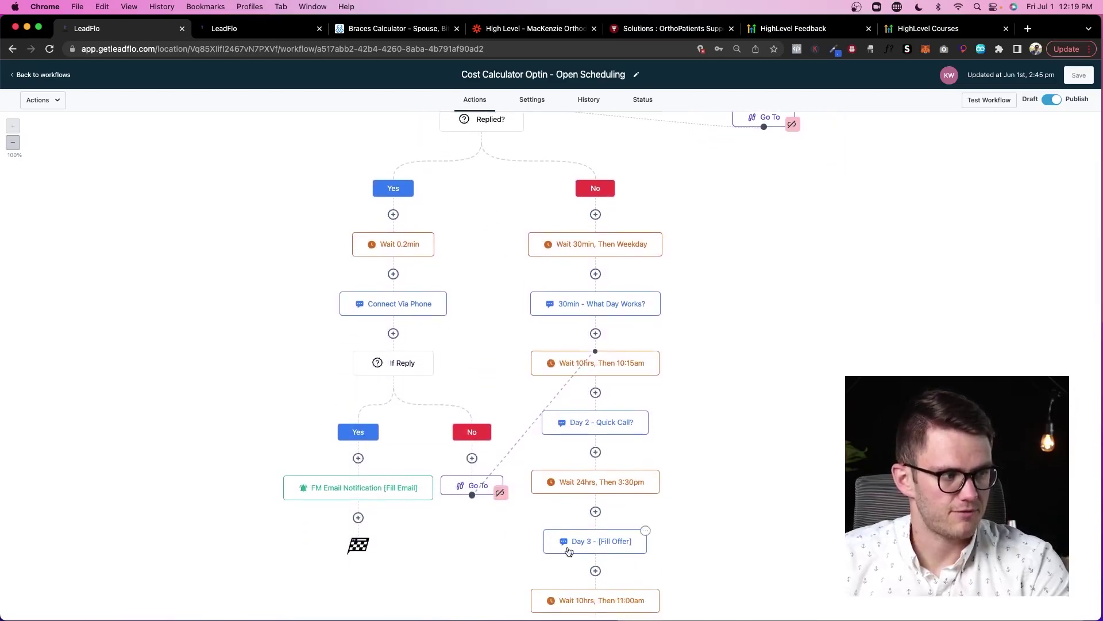
scroll(458, 236, "up", 2)
scroll(477, 230, "up", 4)
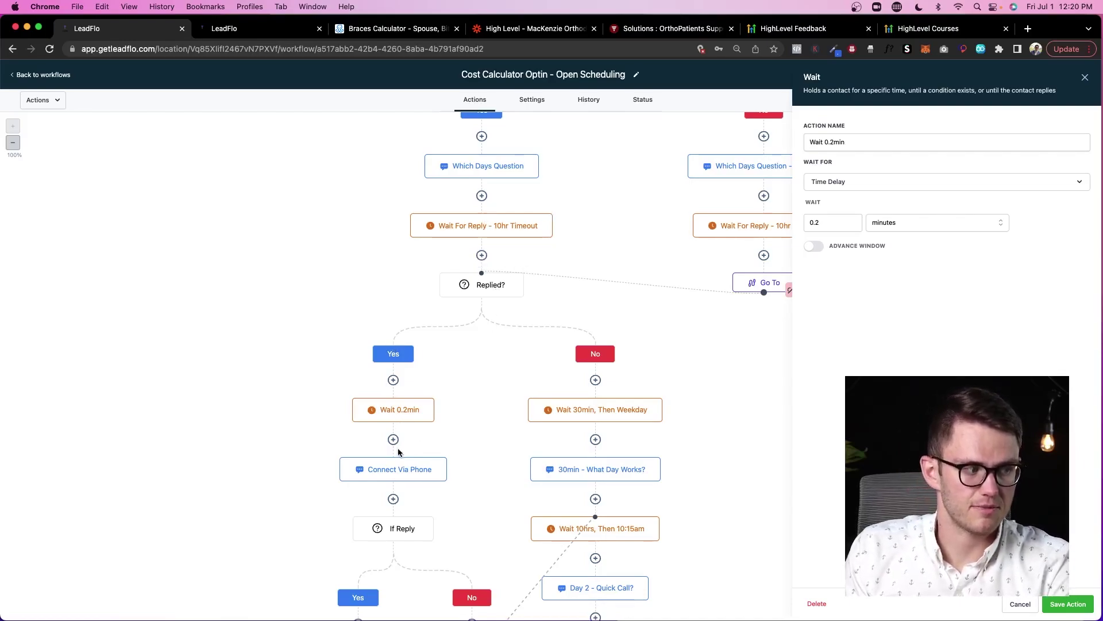
left_click(419, 474)
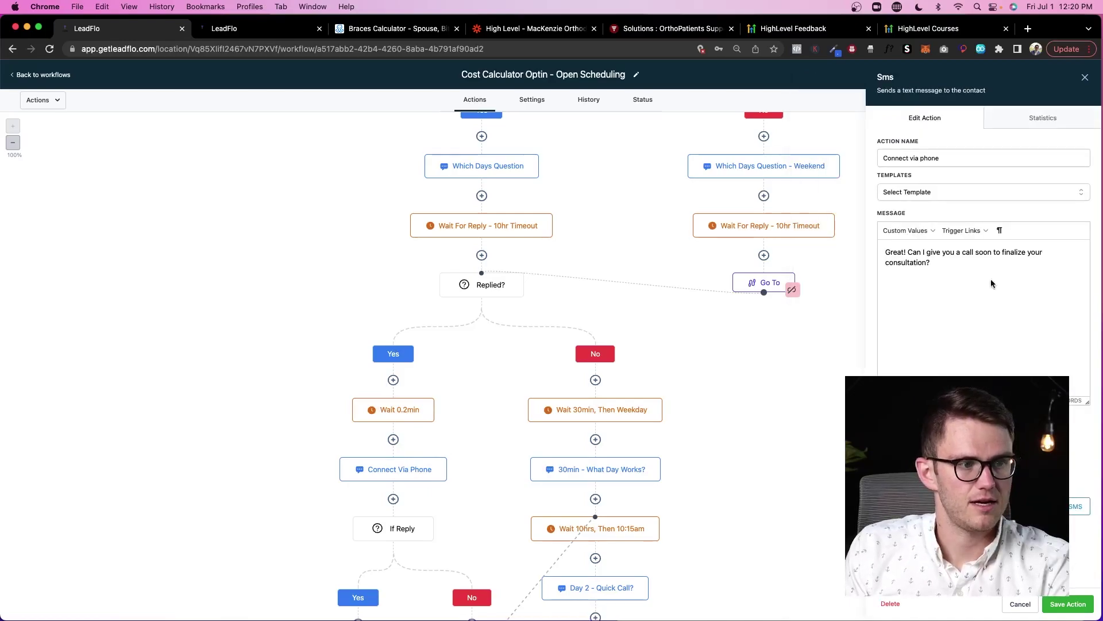
scroll(404, 283, "down", 5)
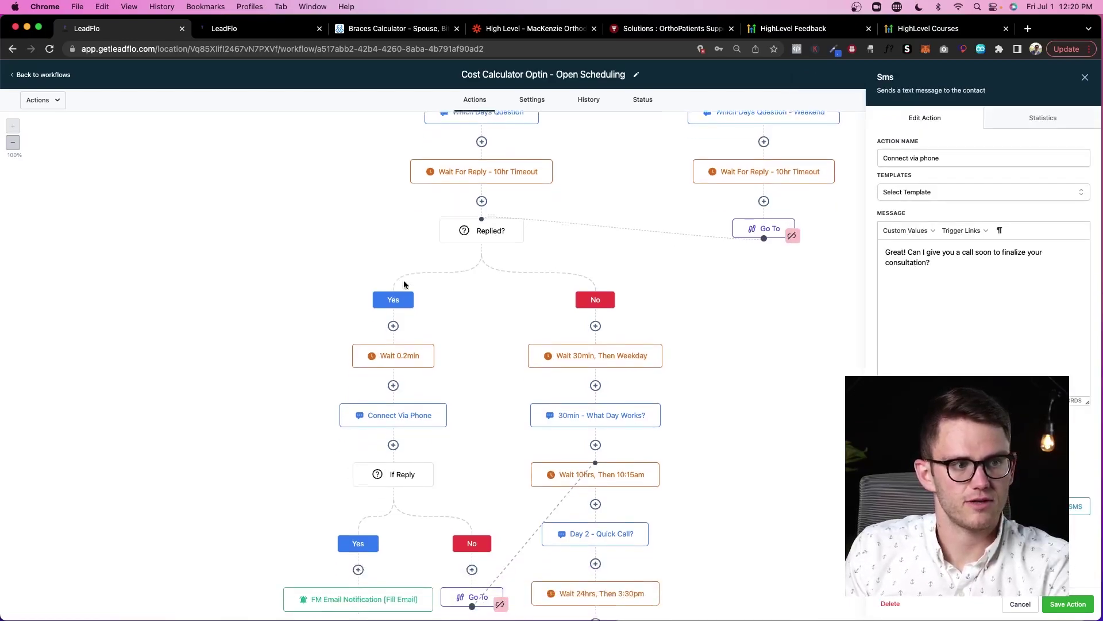
scroll(445, 343, "up", 1)
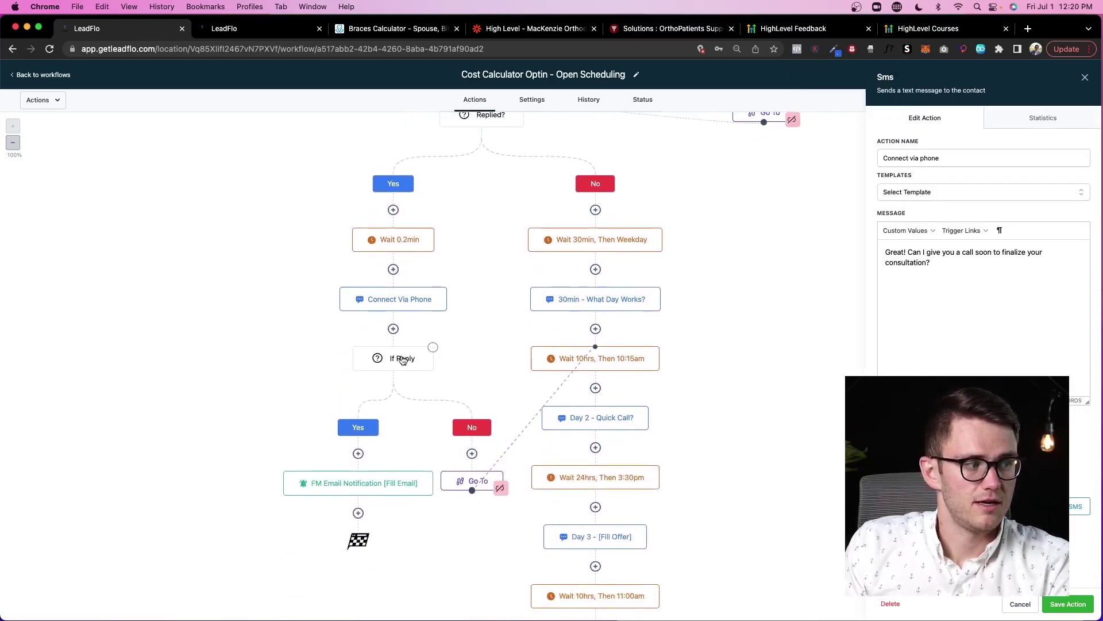
- Open the FM Email Notification [Fill Email] action under If Reply, examine its recipient, subject and message, and close it without changes
left_click(374, 489)
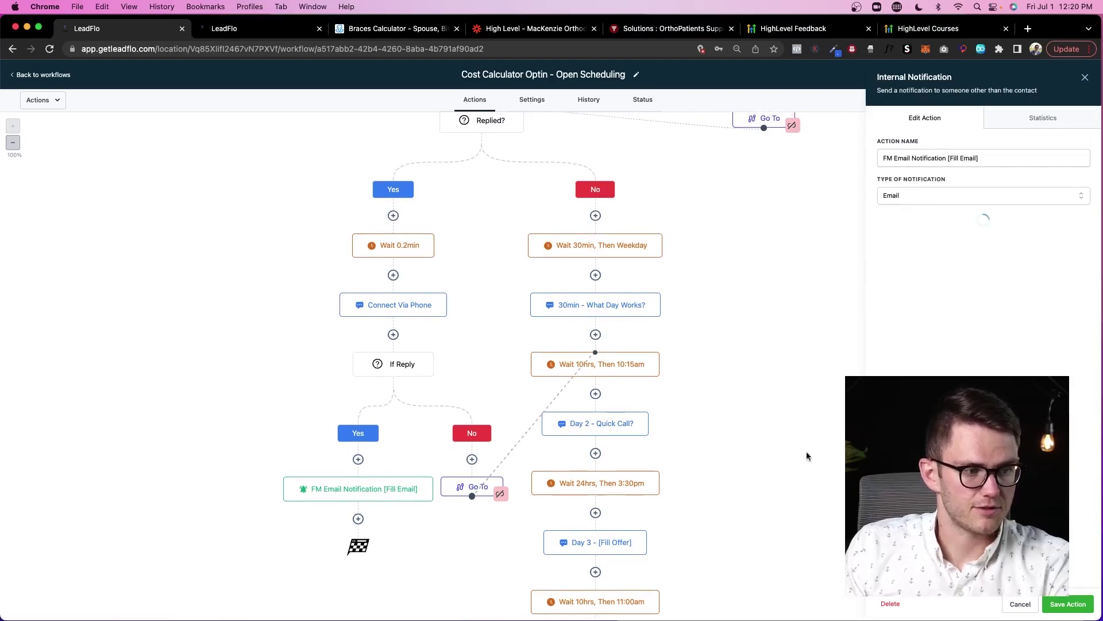
scroll(984, 287, "down", 4)
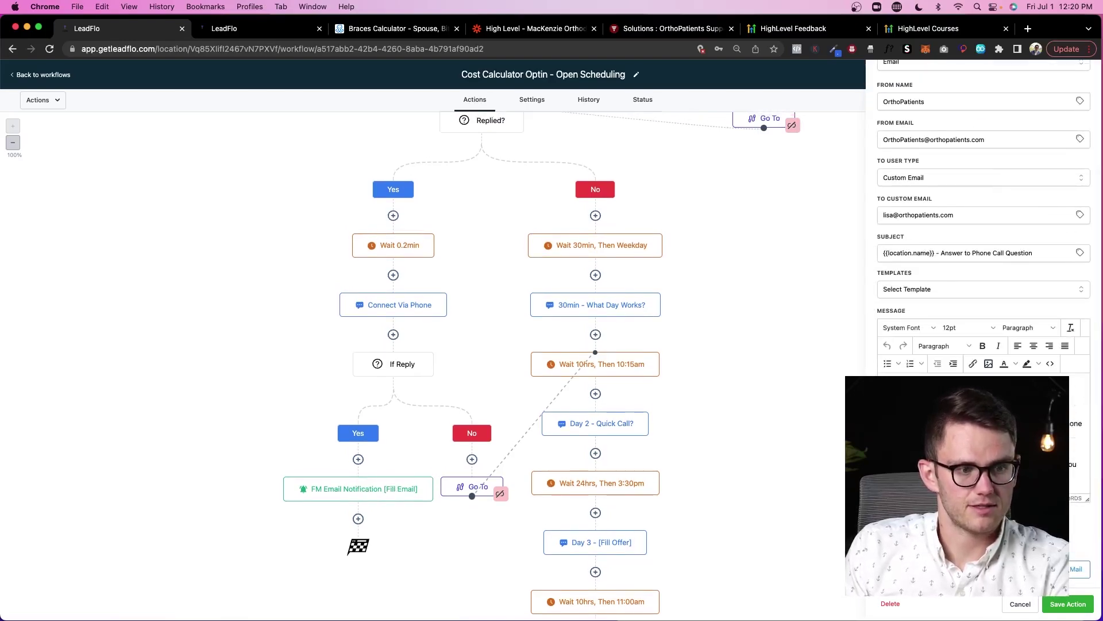
scroll(984, 434, "down", 4)
scroll(984, 434, "up", 2)
scroll(984, 434, "down", 4)
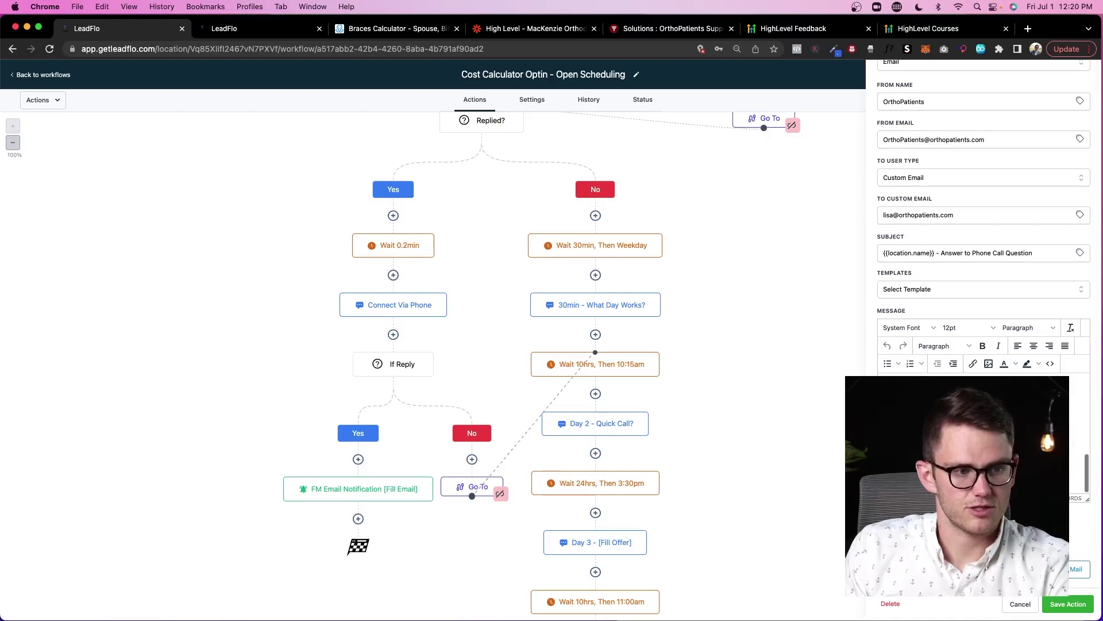
scroll(984, 434, "up", 2)
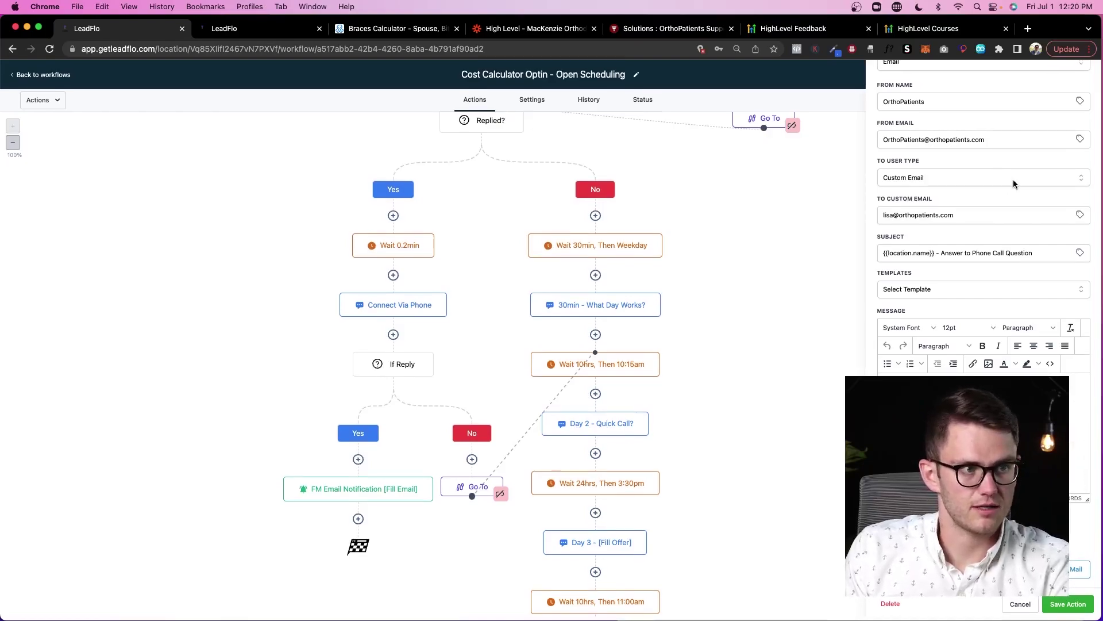
scroll(1015, 183, "up", 4)
left_click(1084, 77)
- Review the follow-up sequence on the No branch of Replied?, from the 30-minute wait through the Day 2 and Day 3 texts and beyond
scroll(478, 467, "down", 1)
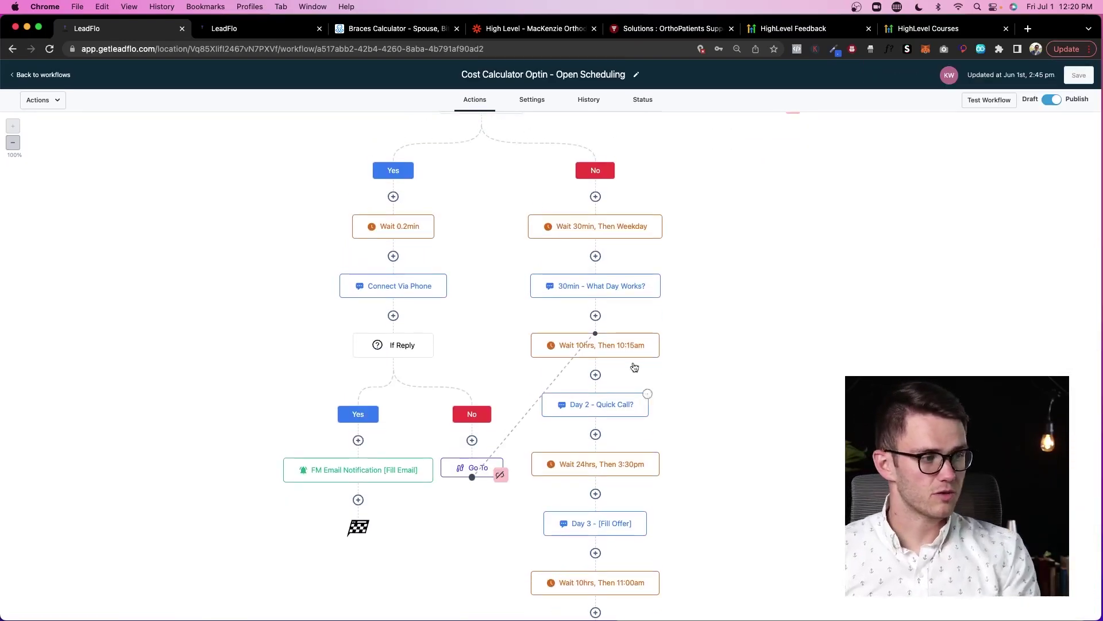
scroll(619, 392, "down", 10)
scroll(618, 391, "up", 15)
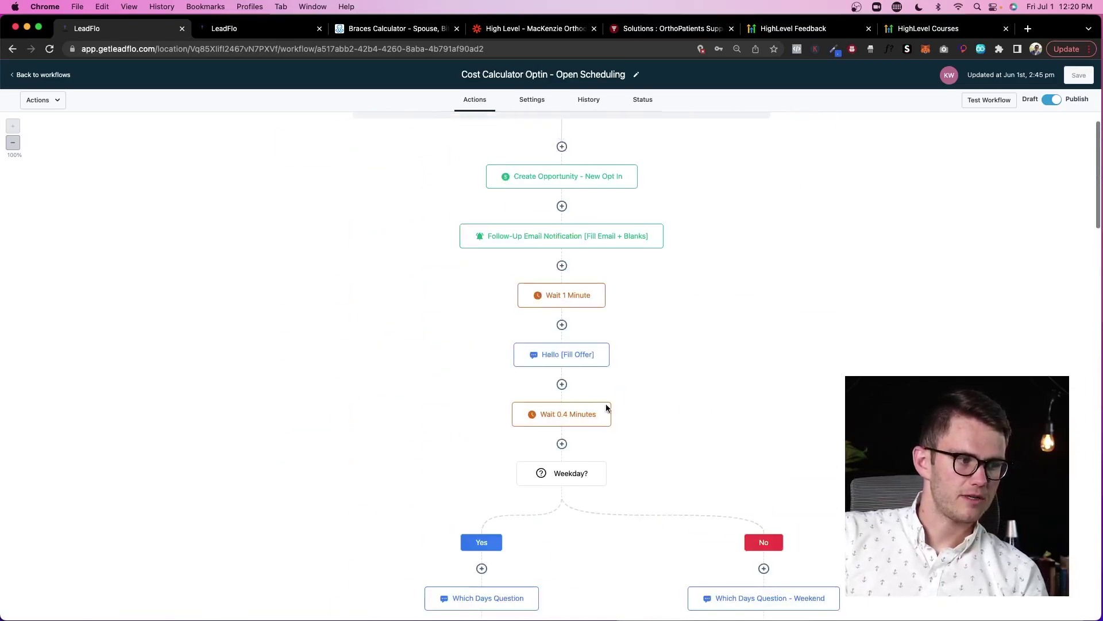
scroll(604, 408, "down", 9)
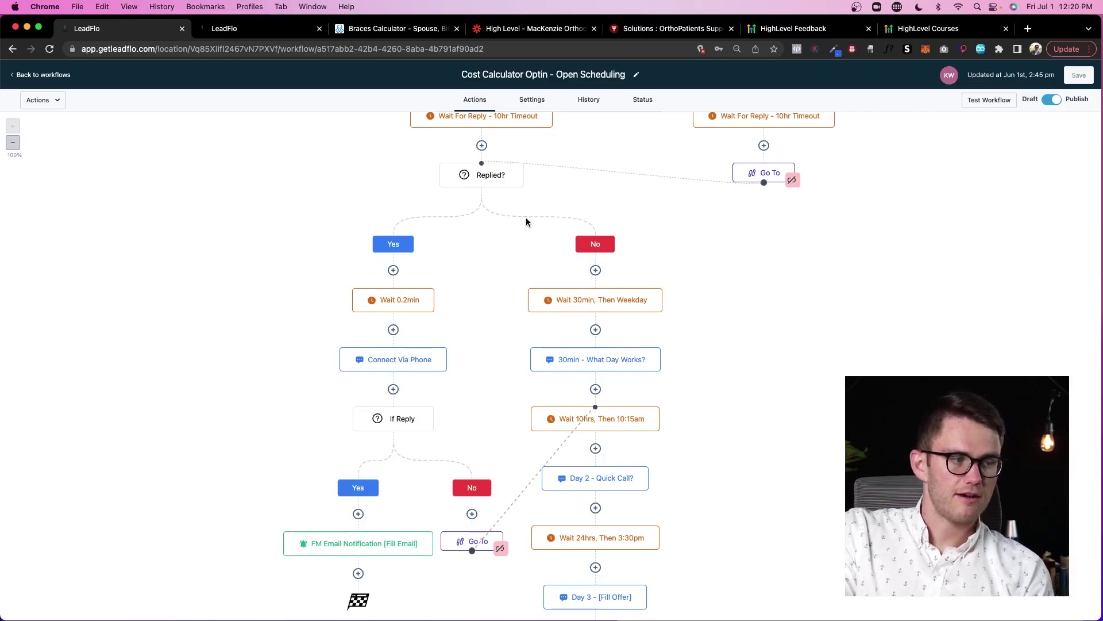
- Examine the Wait 30min, Then Weekday delay and its resume window, the 30min - What Day Works? text, and the 10-hour wait below
left_click(597, 307)
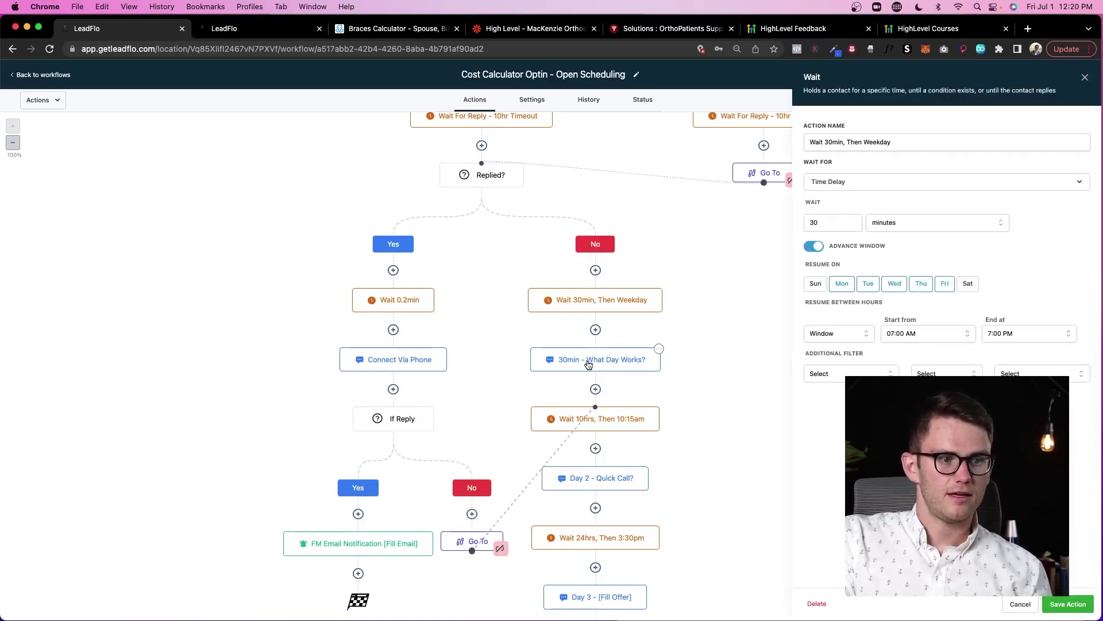
left_click_drag(589, 364, 1065, 349)
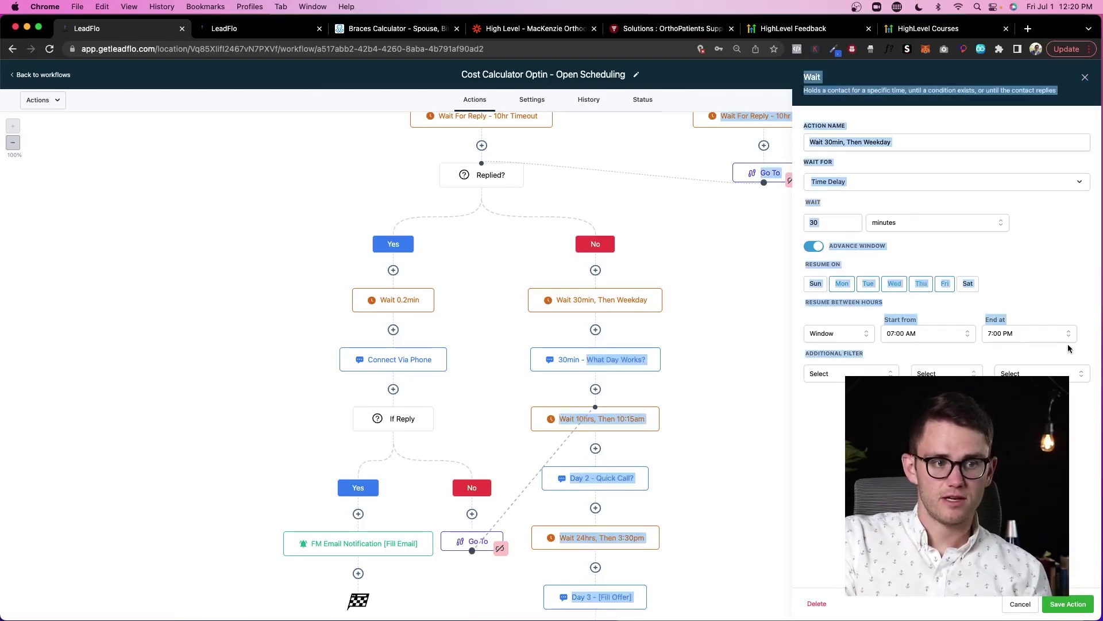
left_click(901, 336)
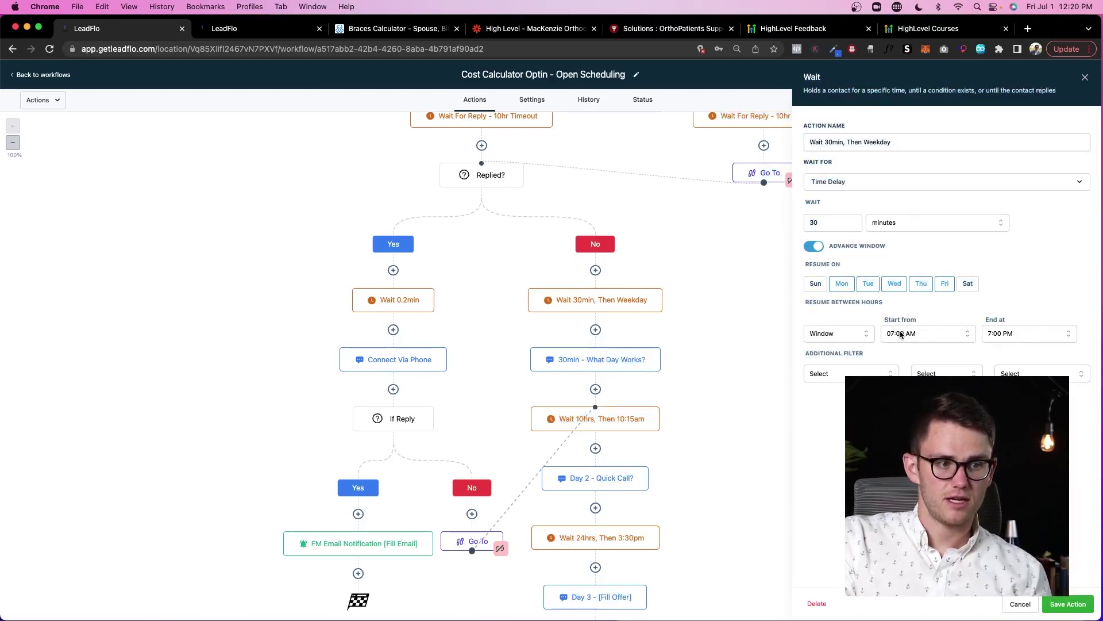
left_click(581, 367)
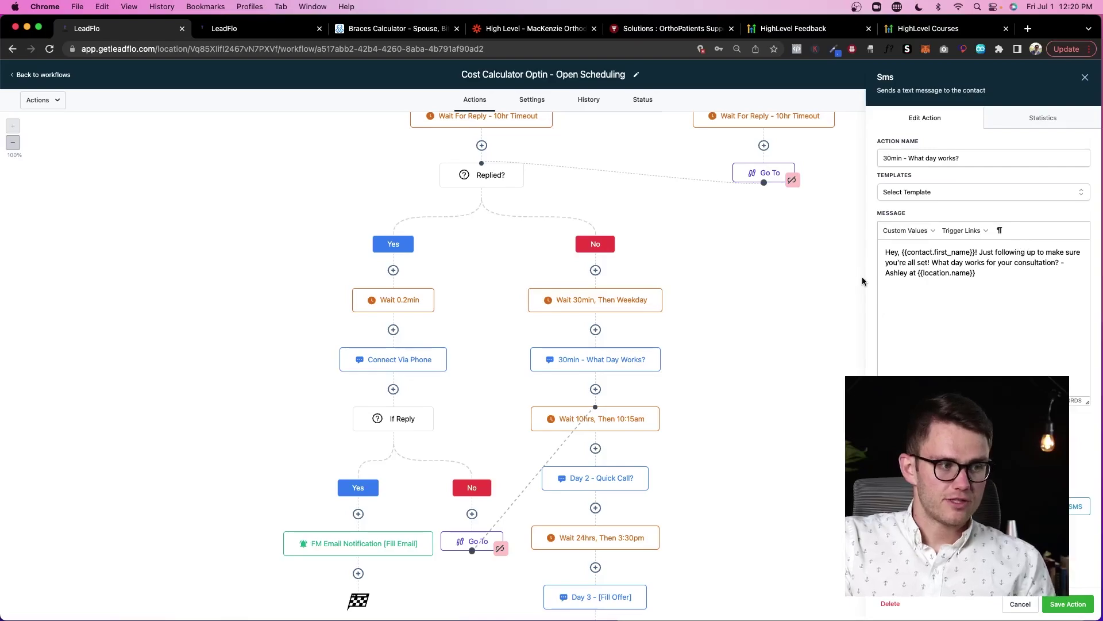
left_click(599, 420)
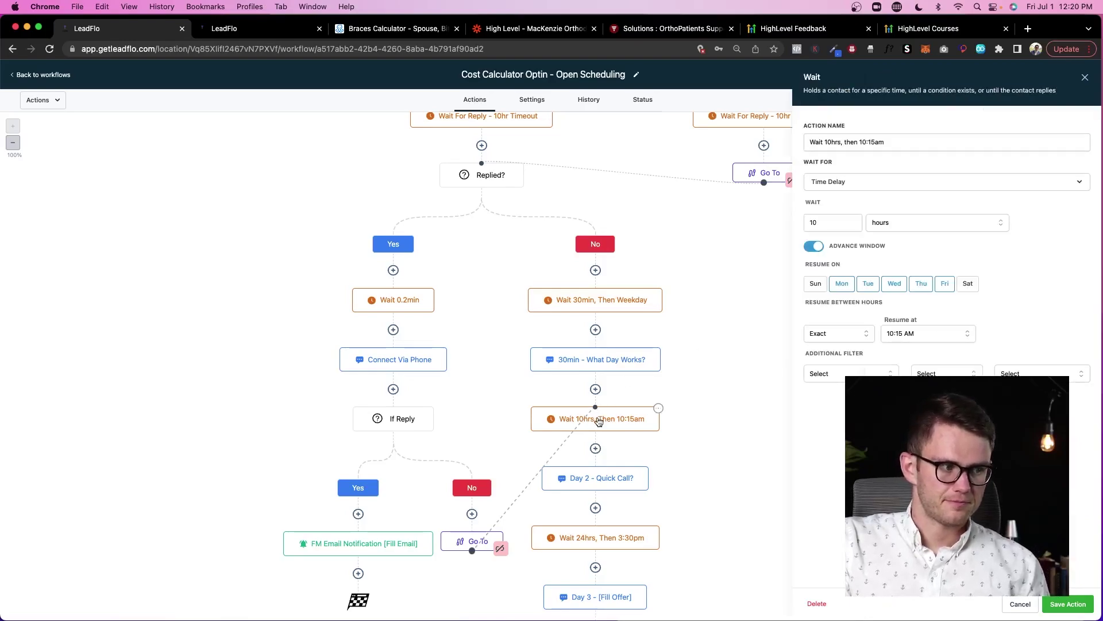
left_click(652, 300)
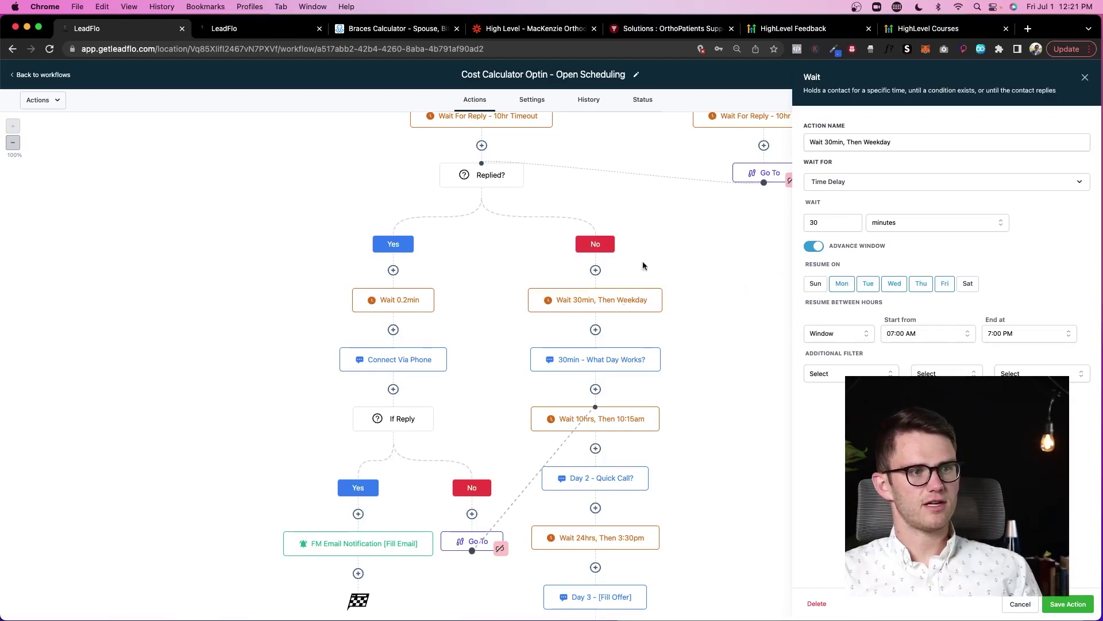
left_click(580, 367)
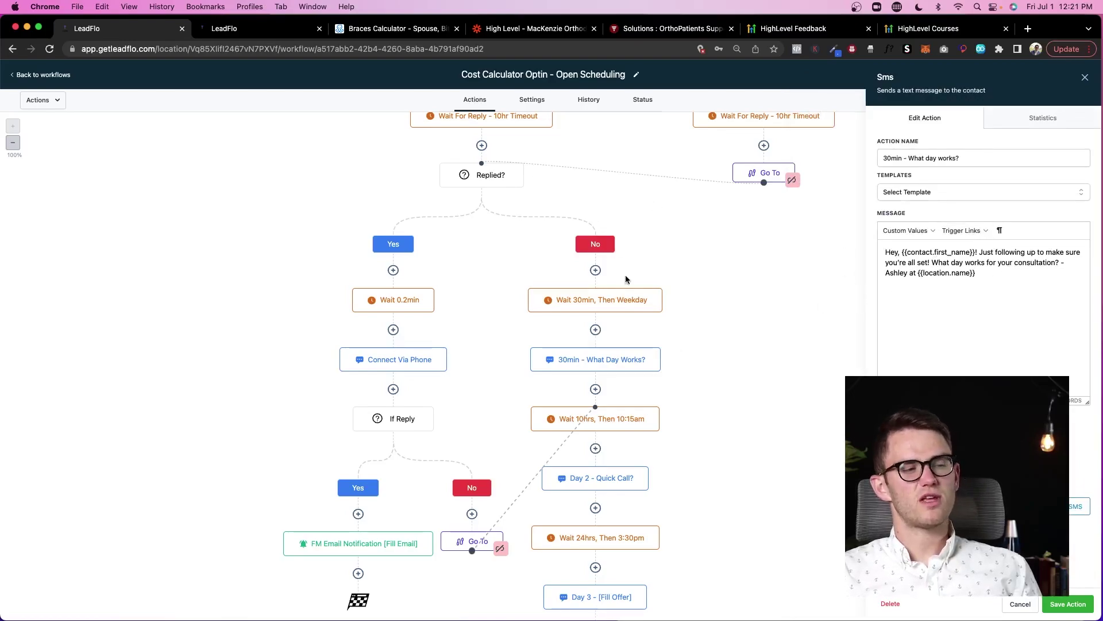
- Check the schedule of the Wait 10hrs, Then 10:15am action and the message of the Day 2 - Quick Call? text
scroll(581, 390, "down", 4)
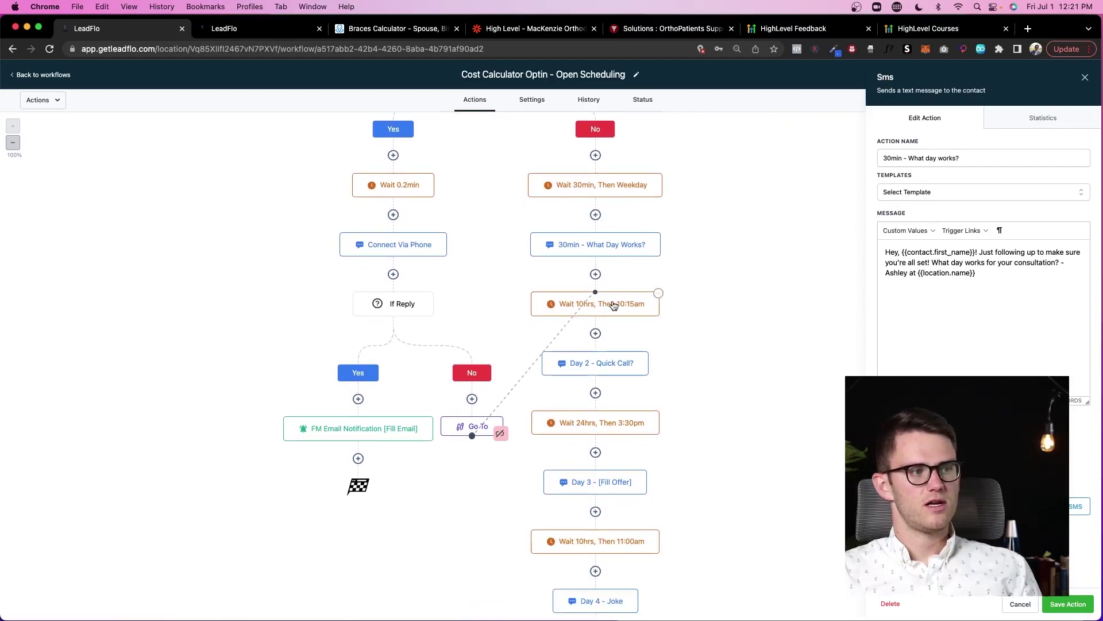
left_click(612, 305)
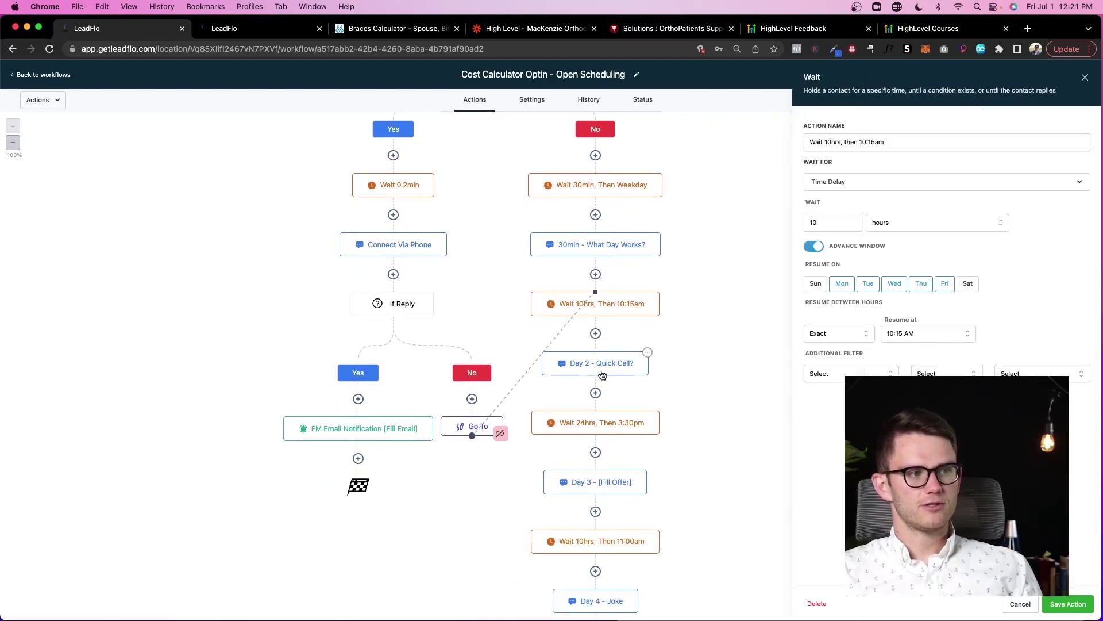
left_click(635, 361)
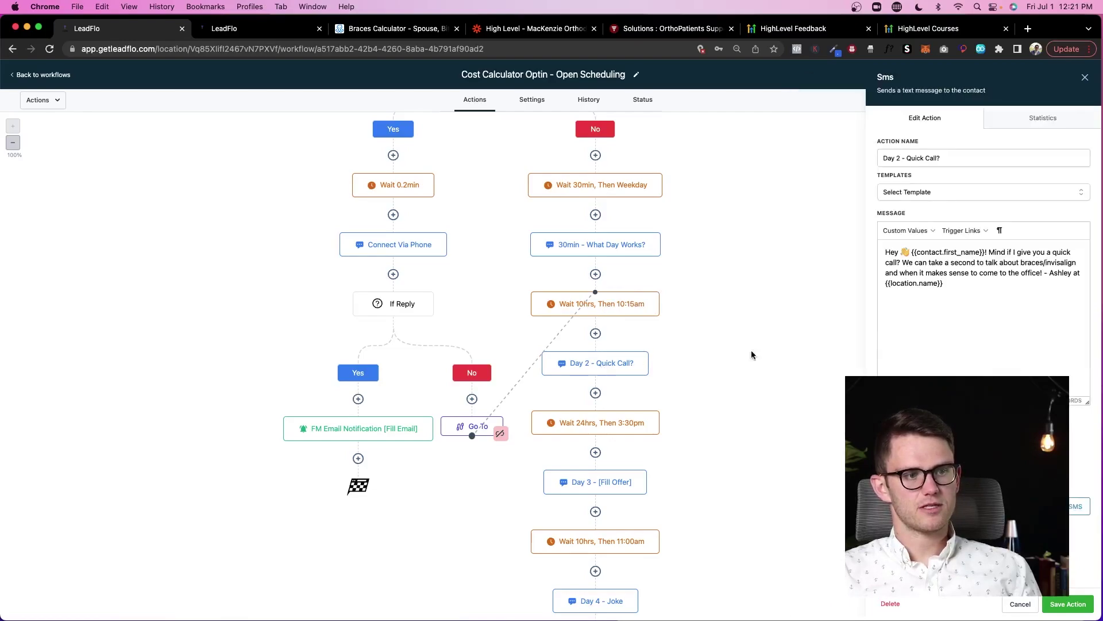
- Open the waits and texts for Day 3 - [Fill Offer] and Day 4 - Joke to check their timing and messages
scroll(634, 411, "down", 2)
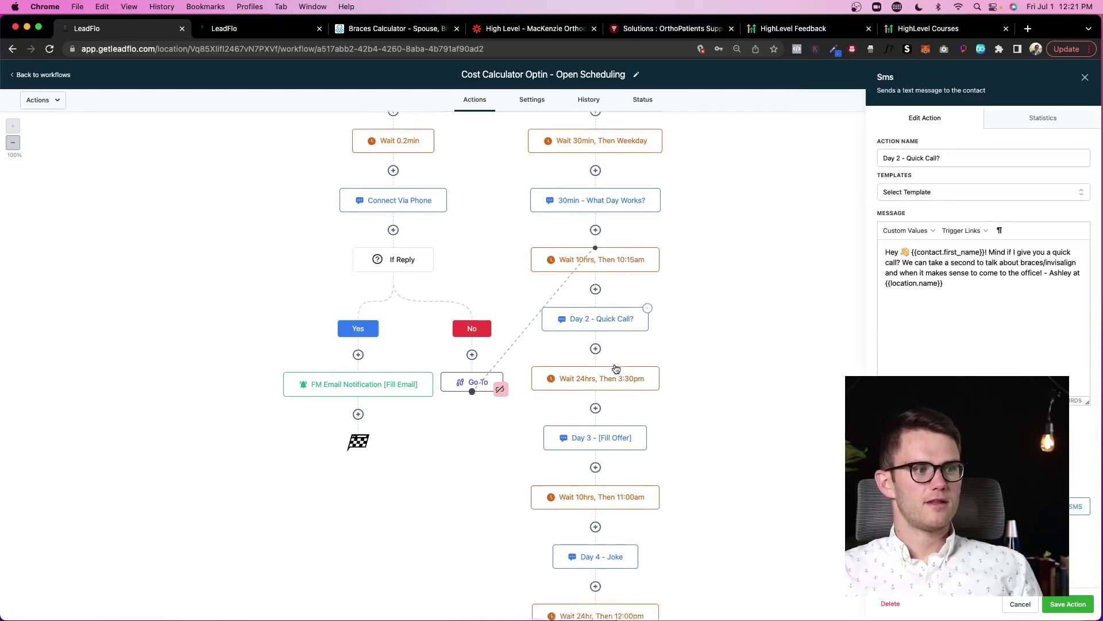
left_click(634, 370)
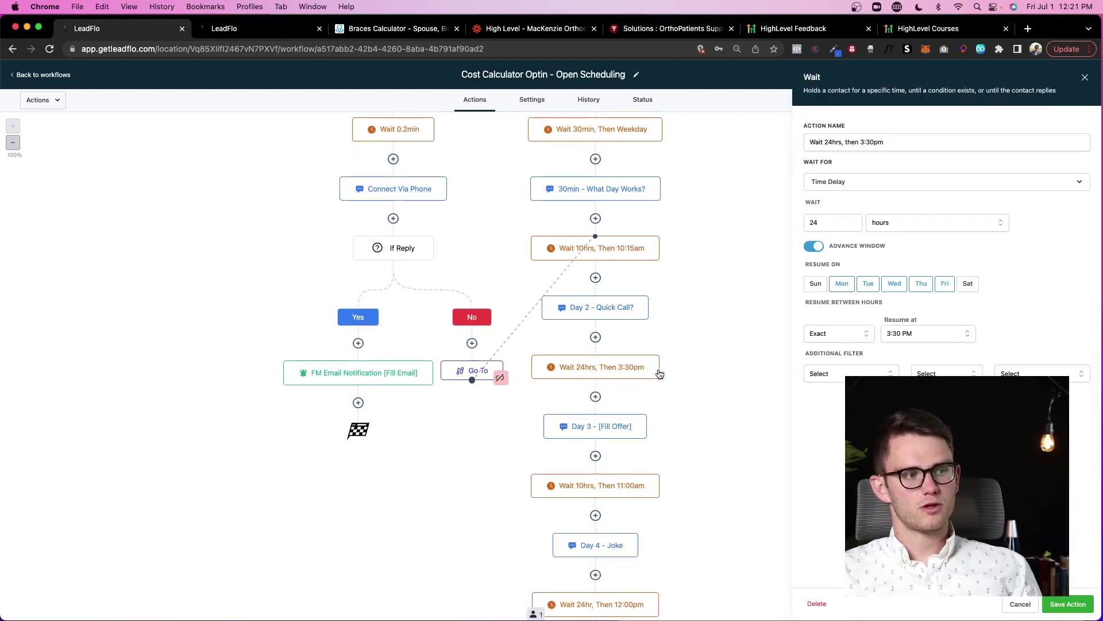
left_click(612, 432)
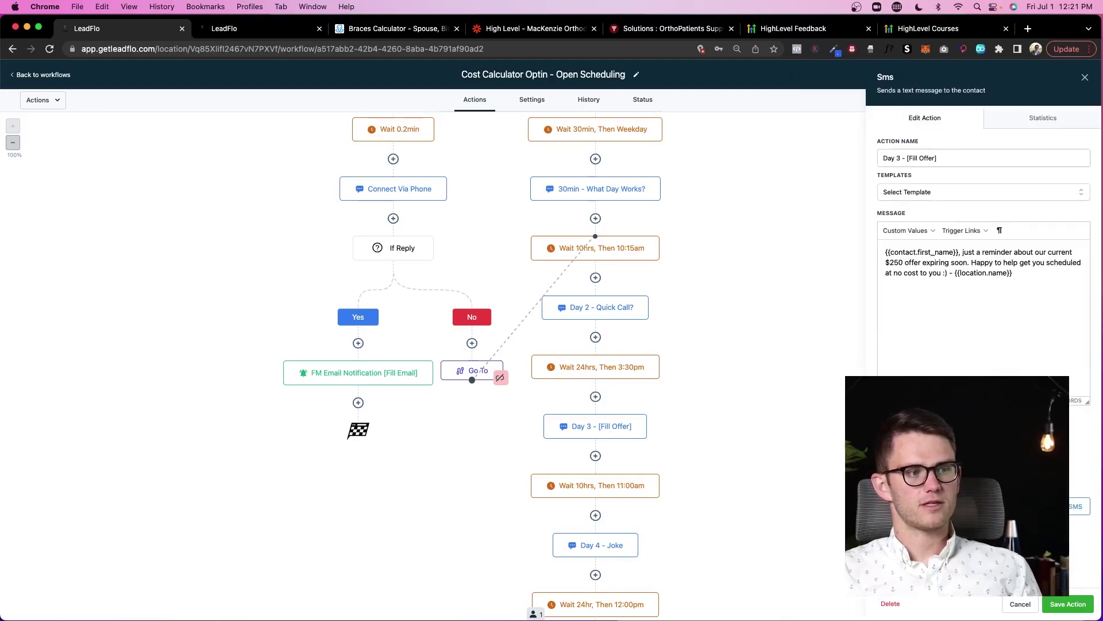
scroll(639, 409, "down", 4)
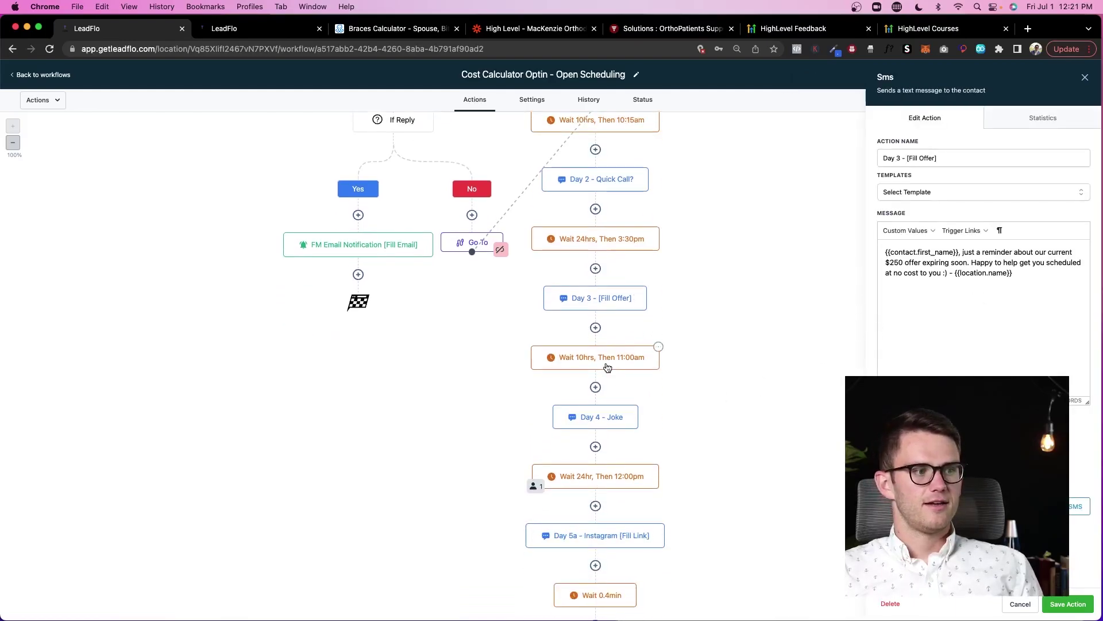
left_click(608, 363)
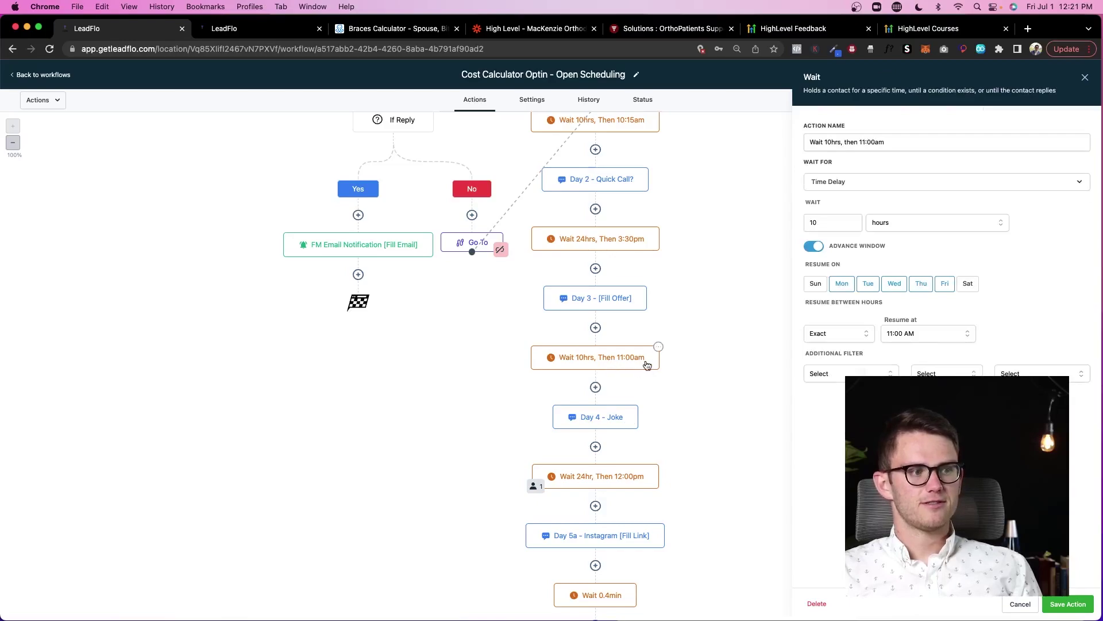
left_click(604, 420)
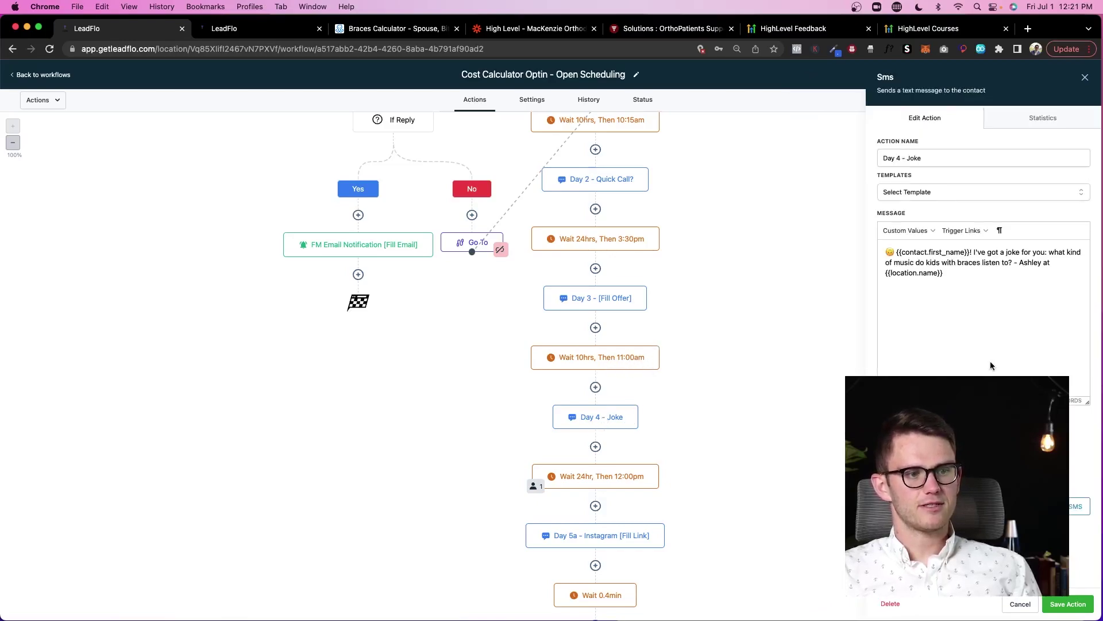
- Reopen the Wait 10hrs, Then 10:15am action to examine its allowed weekdays and exact resume time
scroll(636, 334, "up", 1)
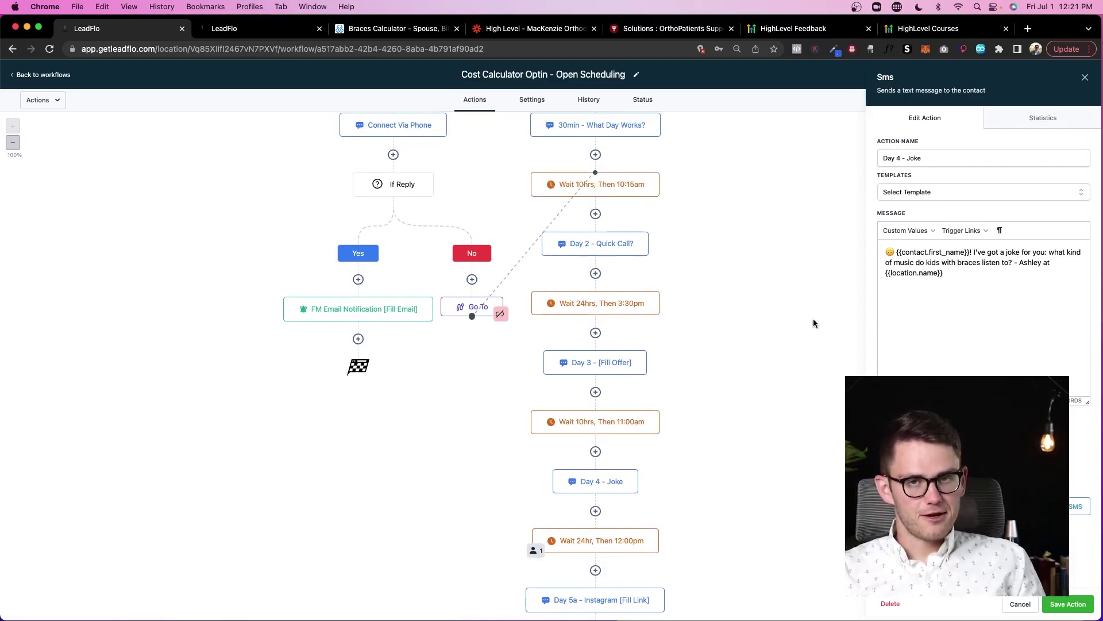
scroll(720, 336, "up", 1)
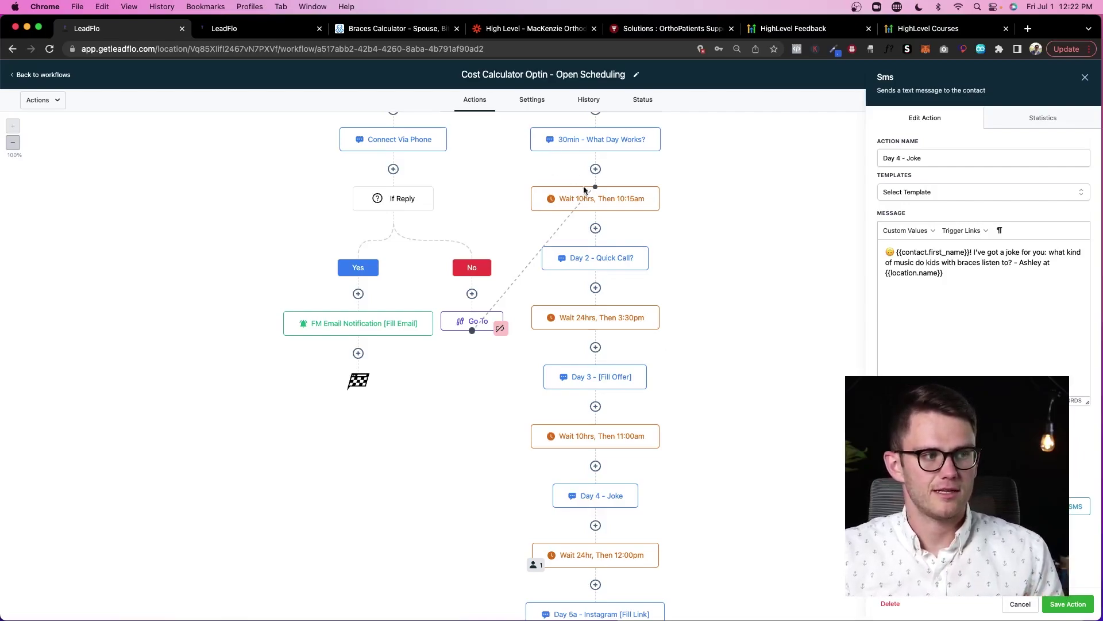
left_click(616, 205)
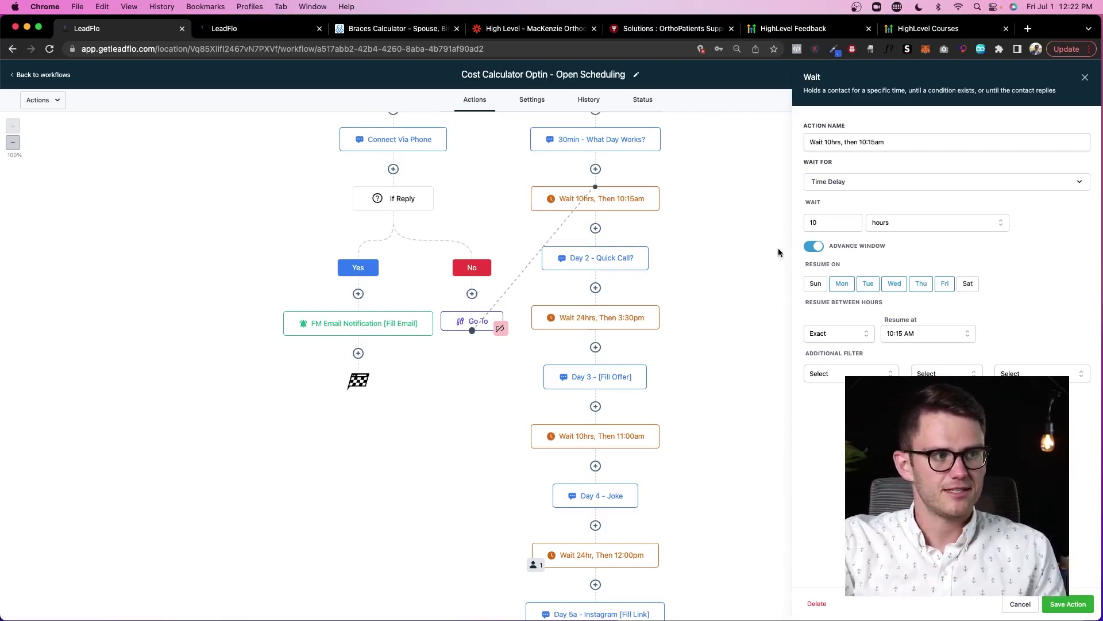
scroll(636, 247, "up", 3)
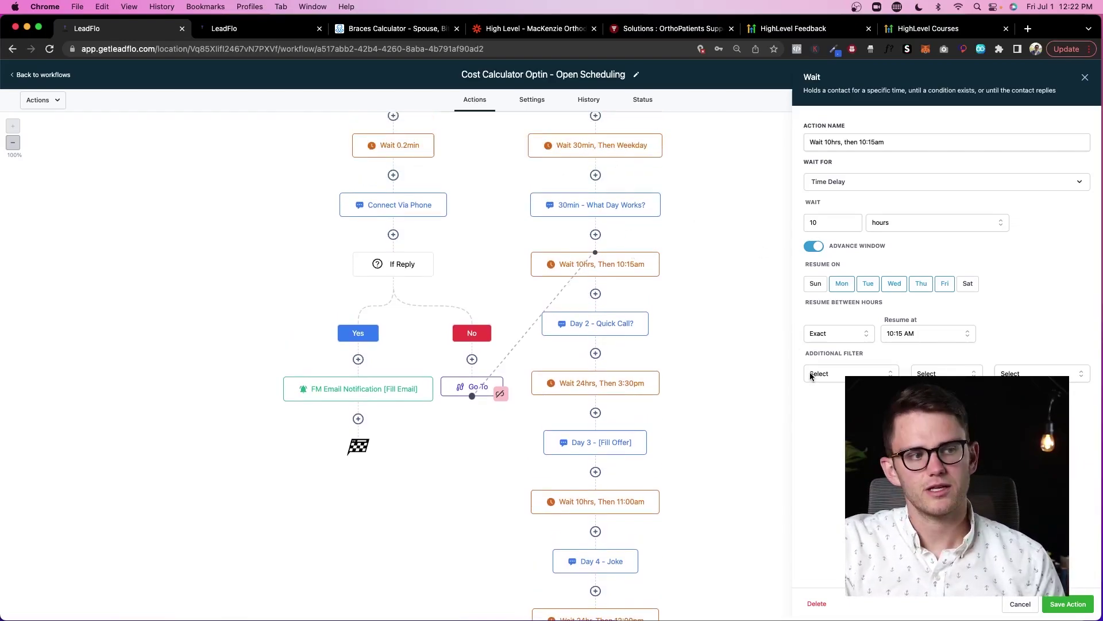
scroll(633, 357, "down", 1)
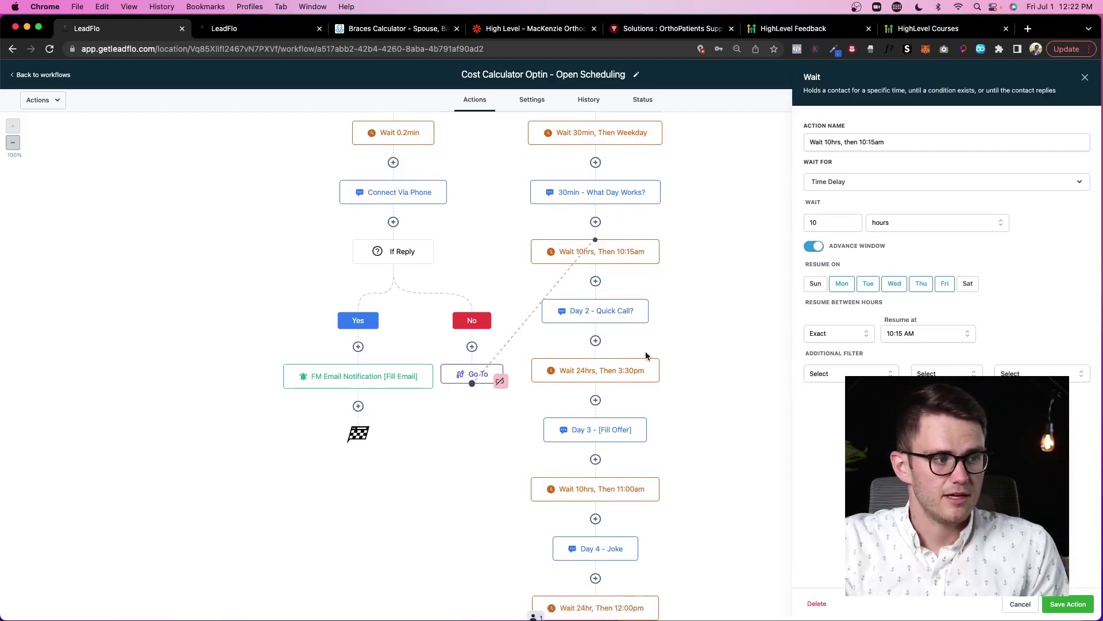
- Review the remaining follow-up sequence through the Month 6 text, checking where contacts are waiting, and close the wait action without changes
scroll(651, 357, "down", 10)
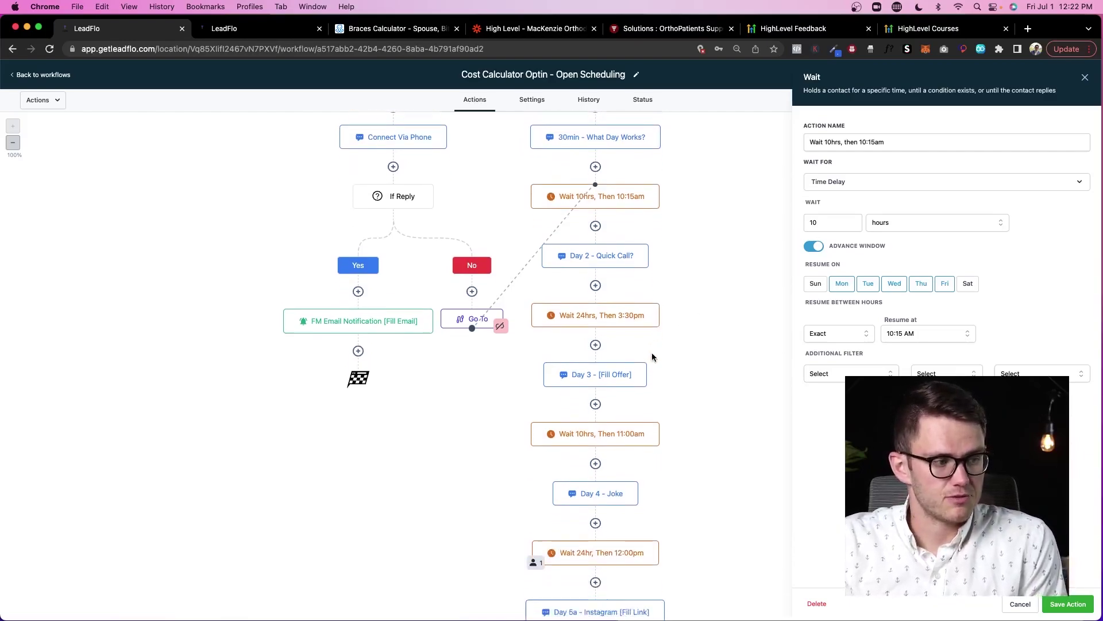
scroll(652, 356, "down", 17)
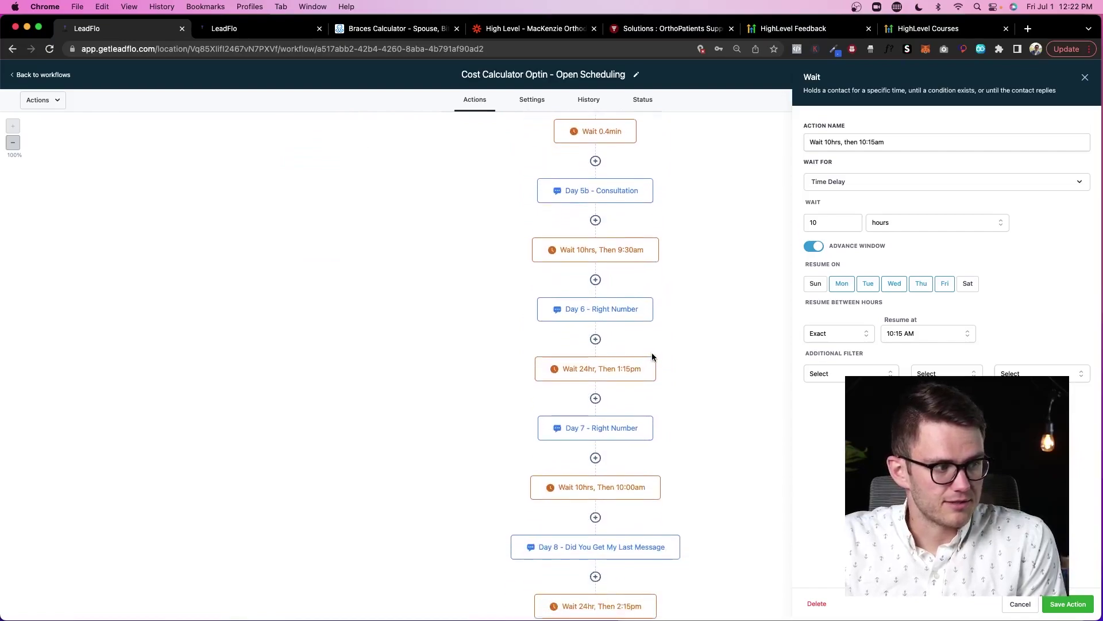
scroll(652, 357, "down", 17)
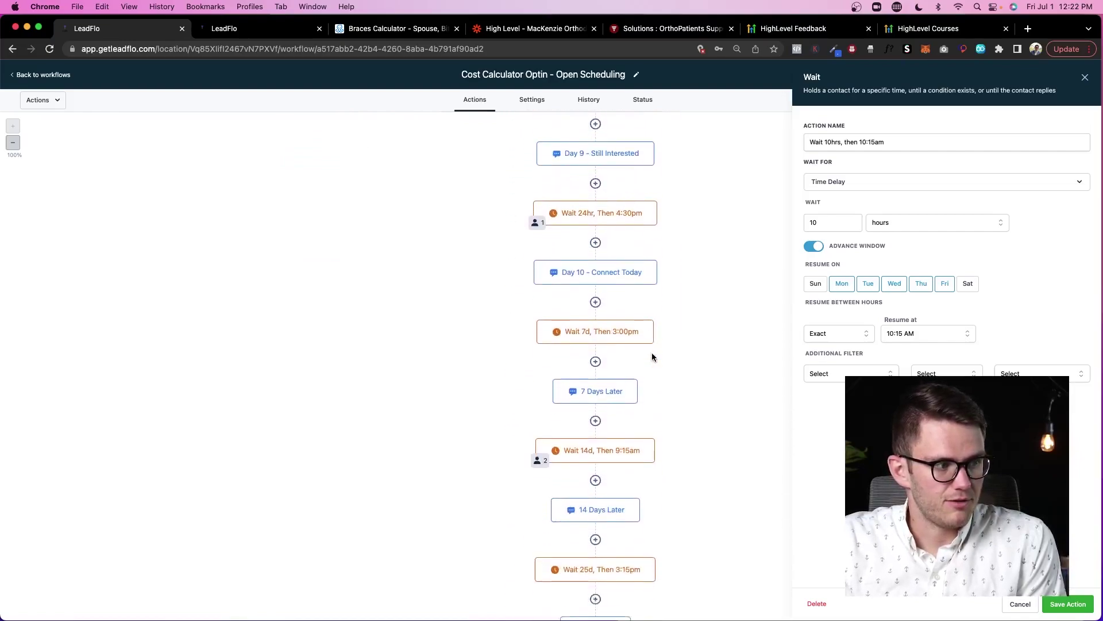
scroll(652, 356, "down", 3)
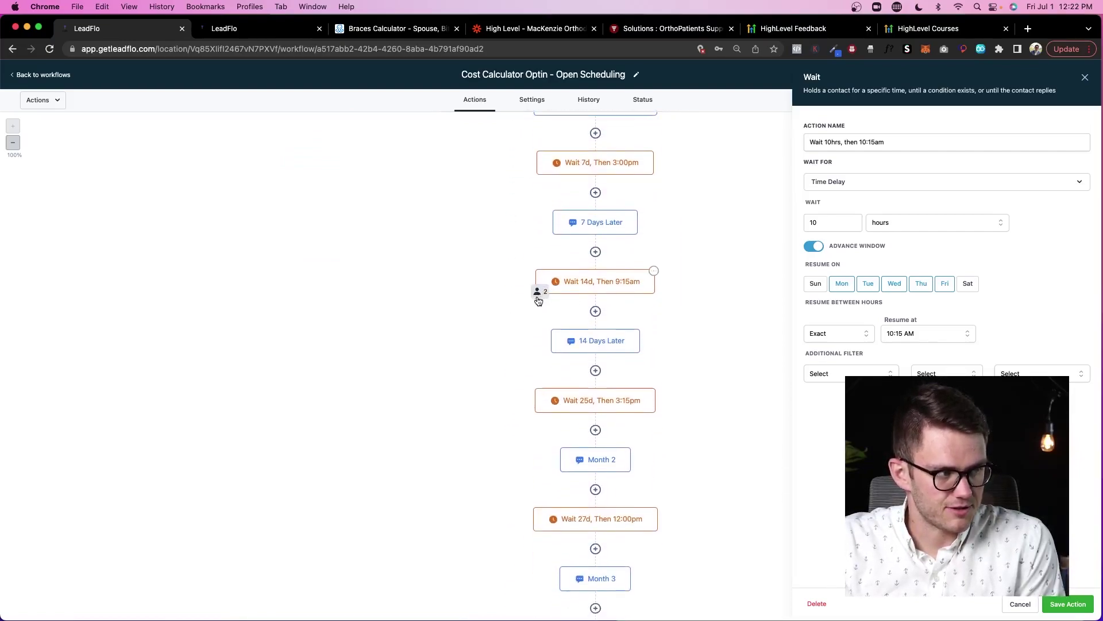
scroll(542, 378, "down", 10)
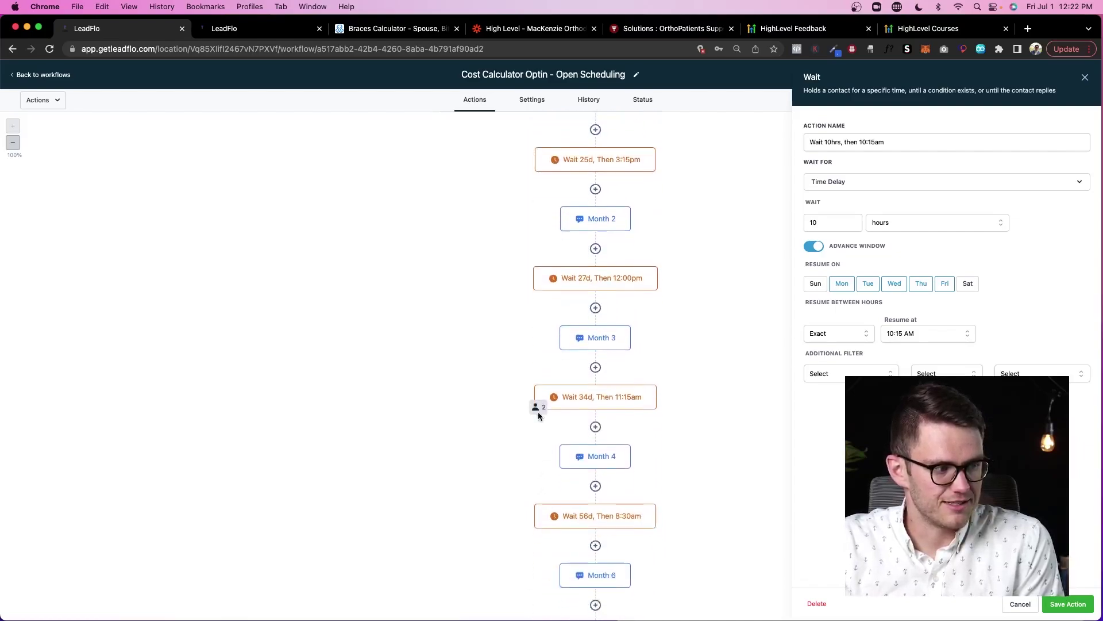
scroll(547, 362, "up", 12)
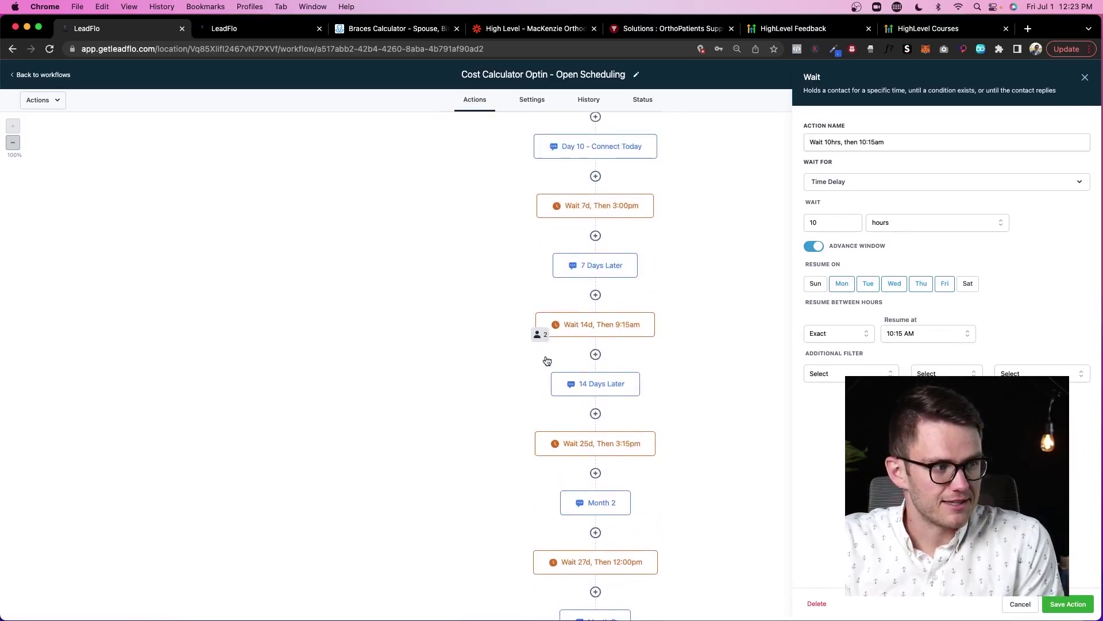
scroll(587, 263, "up", 4)
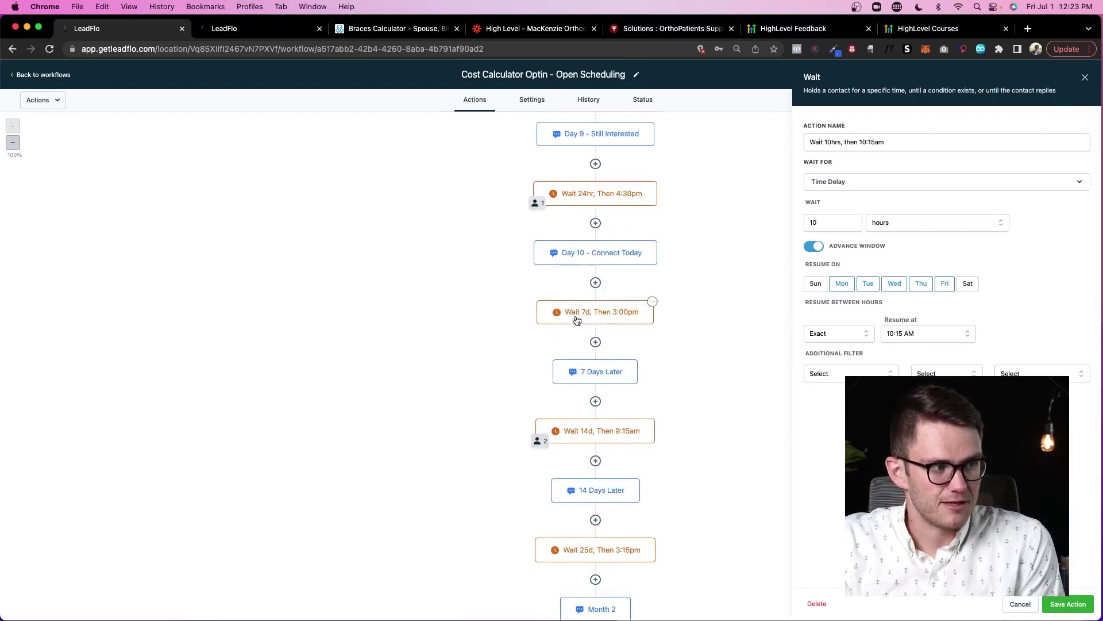
scroll(584, 372, "down", 5)
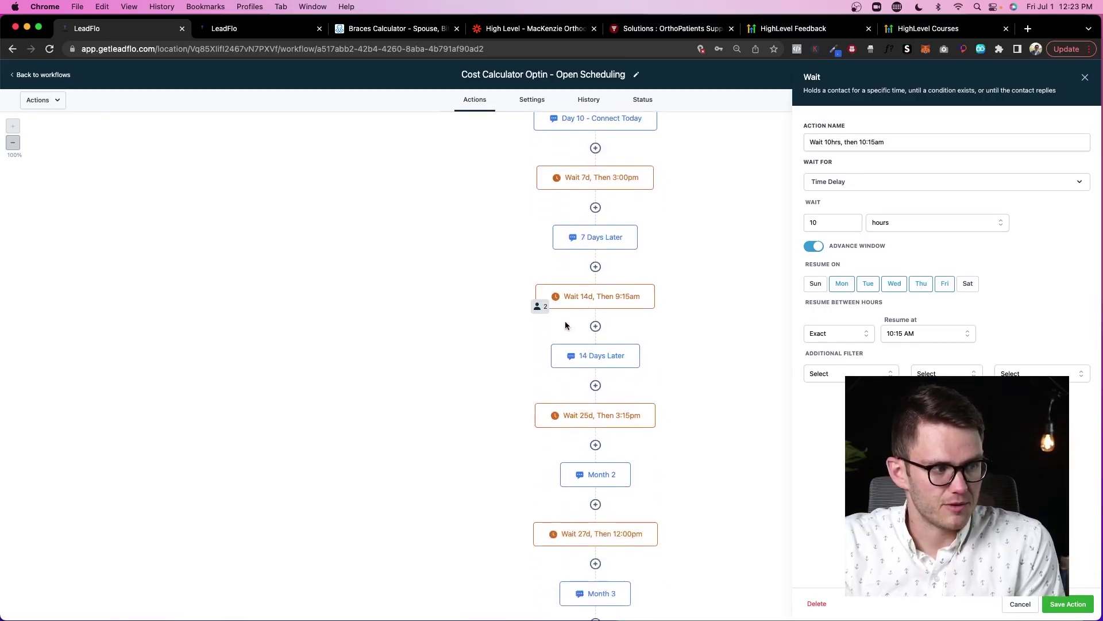
scroll(586, 333, "down", 6)
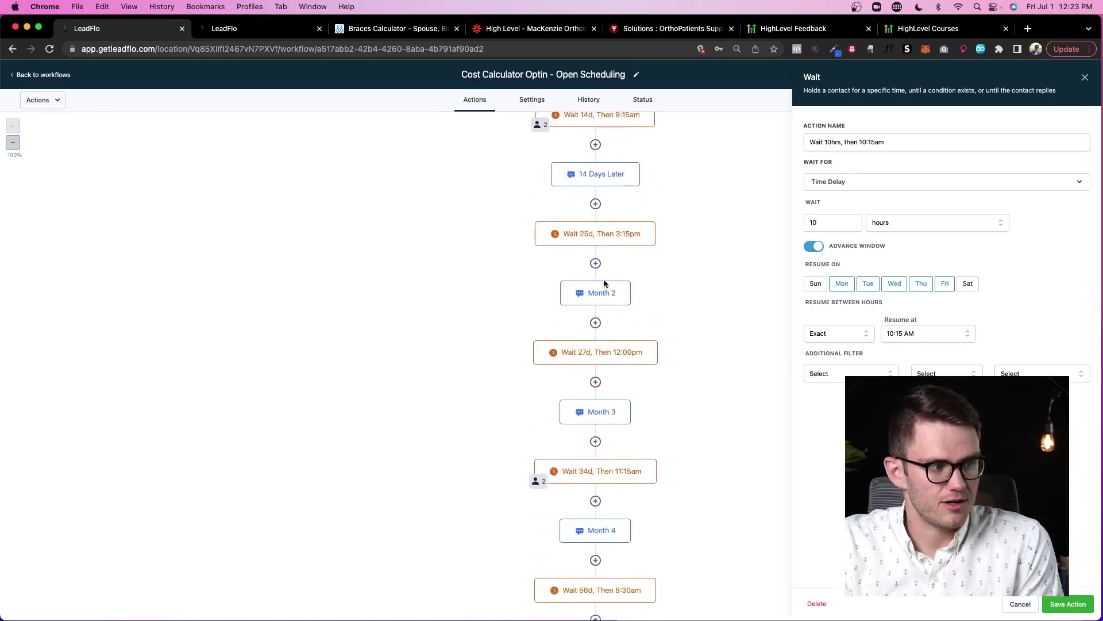
scroll(583, 453, "down", 3)
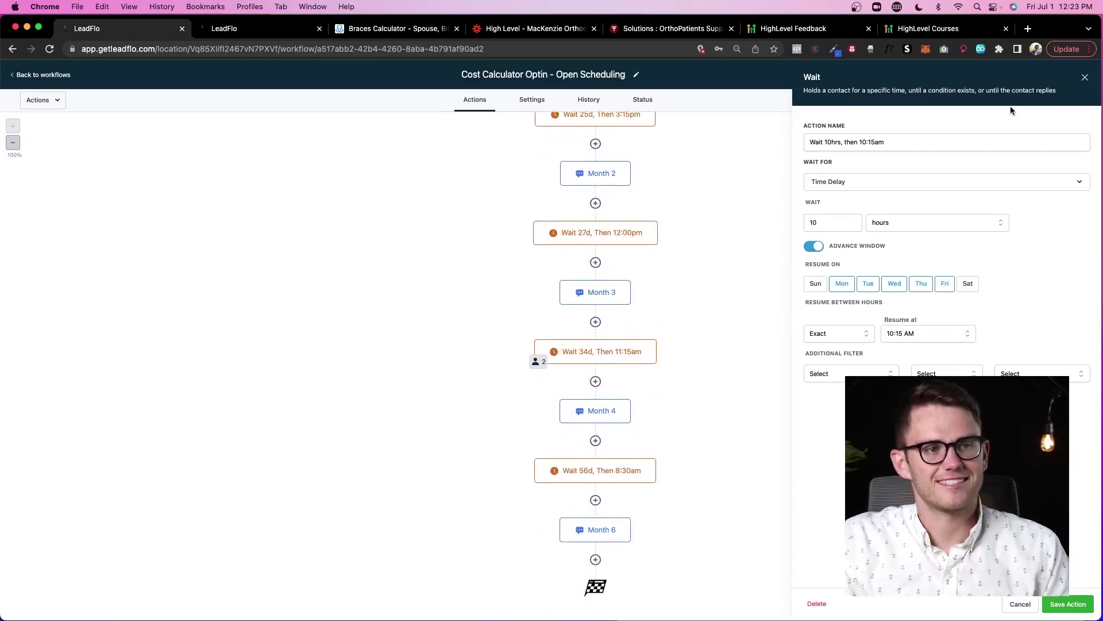
left_click(1085, 77)
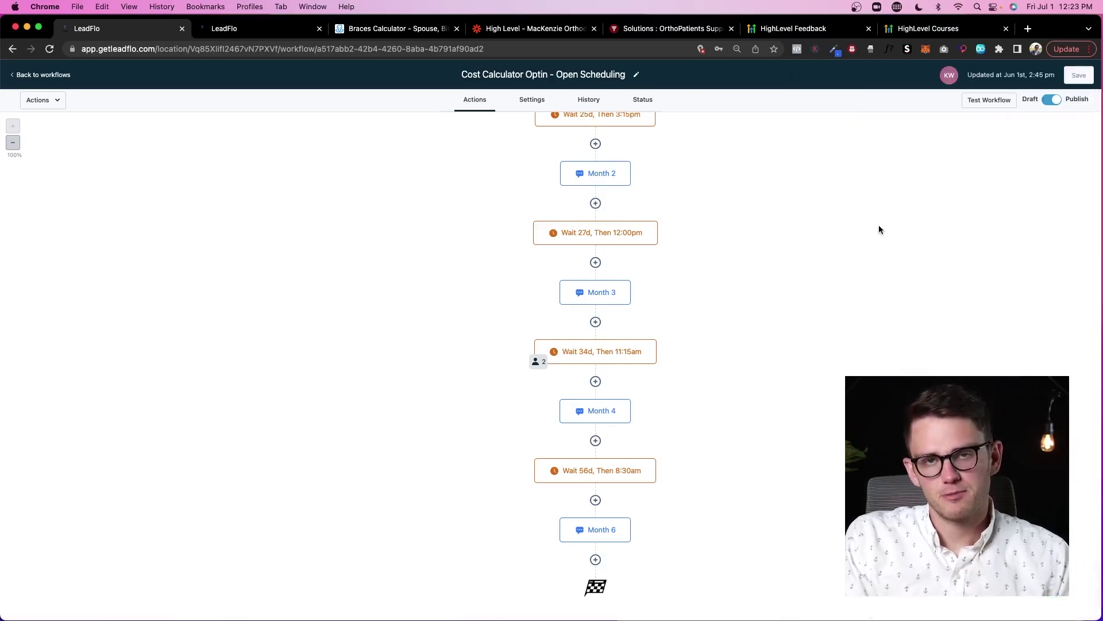
scroll(644, 120, "up", 15)
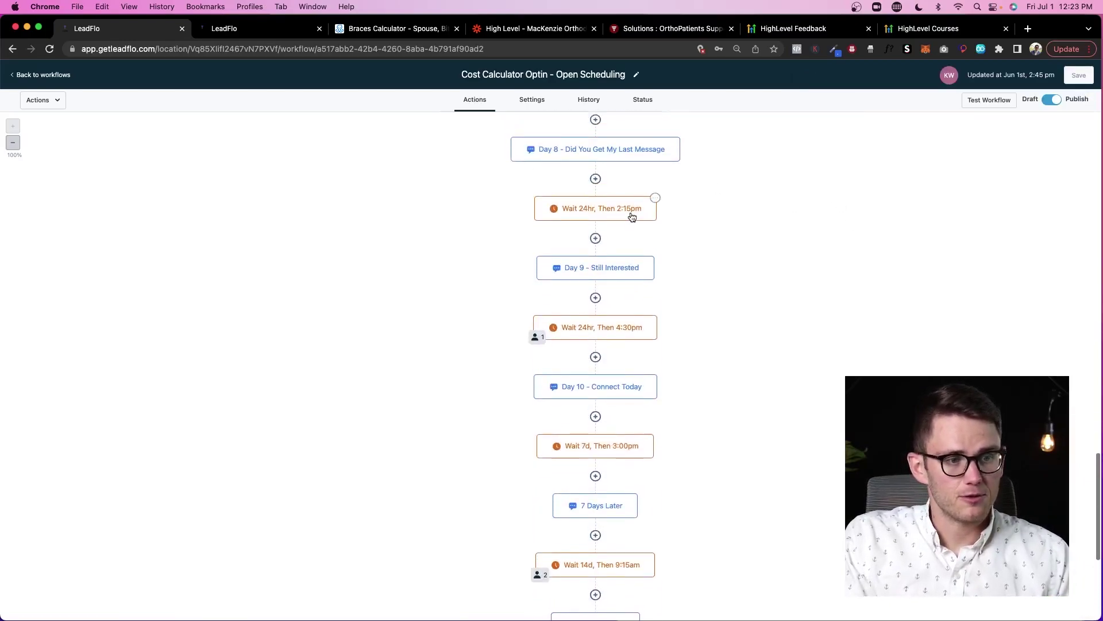
- Leave the workflow and check the available Integrations in the sub-account's settings, then return to the main sub-account area
left_click(43, 74)
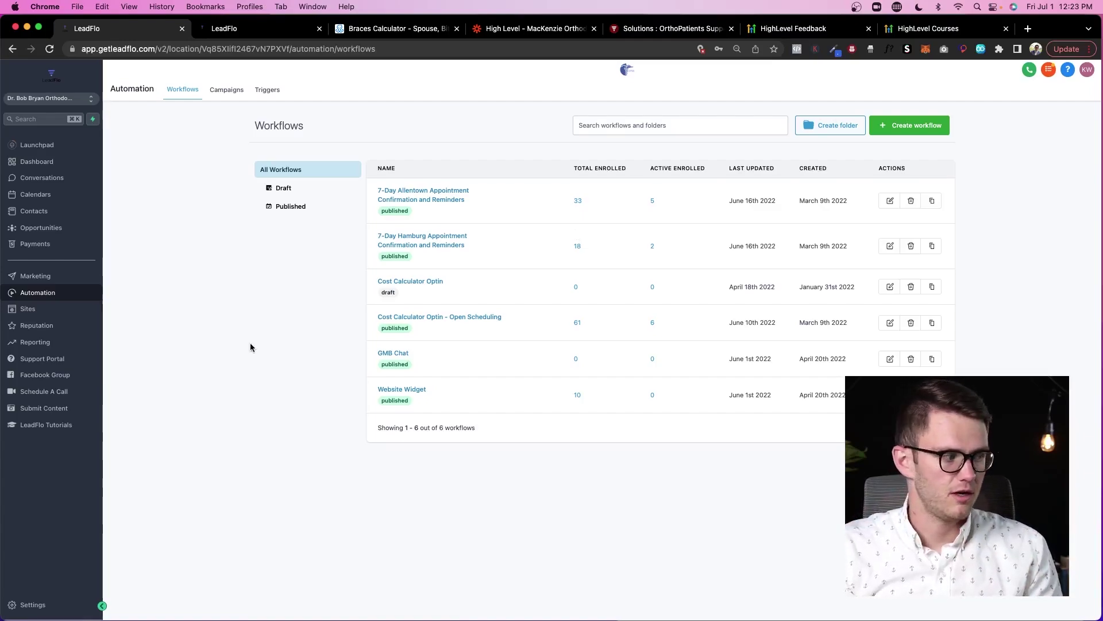
left_click(26, 603)
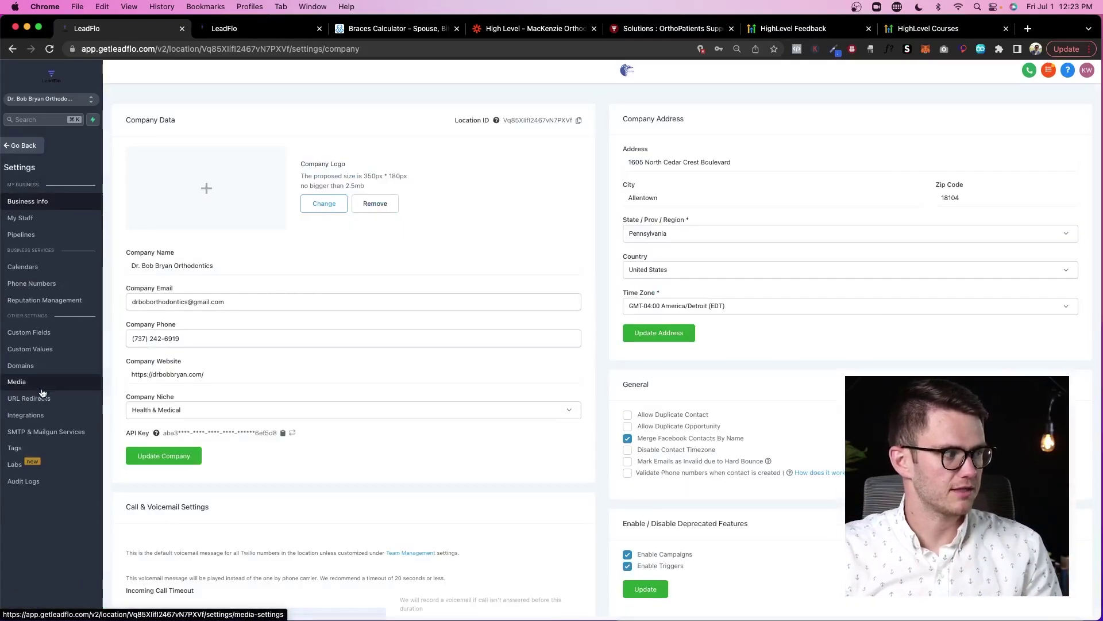
left_click(25, 415)
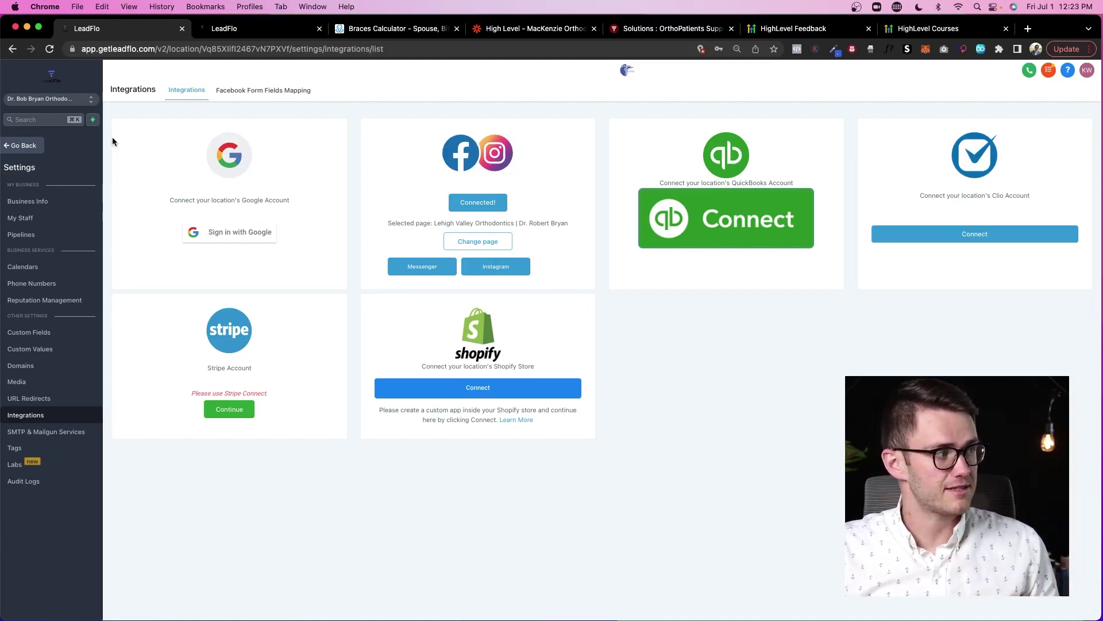
left_click(21, 146)
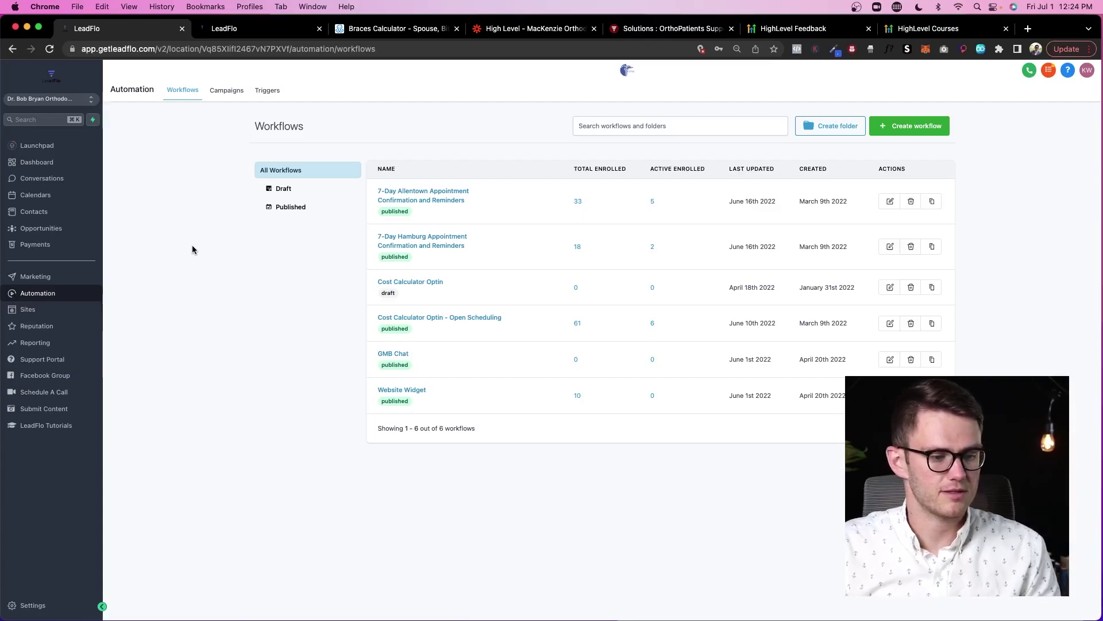
- Open the Chat Widget page under Sites and review the chat bubble options, including the intro message, avatar and return visitor greeting
left_click(29, 309)
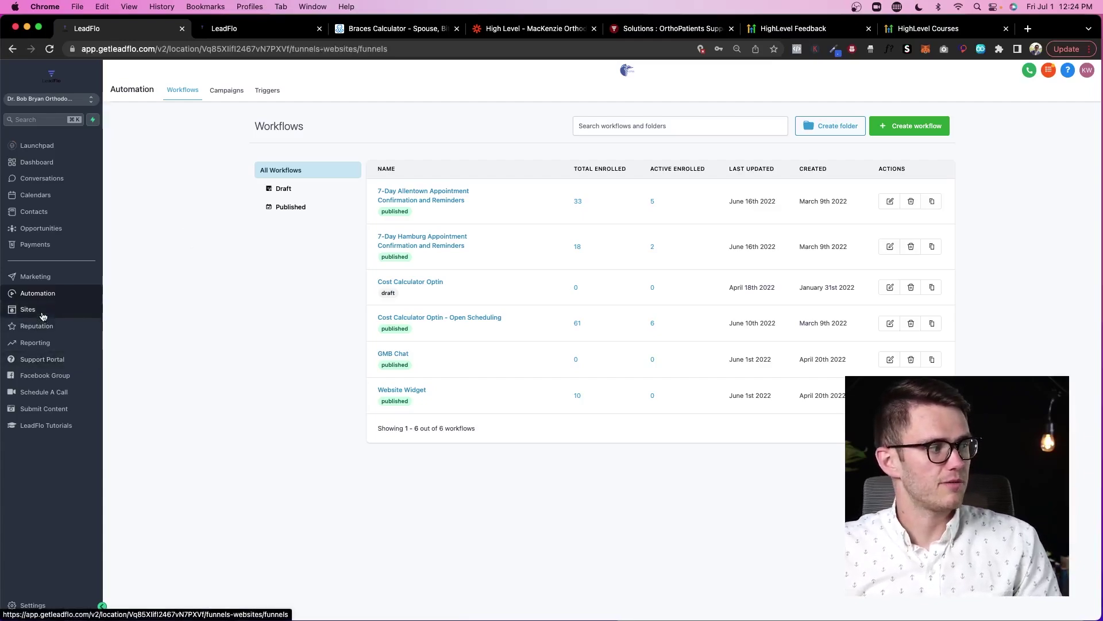
left_click(410, 91)
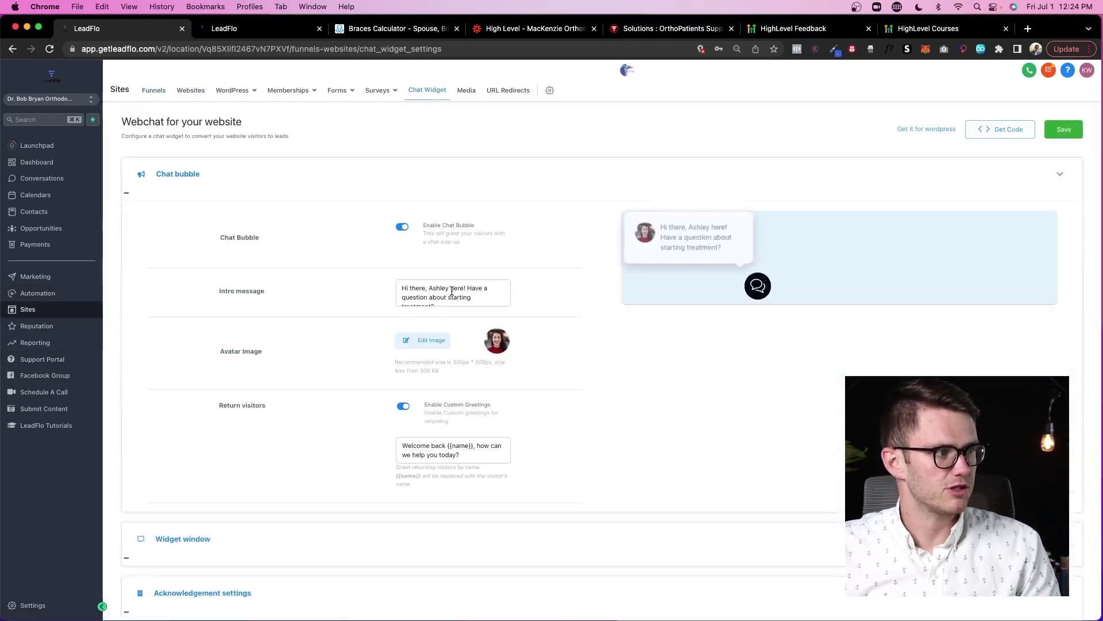
scroll(405, 385, "down", 2)
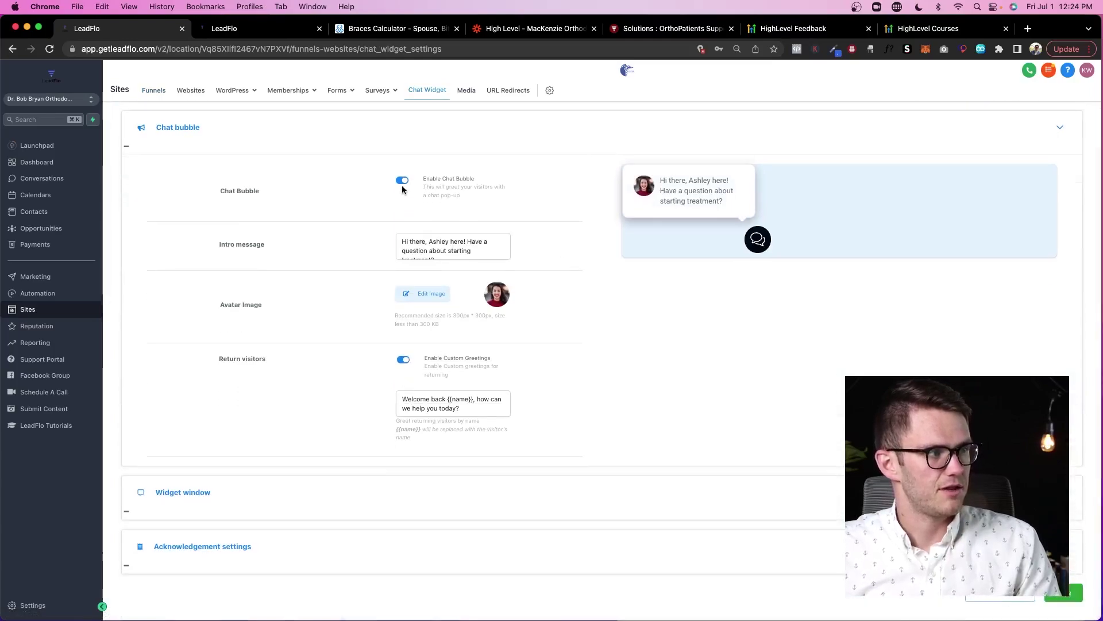
scroll(421, 247, "down", 1)
scroll(490, 245, "up", 1)
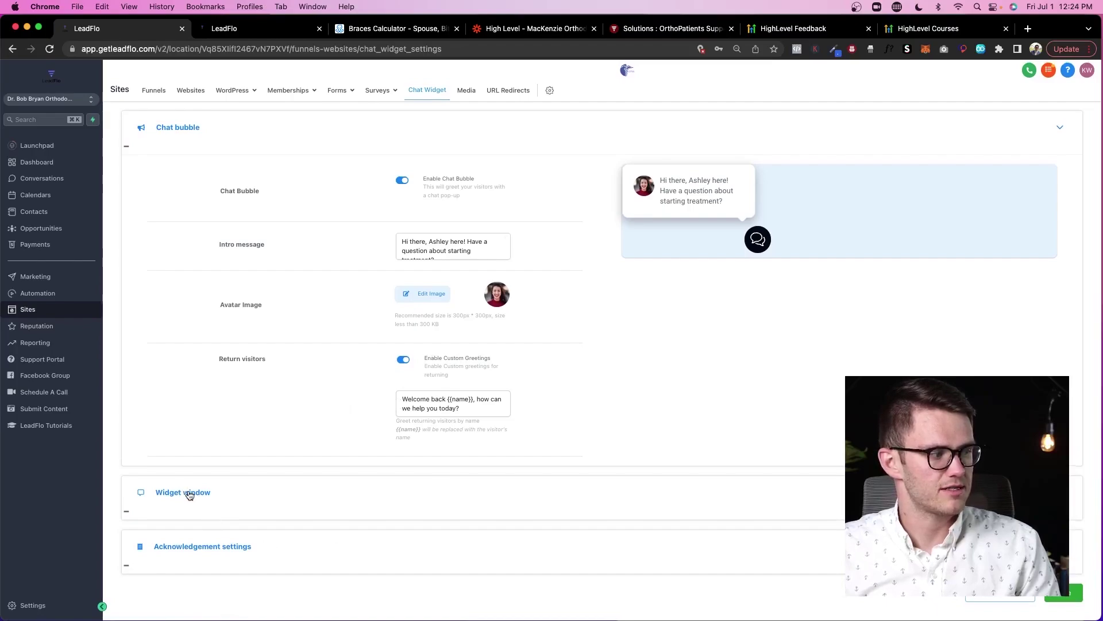
scroll(240, 377, "up", 2)
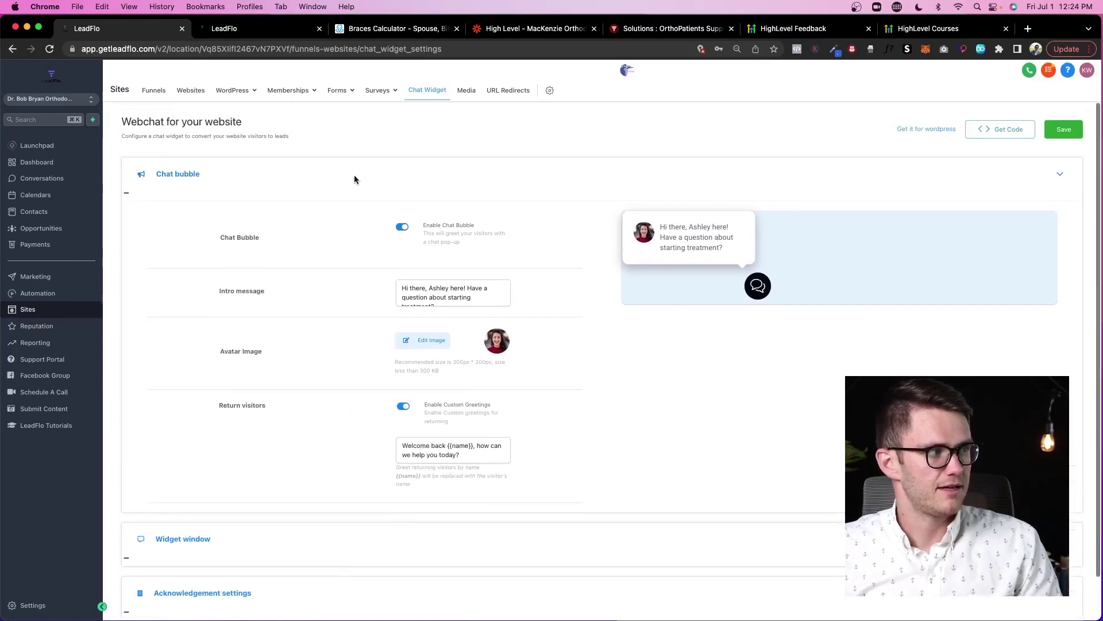
- Copy the chat widget's body code for the website and close the code dialog
left_click(1012, 129)
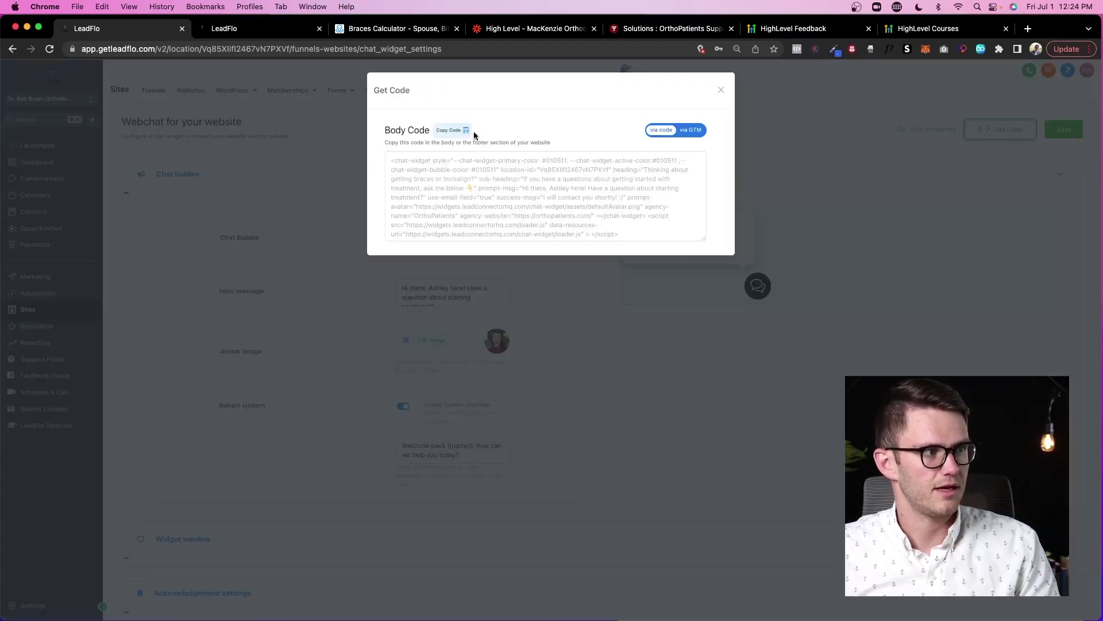
left_click(446, 131)
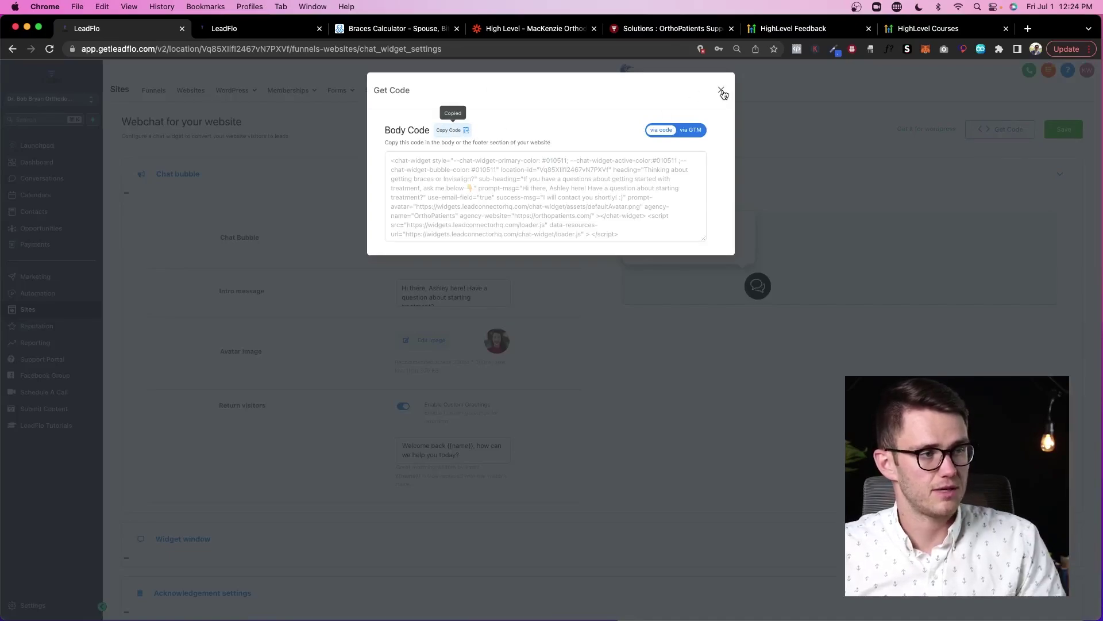
left_click(721, 92)
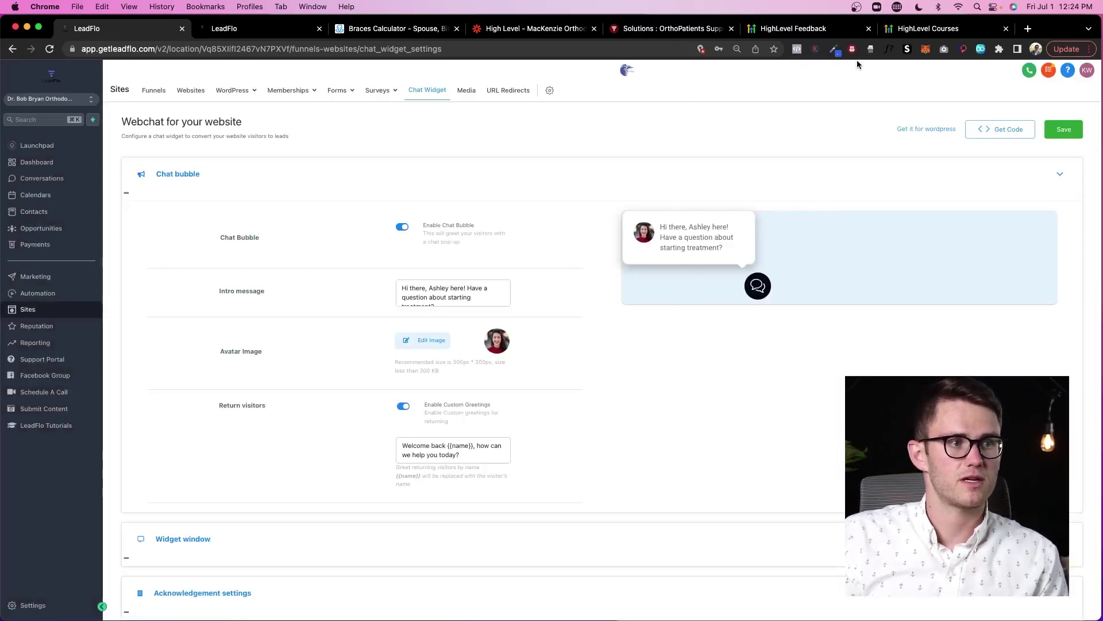
- Load orthopatients.com in a new browser tab and open its live chat widget to view the contact form
left_click(1027, 28)
type("orthopa")
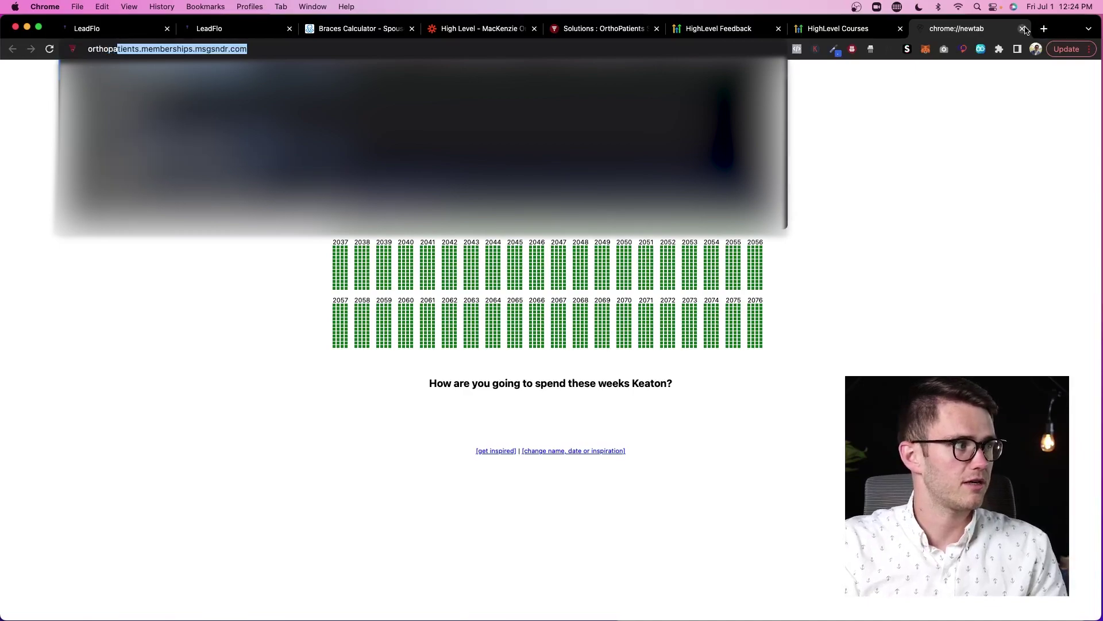
key("Return")
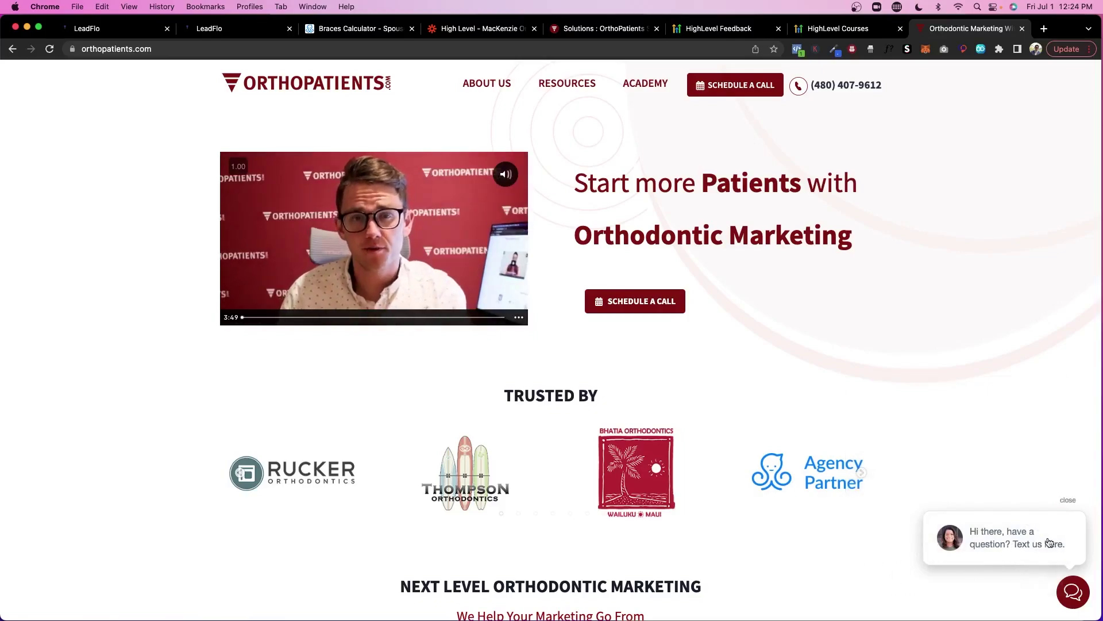
left_click(1022, 547)
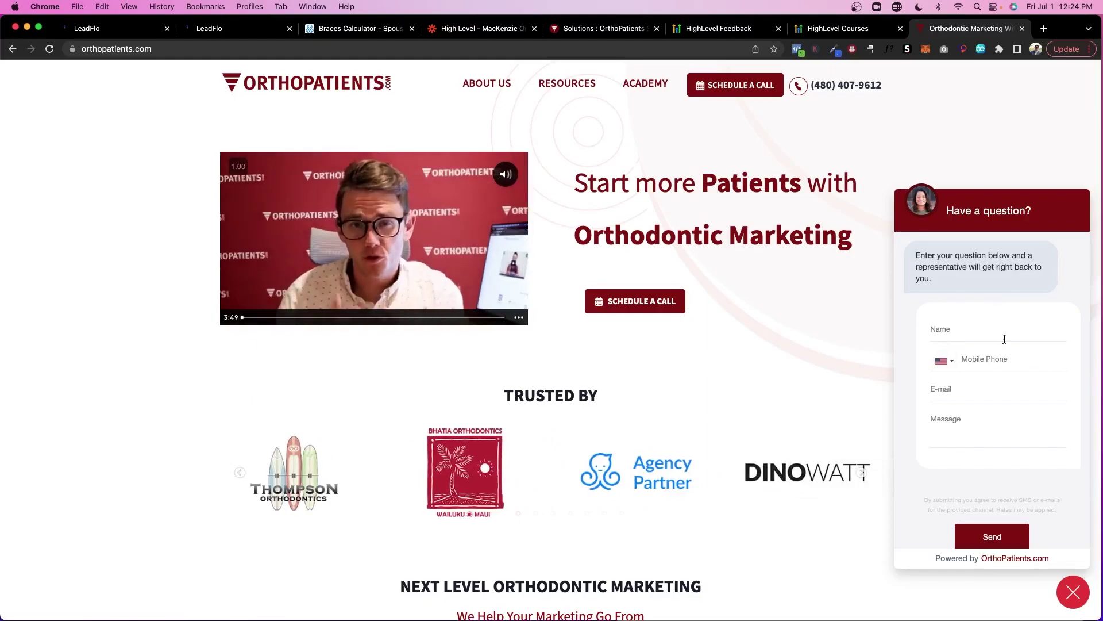
- Return to LeadFlo and look through the Conversations inbox and a contact's message thread
left_click(152, 32)
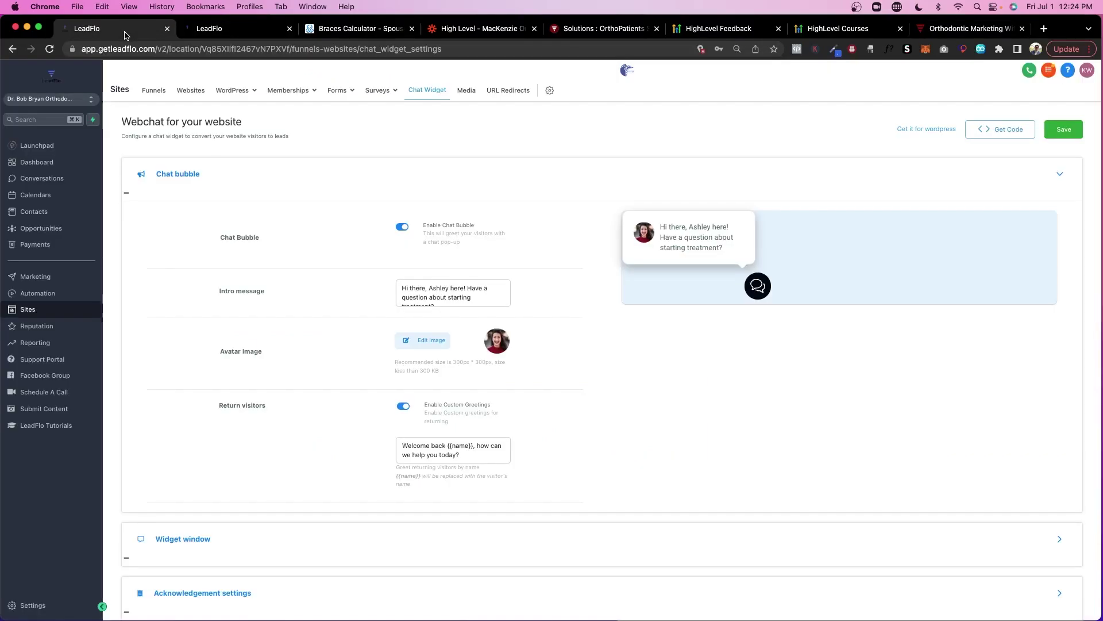
left_click(54, 184)
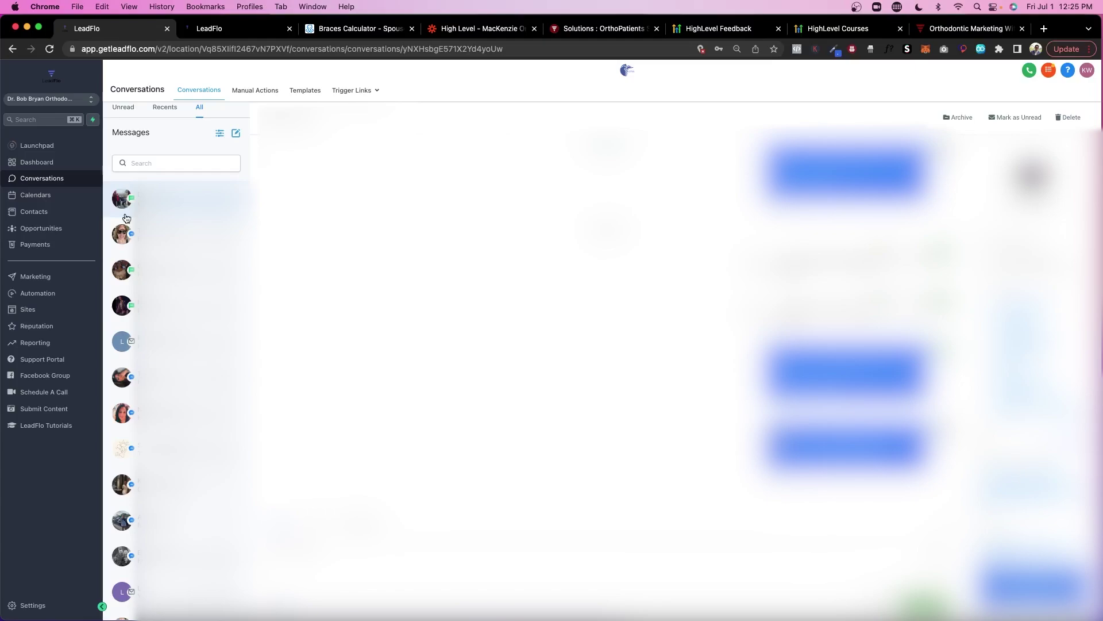
scroll(127, 218, "down", 1)
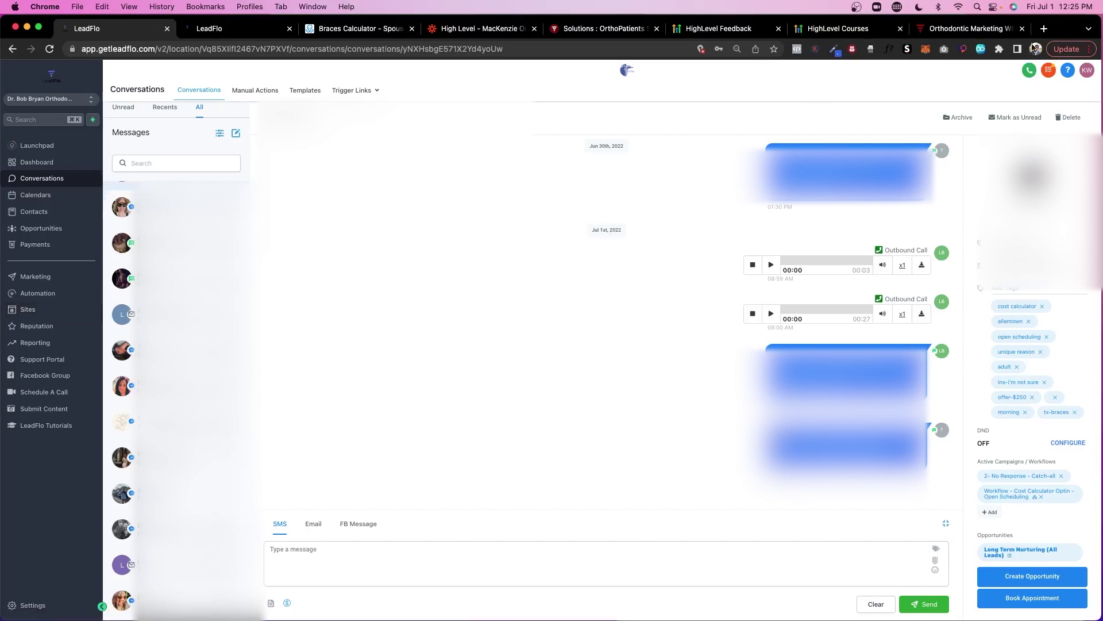
scroll(353, 264, "up", 1)
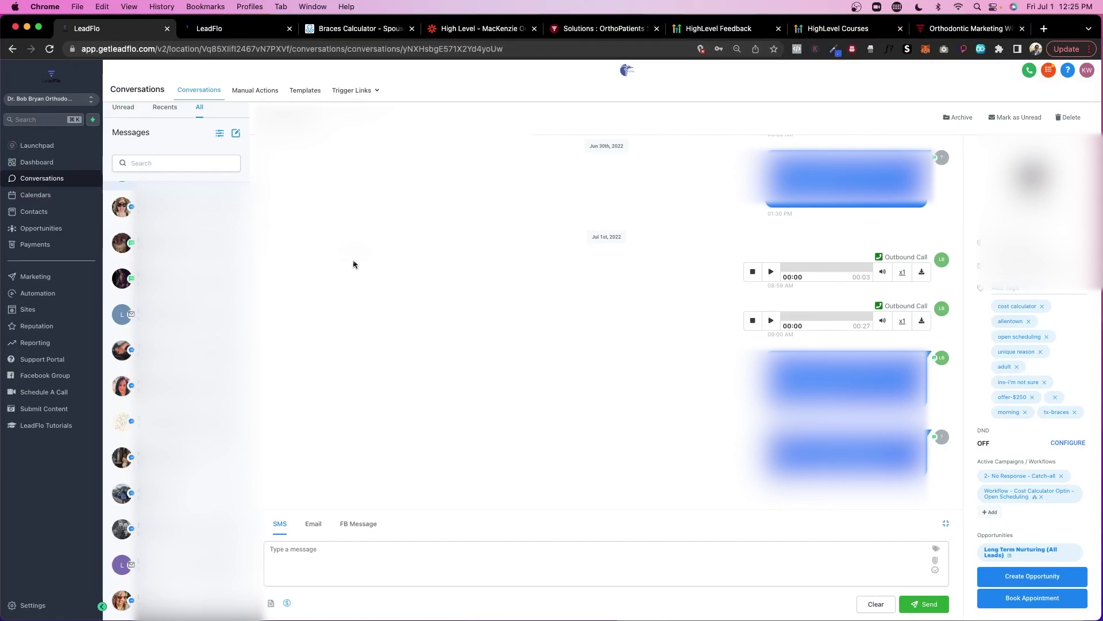
- Search Google Images for "google maps messagings" in a new tab and enlarge the Google Maps' Business Messages example
left_click(1044, 28)
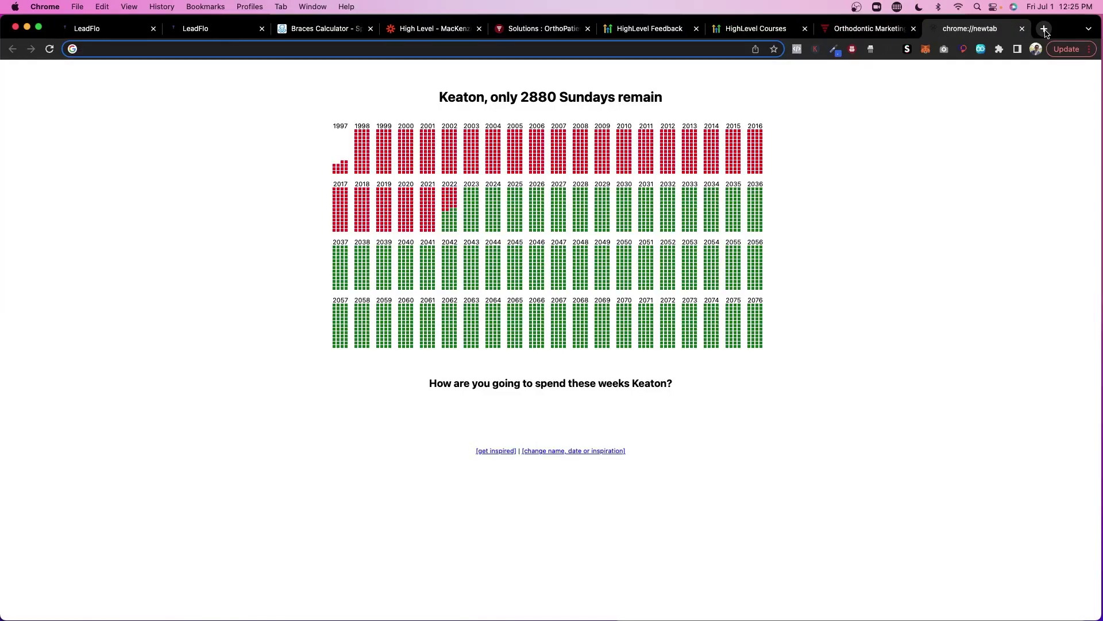
type("google maps")
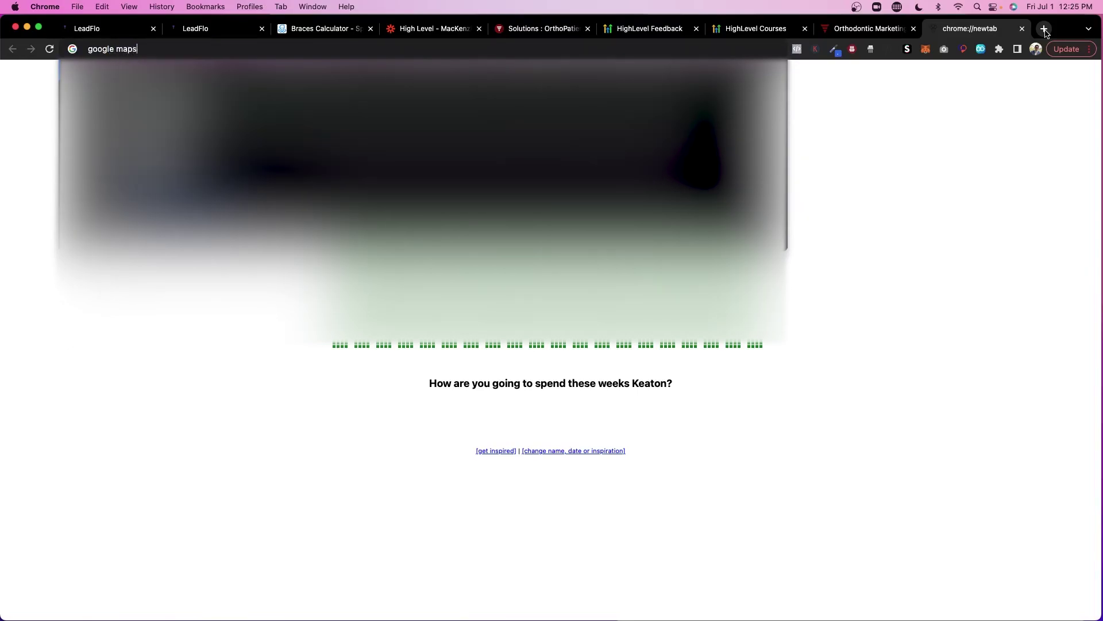
type(" messagings")
key("Return")
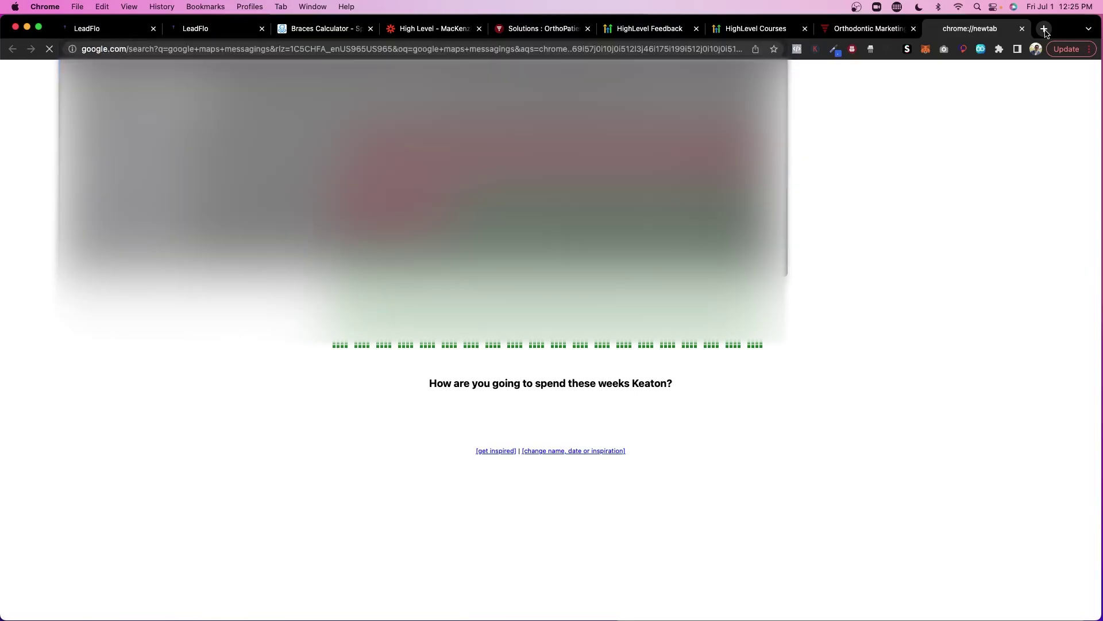
left_click(257, 119)
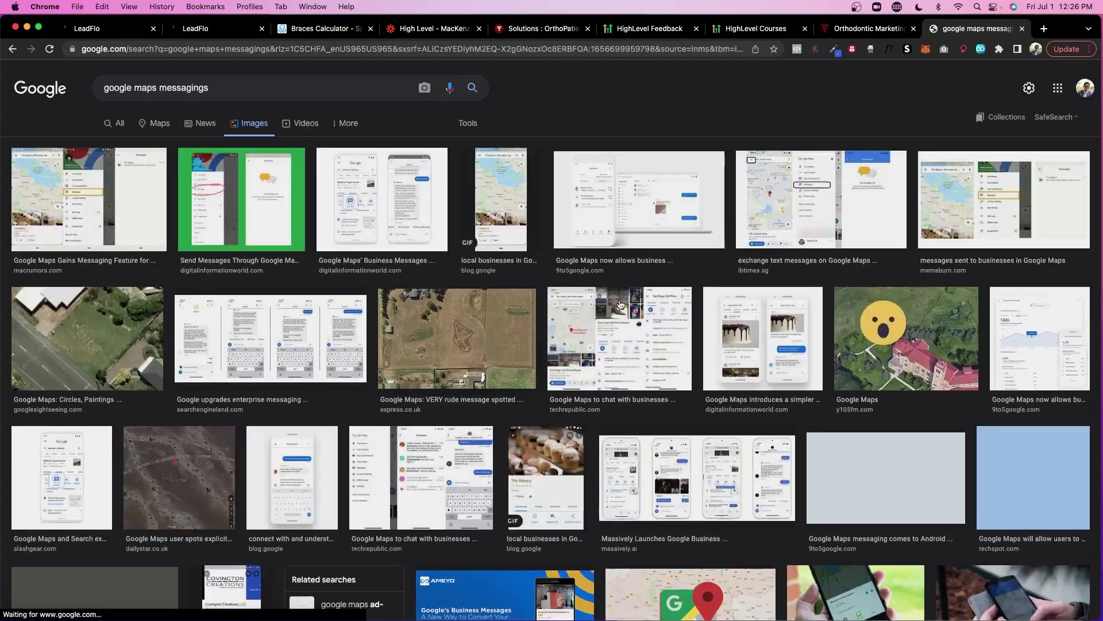
left_click(395, 222)
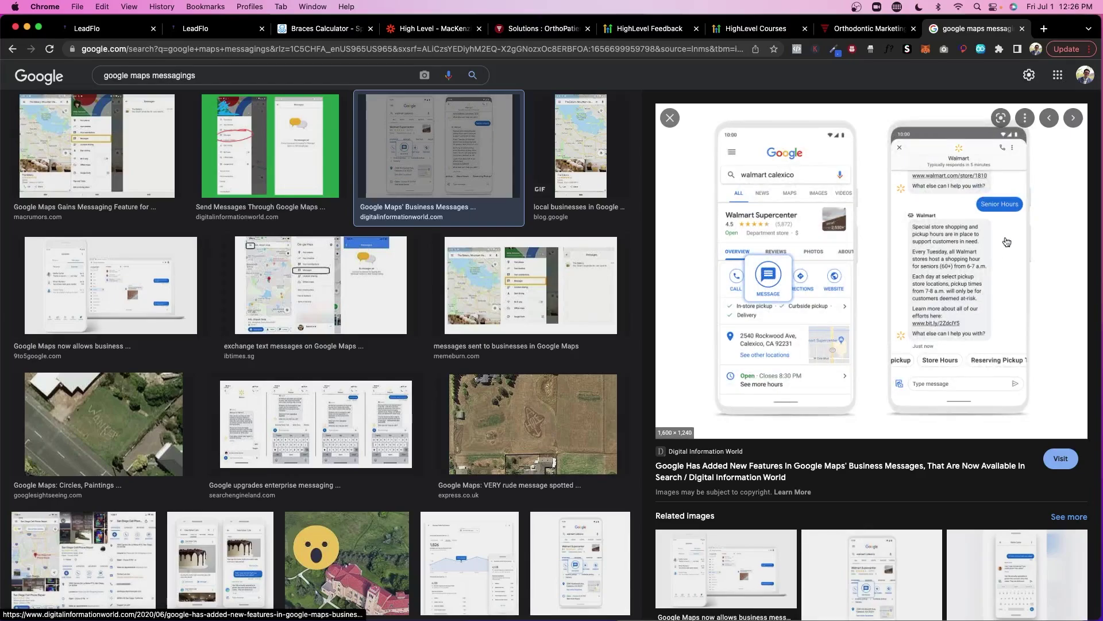
- Return to LeadFlo and open the Opt In page of the Dentist 3 Step Teeth Whitening funnel in the builder
left_click(113, 35)
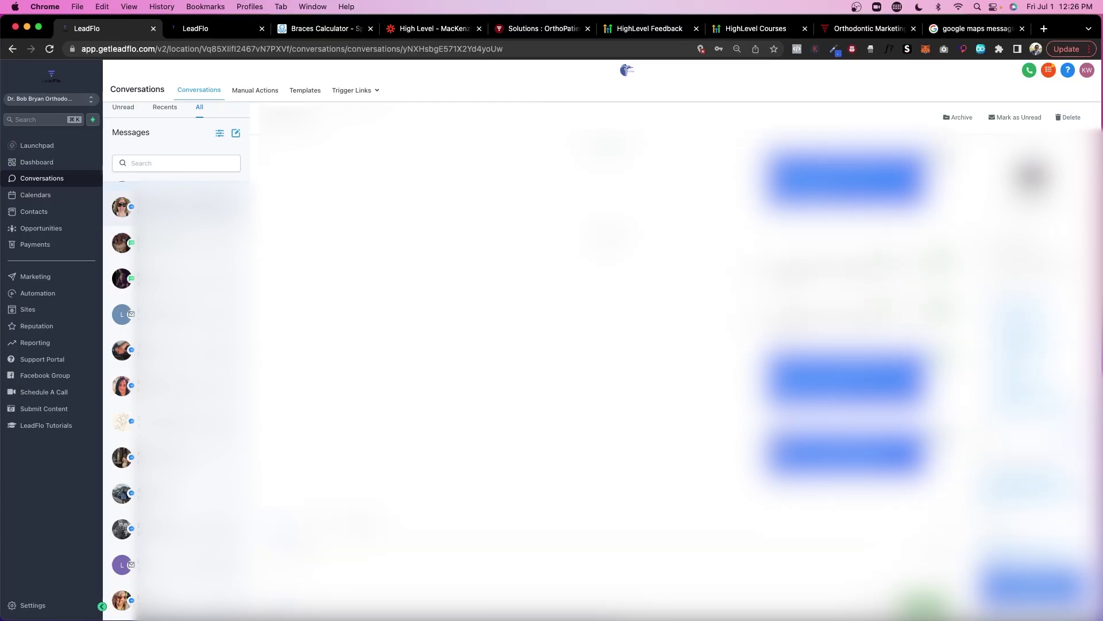
left_click(28, 310)
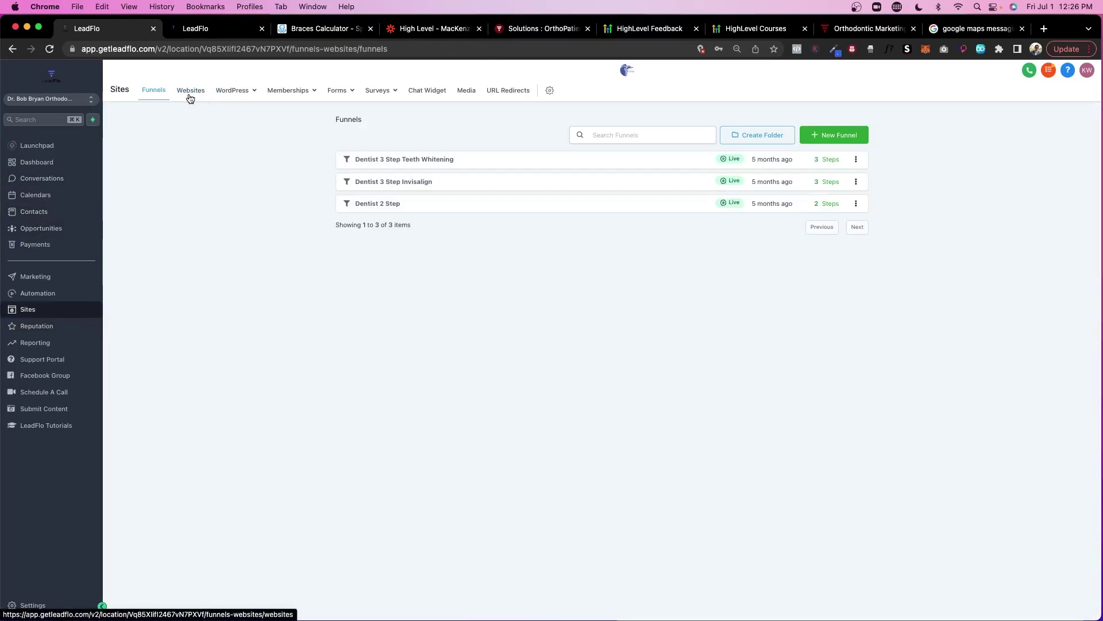
left_click(426, 161)
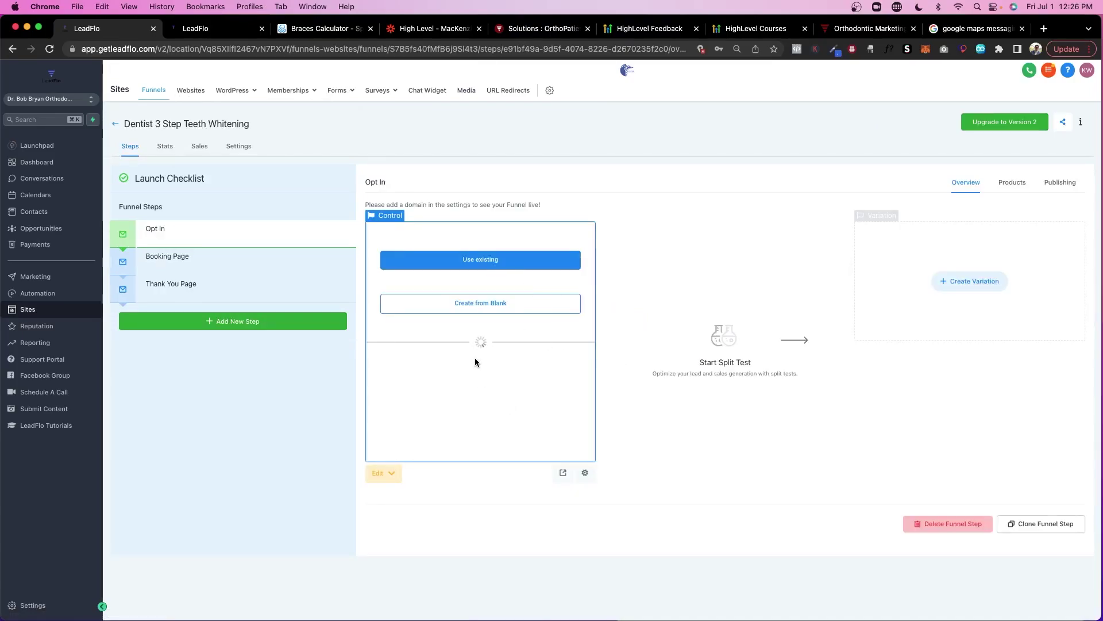
left_click(458, 260)
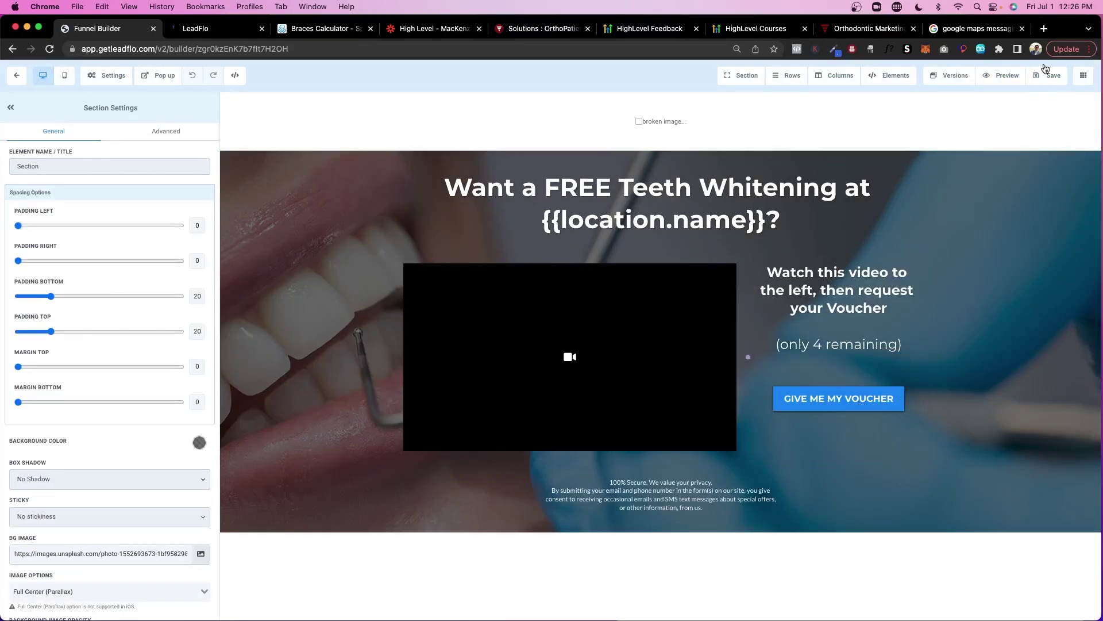
- Preview the Opt In page, try its GIVE ME MY VOUCHER button, and leave the funnel builder
left_click(1002, 77)
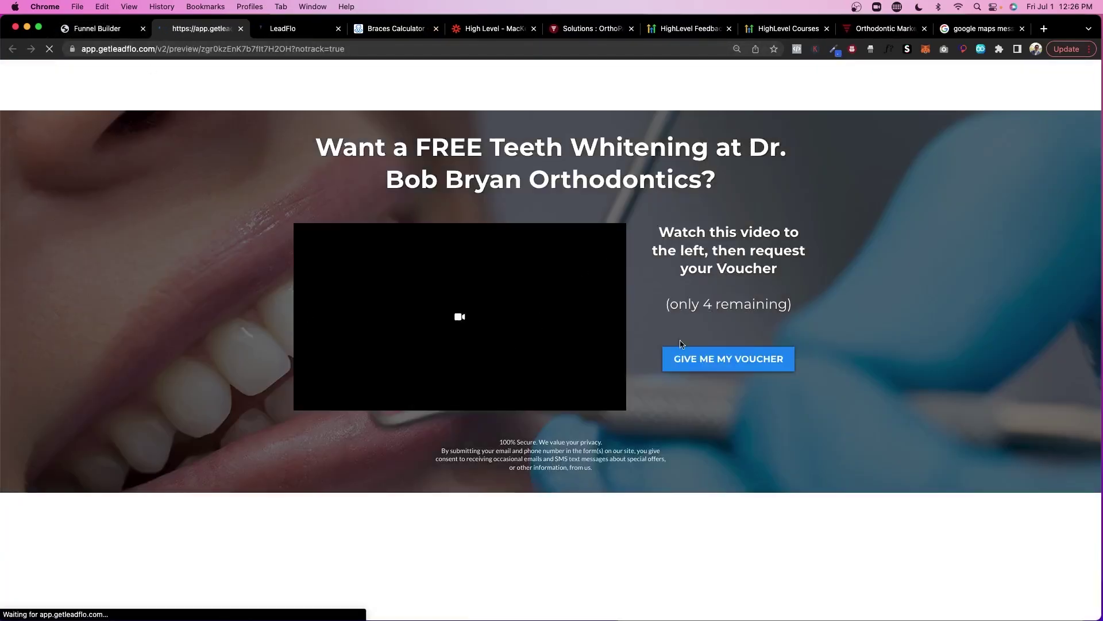
left_click(776, 361)
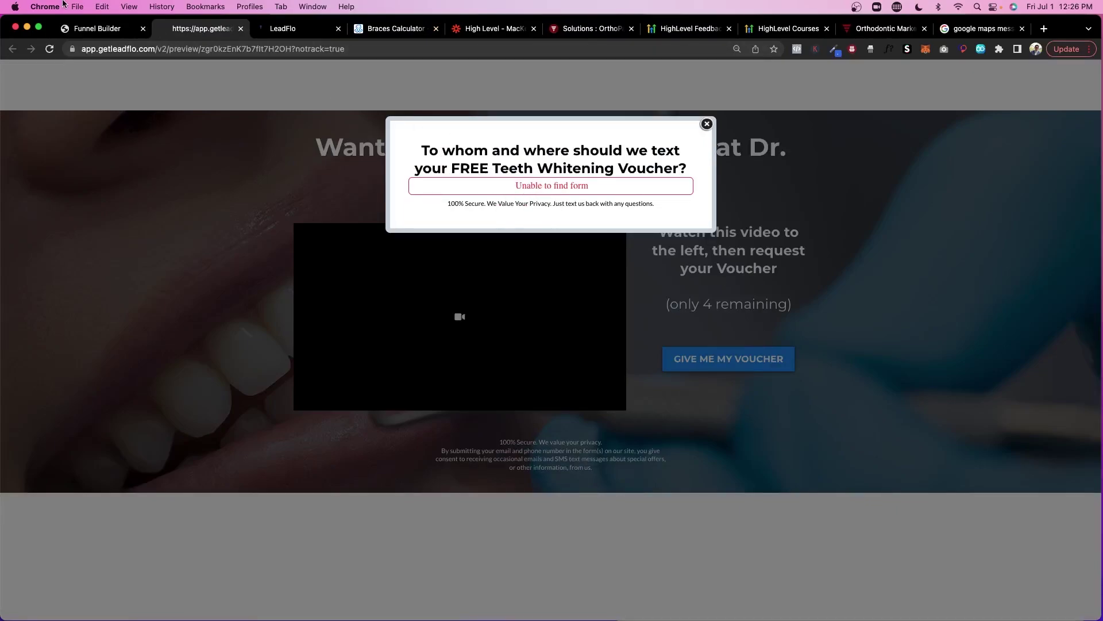
left_click(94, 28)
left_click(18, 78)
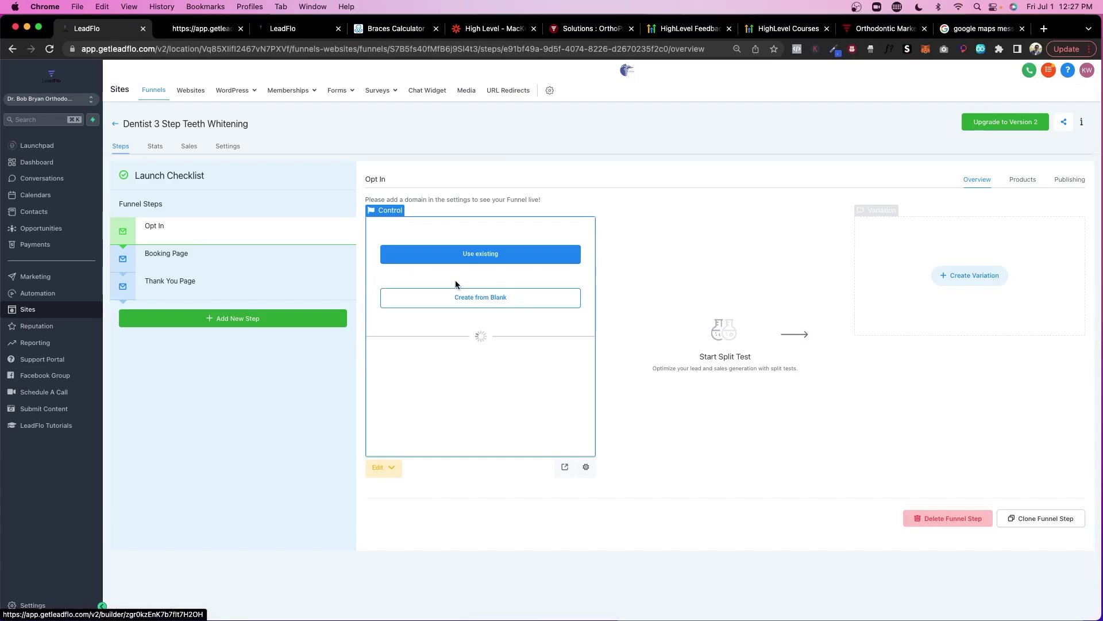
- Open the draft Cost Calculator Optin workflow and search the new workflow triggers for "lead form"
left_click(52, 293)
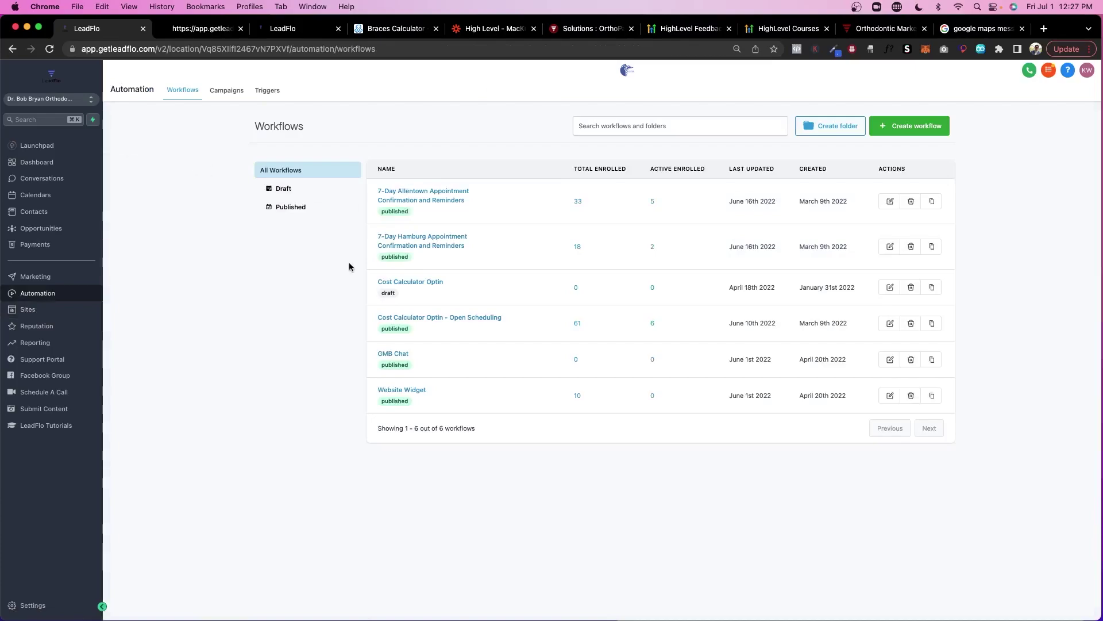
left_click(410, 281)
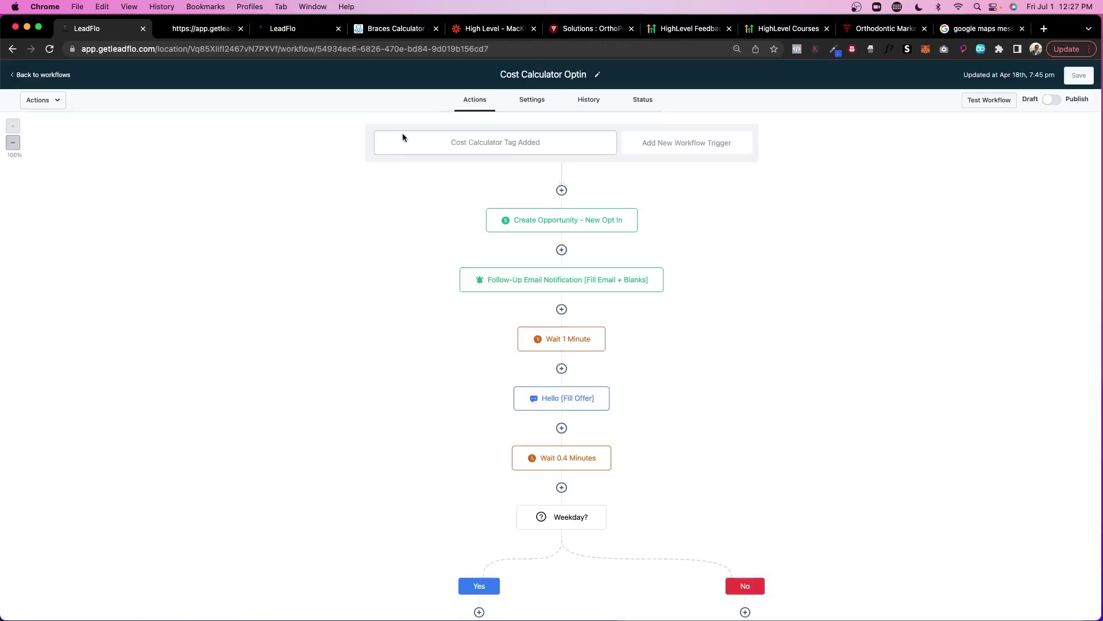
left_click(643, 146)
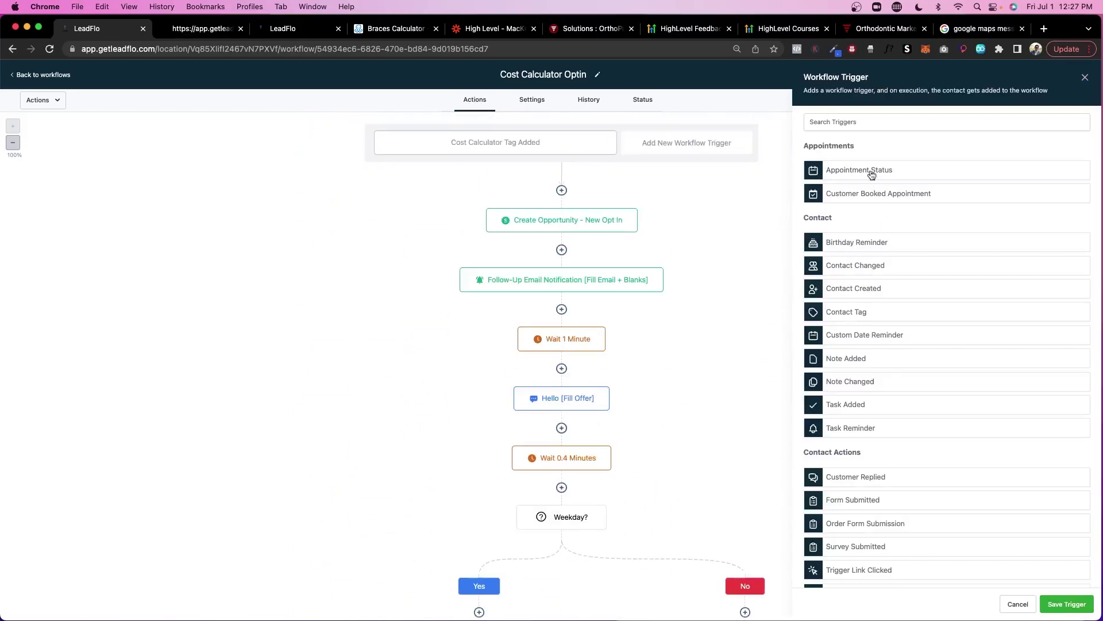
left_click(859, 122)
type("lead form")
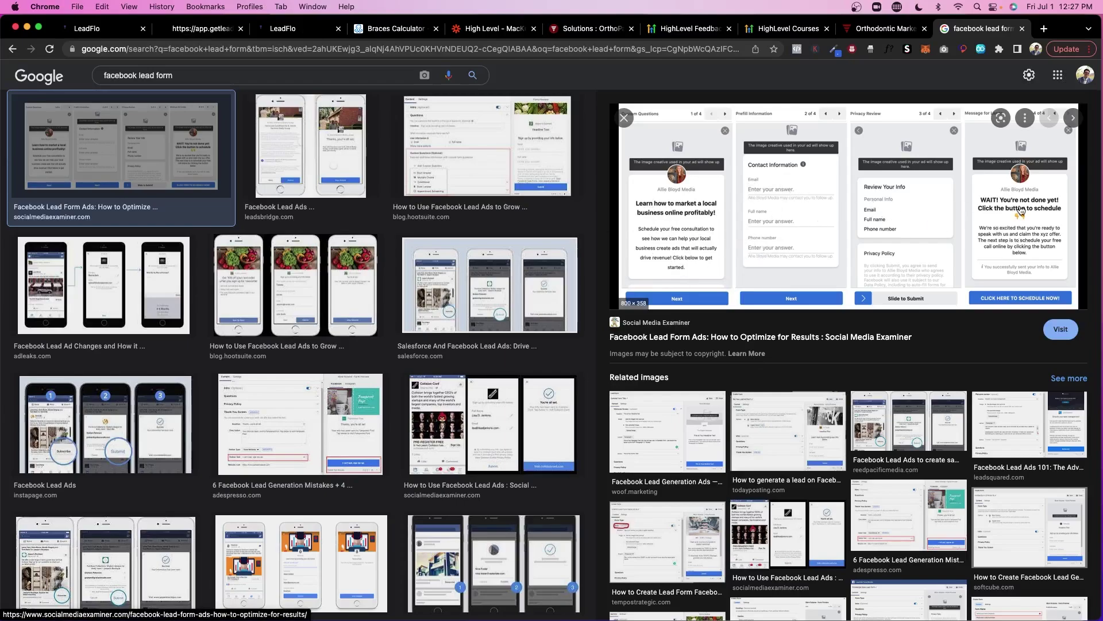
- Return to the Cost Calculator Optin workflow, look through its follow-up sequence, and go back to the workflow list
key("super+1")
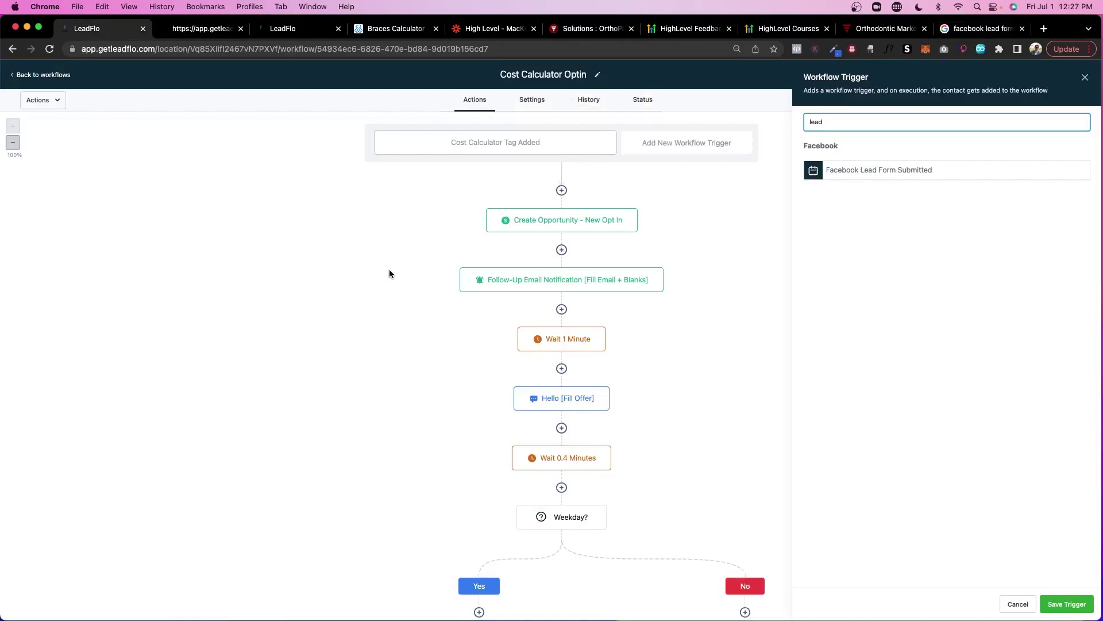
scroll(661, 608, "down", 10)
scroll(655, 598, "up", 10)
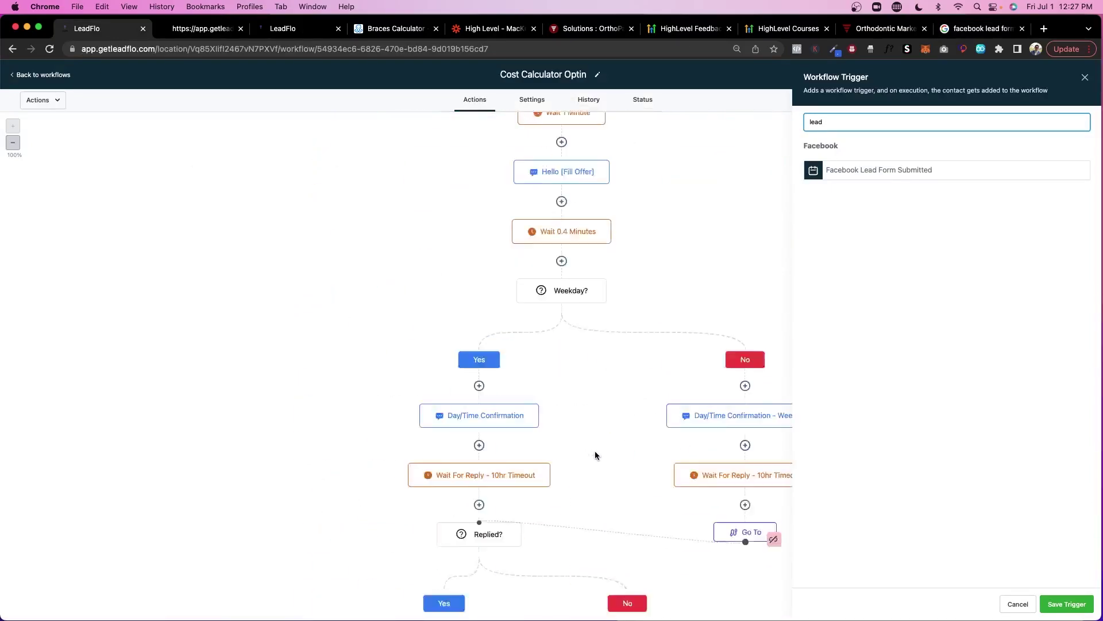
left_click(65, 76)
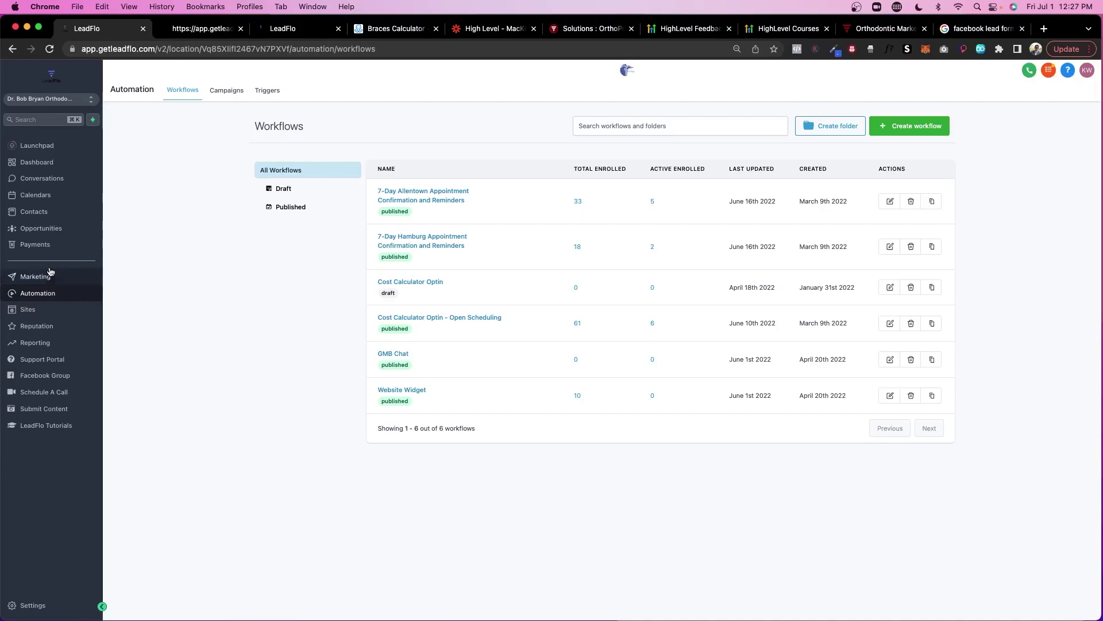
- Open the sub-account's contacts, view the CSV import dialog, and cancel it without uploading a file
left_click(32, 211)
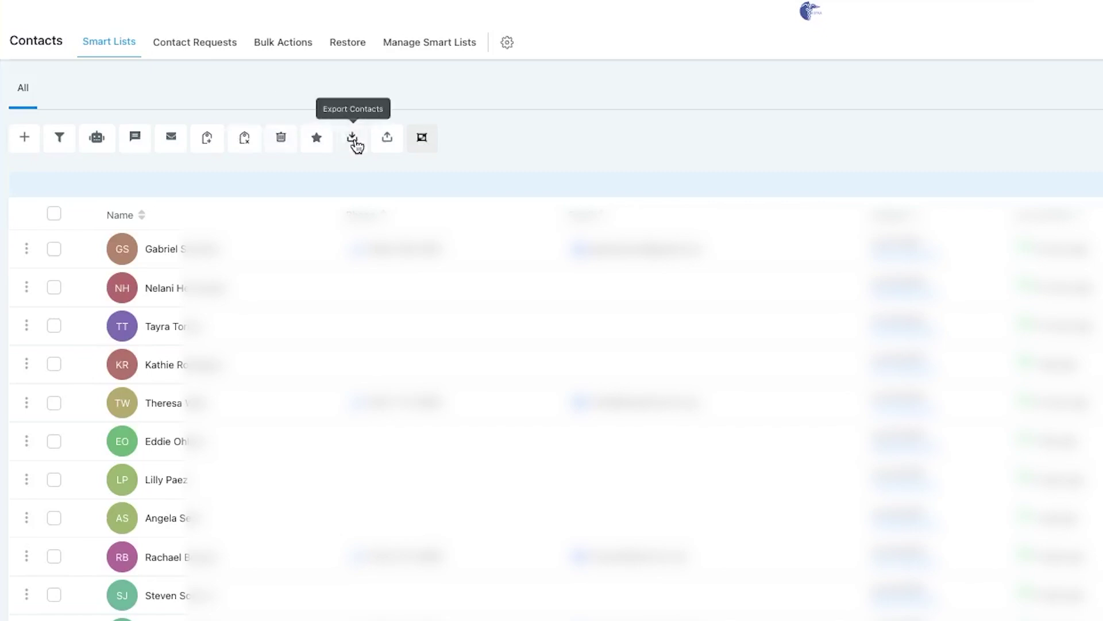
left_click(387, 138)
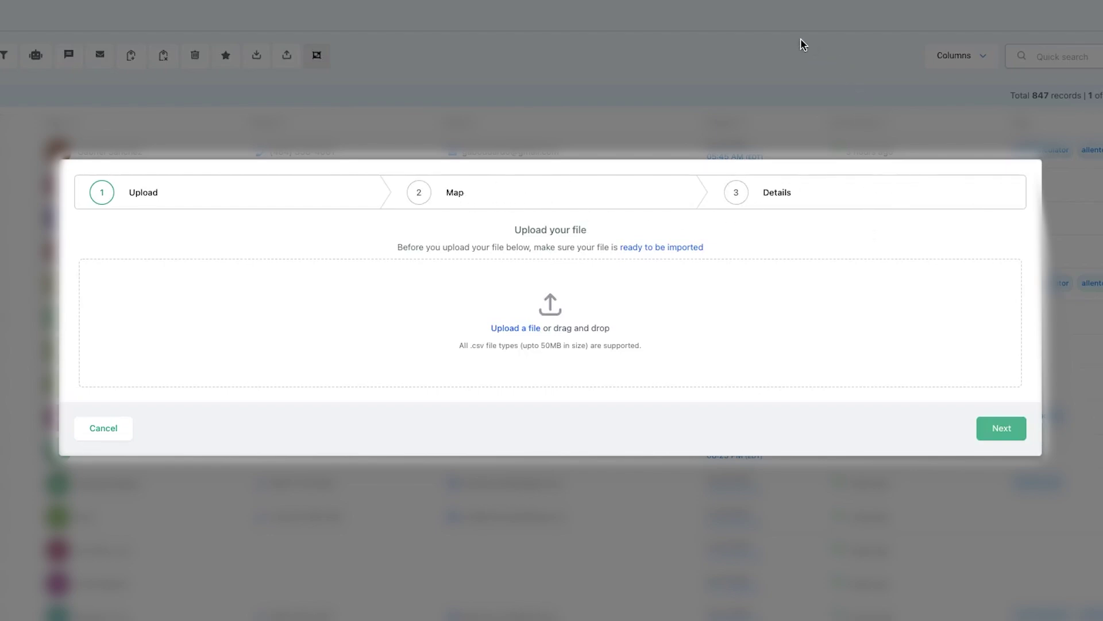
left_click(103, 428)
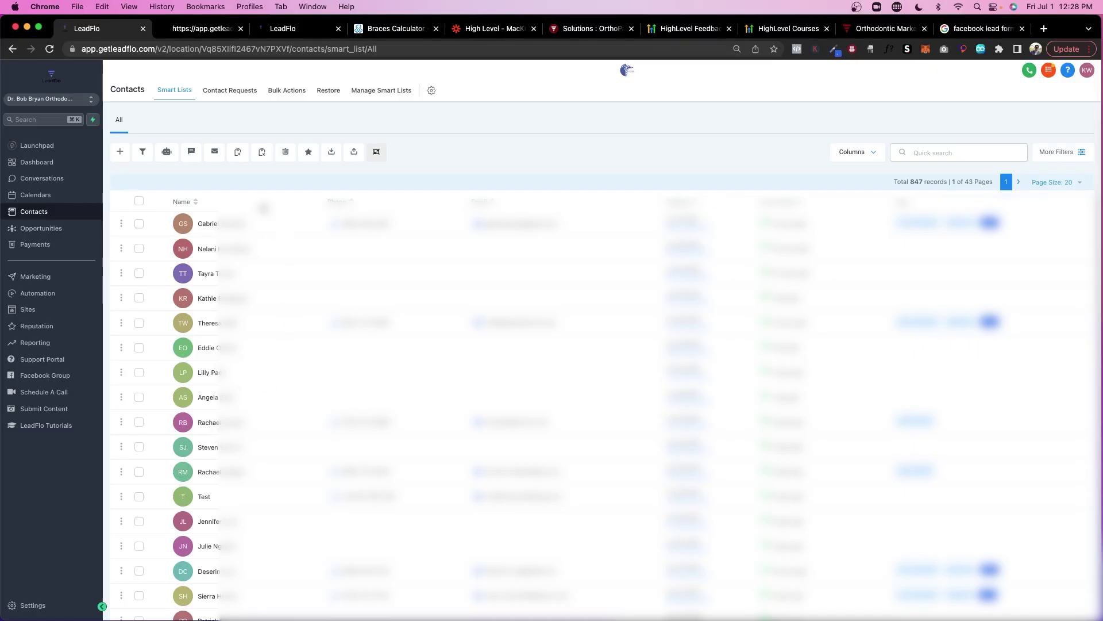
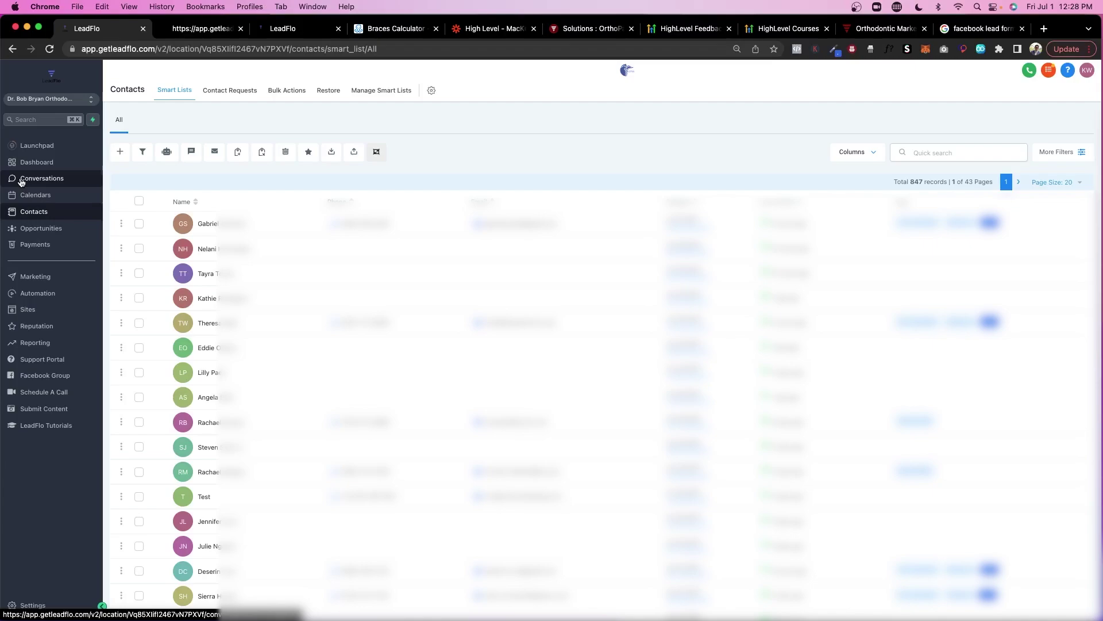
left_click(35, 183)
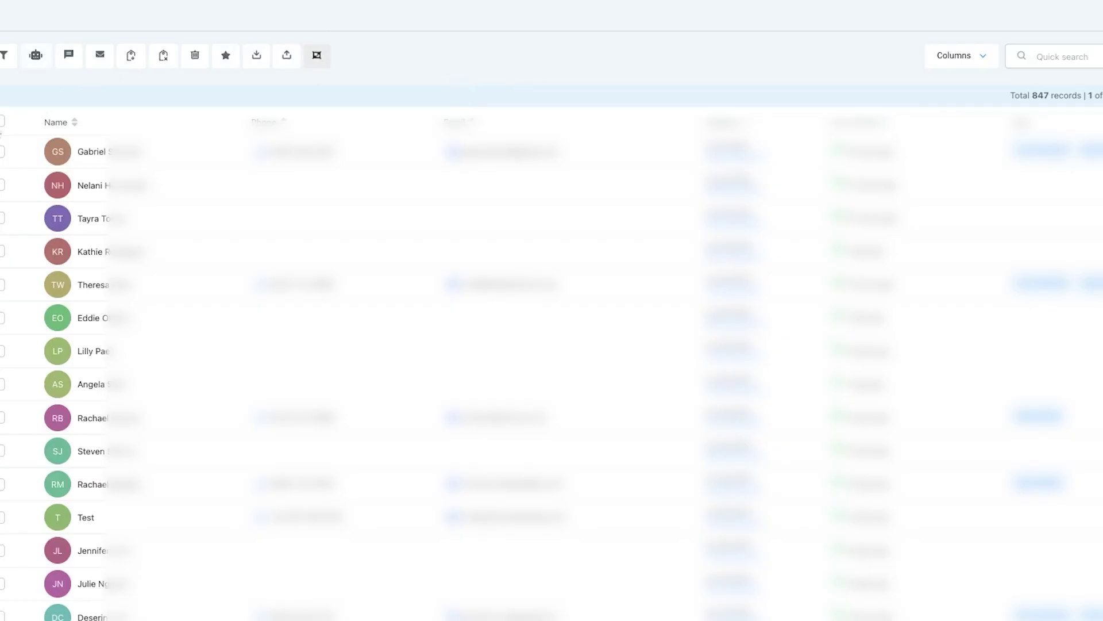
- Select the first contact, view the campaigns and workflows it could be added to, and cancel and deselect the contact
left_click(2, 151)
left_click(36, 55)
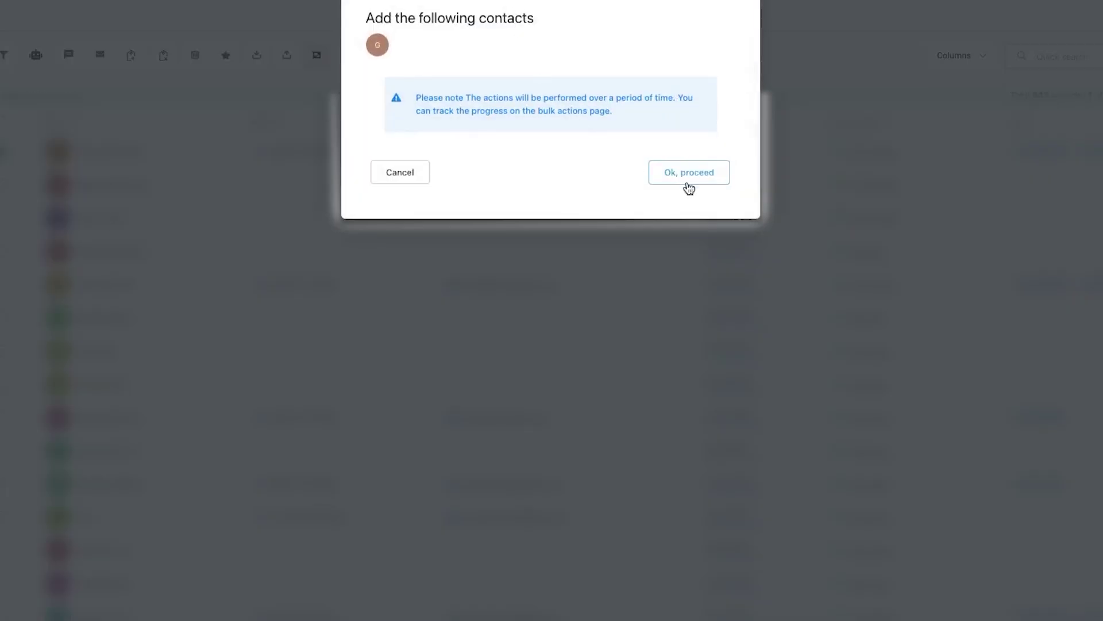
left_click(689, 172)
left_click(569, 104)
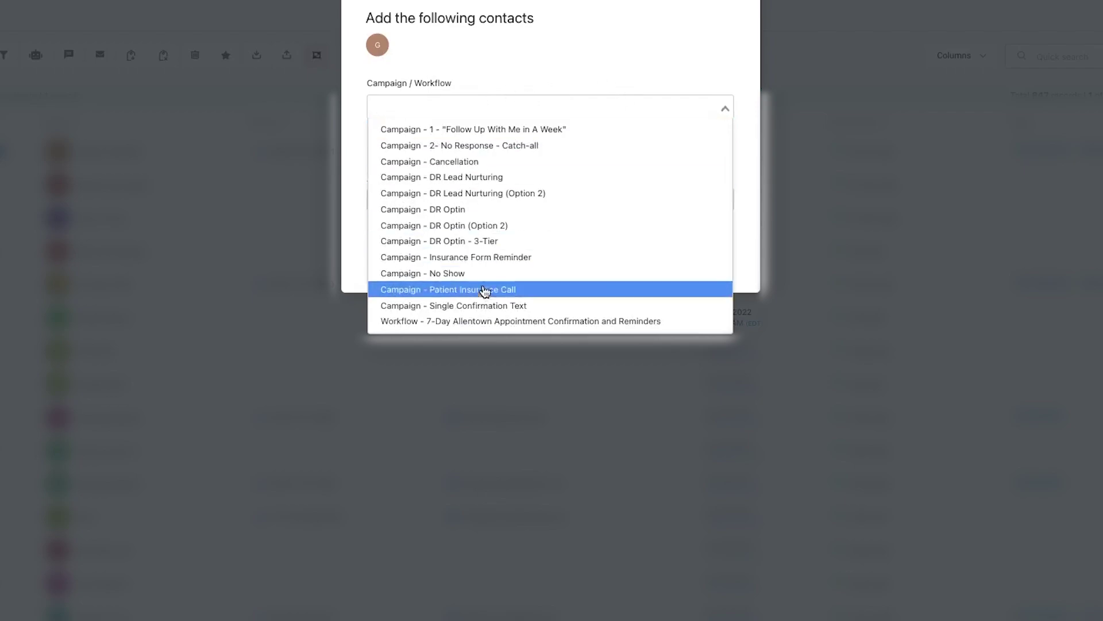
left_click(671, 51)
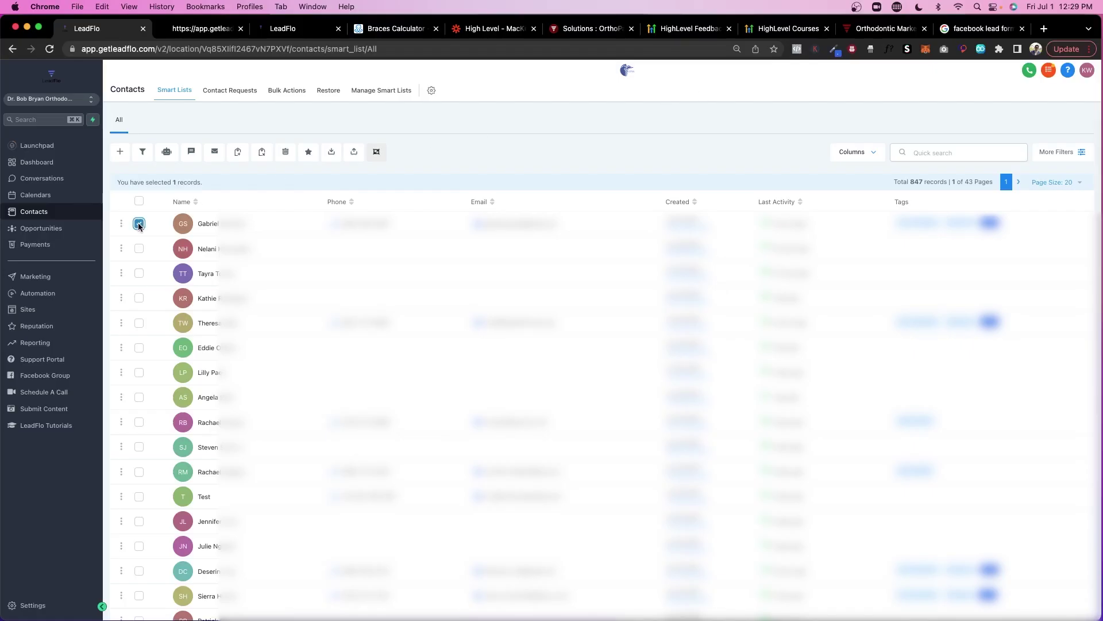
left_click(139, 223)
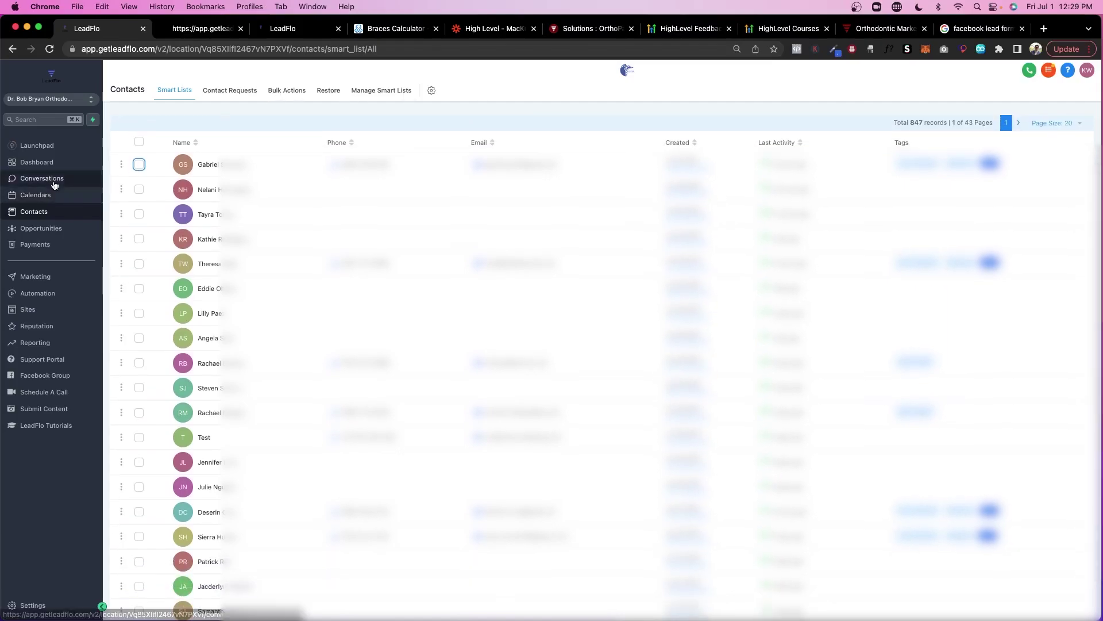
- List all conversations and open the second conversation in the list
left_click(35, 179)
left_click(200, 109)
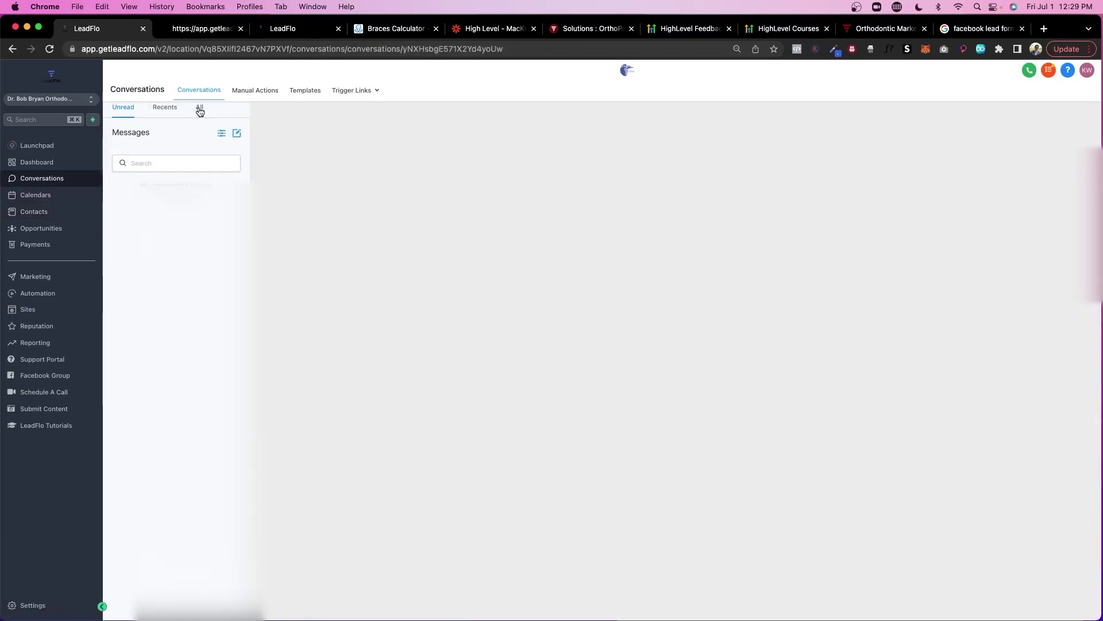
left_click(183, 235)
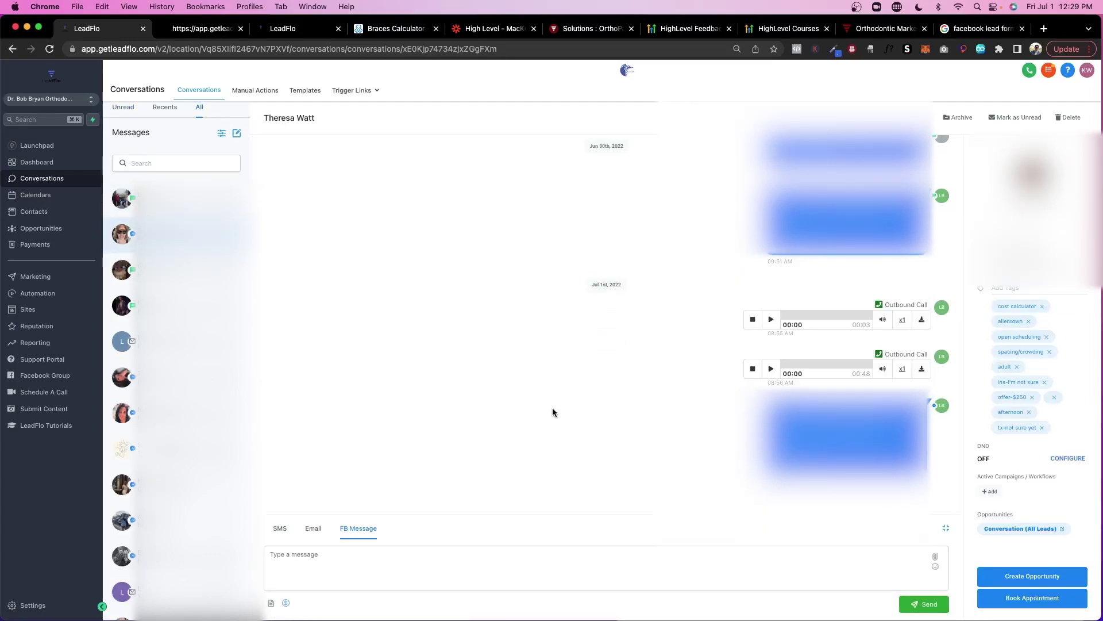
- Open appointment booking for this contact and examine the calendar, timezone, time slot and date options, keeping the Allentown calendar
left_click(1033, 598)
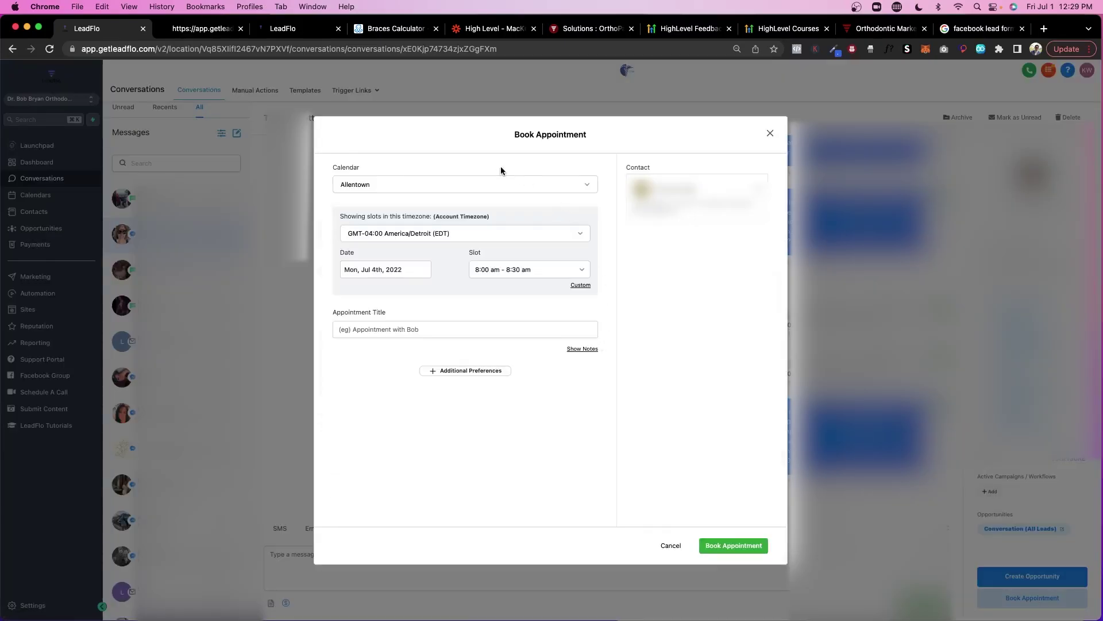
left_click(483, 185)
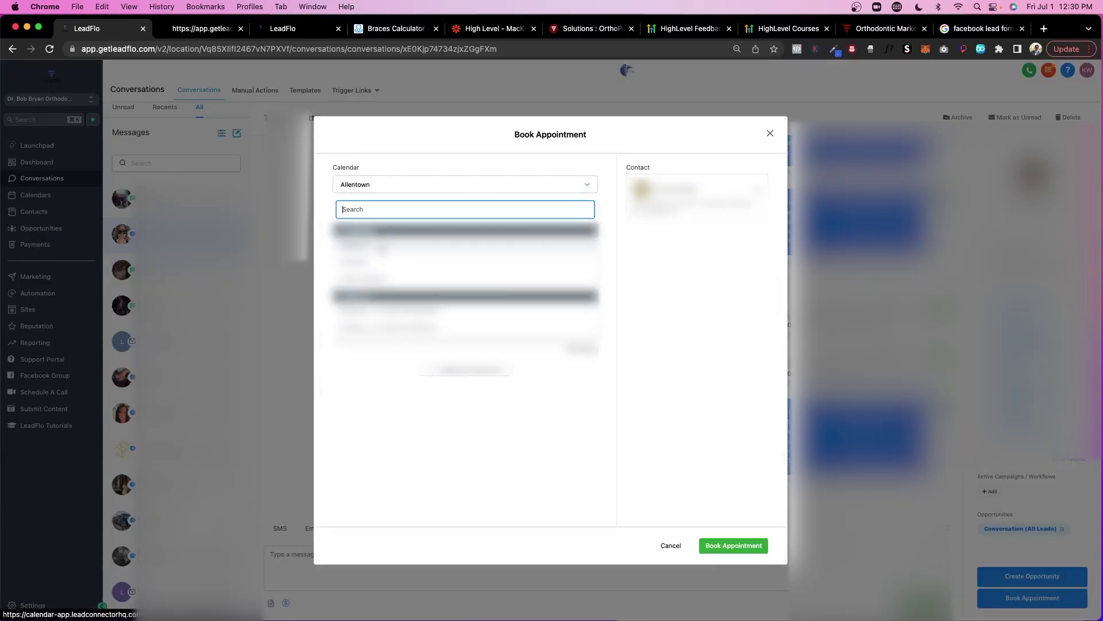
left_click(459, 246)
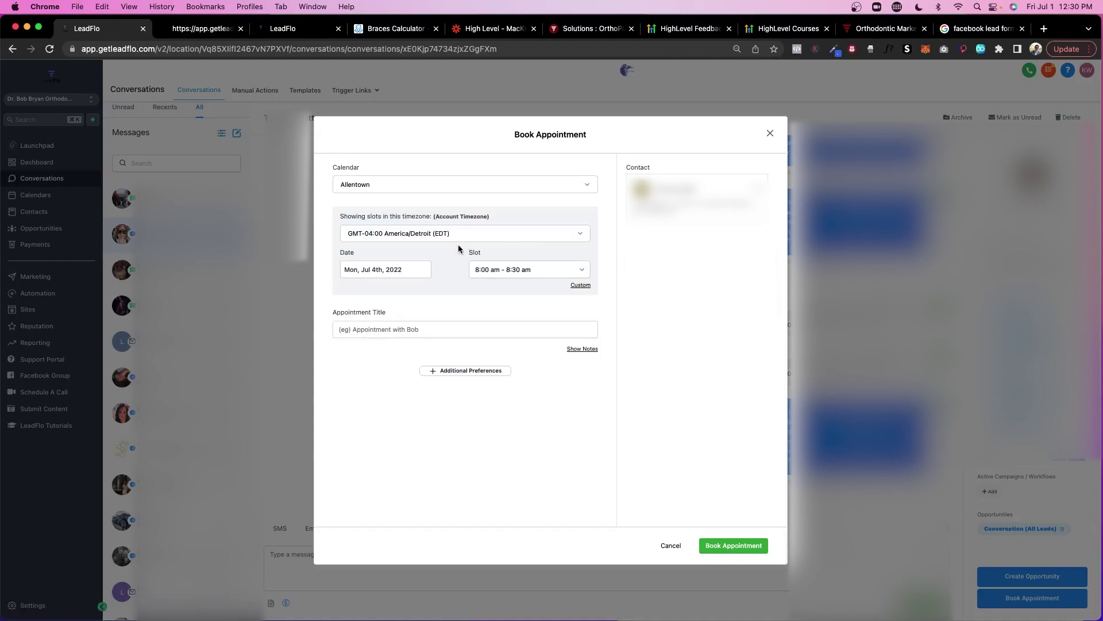
left_click(440, 234)
left_click(440, 235)
left_click(508, 270)
scroll(523, 368, "down", 5)
left_click(411, 269)
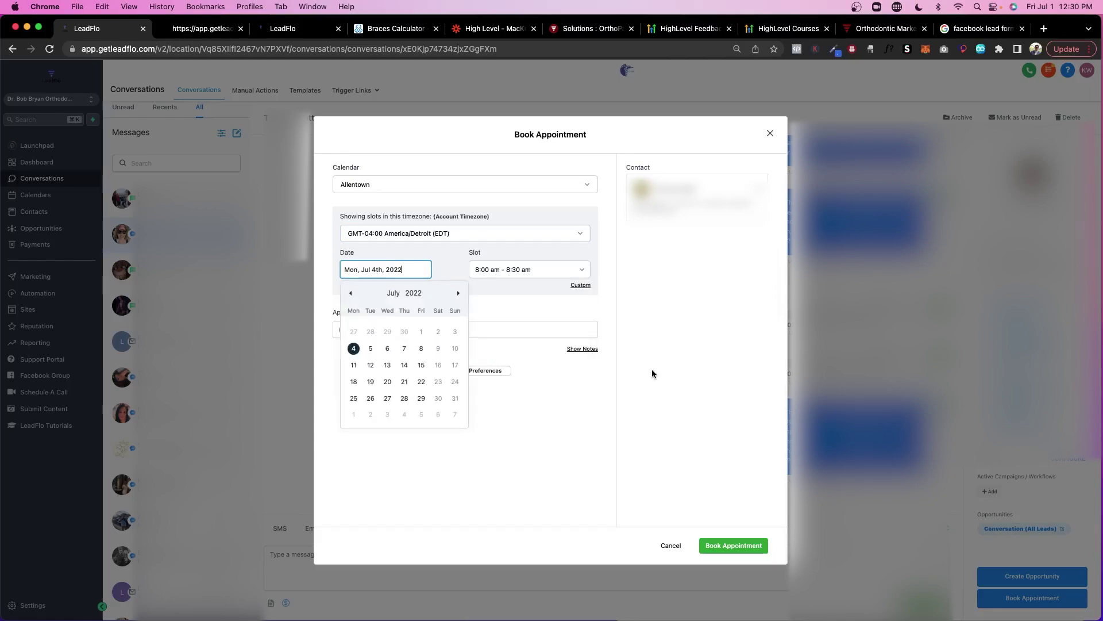
left_click(652, 374)
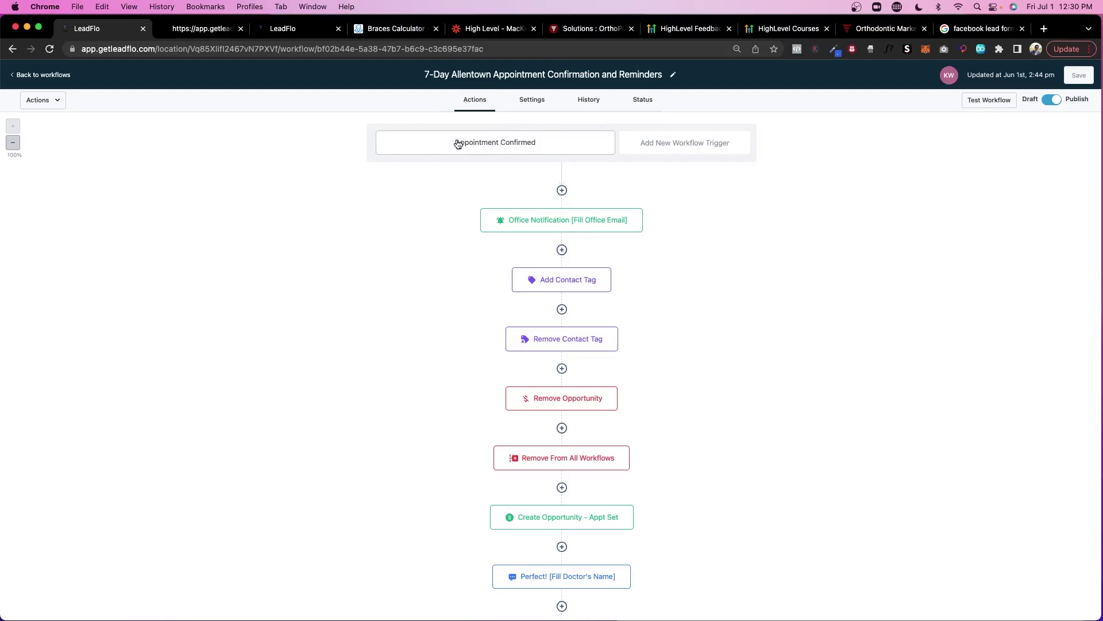
- Inspect the Appointment Confirmed trigger and the contact tag, Remove Opportunity, Remove From All Workflows and Create Opportunity - Appt Set actions
left_click(500, 150)
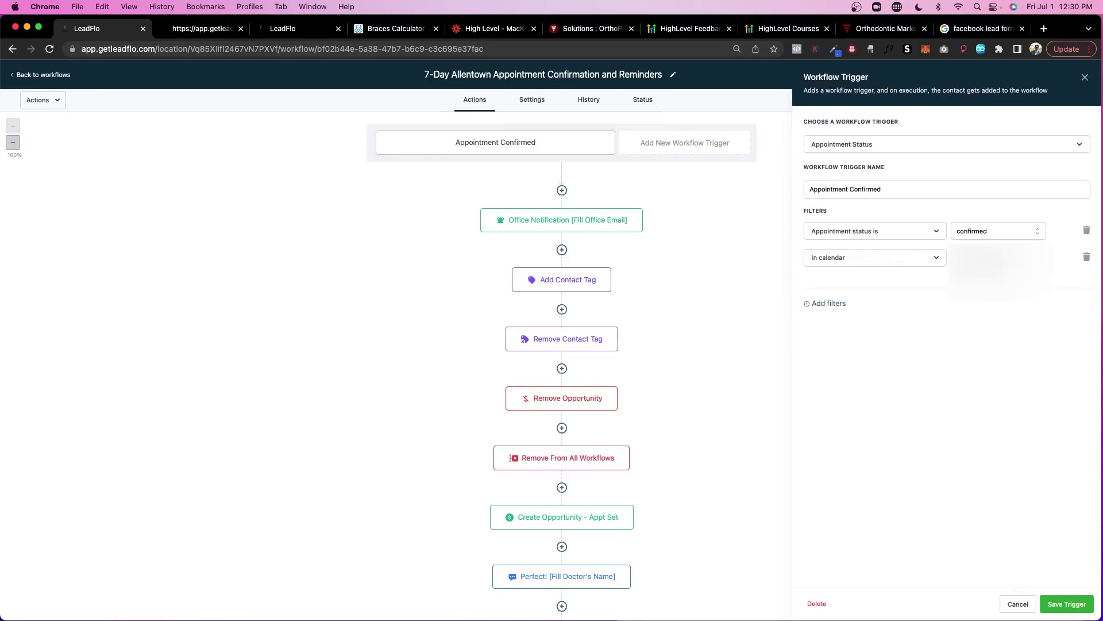
left_click(1085, 77)
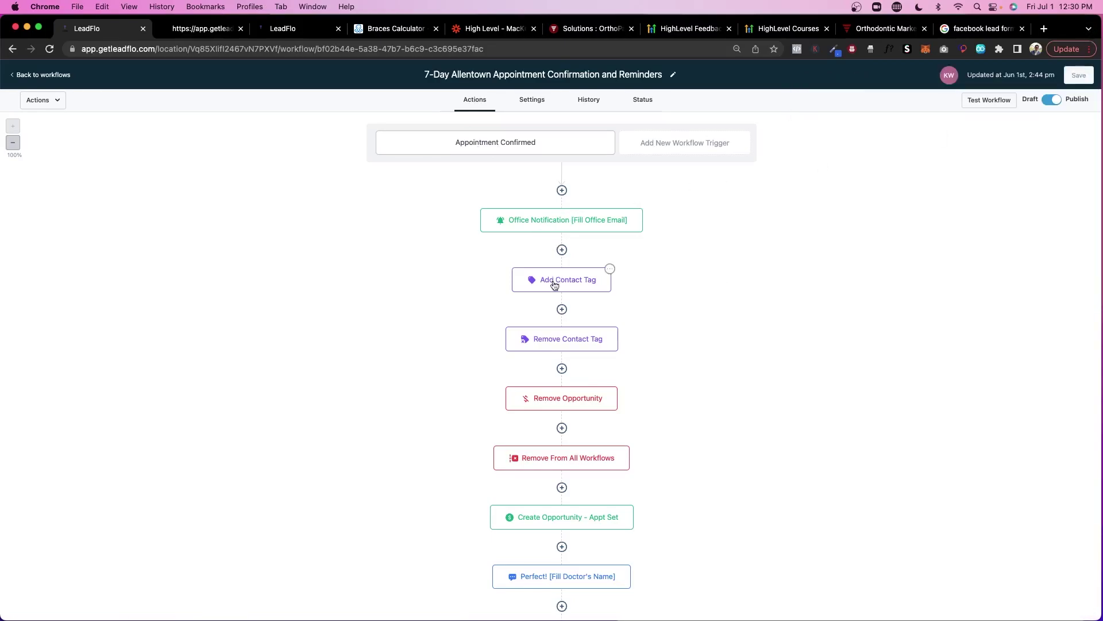
scroll(552, 287, "down", 3)
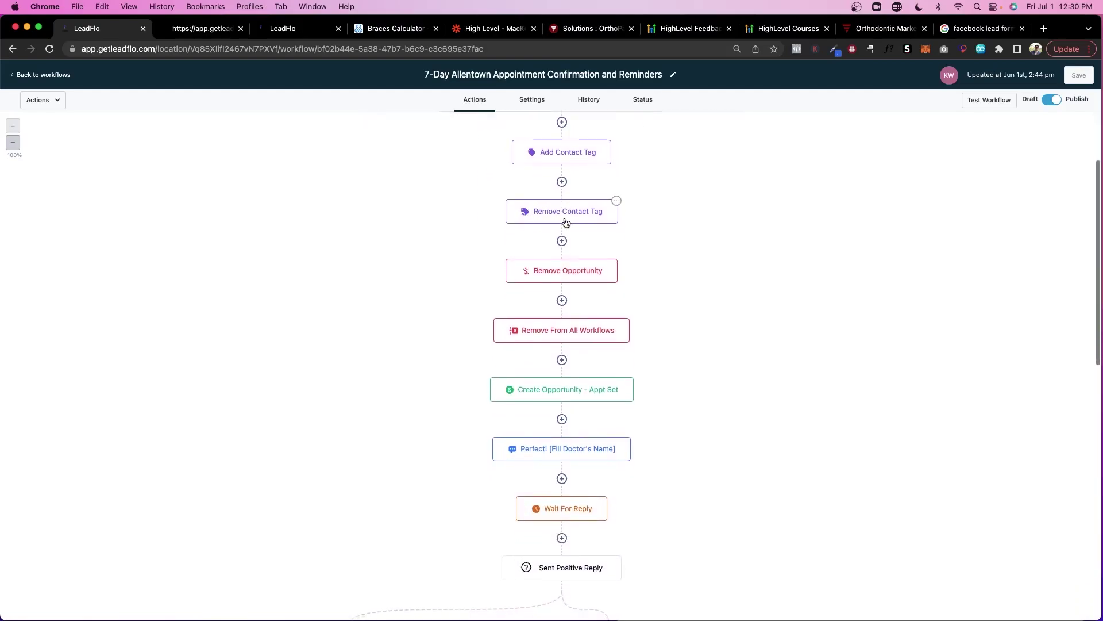
left_click(545, 152)
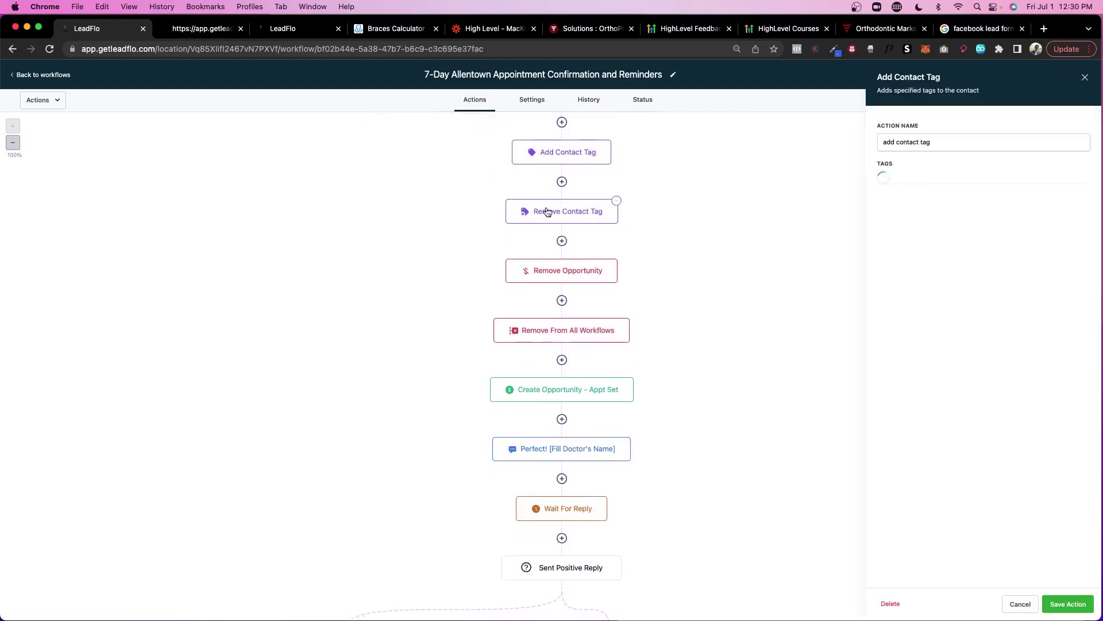
left_click(550, 213)
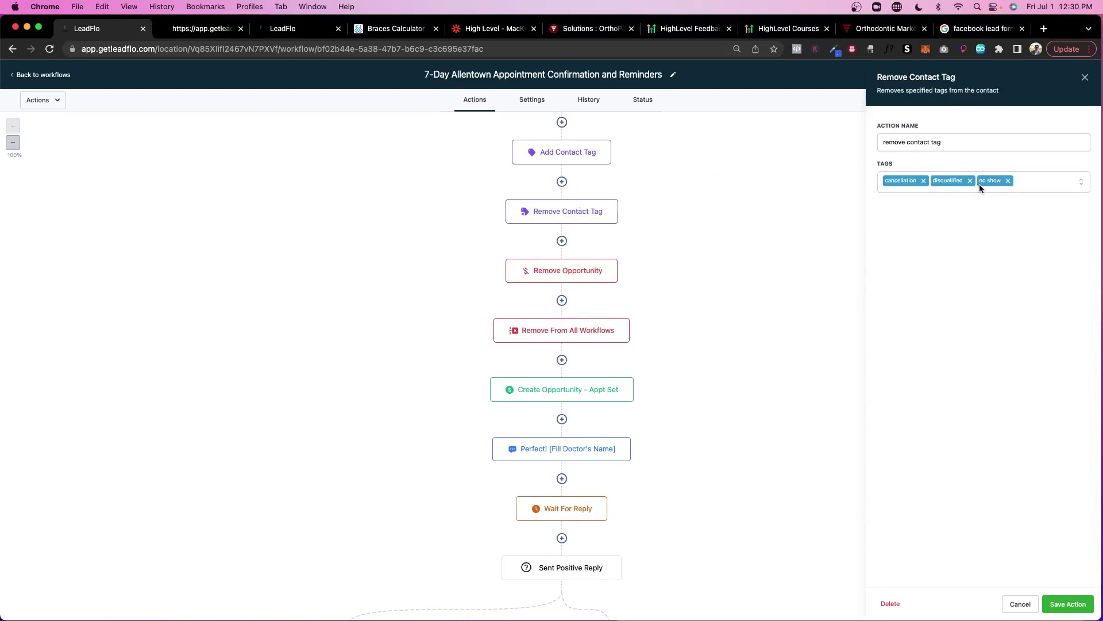
left_click(526, 276)
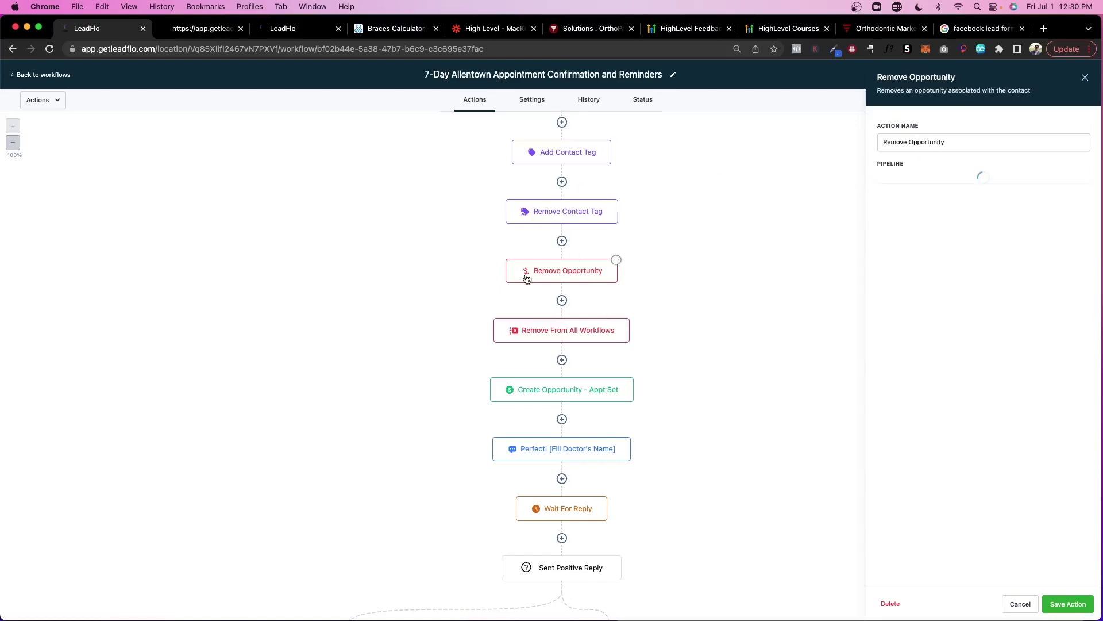
left_click(579, 337)
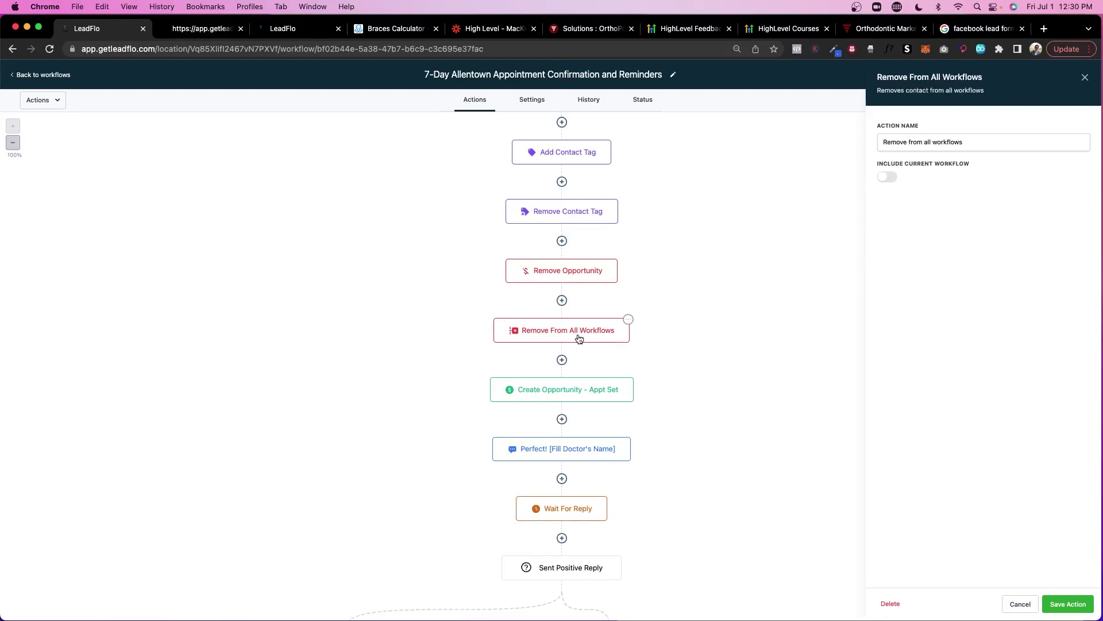
left_click(554, 394)
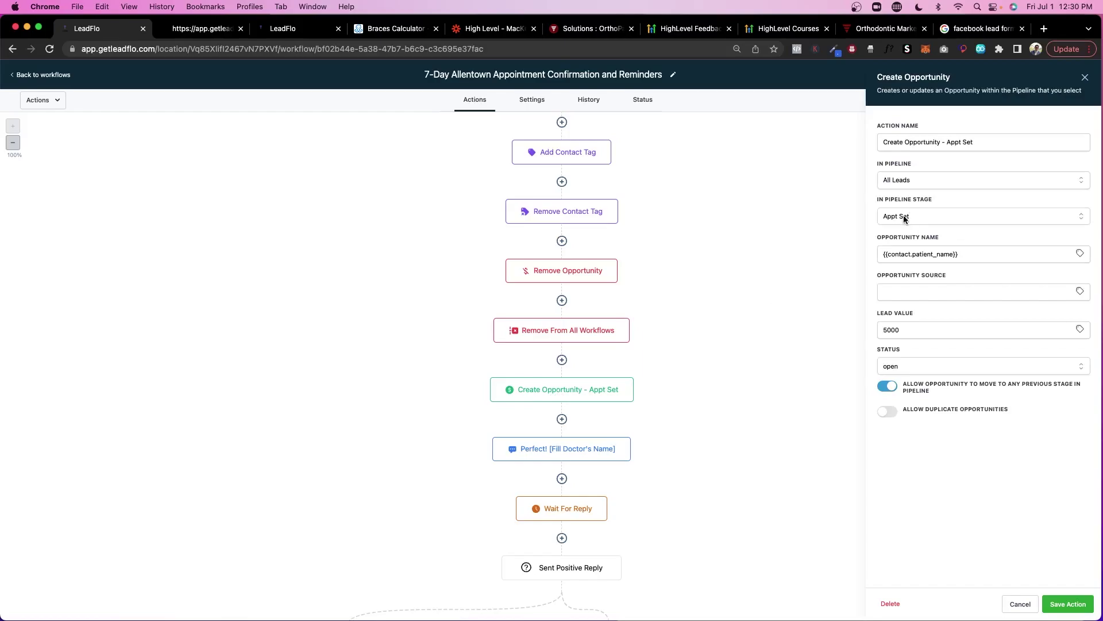
- Check the opportunities board in the other LeadFlo tab, and review the Allentown workflow's confirmation SMS and reminder branches
left_click(284, 29)
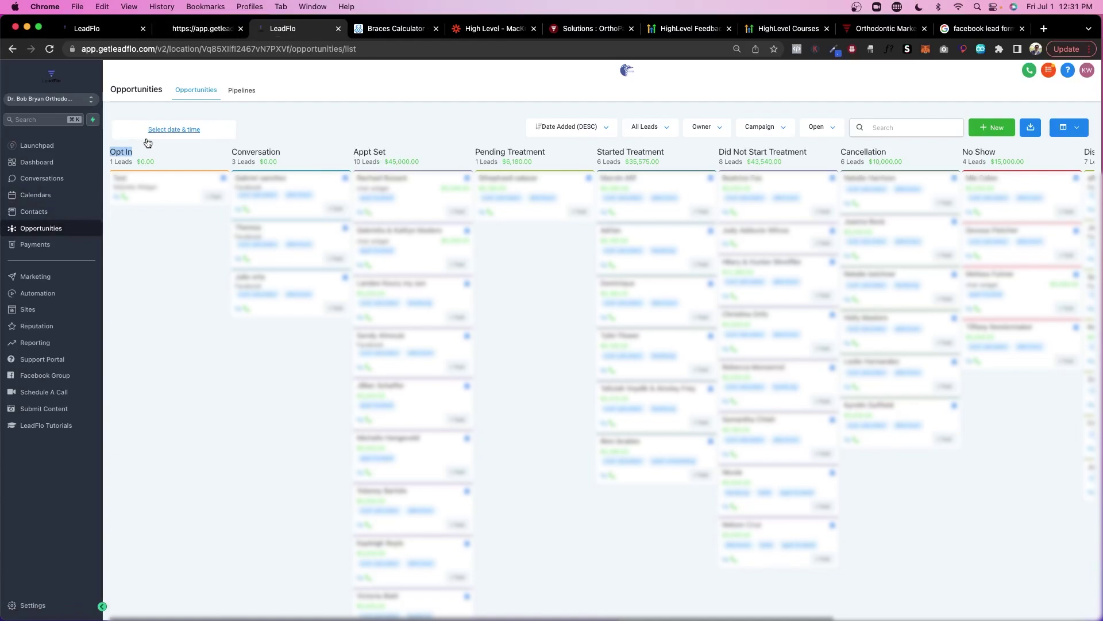
left_click(103, 29)
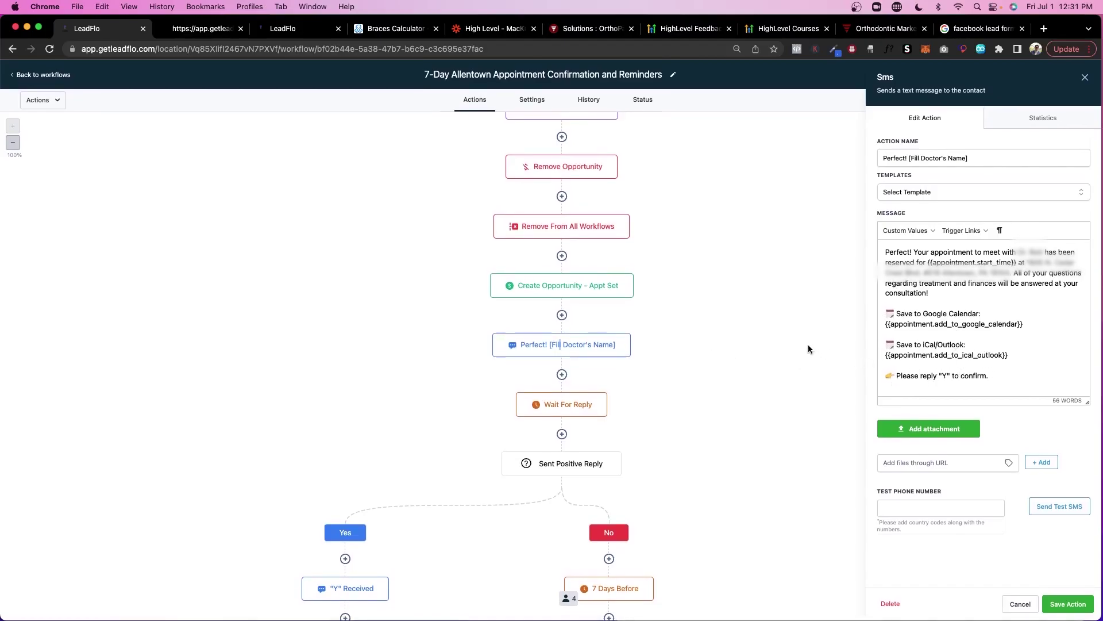
scroll(724, 346, "down", 4)
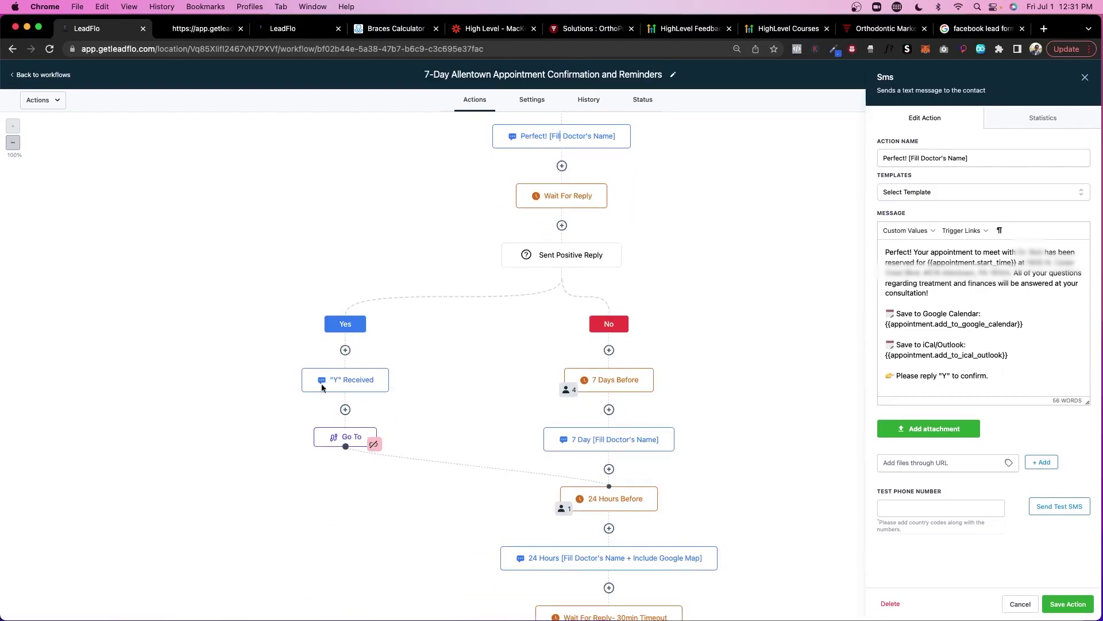
scroll(436, 259, "down", 6)
scroll(576, 139, "up", 3)
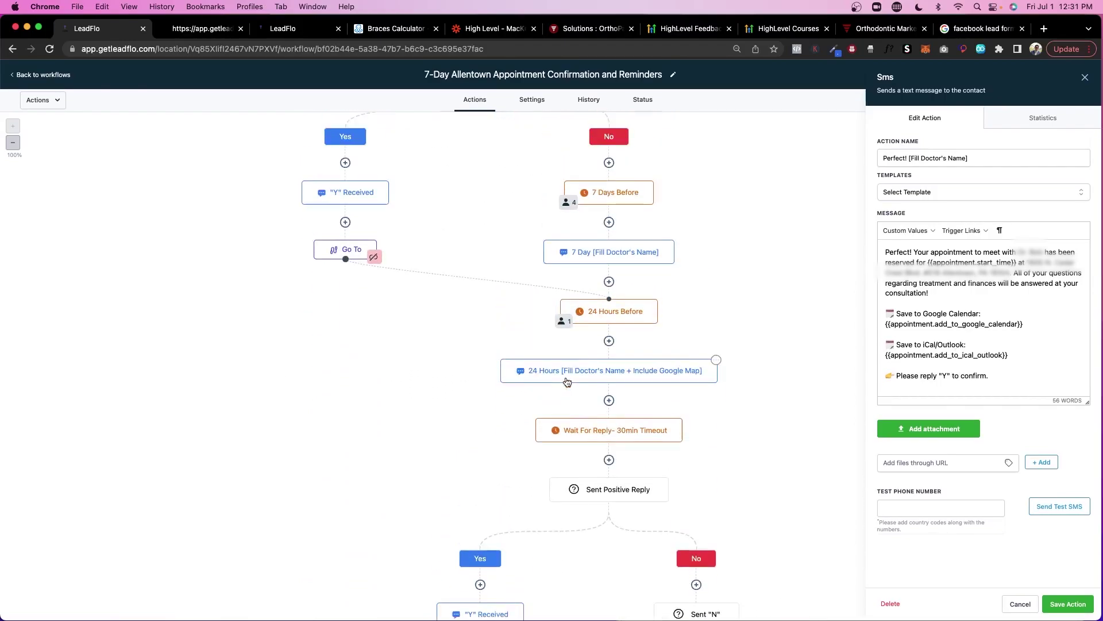
scroll(576, 139, "down", 6)
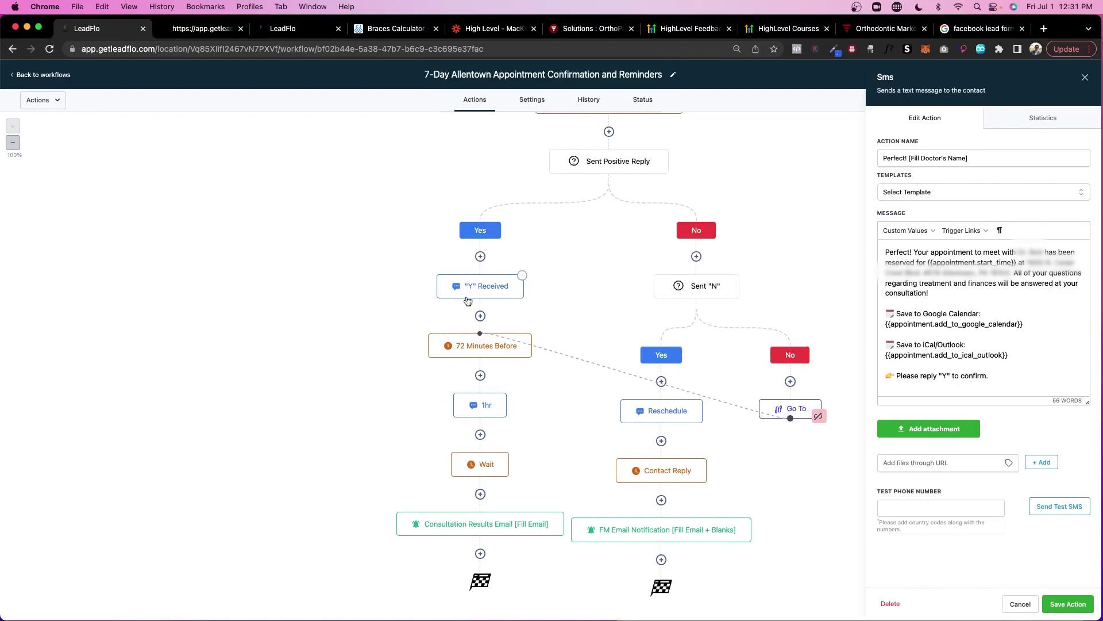
scroll(639, 173, "up", 6)
scroll(634, 171, "up", 3)
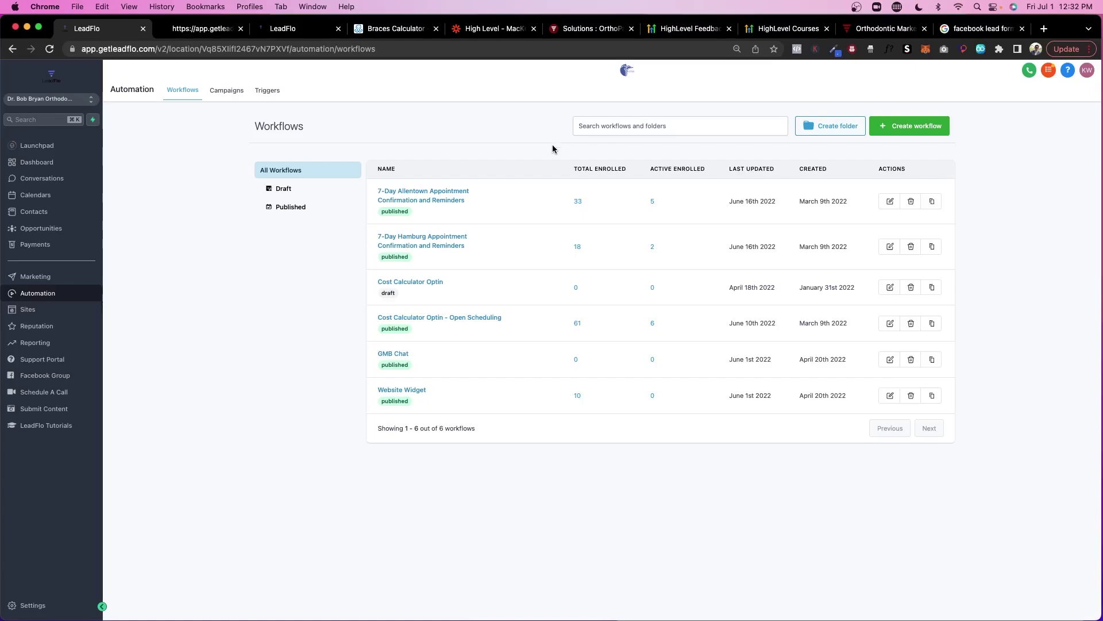
- Examine the stages of the All Leads pipeline in the settings, compare them with the opportunities board, and close the pipeline without changes
left_click(28, 608)
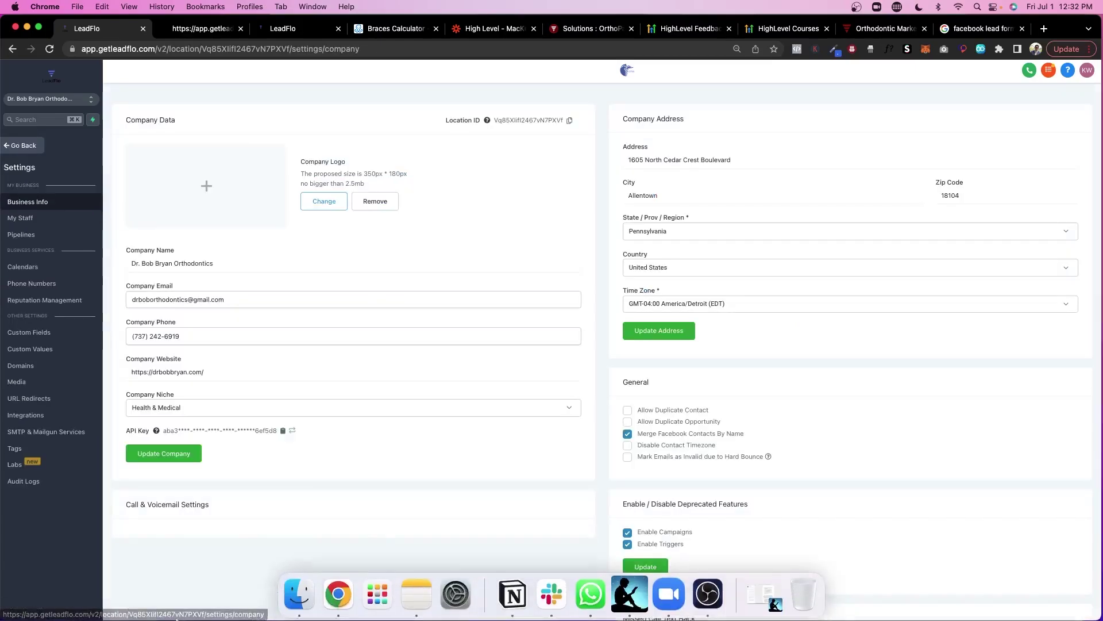
left_click(6, 240)
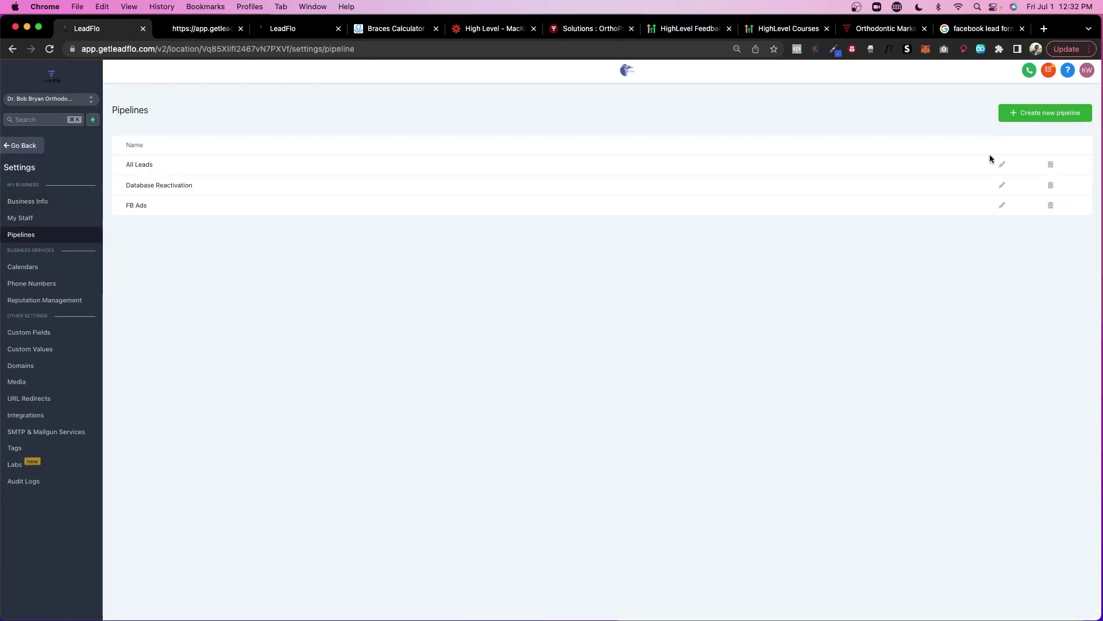
left_click(1002, 165)
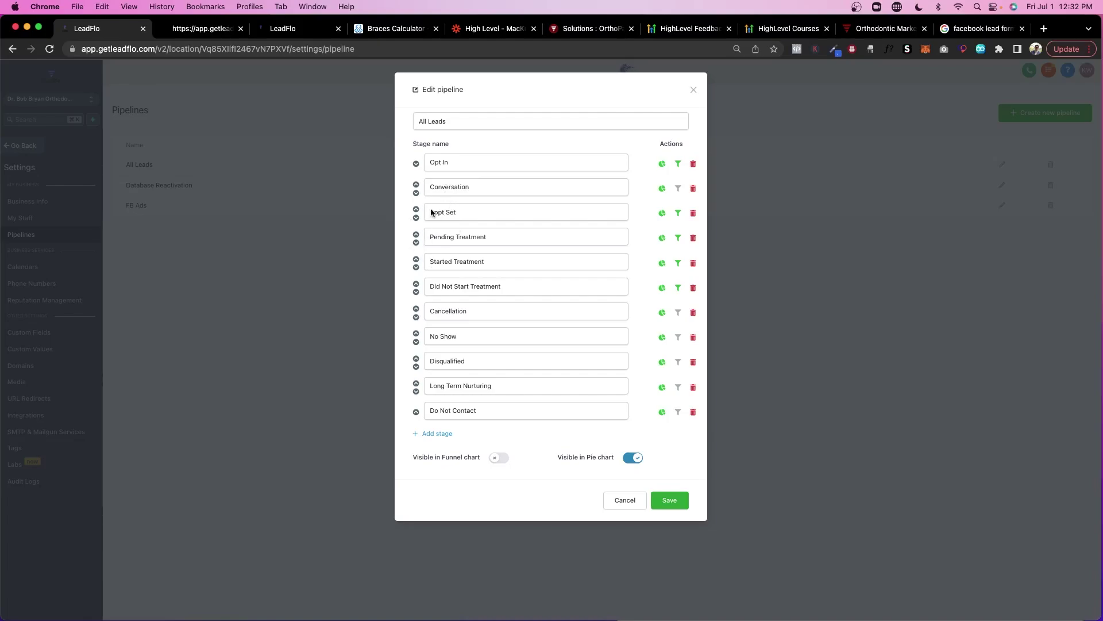
left_click_drag(287, 28, 217, 29)
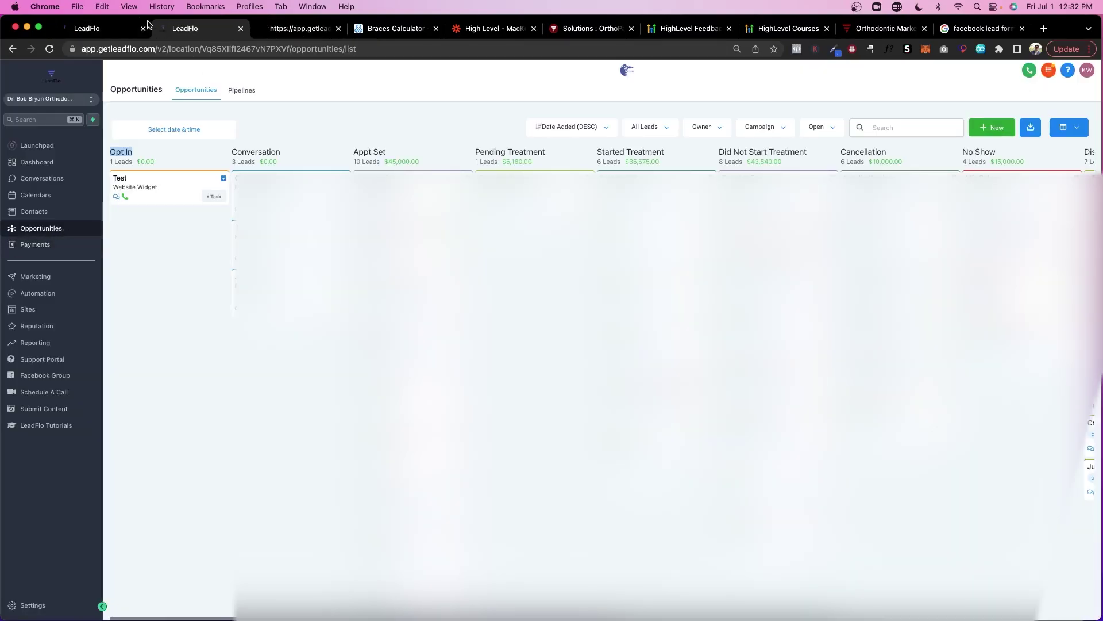
left_click(69, 28)
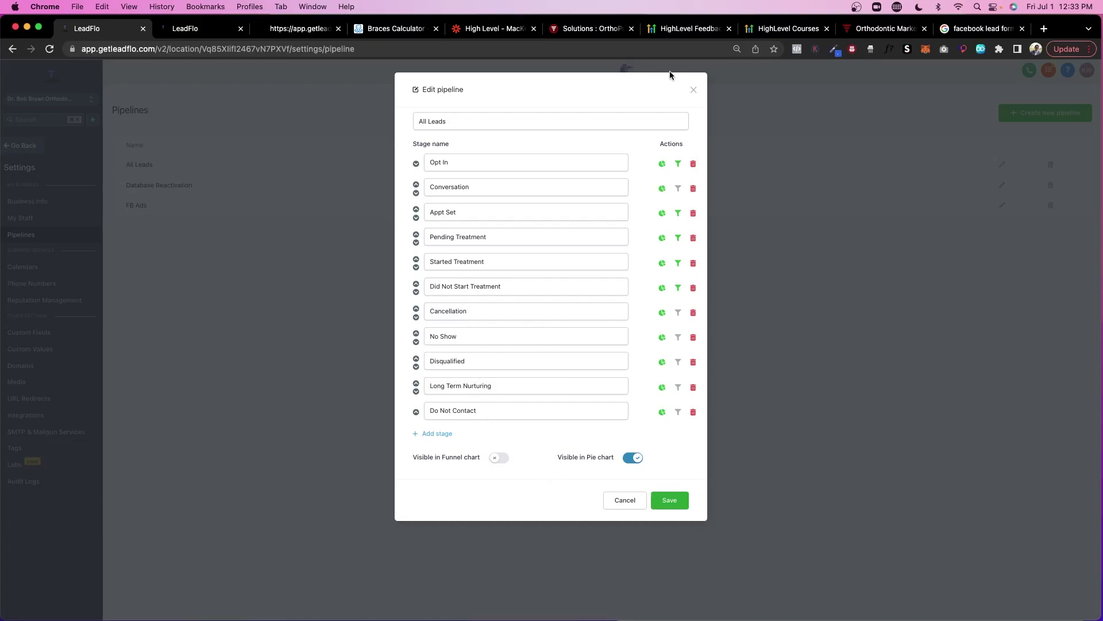
left_click(694, 90)
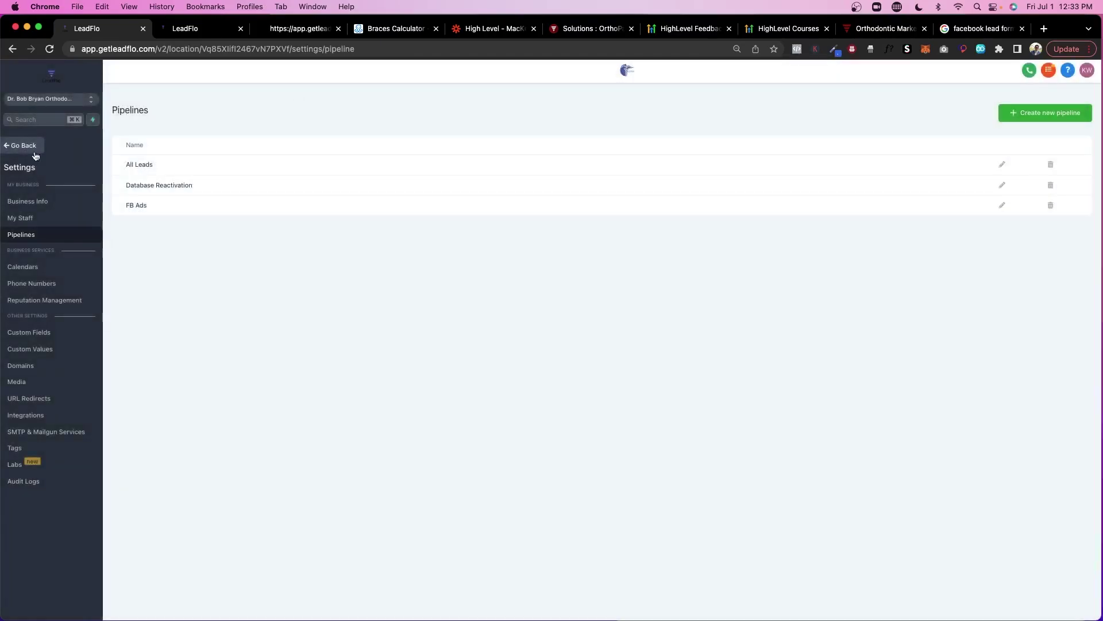
- Open the opportunities board, look across all its stages, and lift an Appt Set card to reveal the Lost, Abandoned and Won targets
left_click(26, 146)
left_click(41, 228)
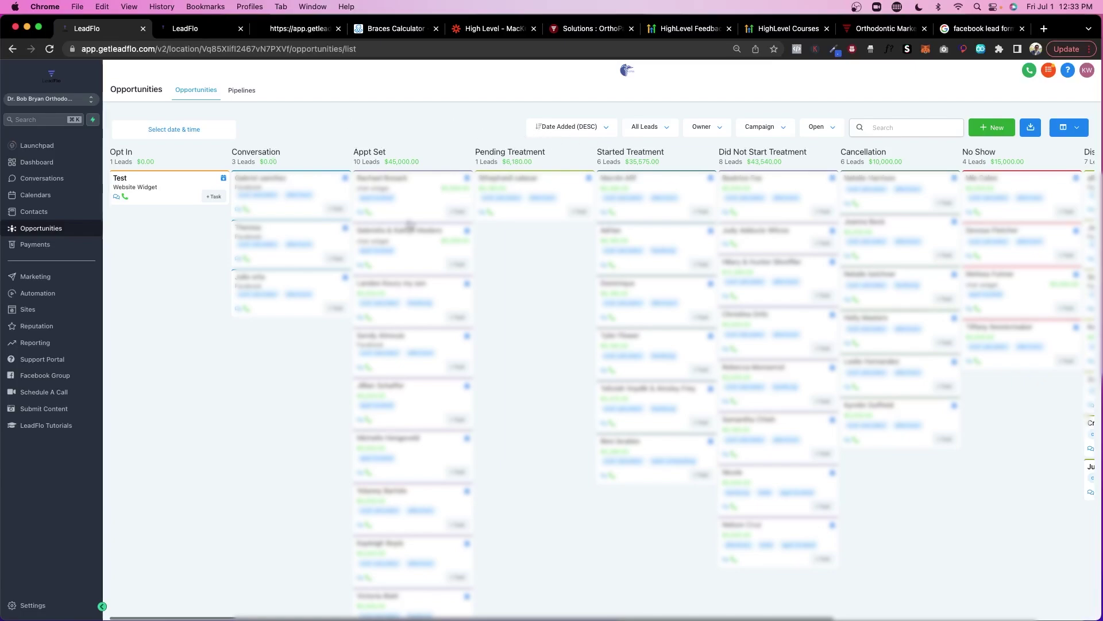
scroll(410, 268, "right", 5)
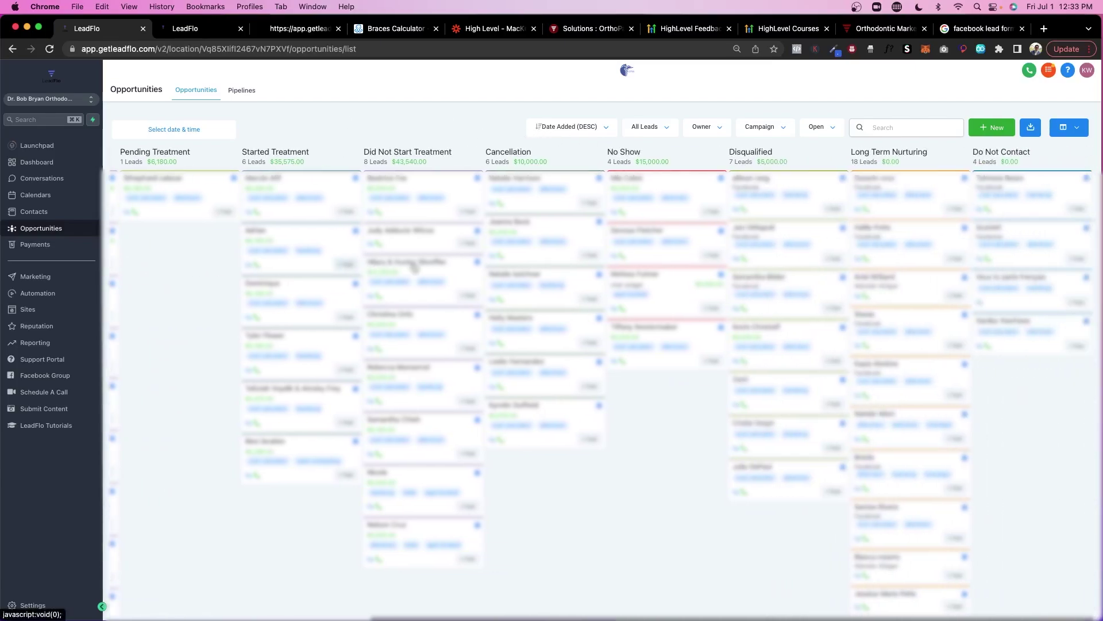
scroll(413, 267, "left", 5)
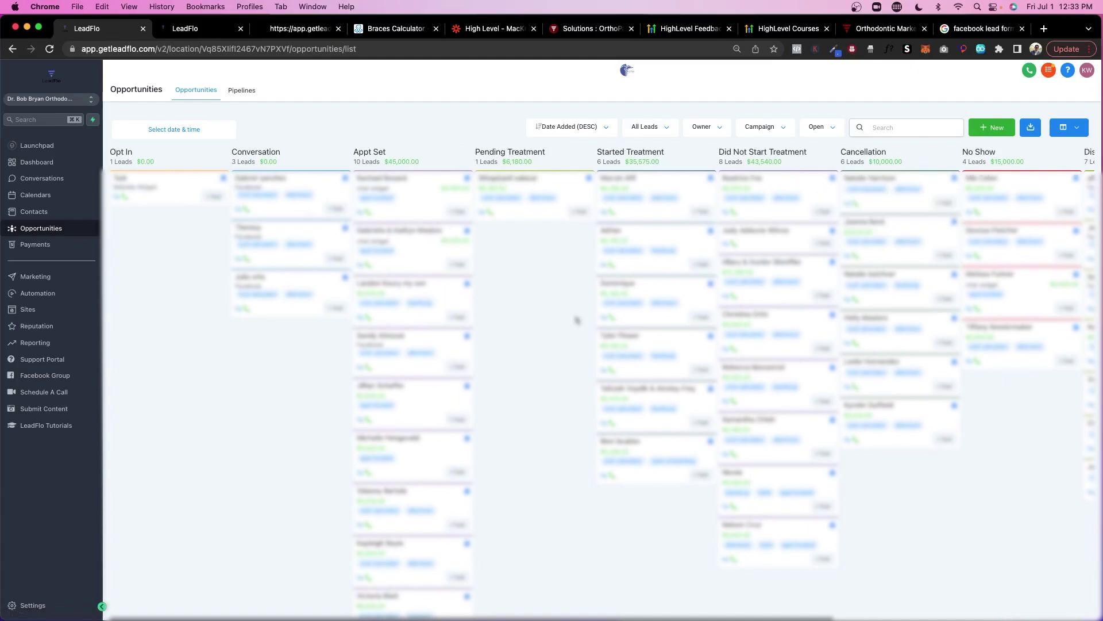
scroll(1012, 298, "right", 3)
scroll(977, 290, "left", 3)
left_click_drag(424, 256, 725, 566)
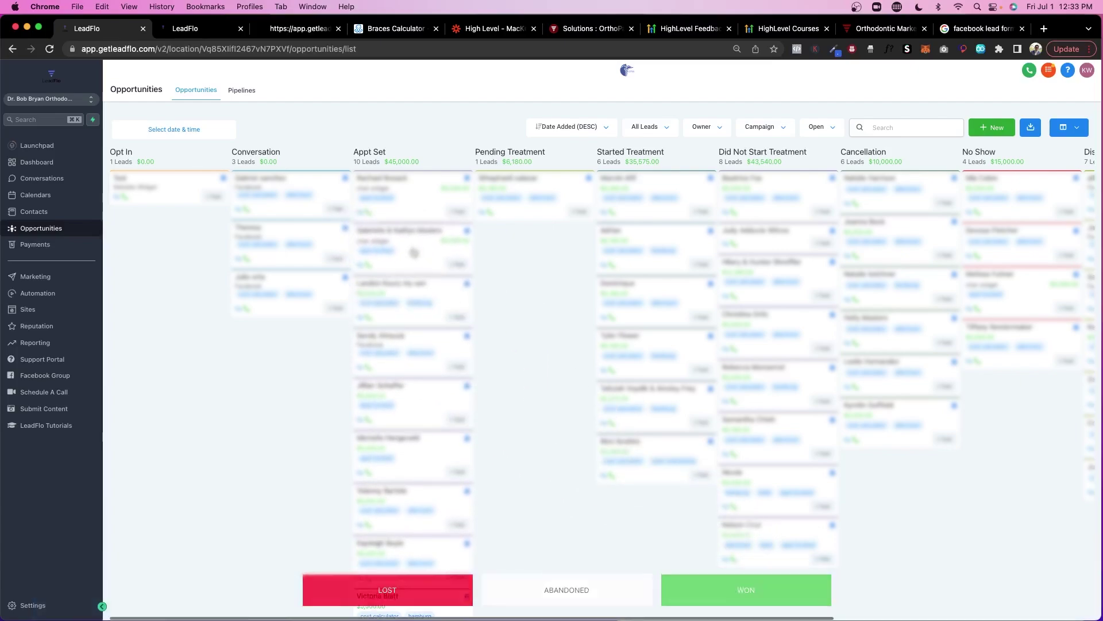
- Open the dashboard and examine both pages of the Stages Distribution chart legend
left_click(39, 161)
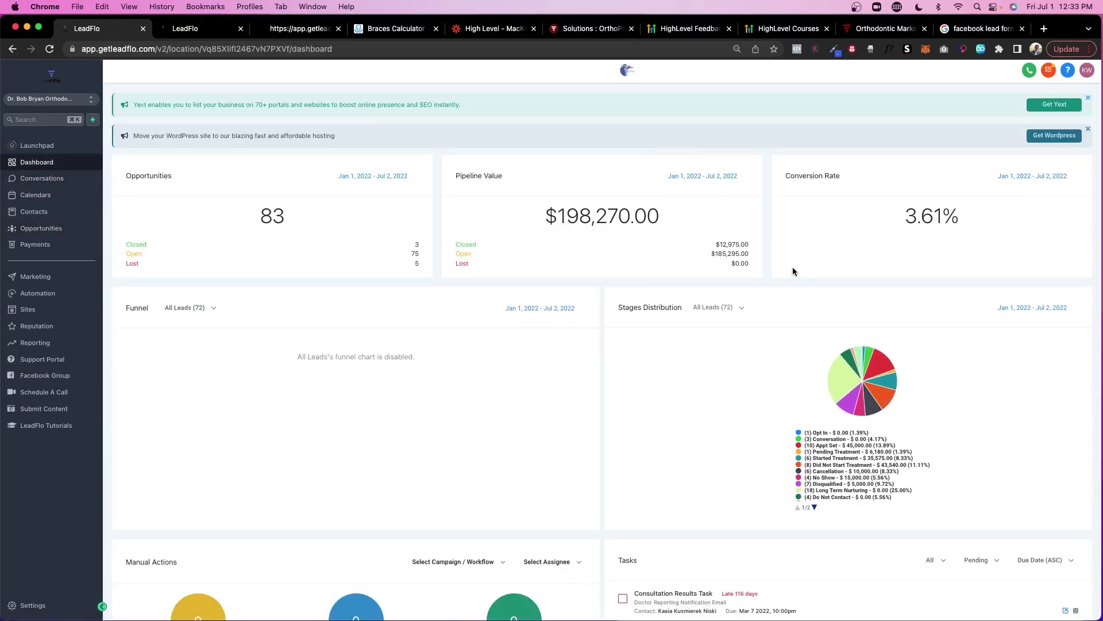
left_click(815, 508)
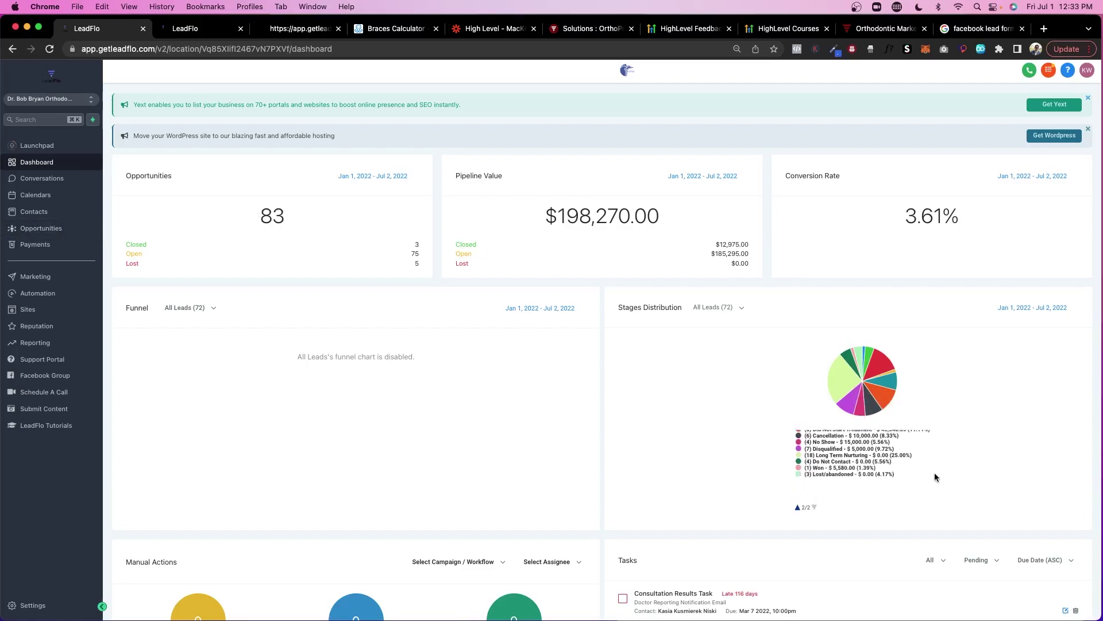
left_click(798, 508)
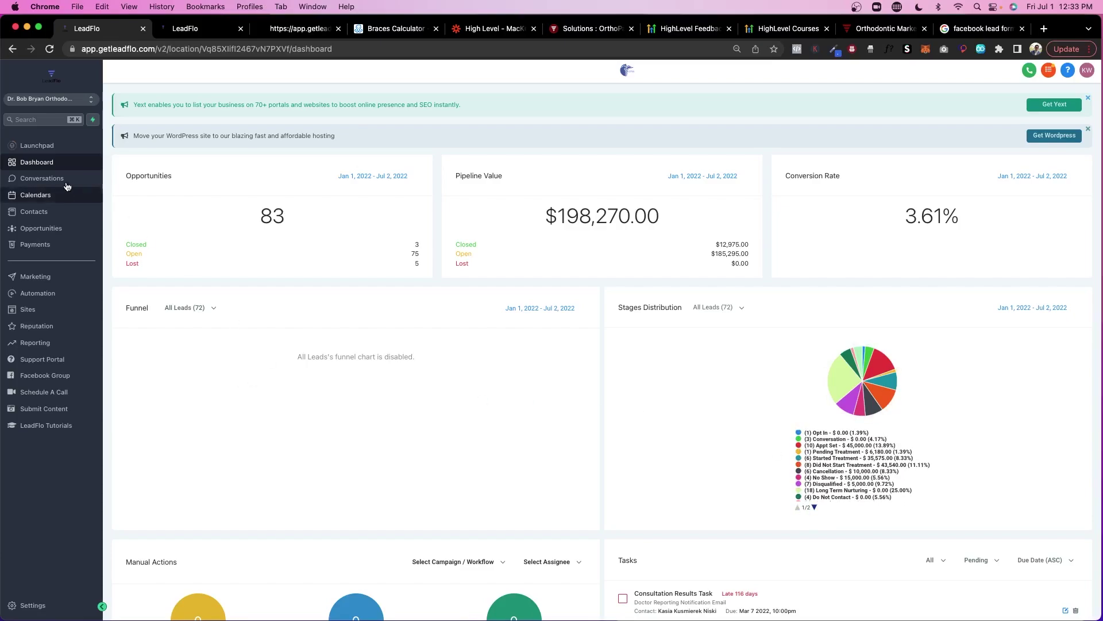
- Open staff management, start adding an employee, and examine the User Info fields
left_click(25, 606)
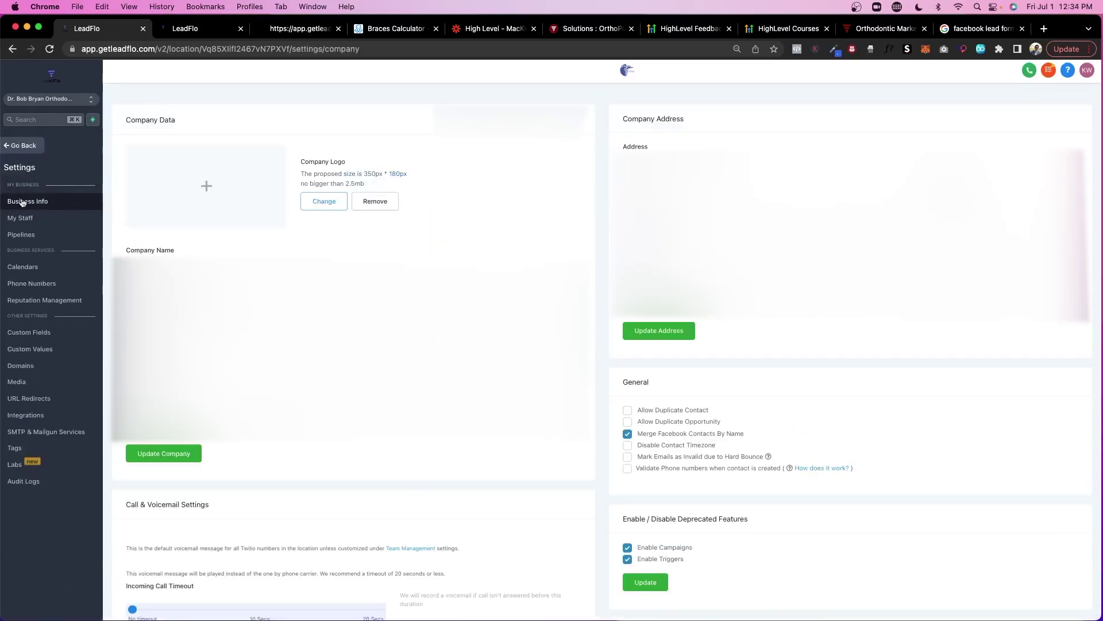
left_click(23, 218)
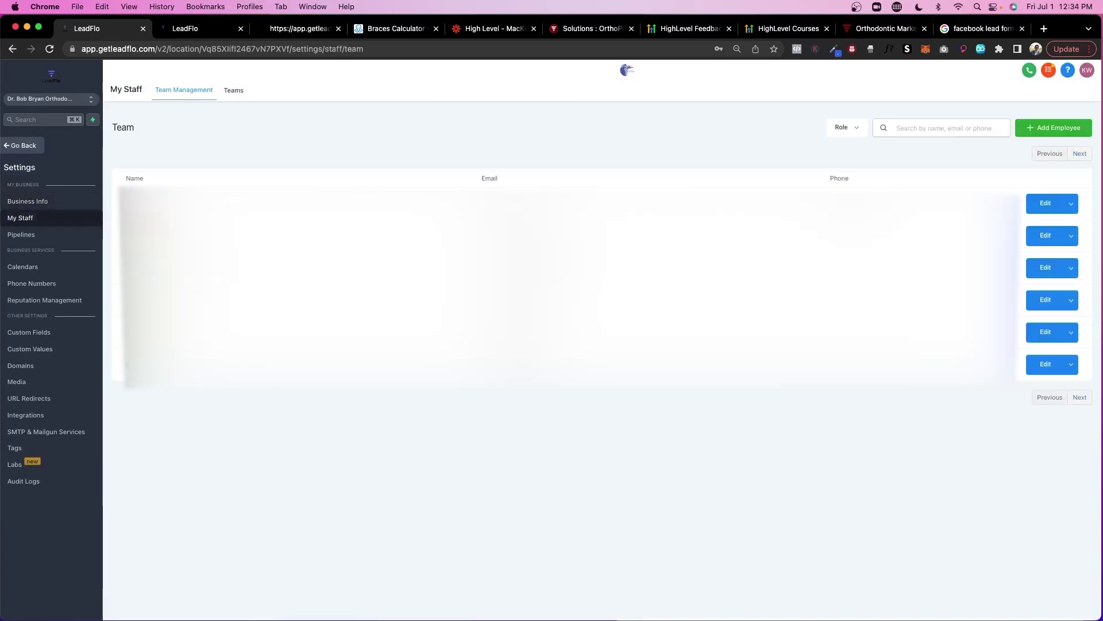
left_click(1054, 128)
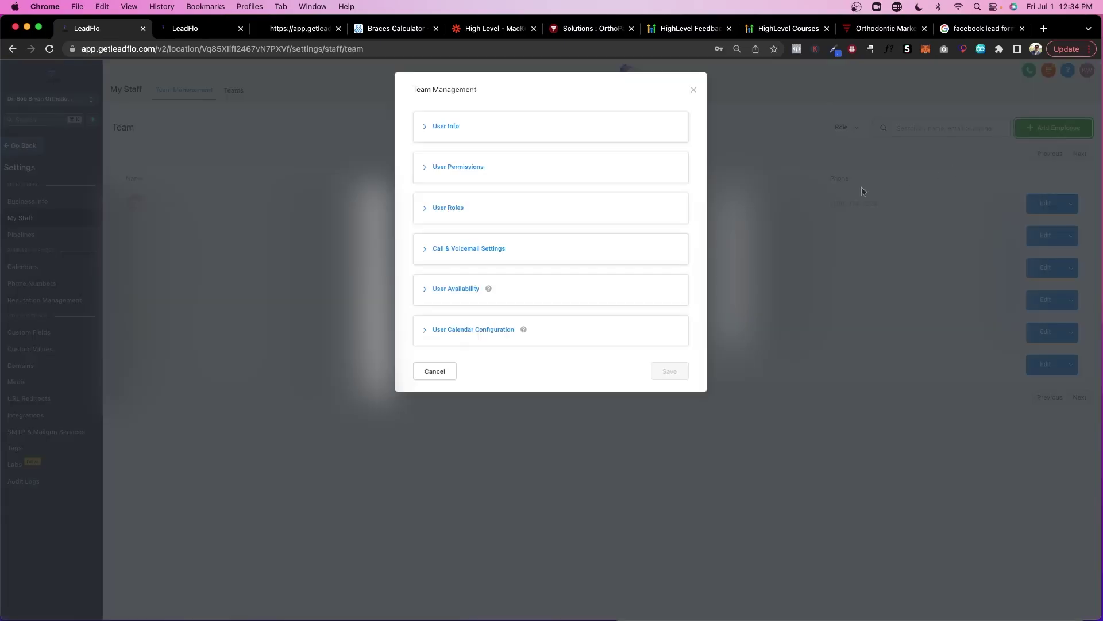
left_click(460, 127)
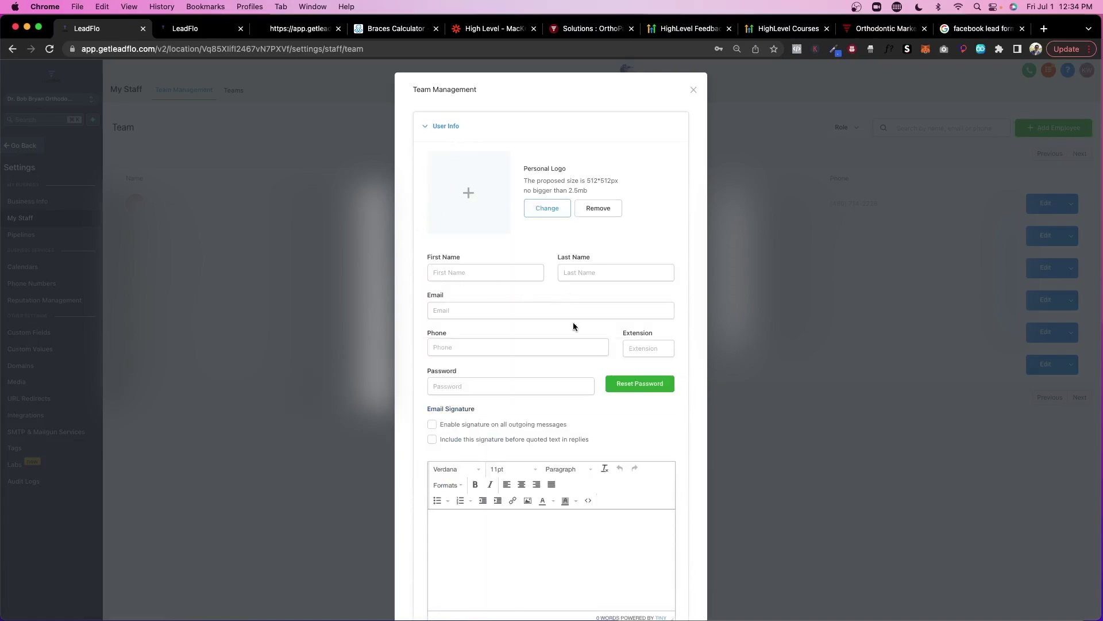
scroll(465, 337, "down", 6)
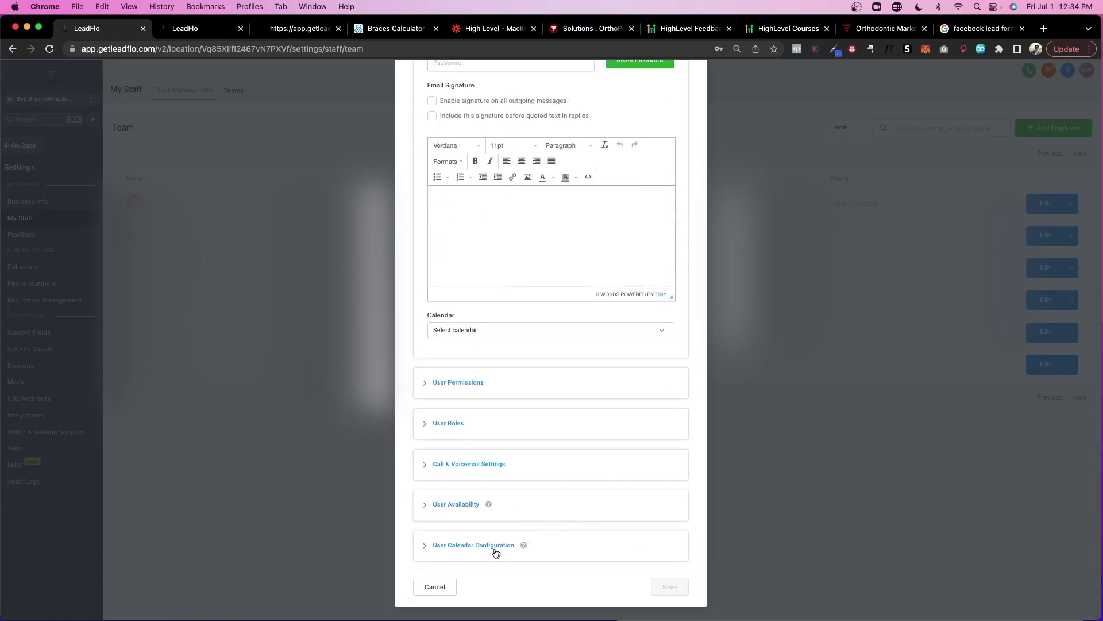
- Expand the new employee's User Permissions, examine the access toggles, and leave the form without saving
left_click(444, 384)
scroll(502, 420, "down", 6)
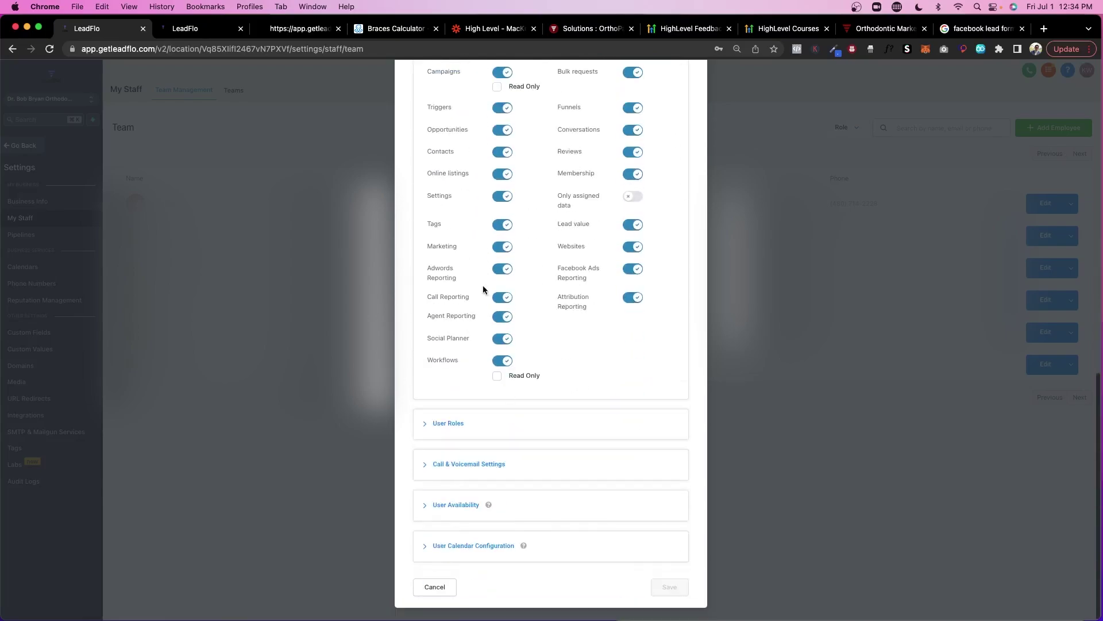
scroll(482, 287, "up", 3)
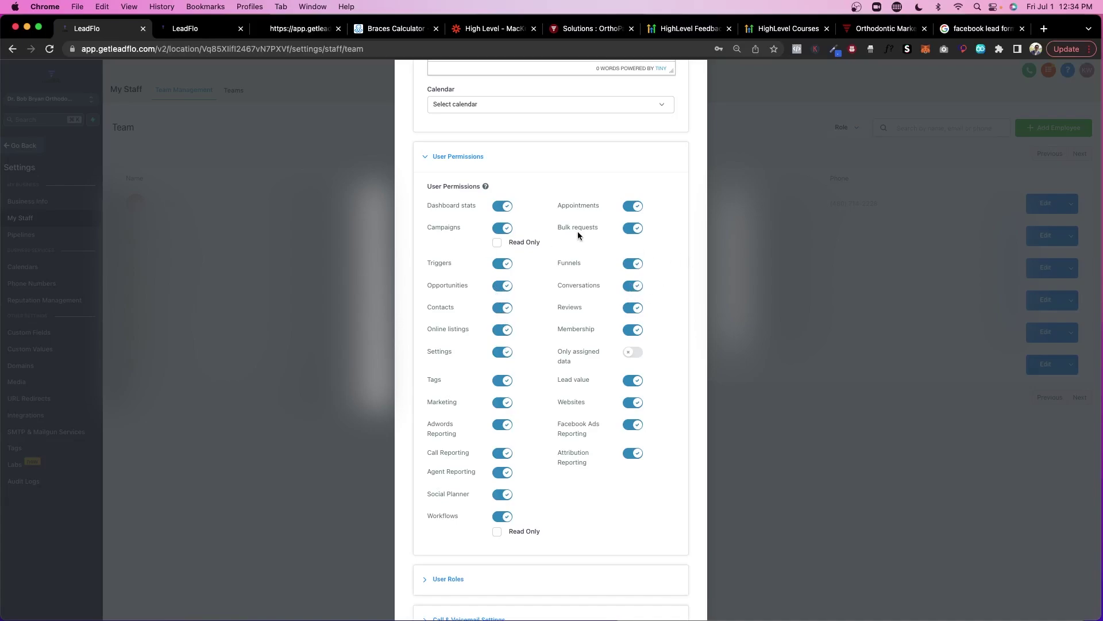
scroll(578, 231, "up", 5)
scroll(614, 255, "up", 12)
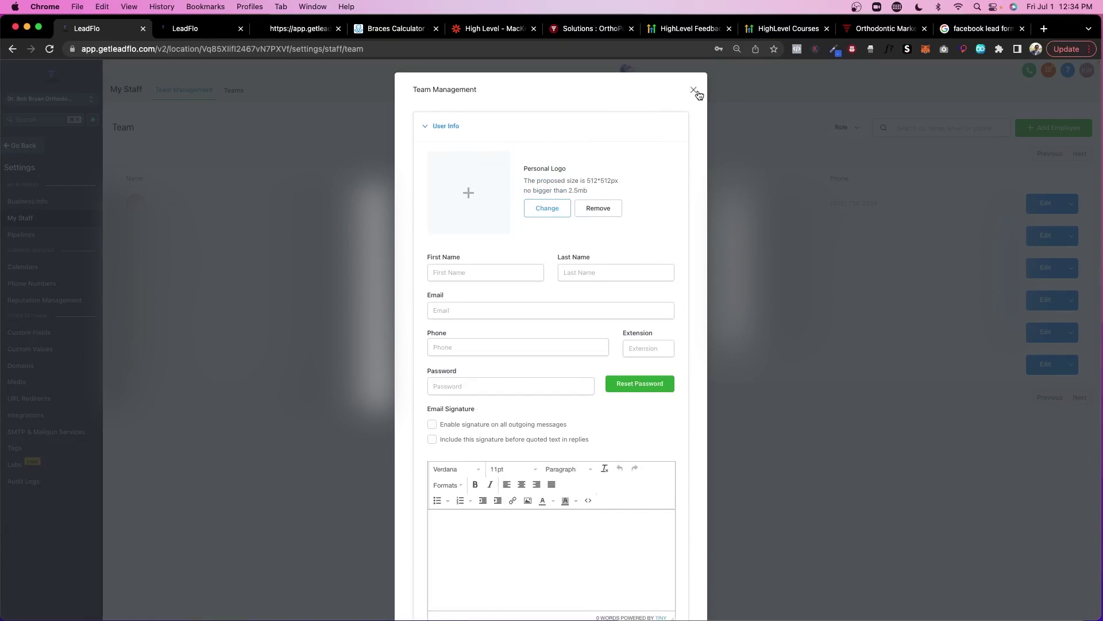
scroll(547, 340, "down", 20)
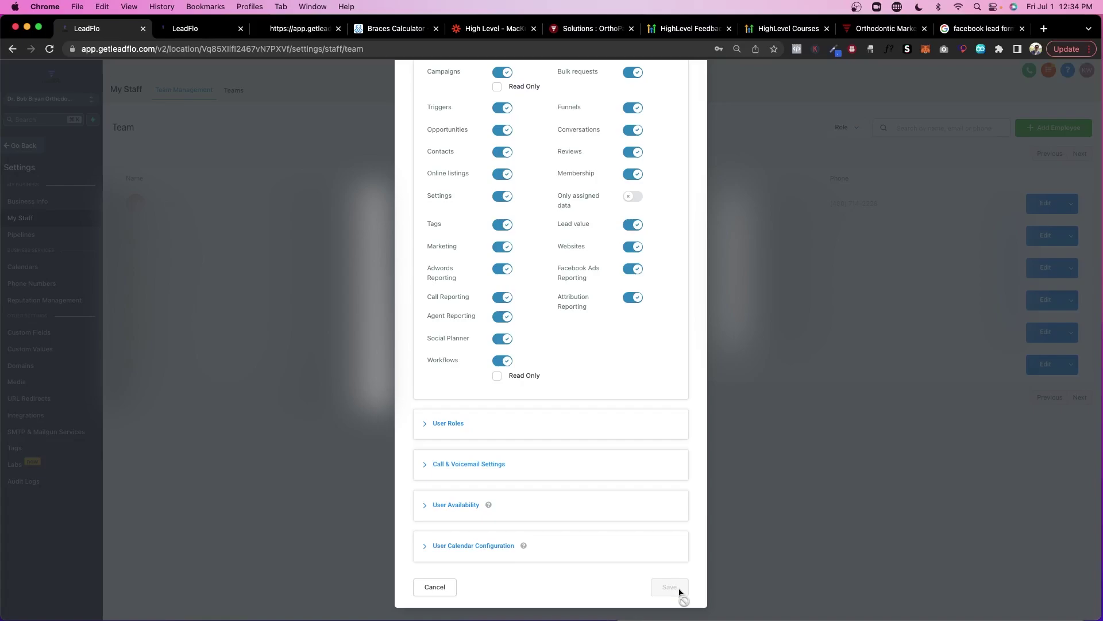
scroll(676, 452, "up", 20)
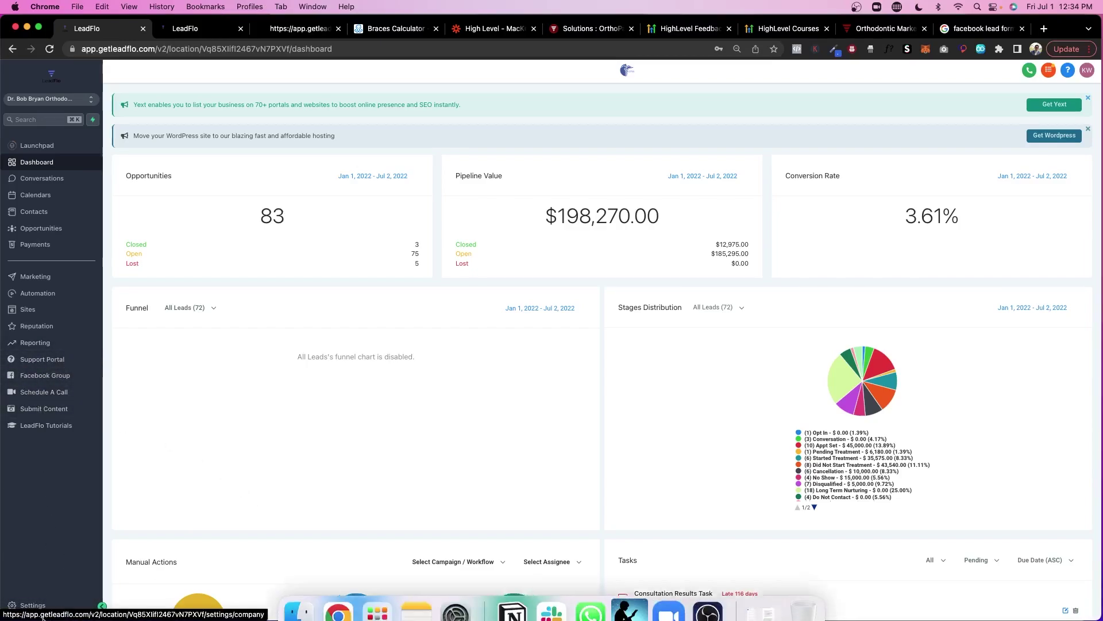
- Open the Reputation Management settings and examine the review link, request behavior and Customize Review SMS sections
left_click(29, 604)
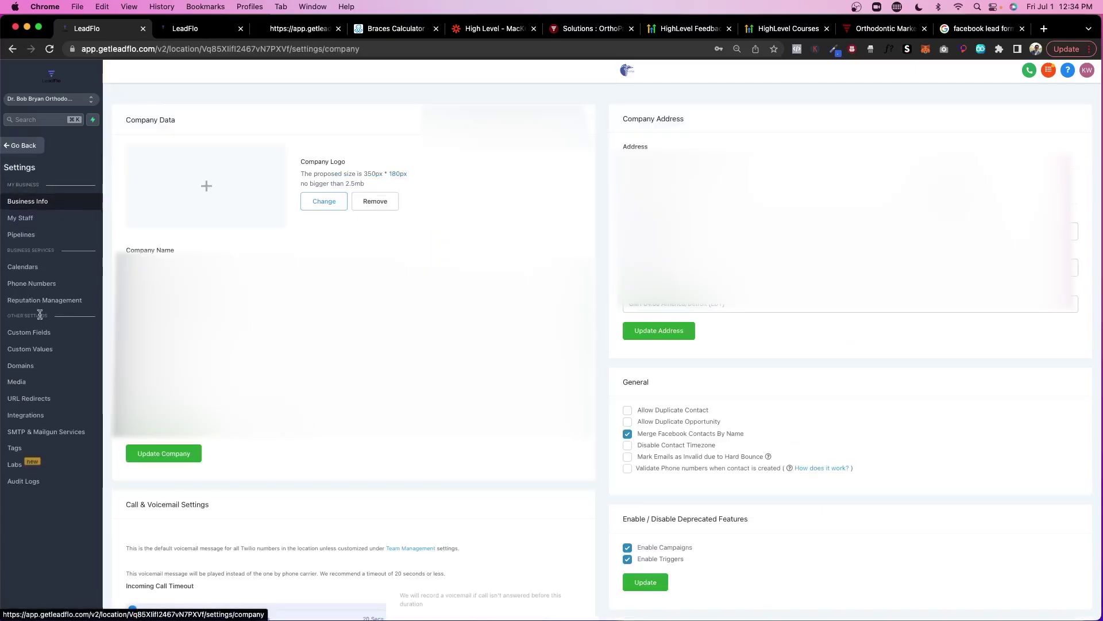
left_click(46, 303)
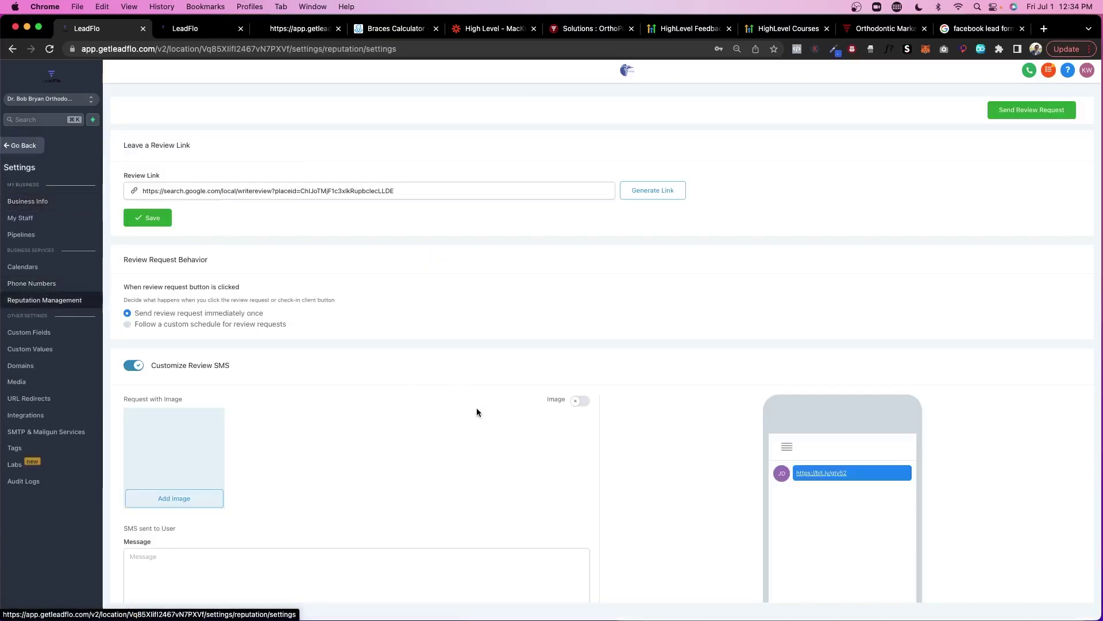
scroll(297, 419, "down", 3)
scroll(298, 419, "down", 3)
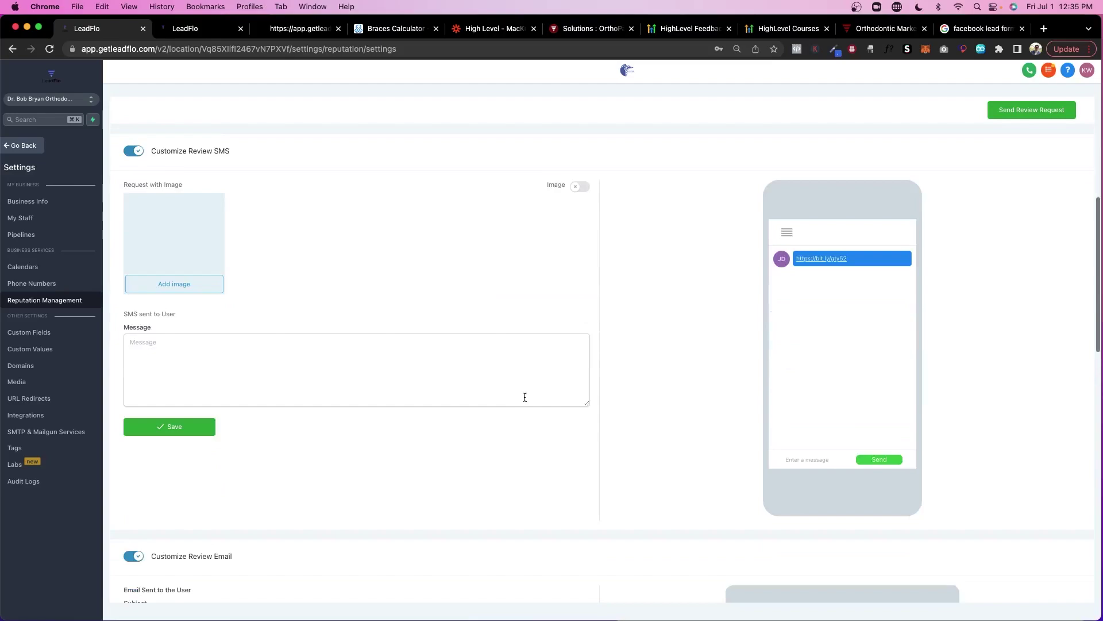
- Try placeholder text in the review SMS message and clear it again
left_click(327, 364)
type("l;asdkfhpasijfa;eij")
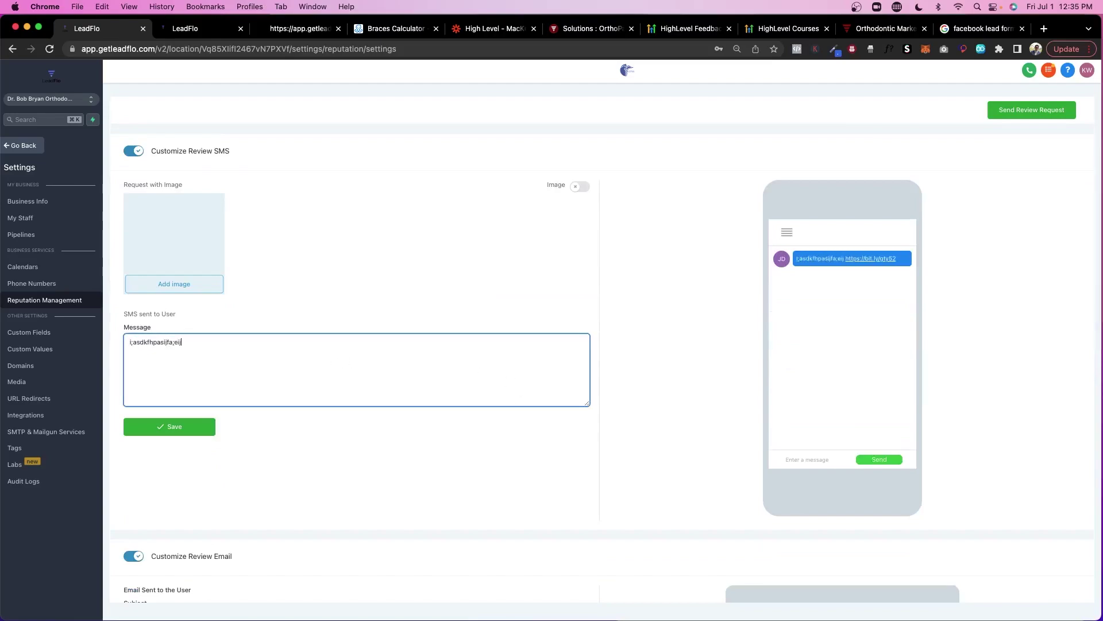
key("super+a")
key("BackSpace")
- Examine the review email and review widget customization sections, including the testimonials preview and embed code
scroll(747, 353, "down", 15)
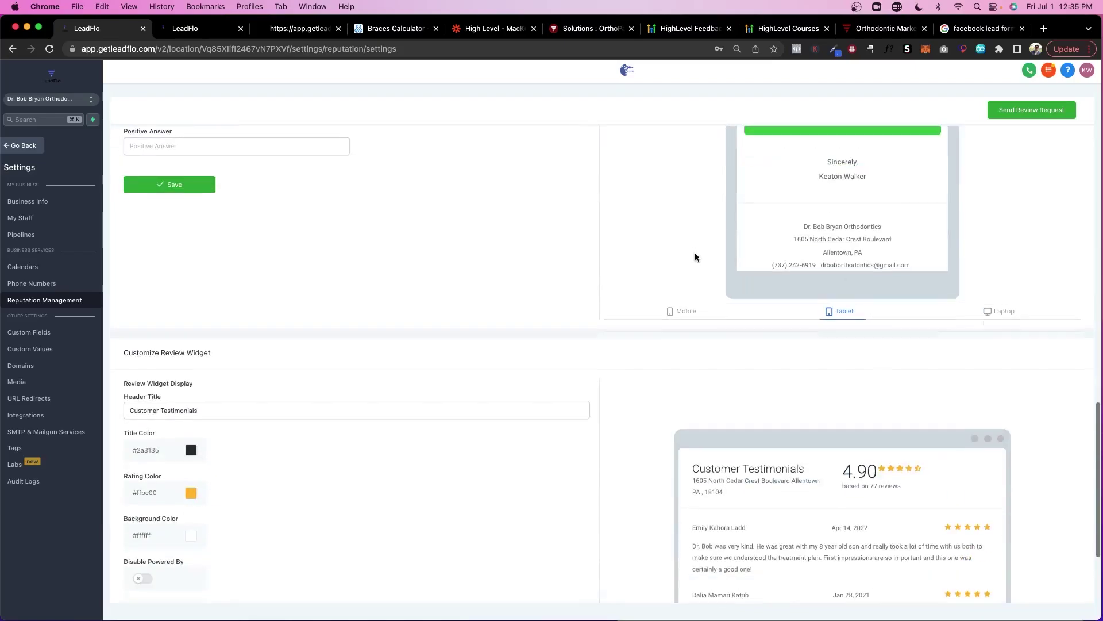
scroll(695, 253, "up", 3)
scroll(692, 263, "down", 2)
scroll(571, 358, "down", 3)
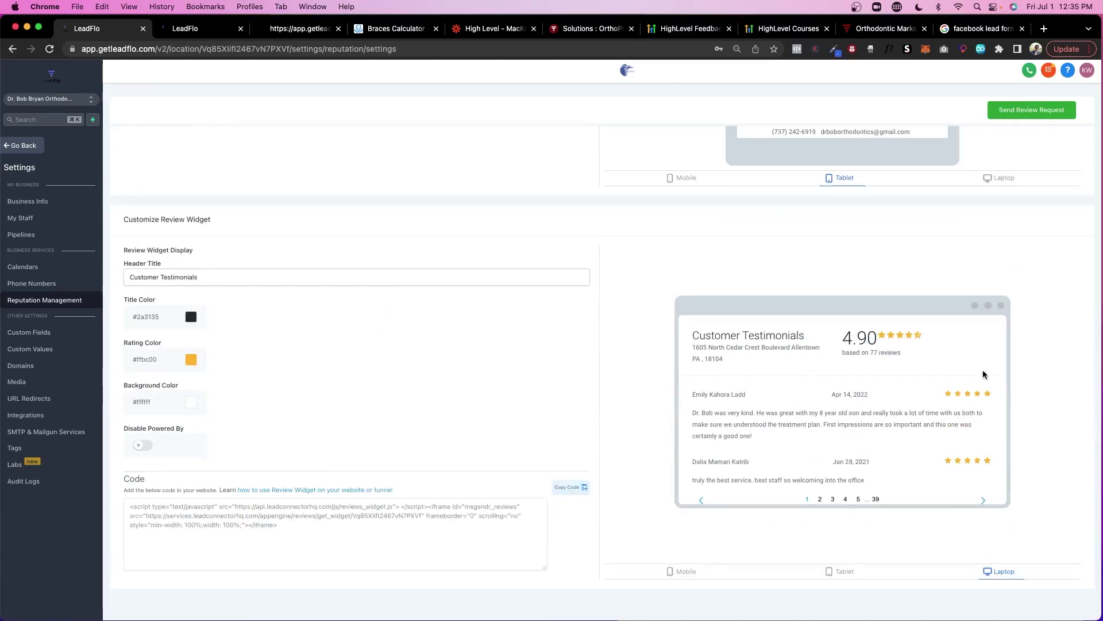
scroll(634, 374, "up", 15)
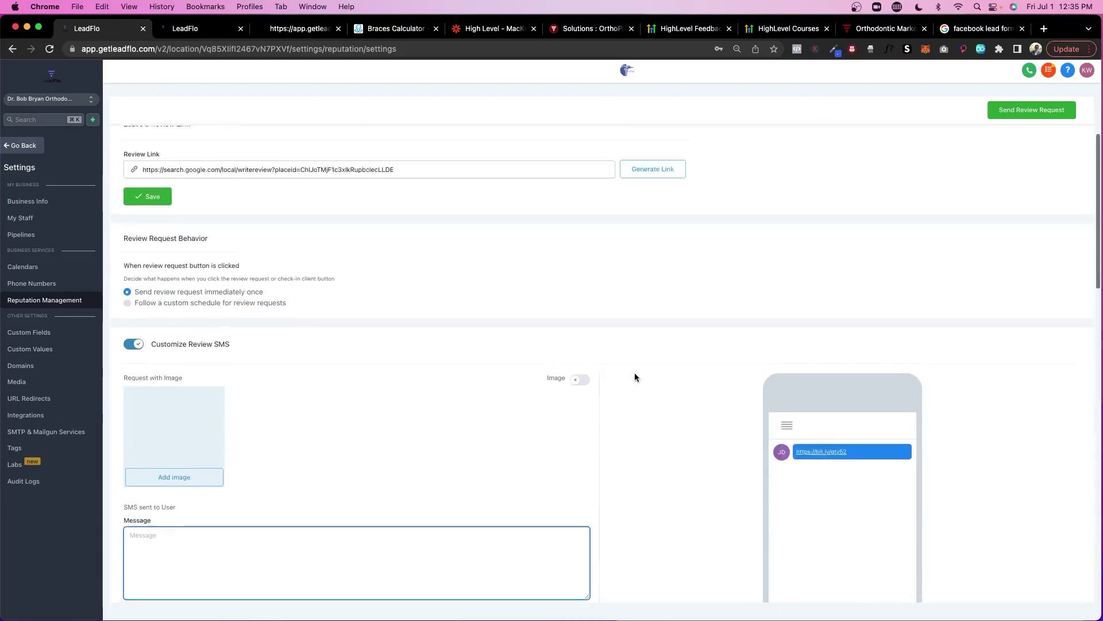
- Try the review request form with a placeholder customer name, dismiss it without sending, and leave the settings
left_click(1022, 115)
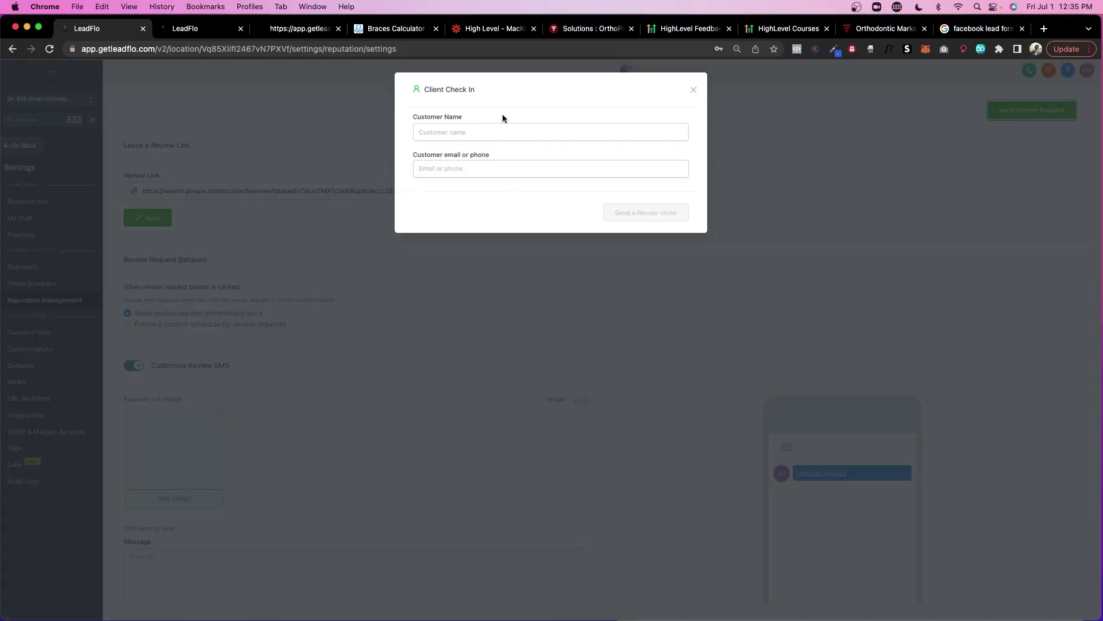
left_click(493, 128)
type("ijasdjfa")
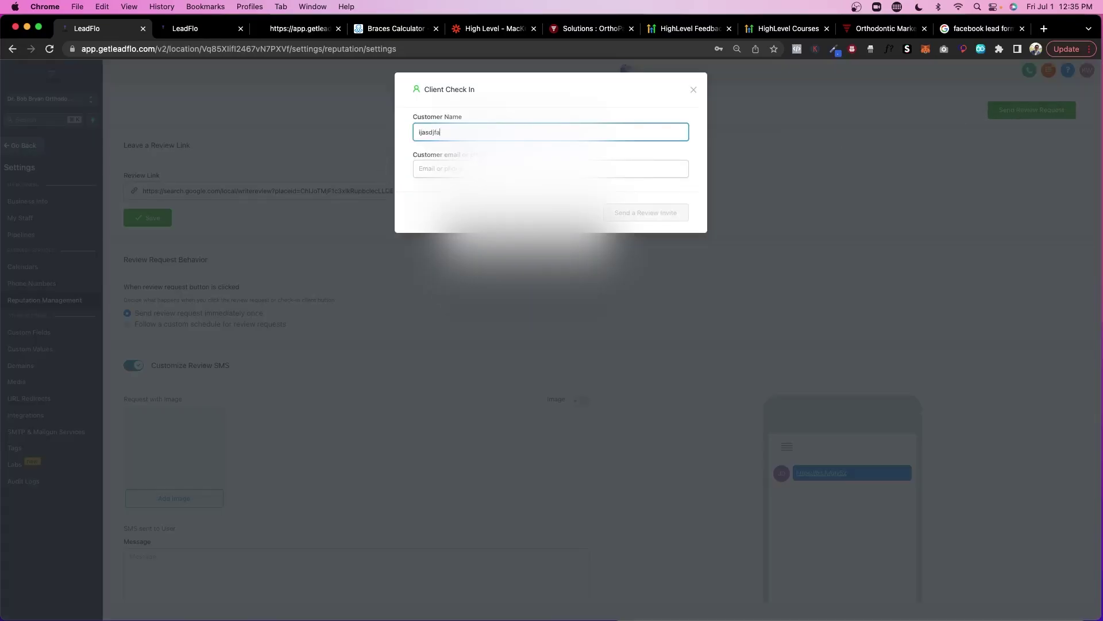
left_click(550, 169)
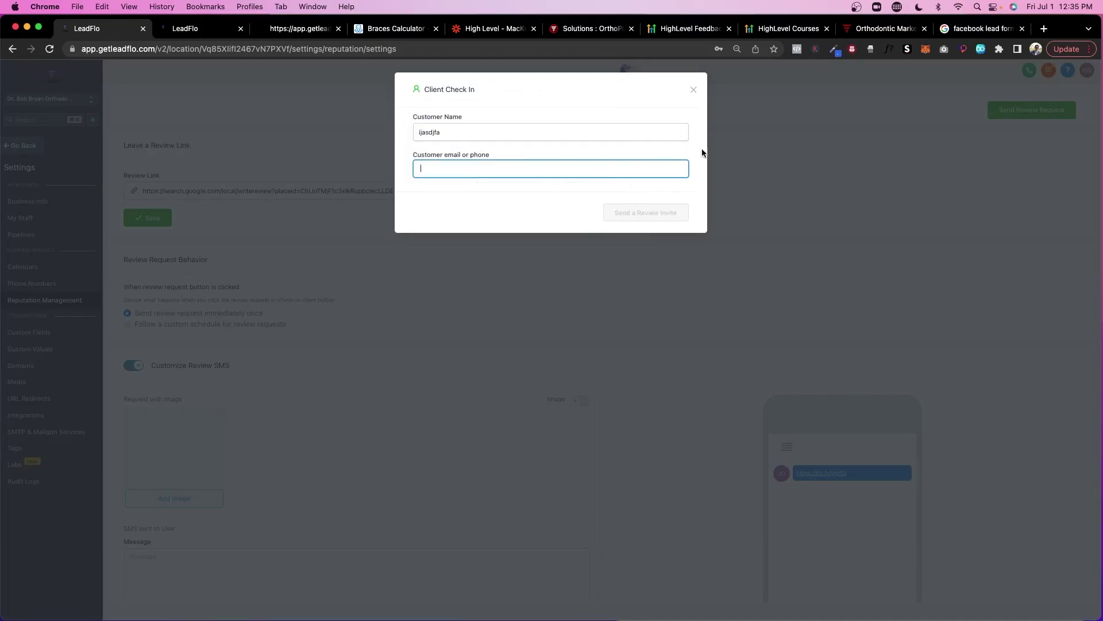
left_click(693, 89)
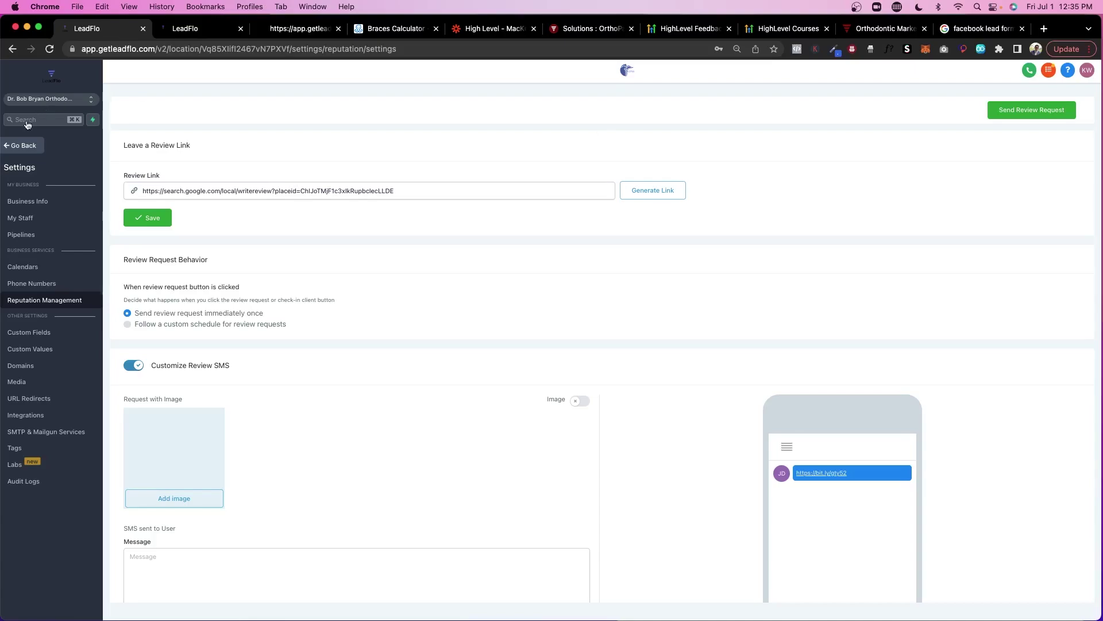
left_click(29, 147)
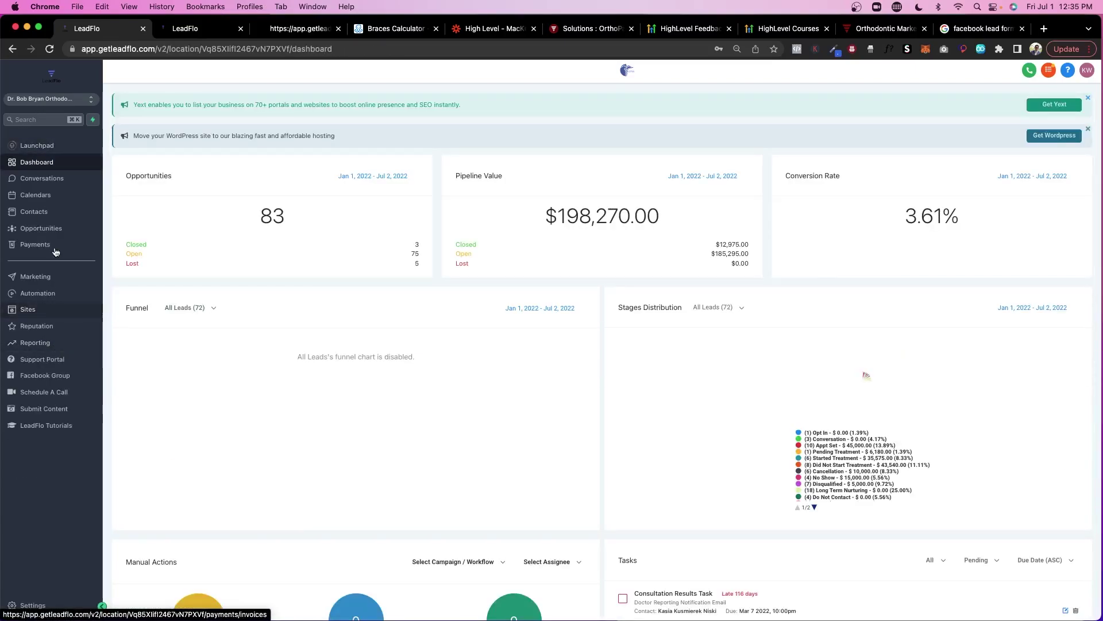
- Select all contacts on the first page of Contacts, view the Add to Campaign / Workflow form, and dismiss it without adding them
left_click(34, 212)
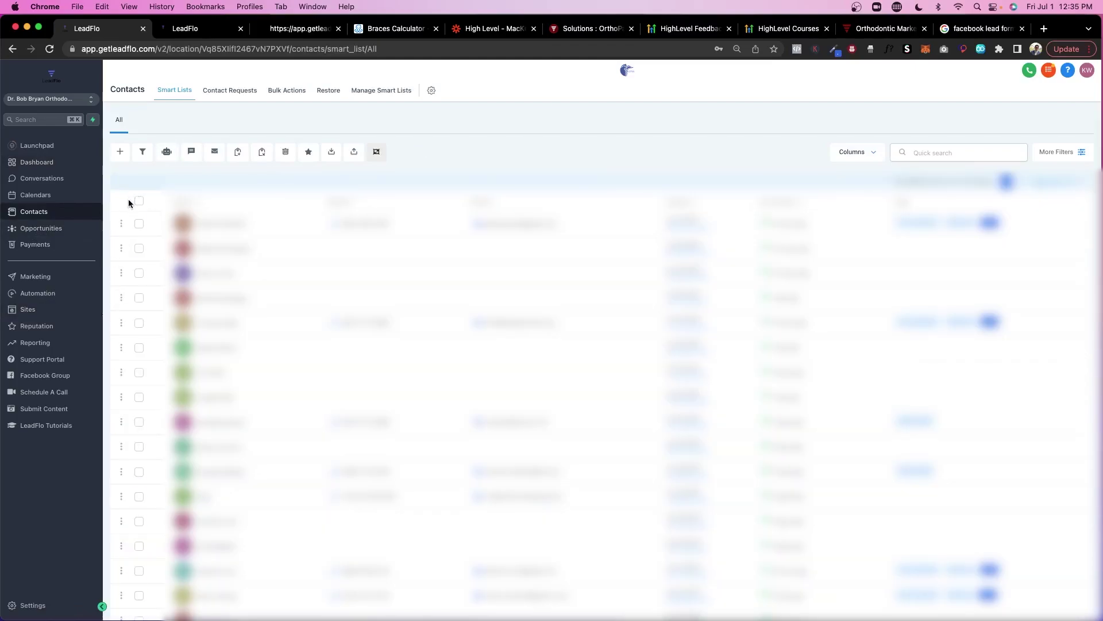
left_click(138, 201)
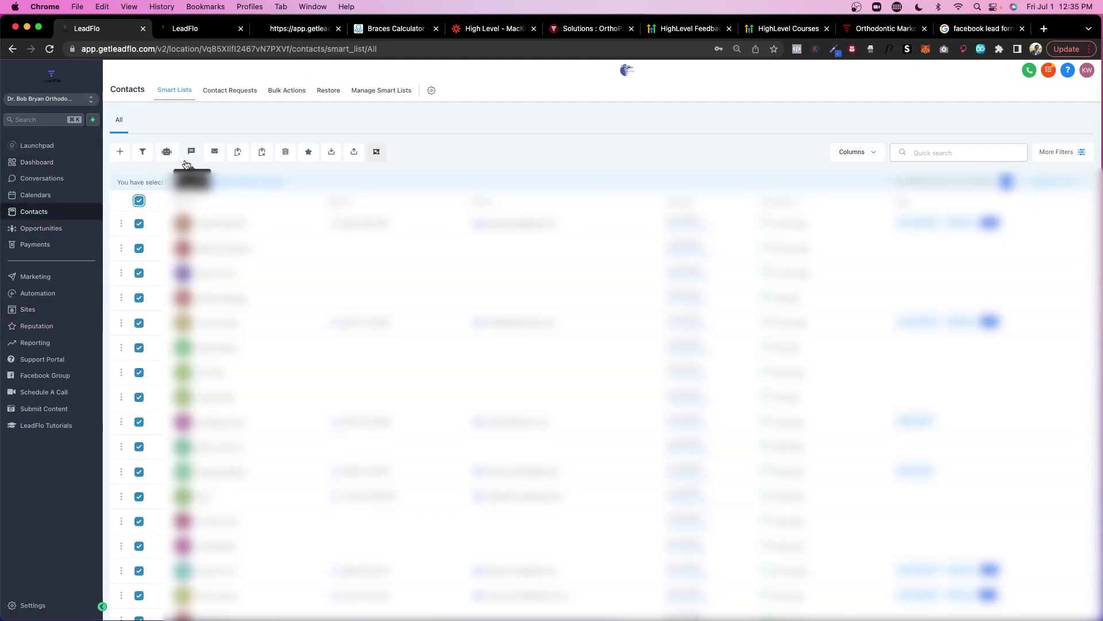
left_click(167, 153)
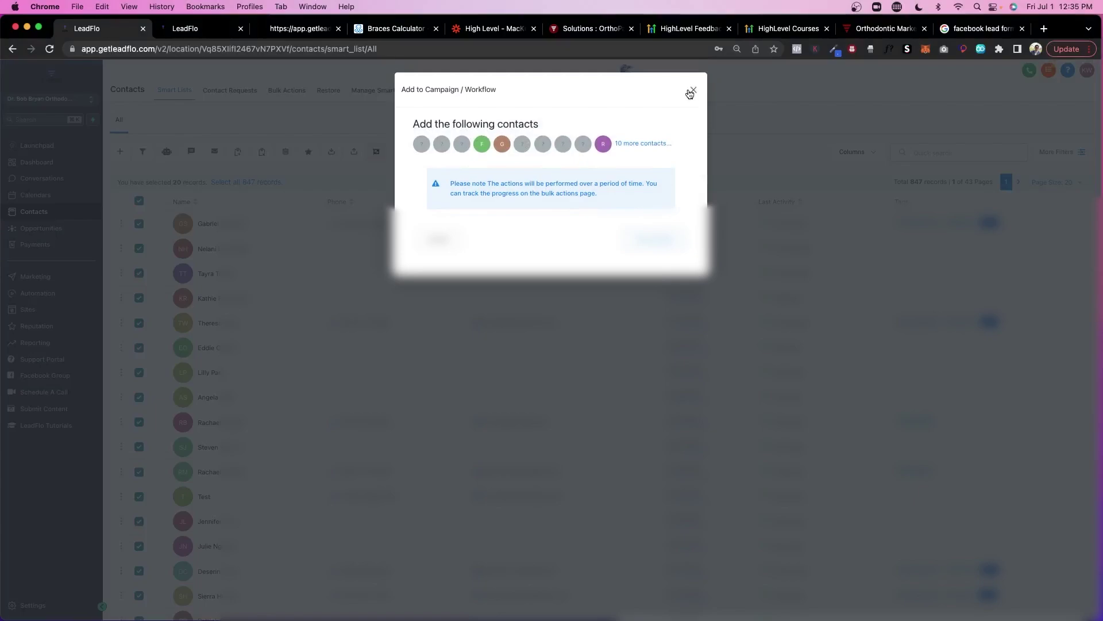
left_click(692, 91)
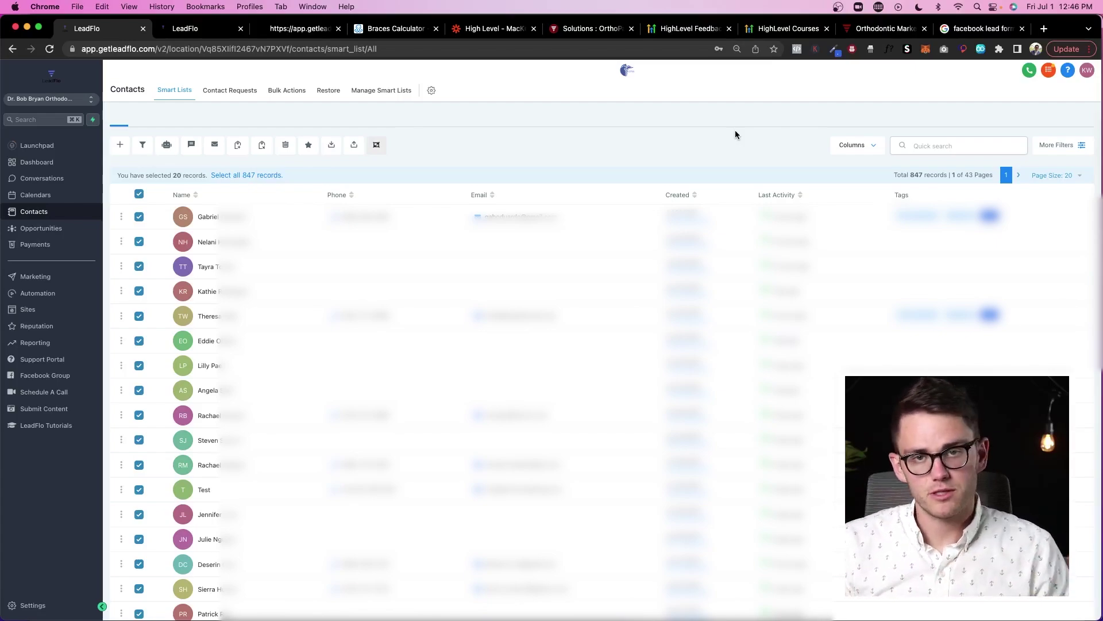
- Open the sub-account's Domains settings, examine the Add Domain form with its DNS record note, and close it without adding a domain
left_click(26, 606)
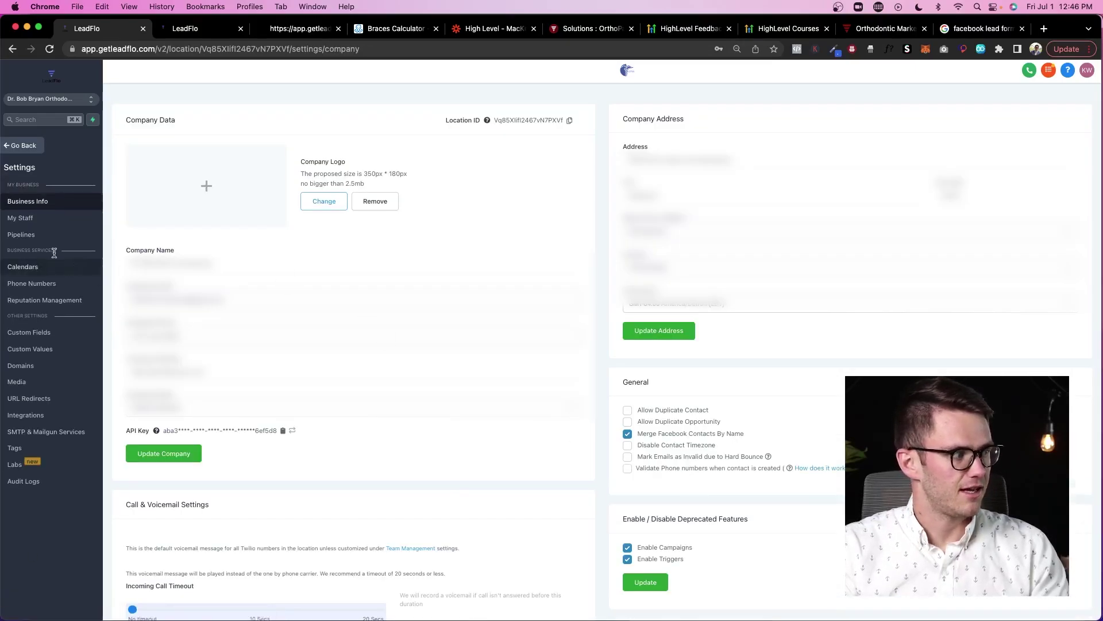
left_click(23, 366)
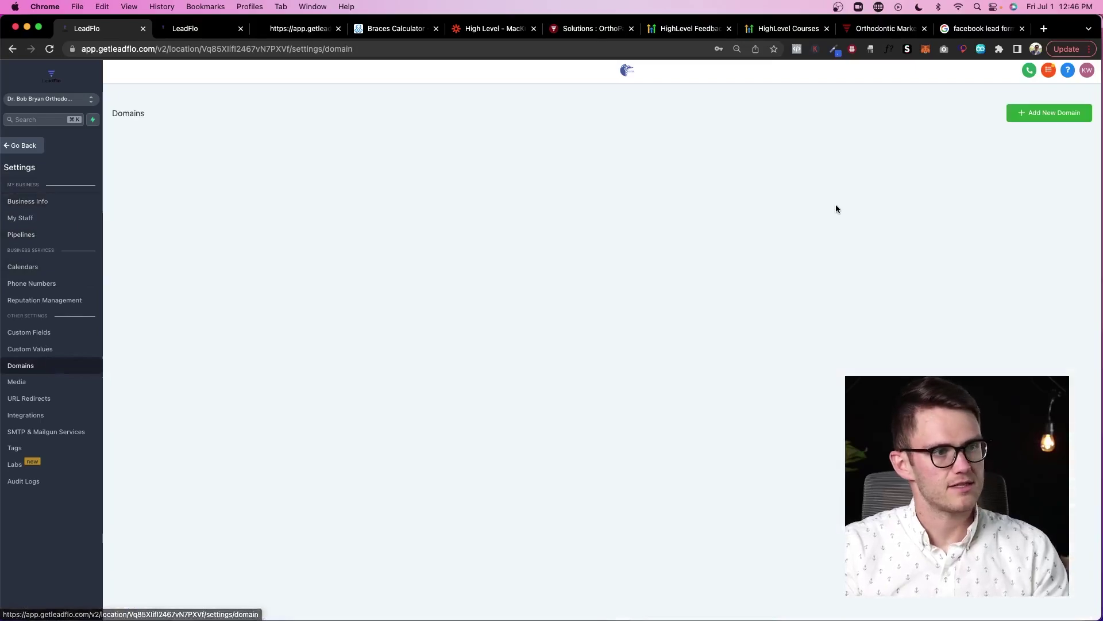
left_click(1020, 113)
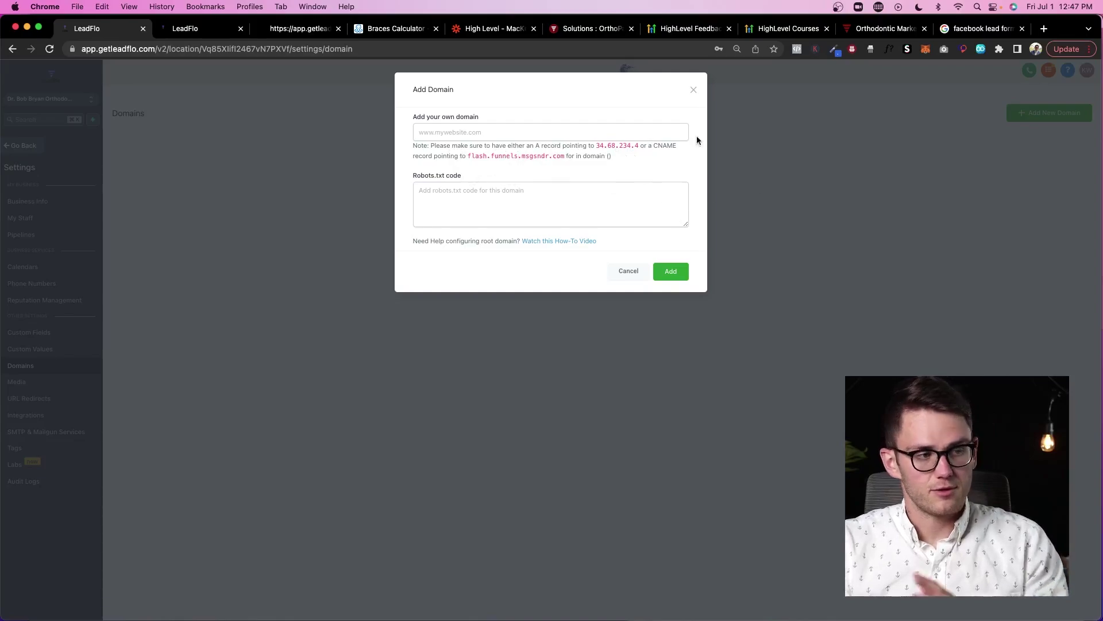
left_click(694, 92)
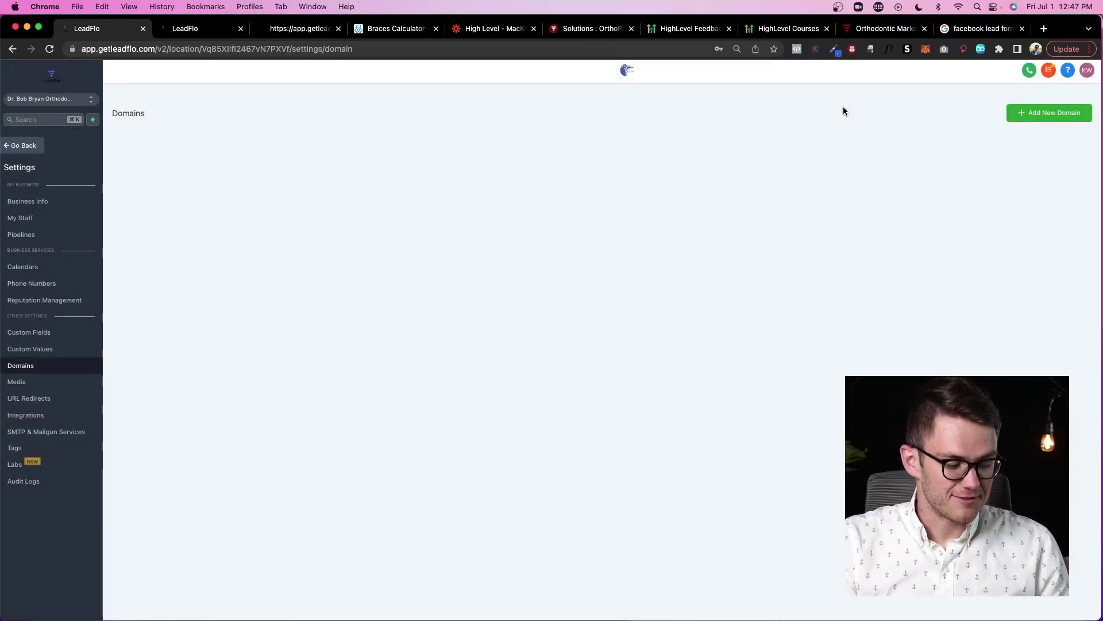